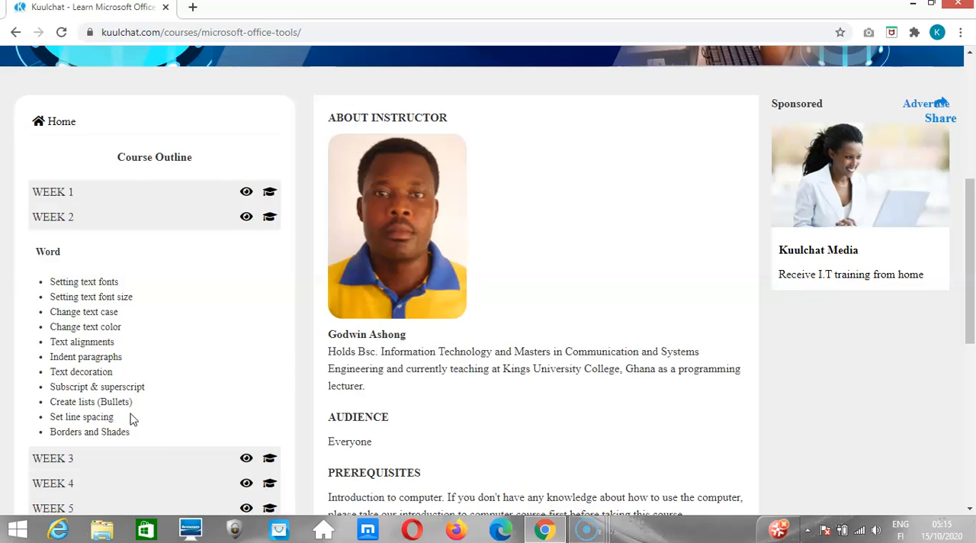
Look through the Microsoft Office Tools course outline and open the Week 2 lesson.
scroll(129, 418, "down", 1)
scroll(130, 418, "down", 1)
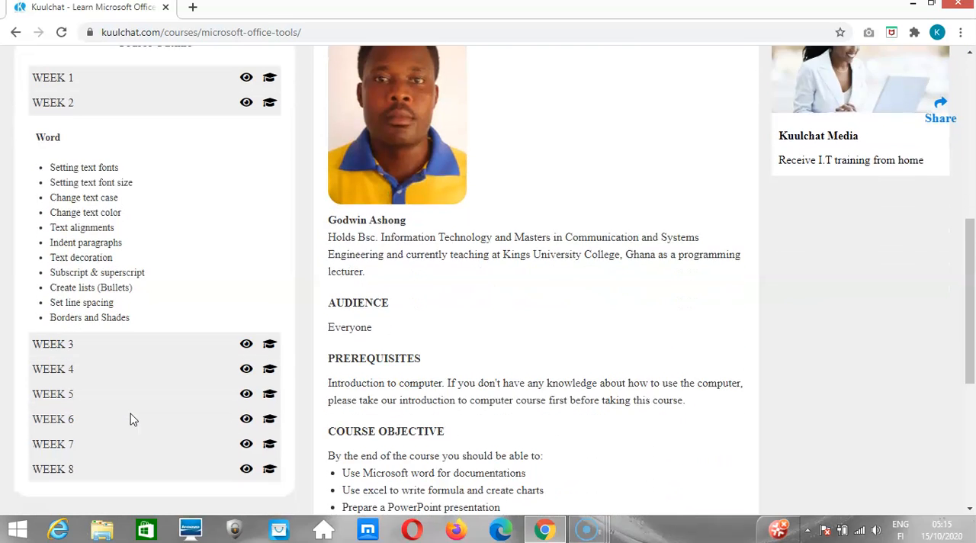
scroll(129, 419, "down", 1)
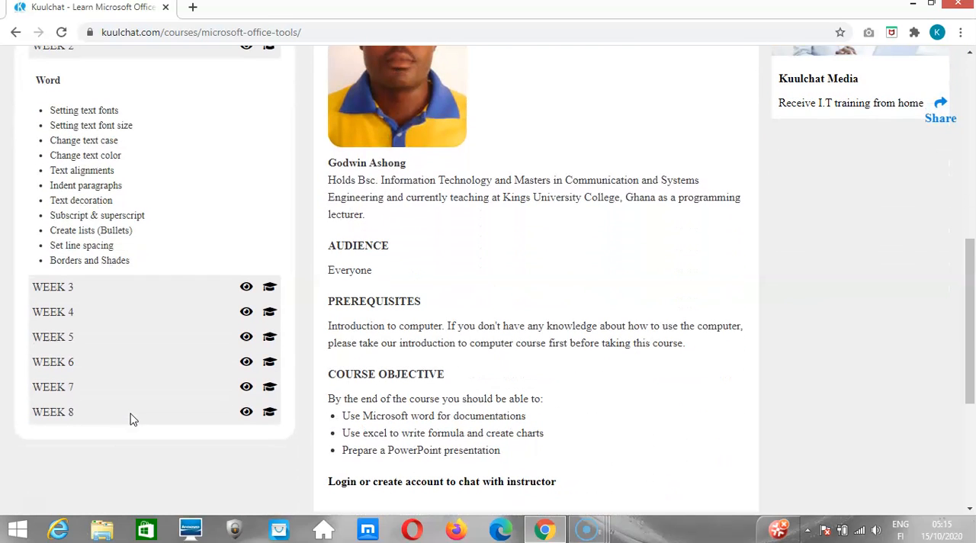
scroll(130, 419, "up", 1)
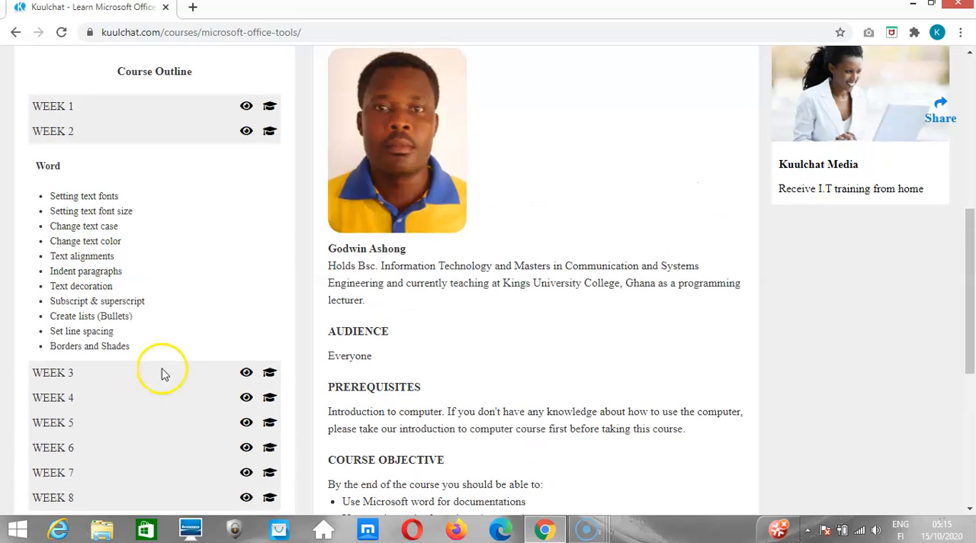
left_click(269, 134)
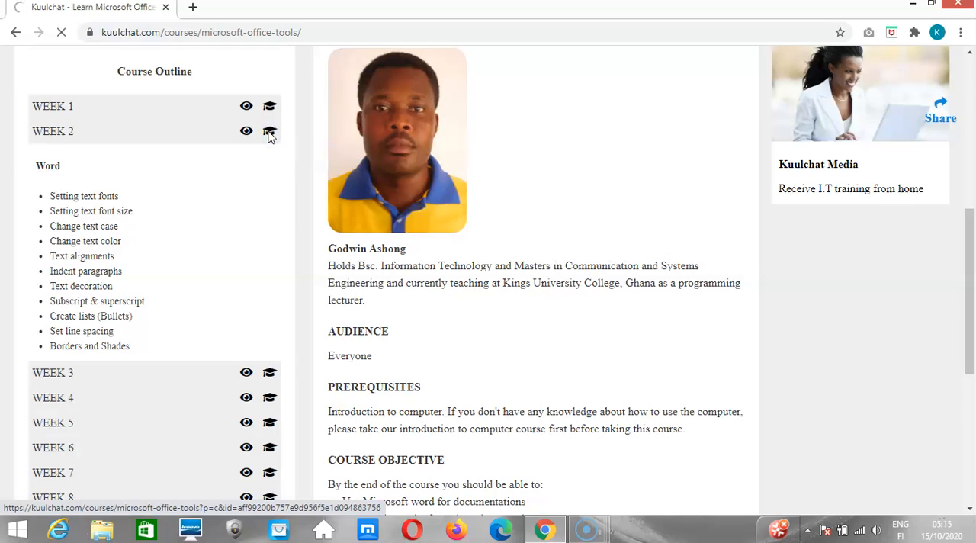
left_click(462, 345)
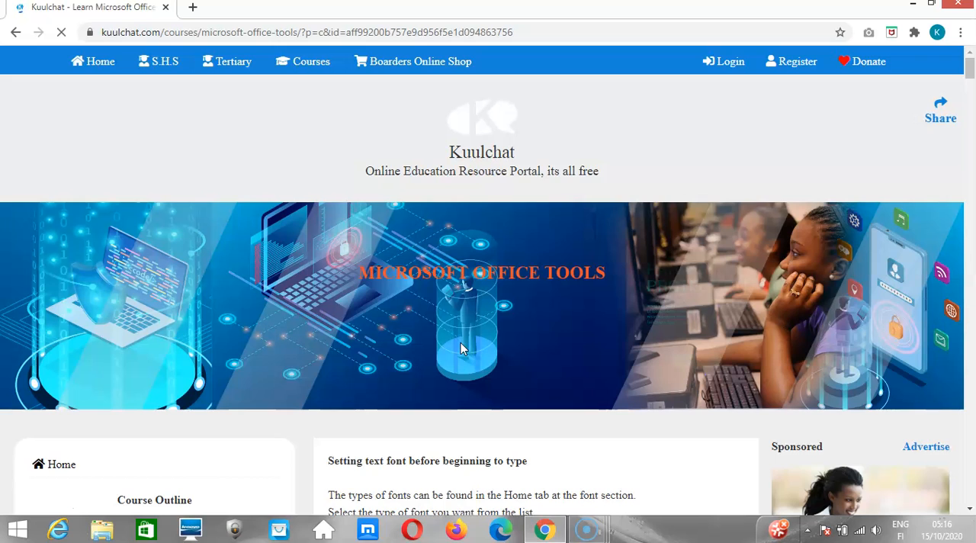
Enlarge the Week 2 lesson page for easier reading.
scroll(460, 348, "down", 2)
scroll(460, 348, "down", 3)
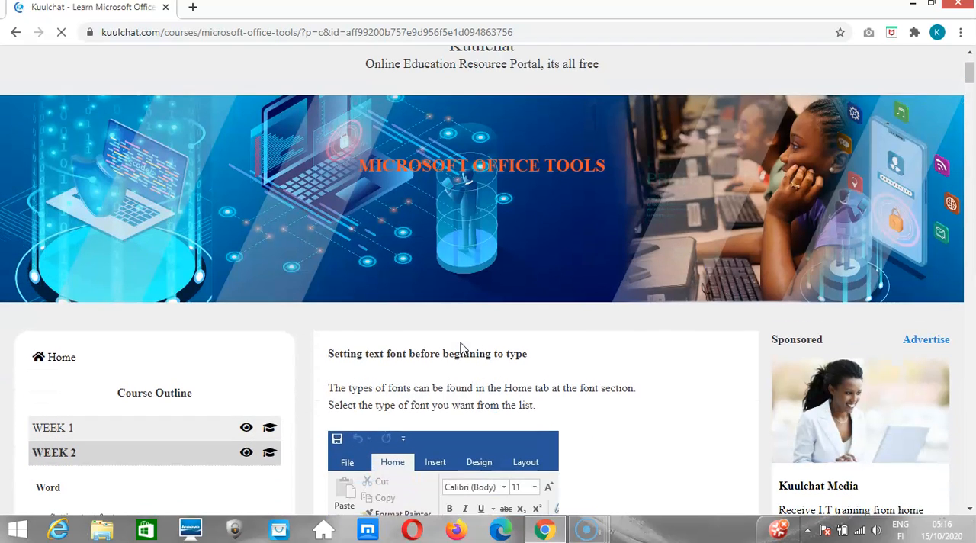
scroll(461, 349, "down", 1)
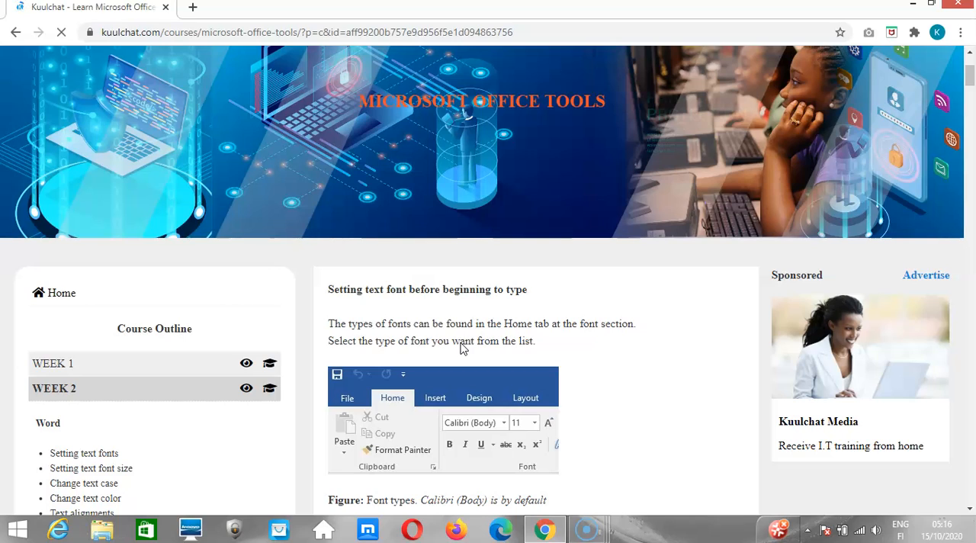
key("ctrl+plus")
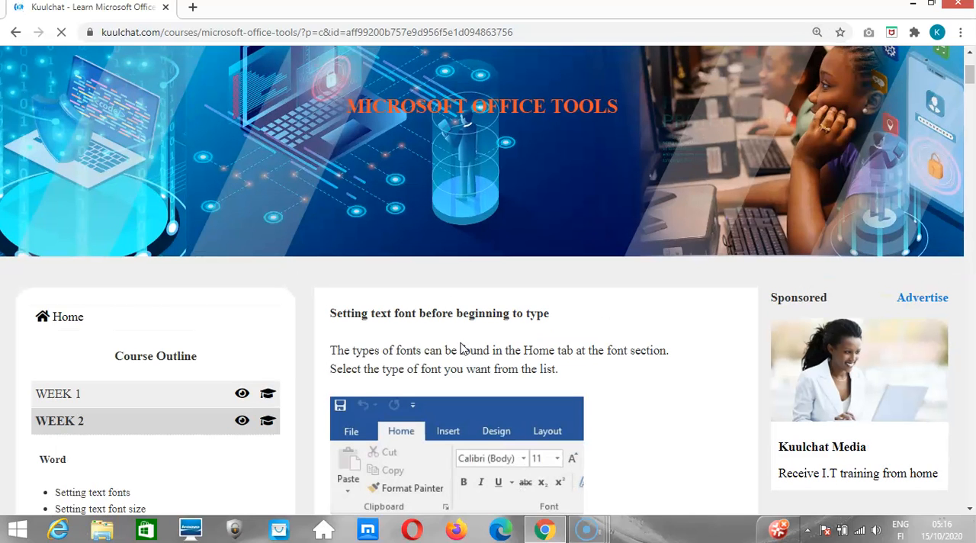
key("ctrl+plus")
key("ctrl+plus")
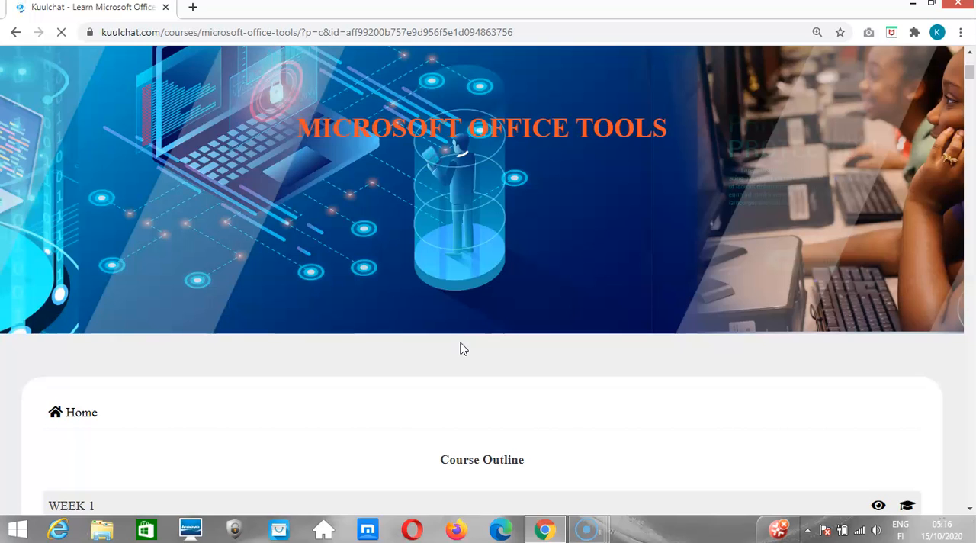
Read the lesson's section on setting the text font before typing, including the font type and font style figures.
scroll(460, 349, "down", 1)
scroll(459, 349, "down", 3)
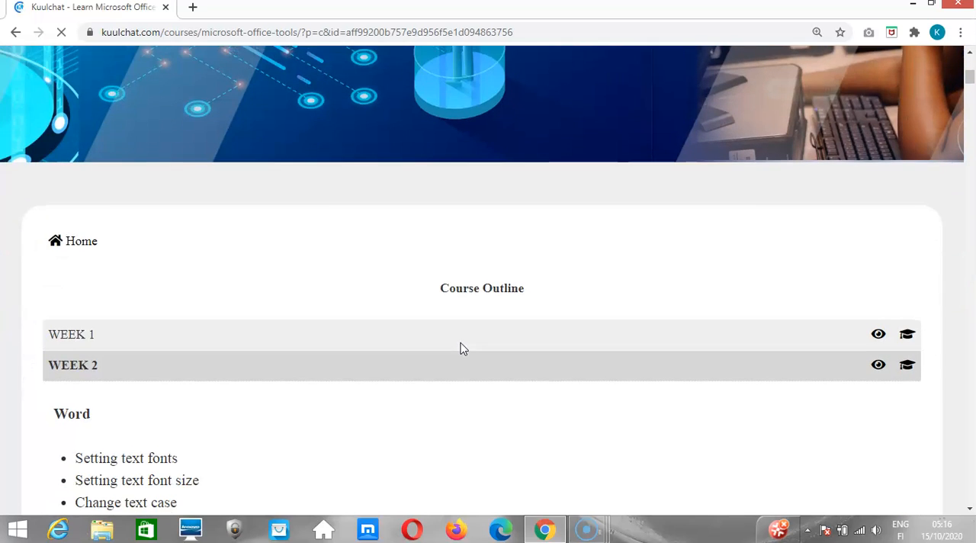
scroll(460, 349, "down", 4)
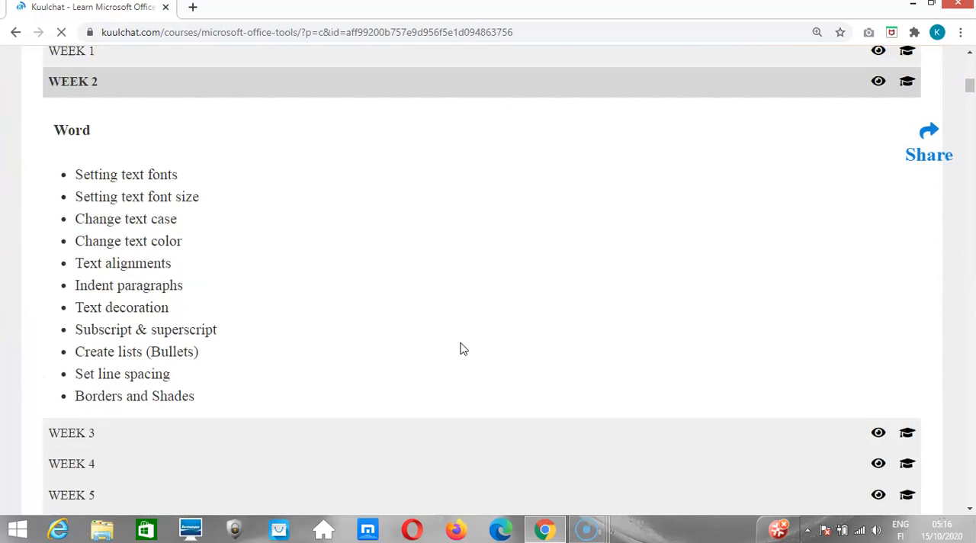
scroll(460, 349, "down", 2)
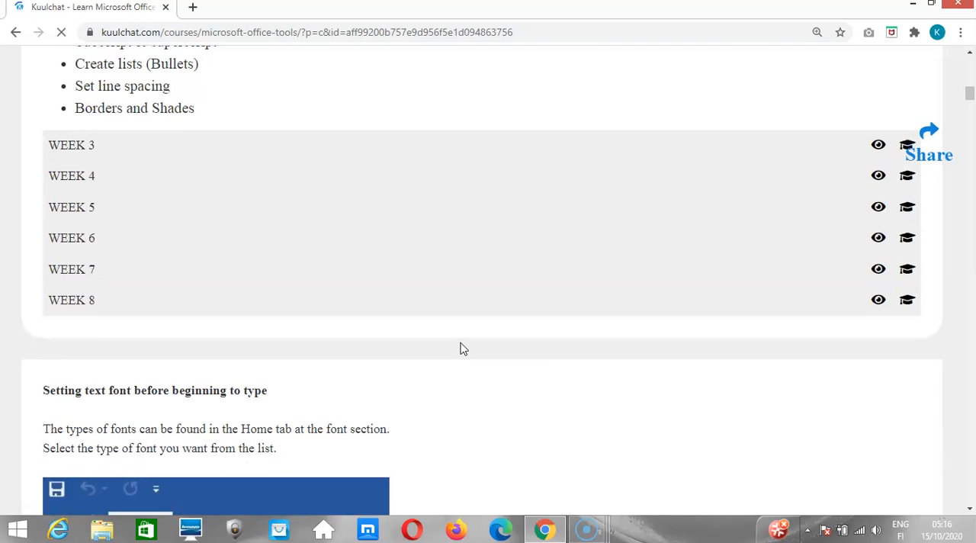
scroll(460, 348, "down", 2)
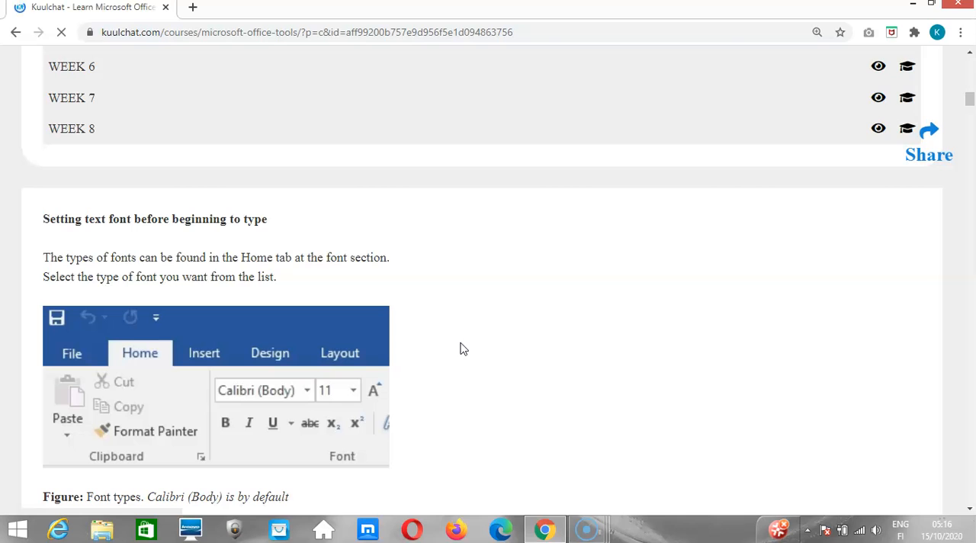
scroll(460, 348, "down", 2)
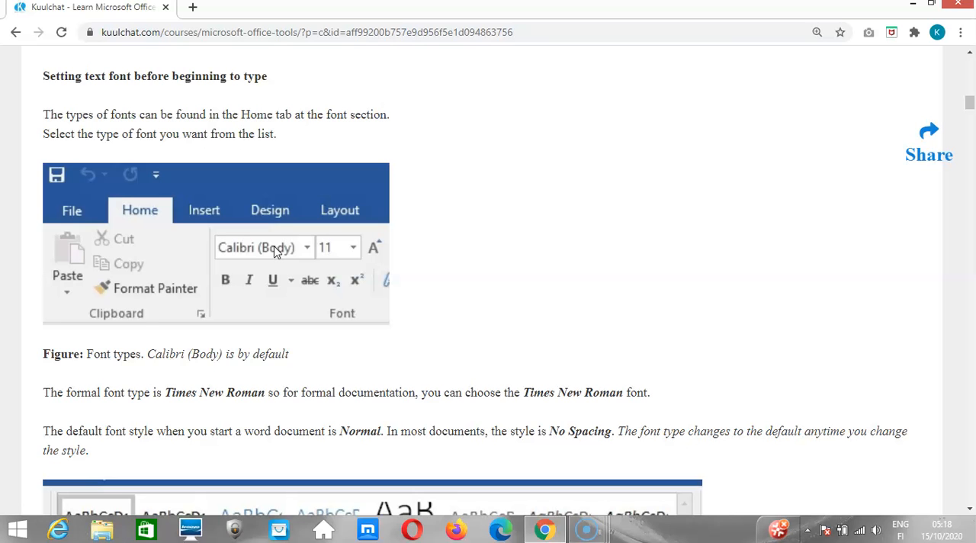
scroll(276, 251, "down", 3)
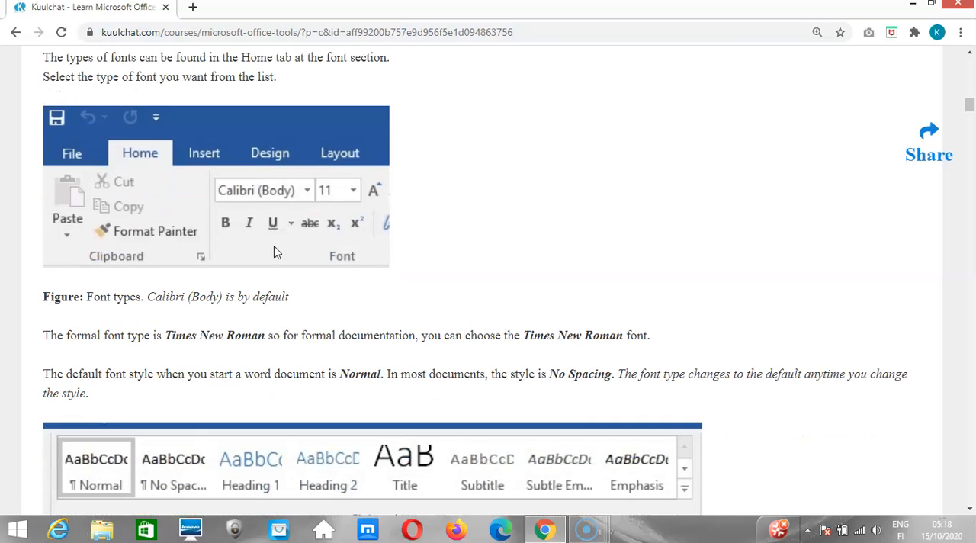
scroll(276, 251, "down", 4)
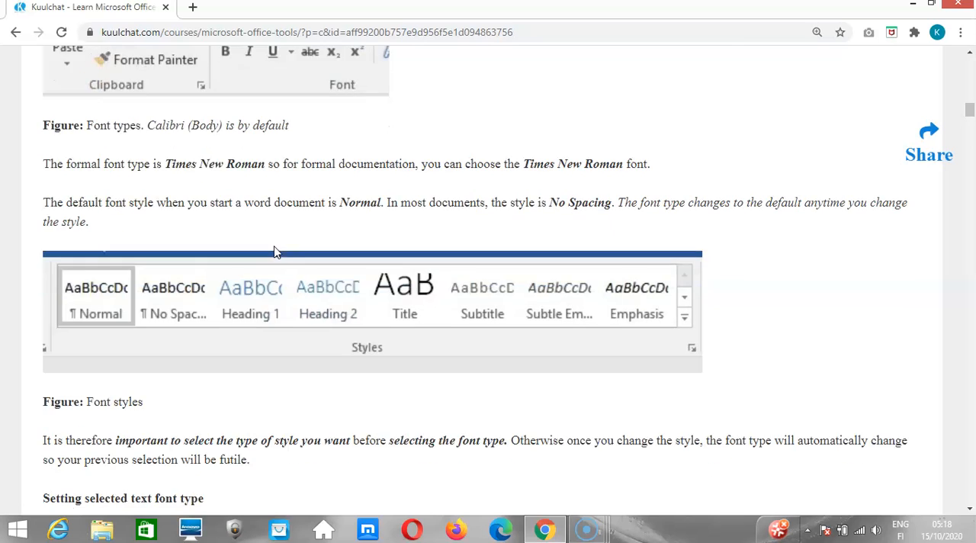
scroll(276, 251, "down", 1)
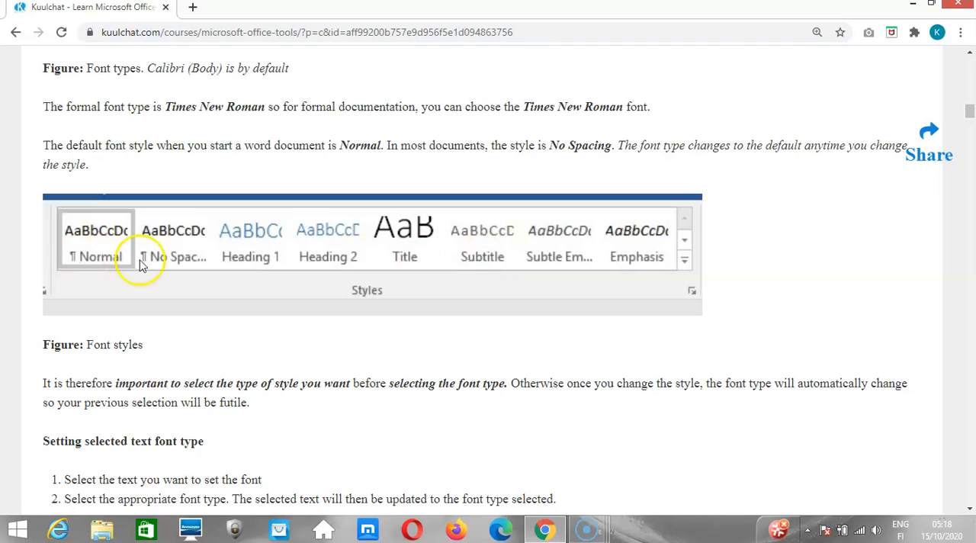
scroll(308, 263, "up", 3)
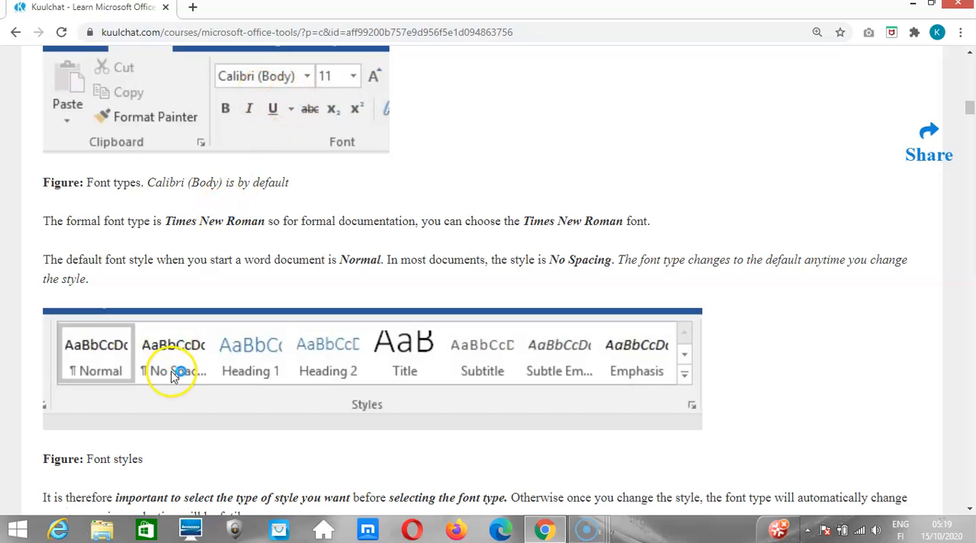
Switch to Word 2016 by searching the computer for "word", and create a blank document.
left_click(22, 533)
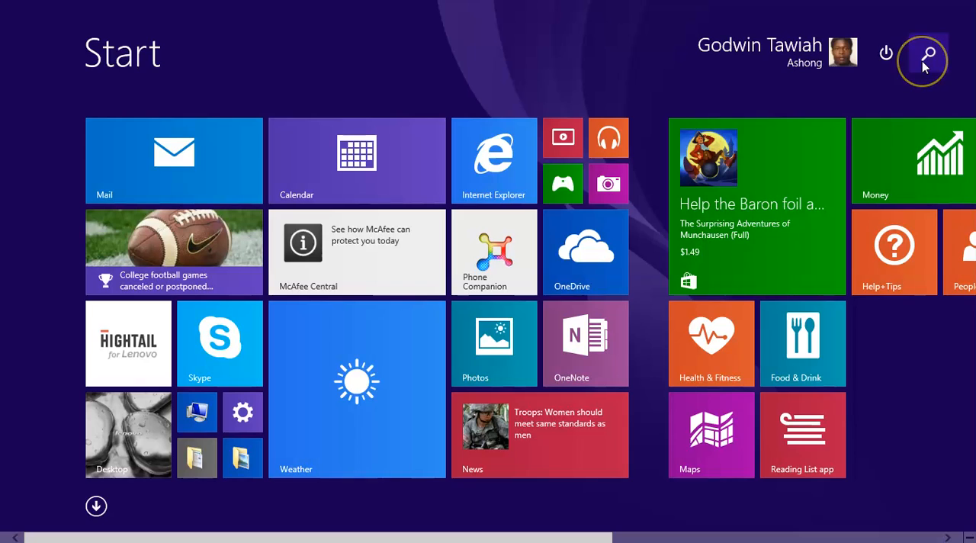
left_click(924, 58)
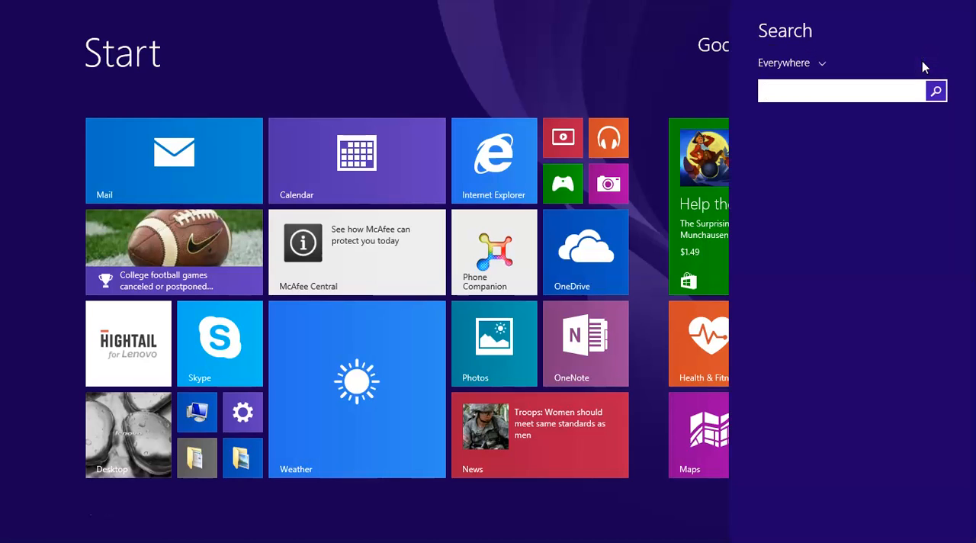
type("word 2016")
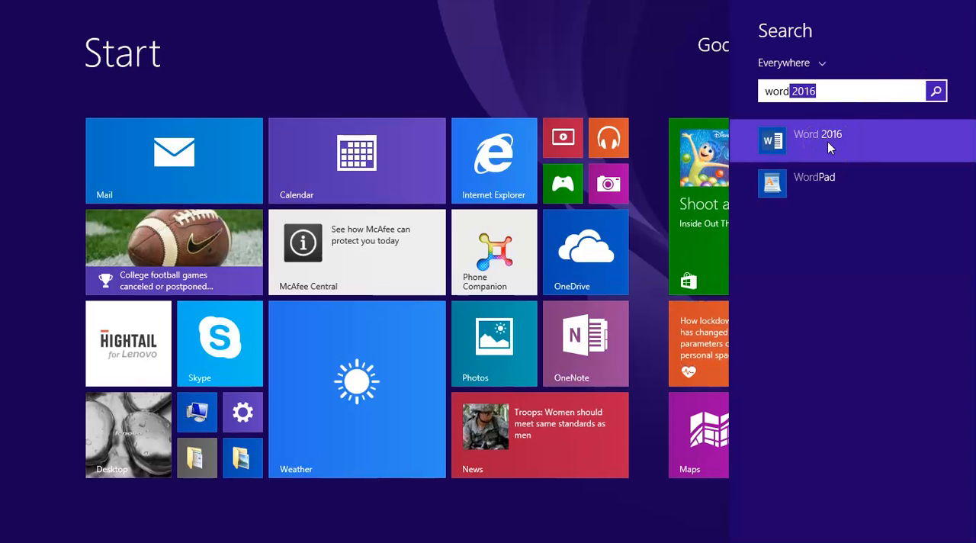
left_click(827, 141)
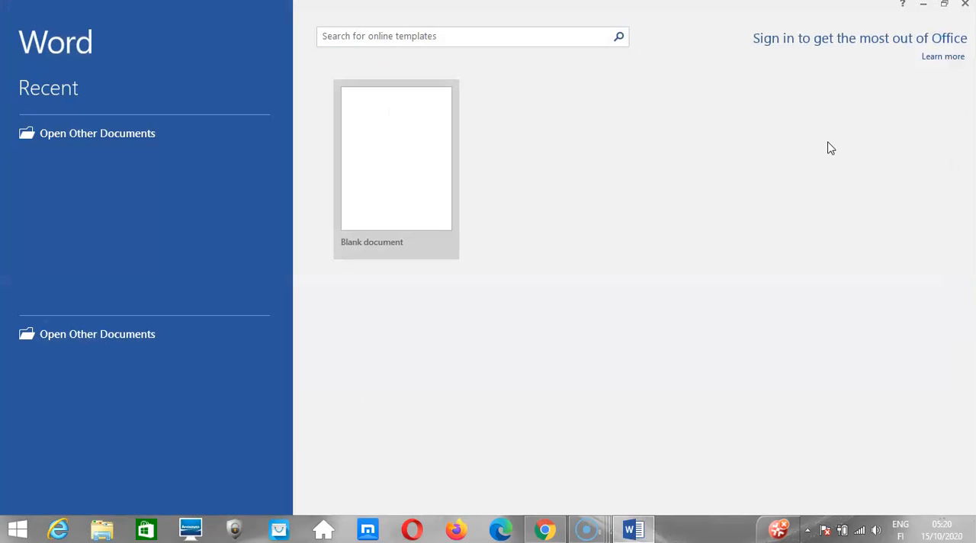
left_click(420, 181)
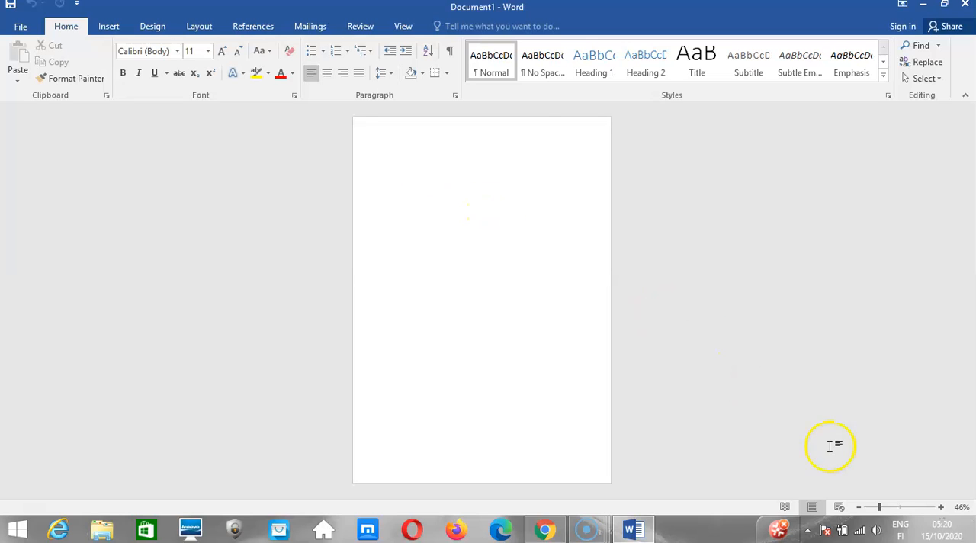
Set the blank document's zoom level to 130%.
left_click(938, 508)
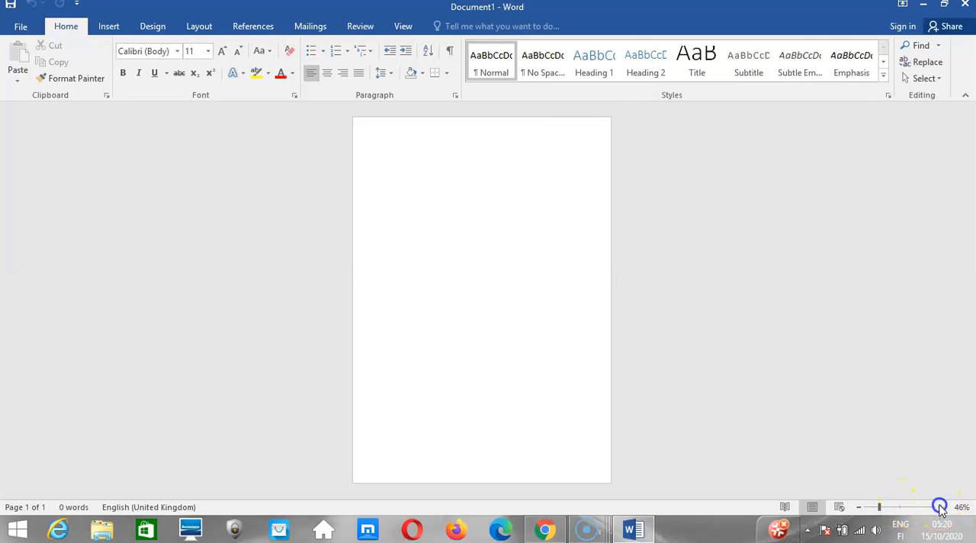
left_click(938, 507)
left_click(938, 507)
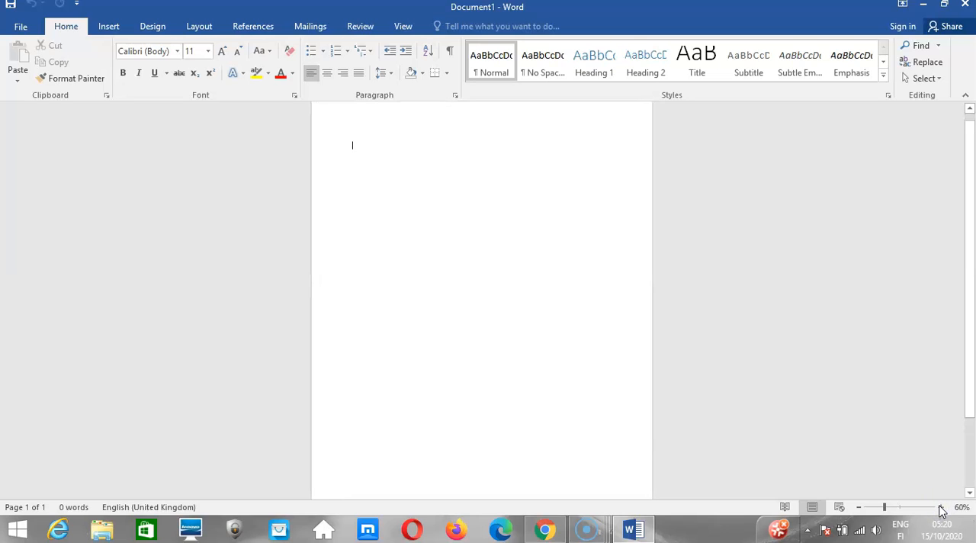
left_click(938, 507)
left_click(939, 507)
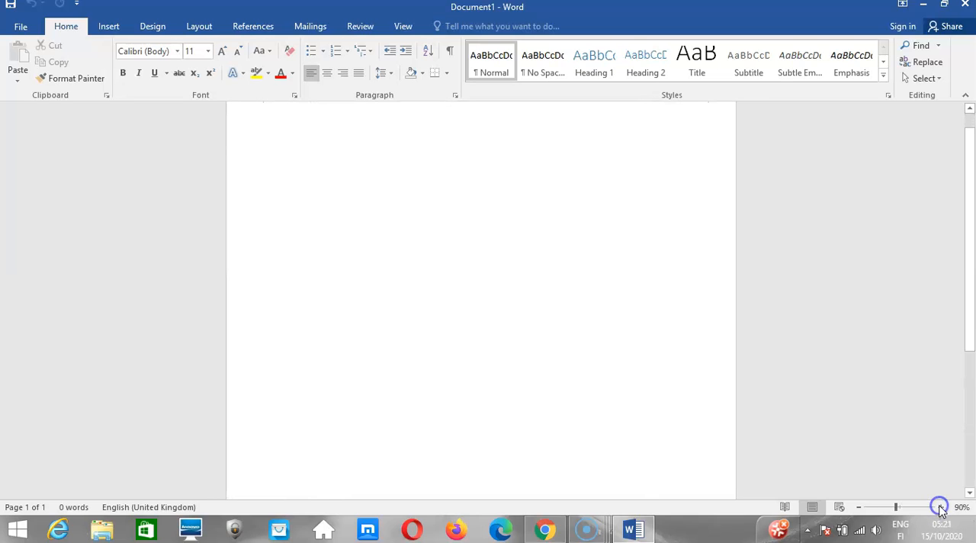
left_click(938, 506)
left_click(938, 507)
left_click(938, 507)
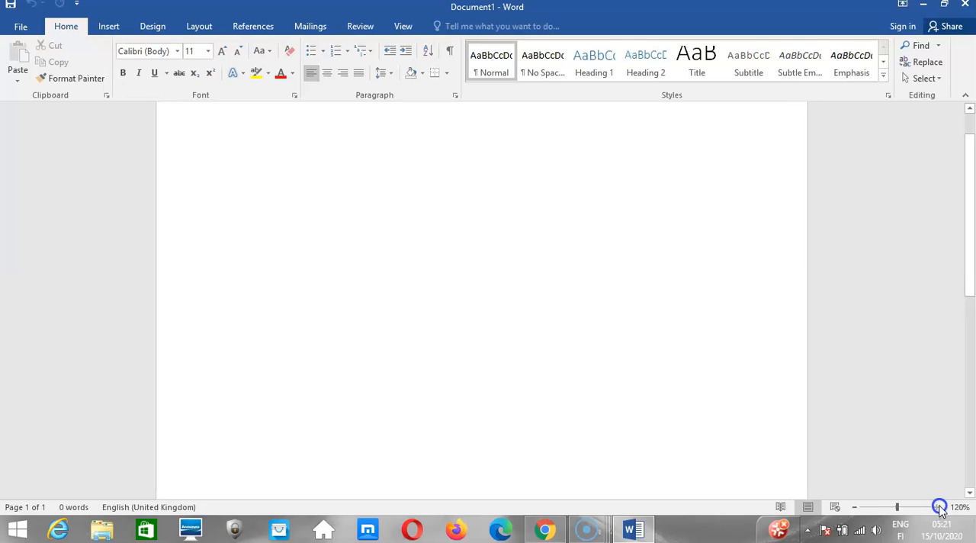
left_click(939, 507)
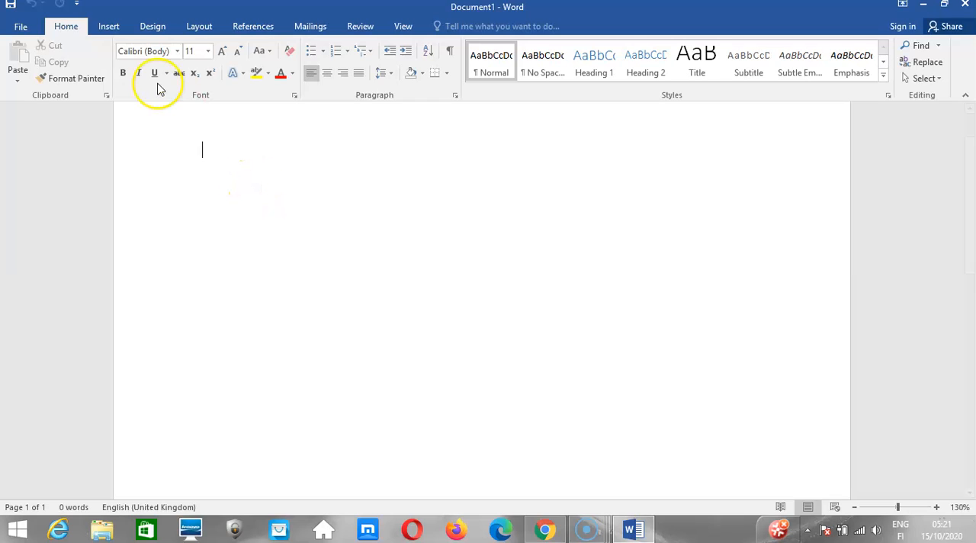
Set the blank document's text font to Times New Roman at size 12.
left_click(175, 53)
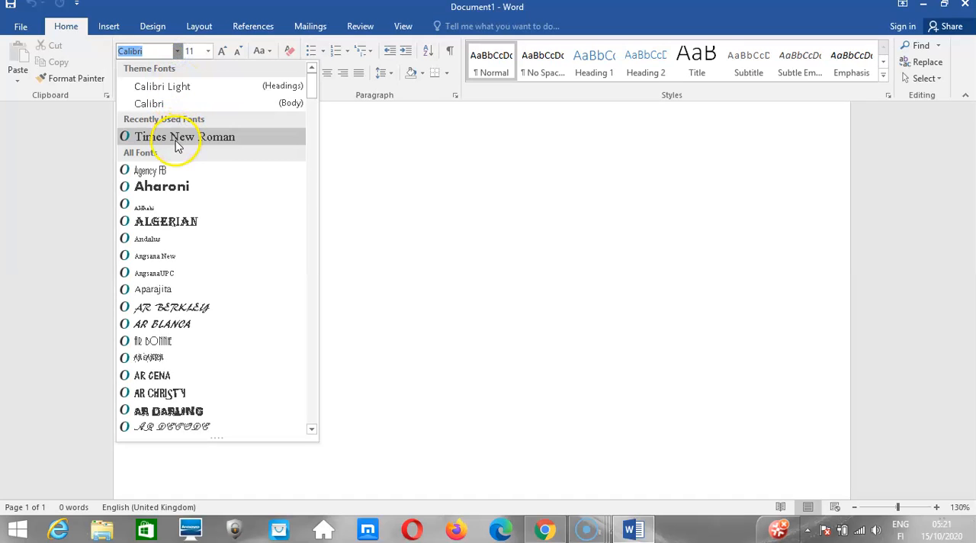
left_click(178, 138)
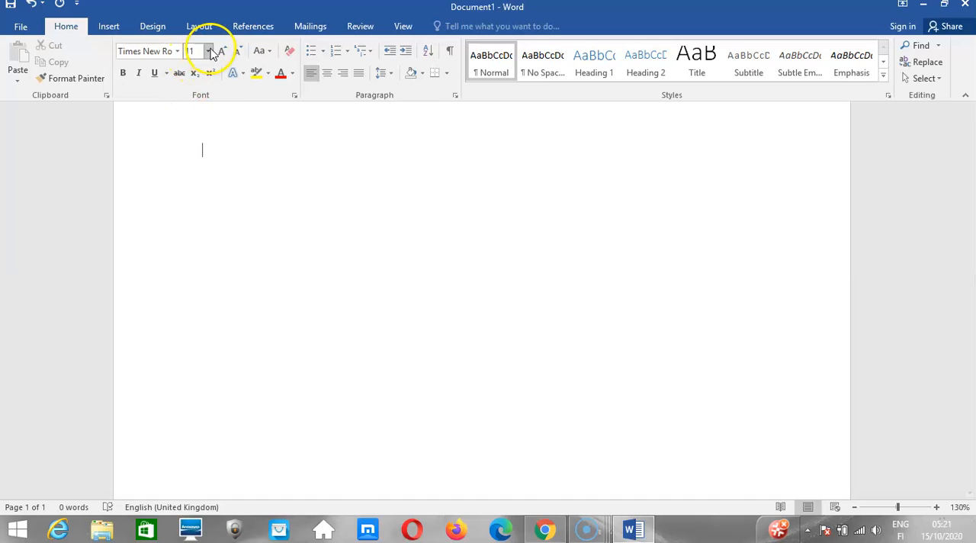
left_click(208, 52)
left_click(192, 124)
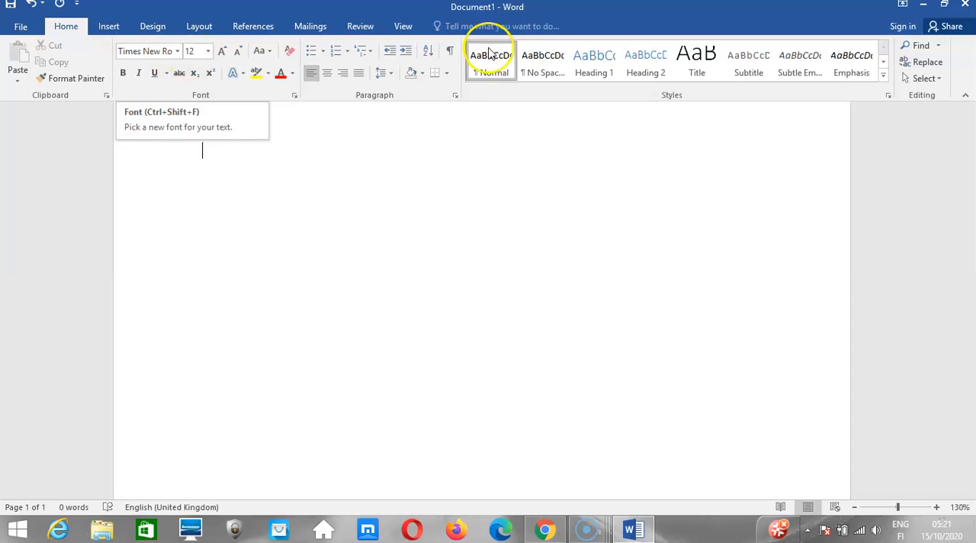
Apply the No Spacing style to the blank document and set its font to Times New Roman.
left_click(536, 69)
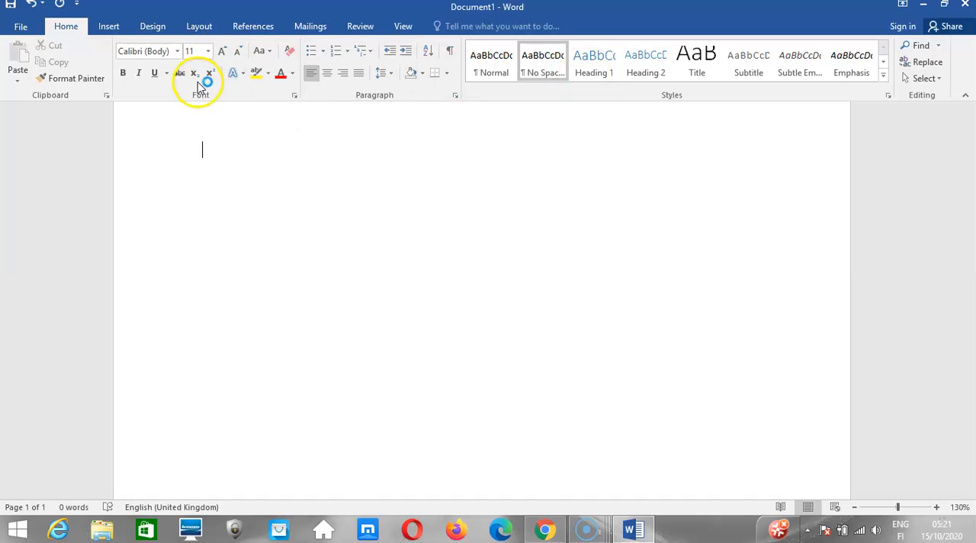
left_click(161, 56)
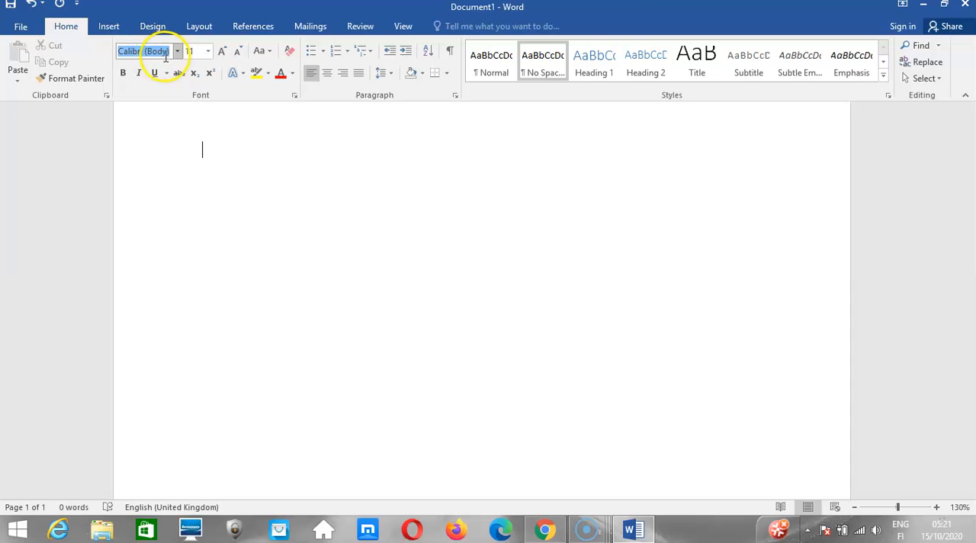
left_click(177, 51)
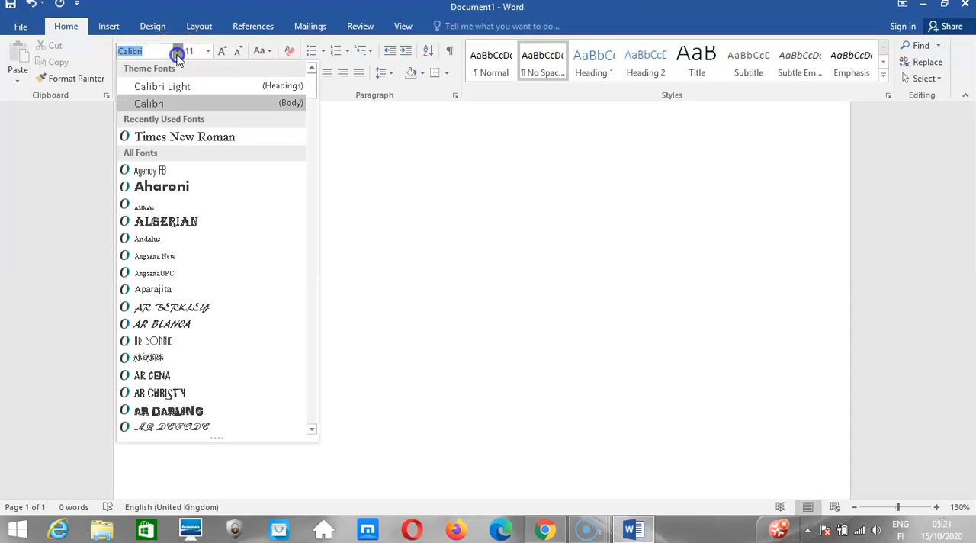
left_click(202, 141)
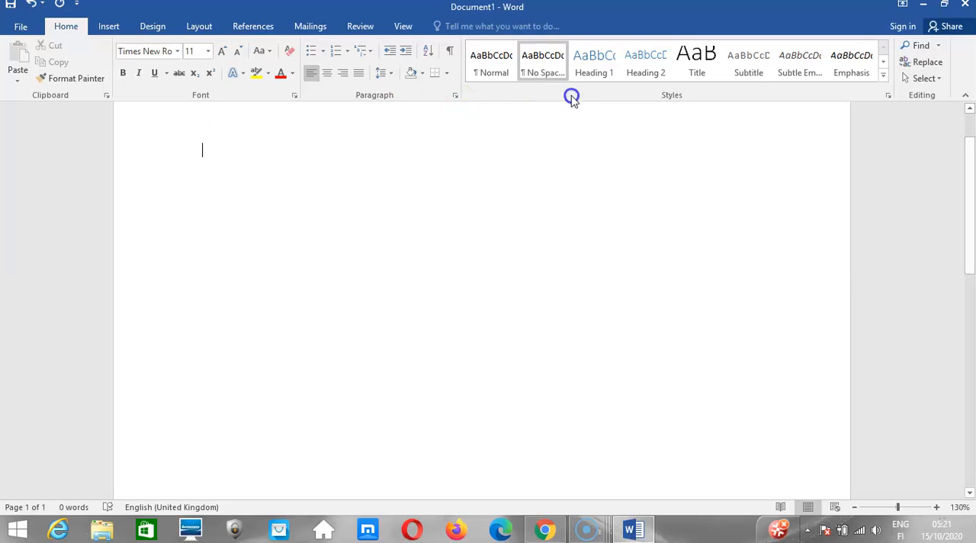
Try the Heading 1 style, then reapply No Spacing to the blank document and set its font to Times New Roman, size 12.
left_click(593, 77)
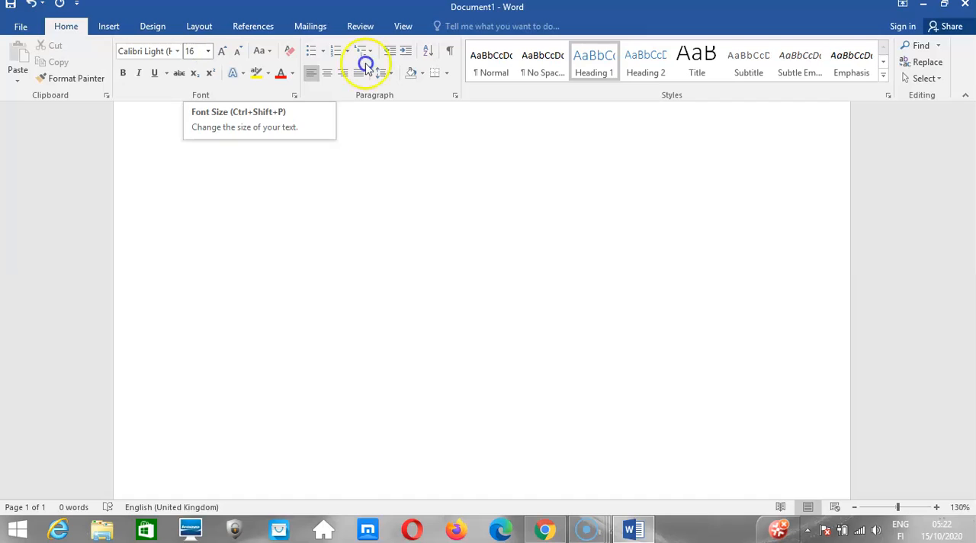
left_click(549, 69)
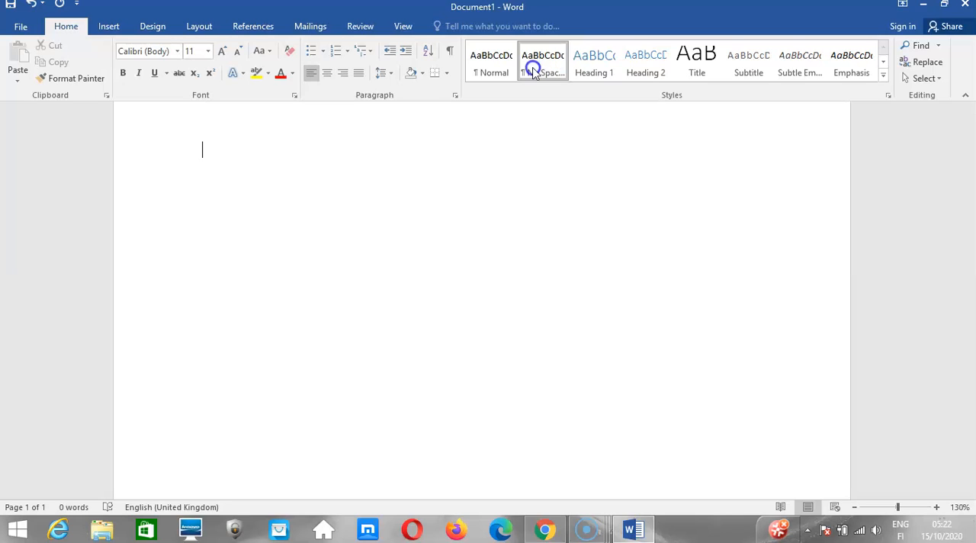
left_click(180, 52)
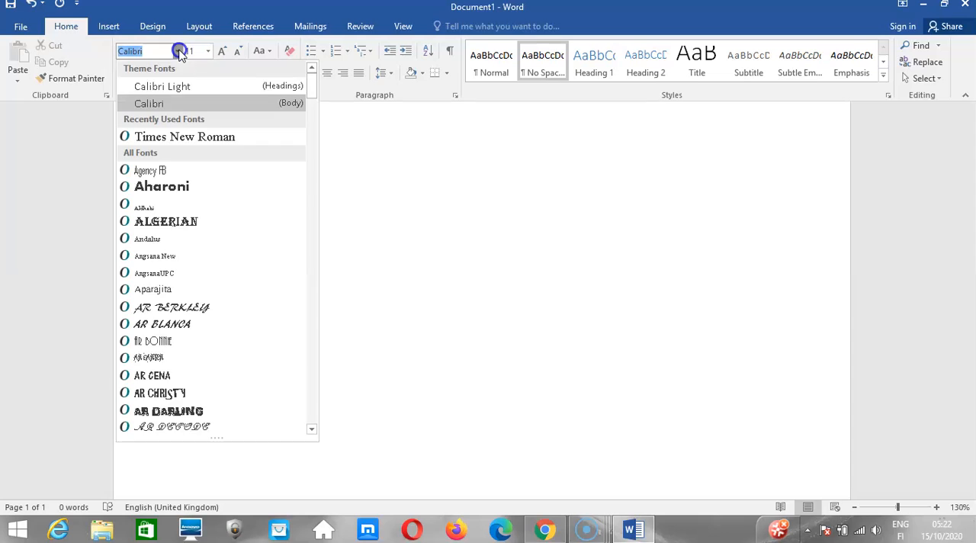
left_click(196, 137)
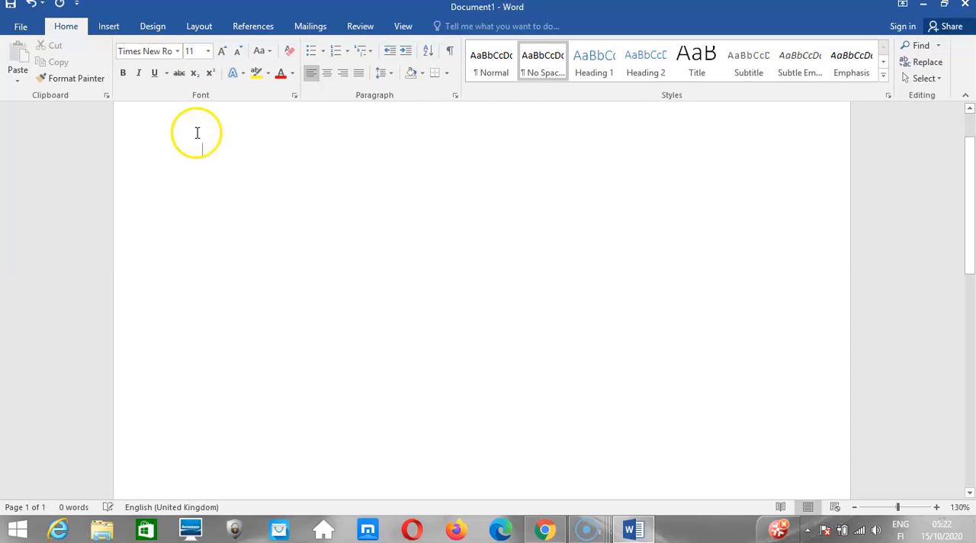
left_click(207, 52)
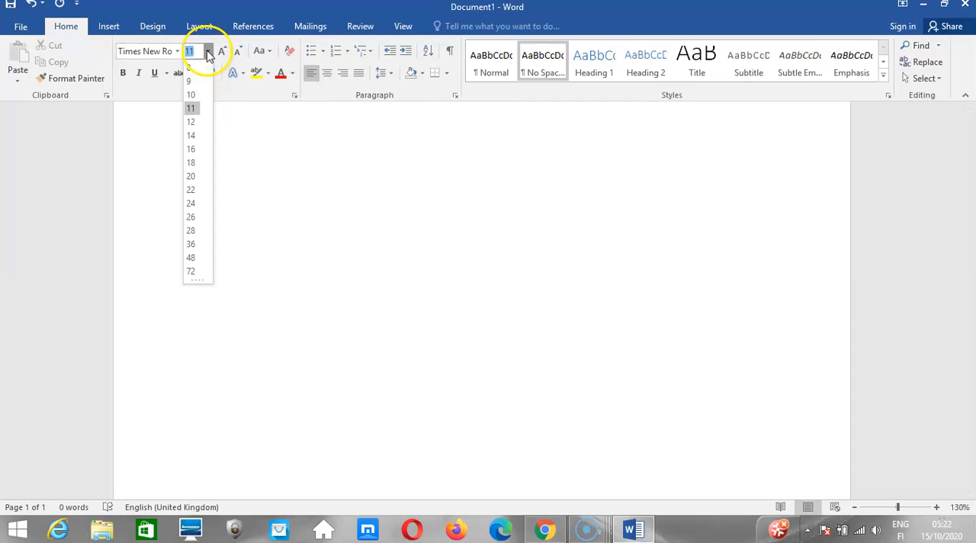
left_click(191, 122)
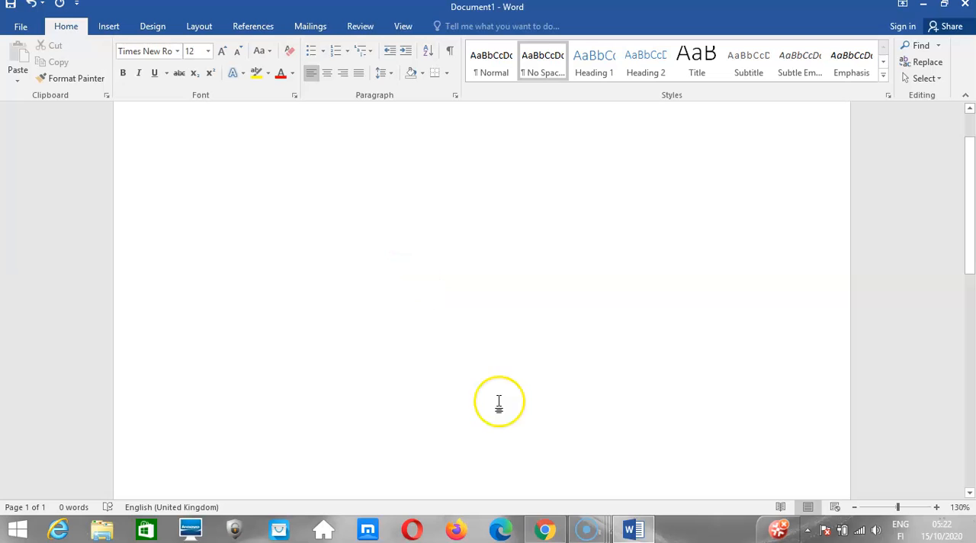
Switch to Chrome and open the current Kuulchat course page's address in a new tab.
mouse_move(549, 536)
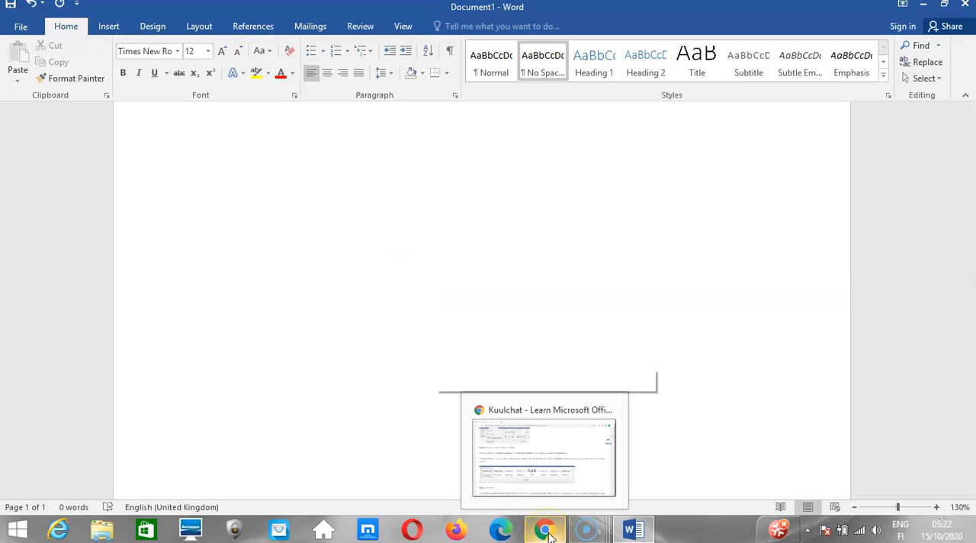
left_click(544, 480)
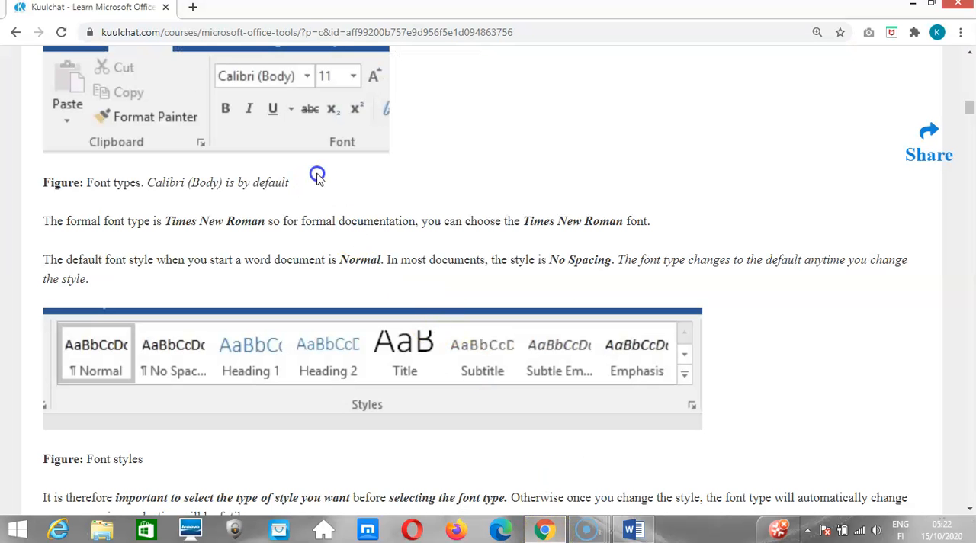
left_click(209, 31)
key("ctrl+c")
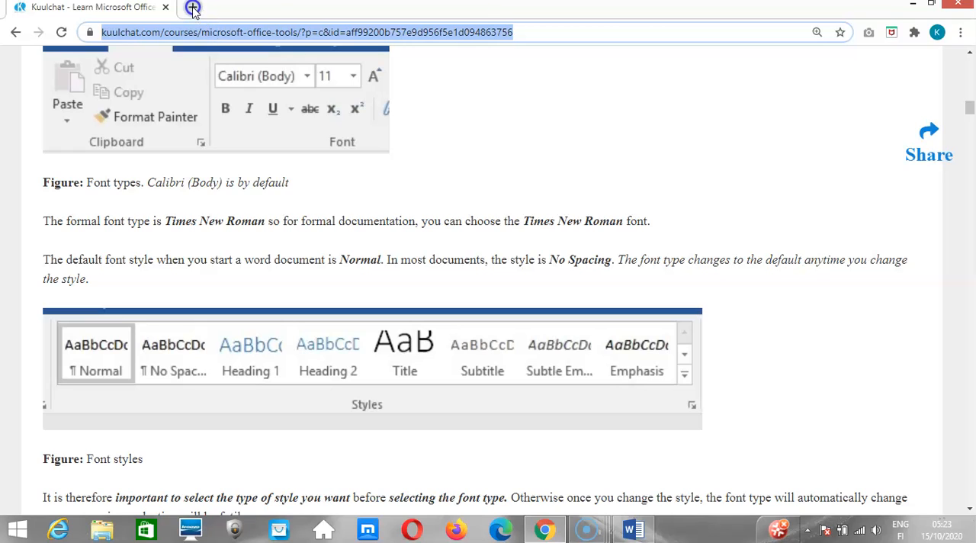
left_click(193, 8)
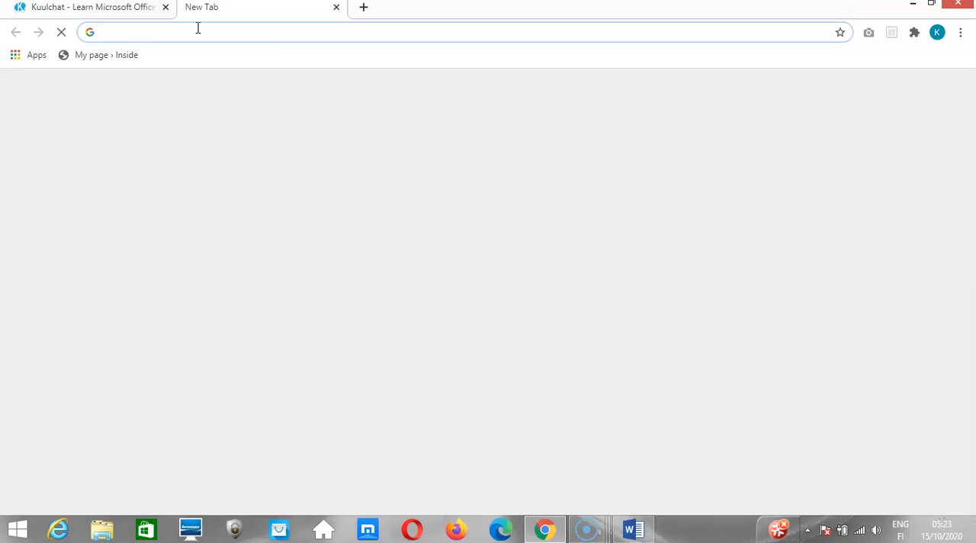
key("ctrl+v")
key("Return")
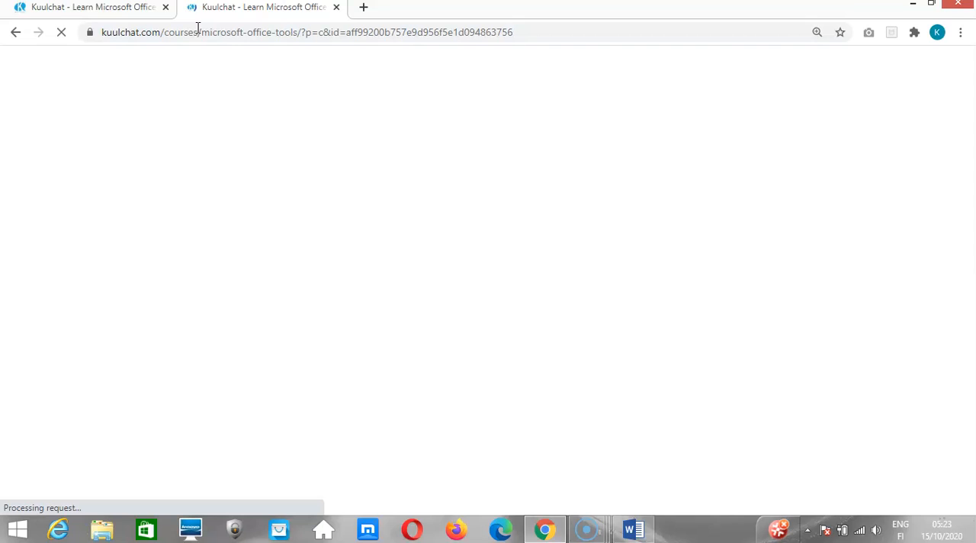
Go to the Microsoft Office Tools course home page from the lesson page's Course Outline section.
left_click(249, 131)
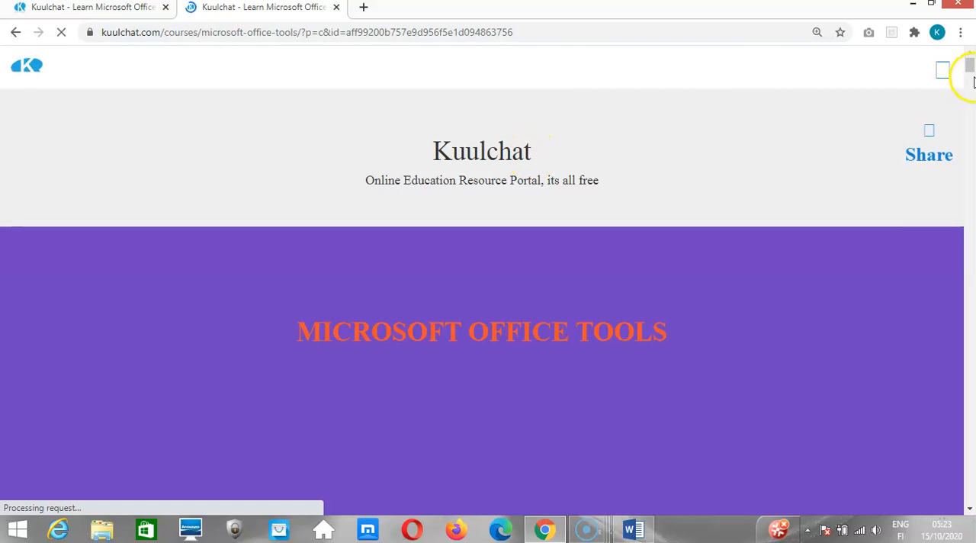
left_click_drag(970, 69, 970, 87)
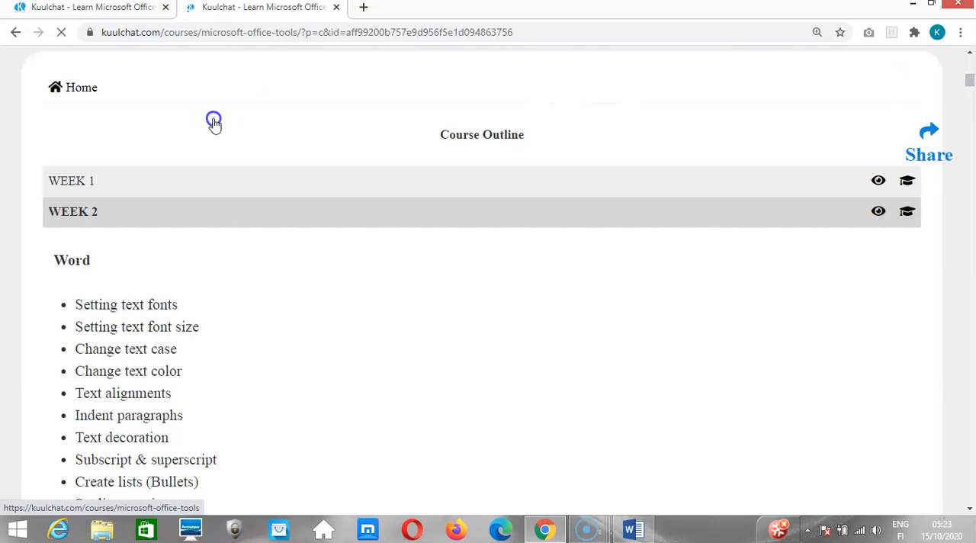
left_click(80, 90)
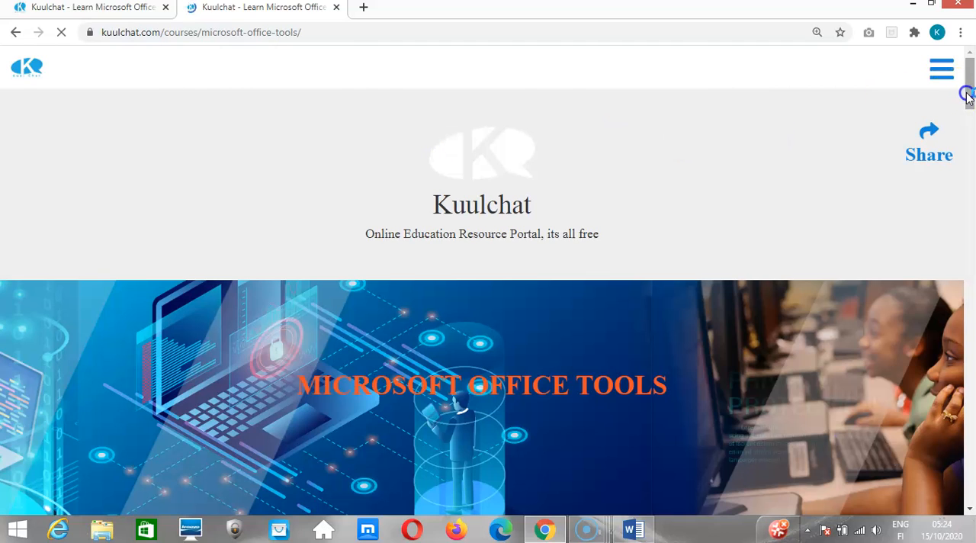
Copy the course information from the ABOUT INSTRUCTOR heading through the last item of the COURSE OBJECTIVE list.
left_click_drag(967, 95, 969, 131)
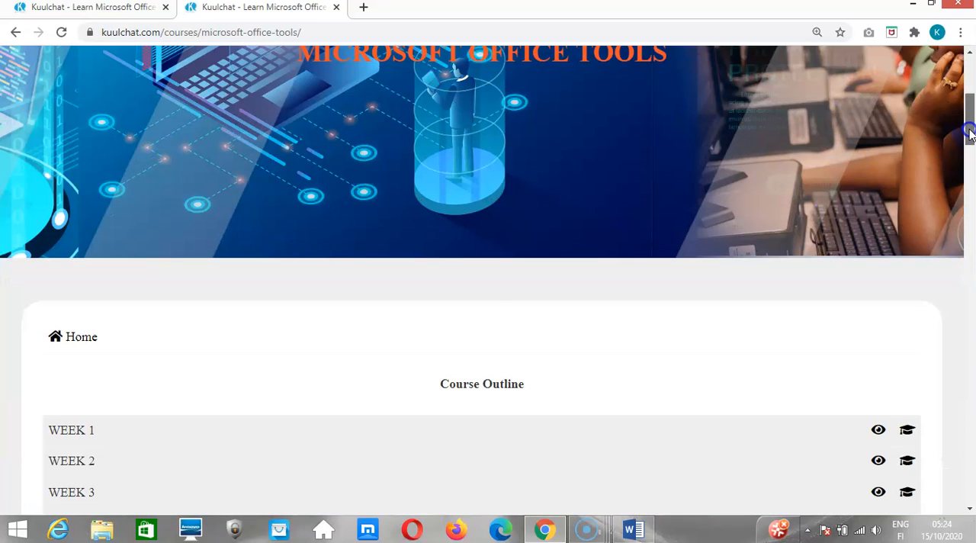
left_click_drag(968, 131, 969, 197)
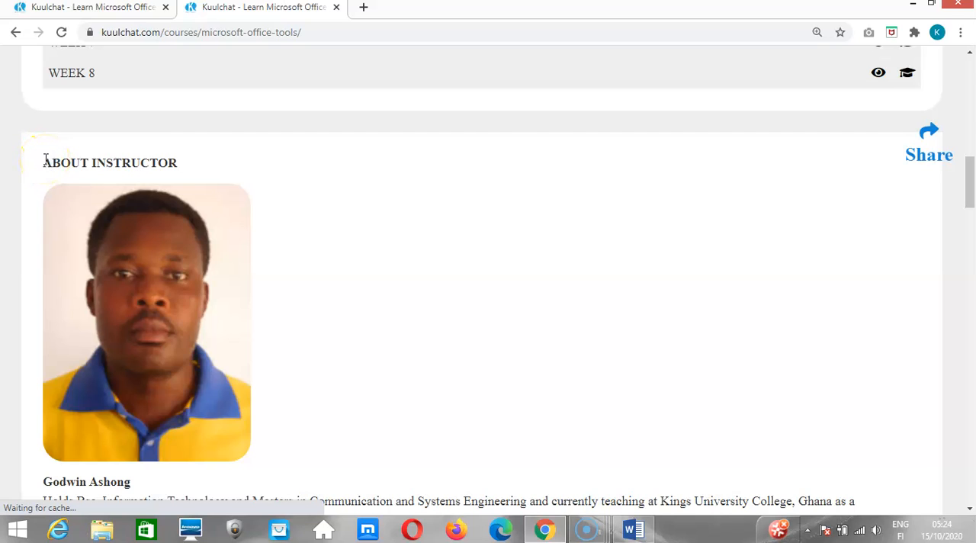
left_click_drag(44, 160, 236, 521)
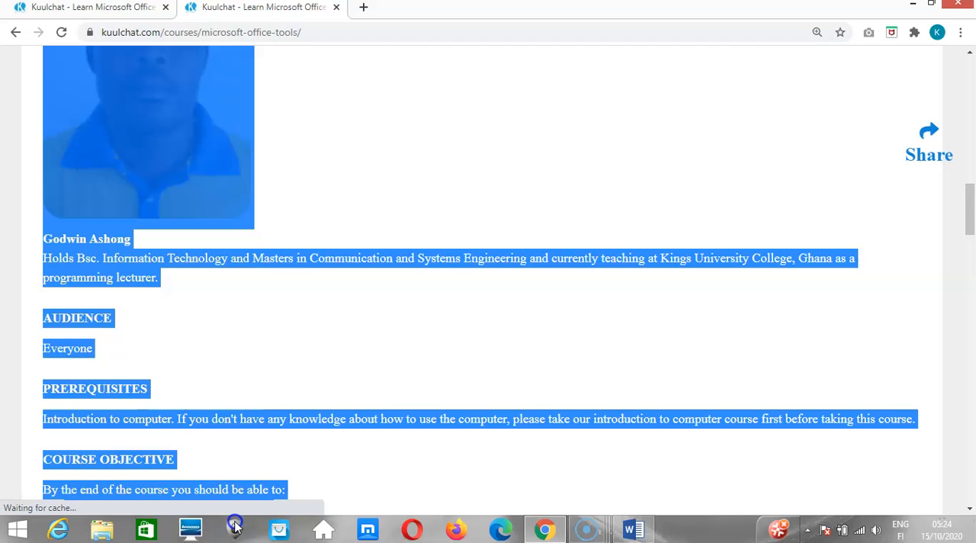
scroll(244, 305, "down", 5)
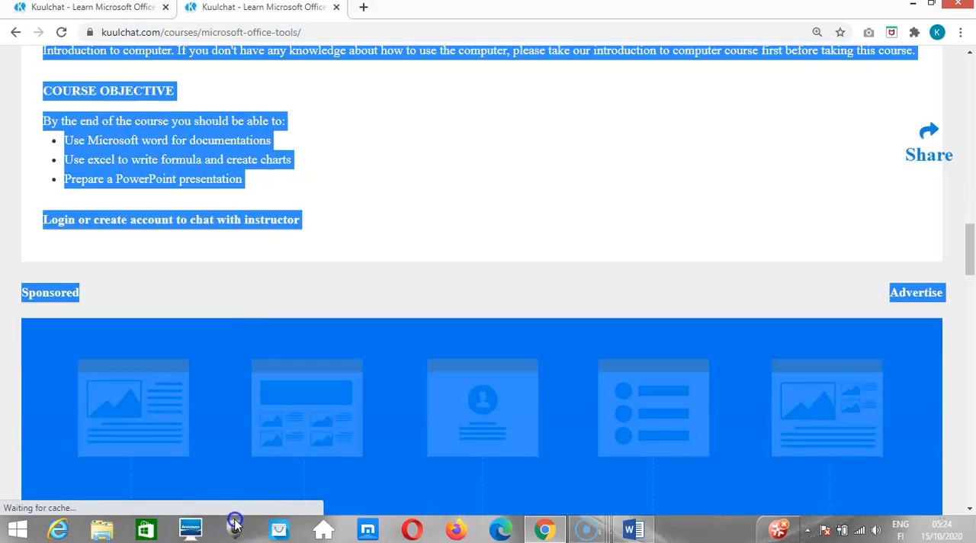
left_click_drag(250, 235, 248, 169)
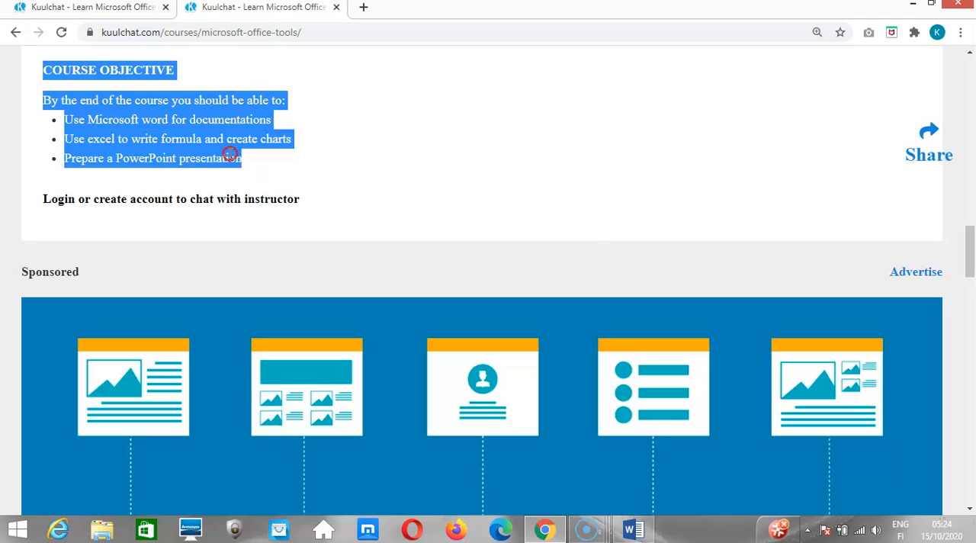
right_click(231, 156)
left_click(265, 165)
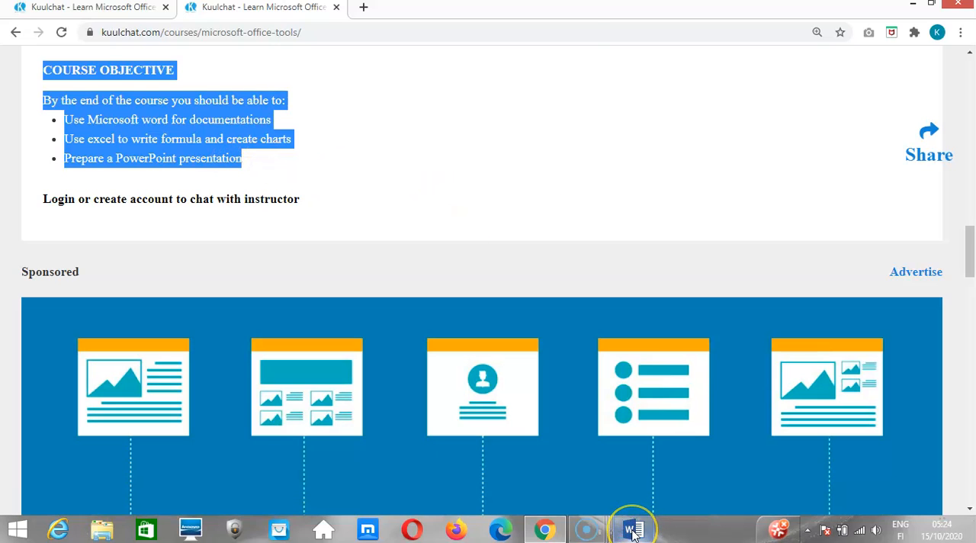
Switch to Word, paste the copied course information into the blank document, and check the font of its prerequisites and instructor paragraphs.
mouse_move(634, 534)
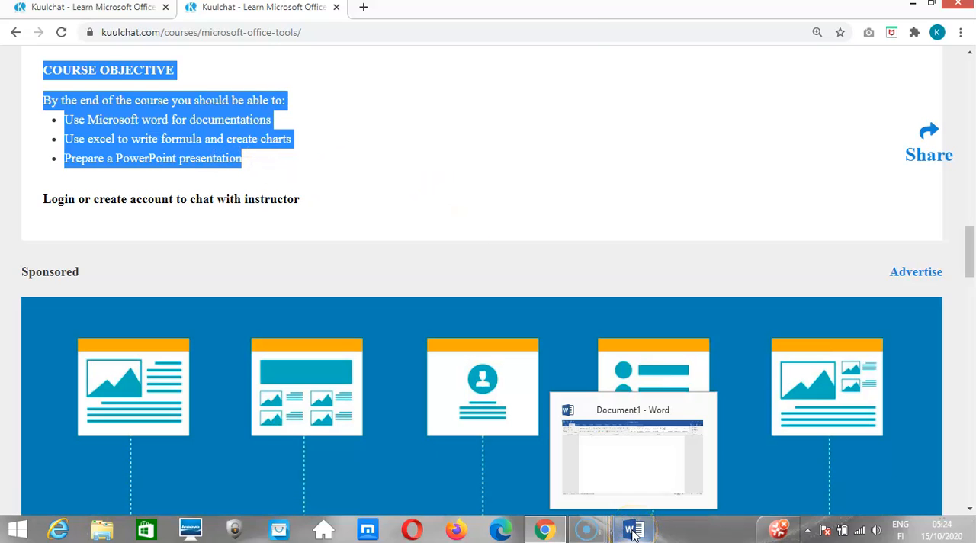
left_click(636, 477)
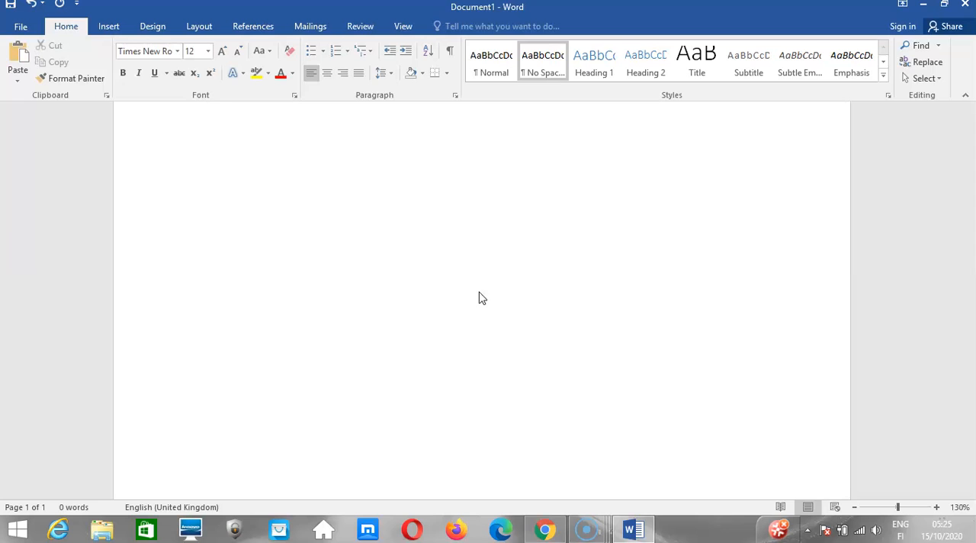
key("ctrl+v")
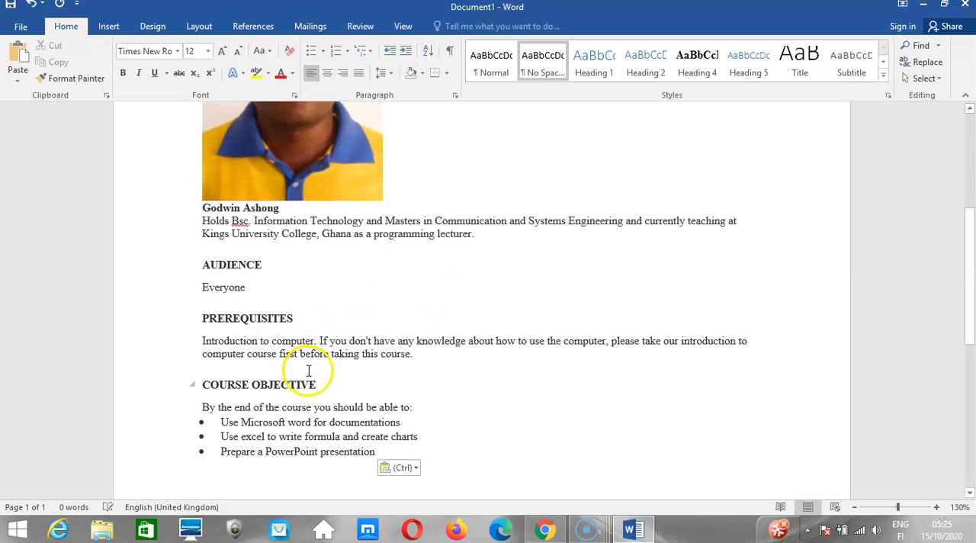
left_click(288, 341)
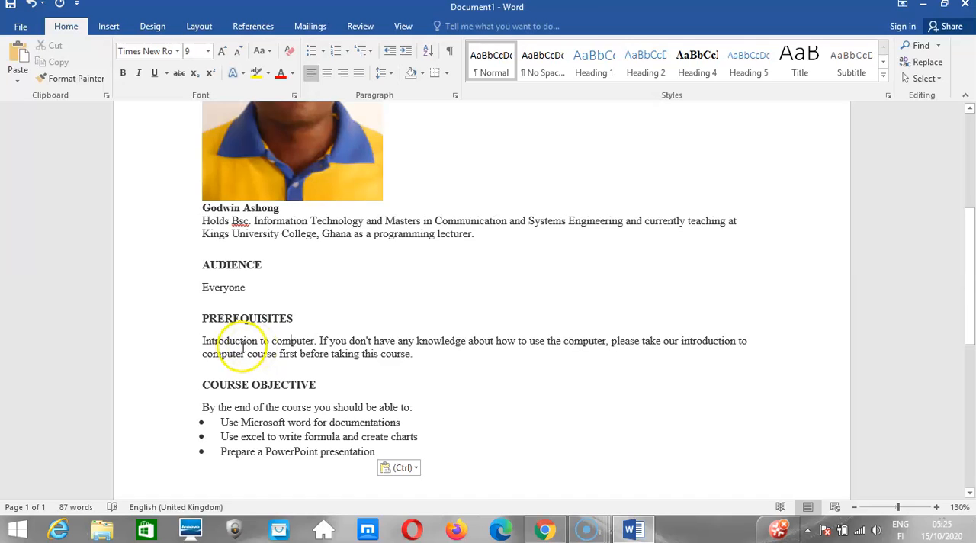
left_click(262, 226)
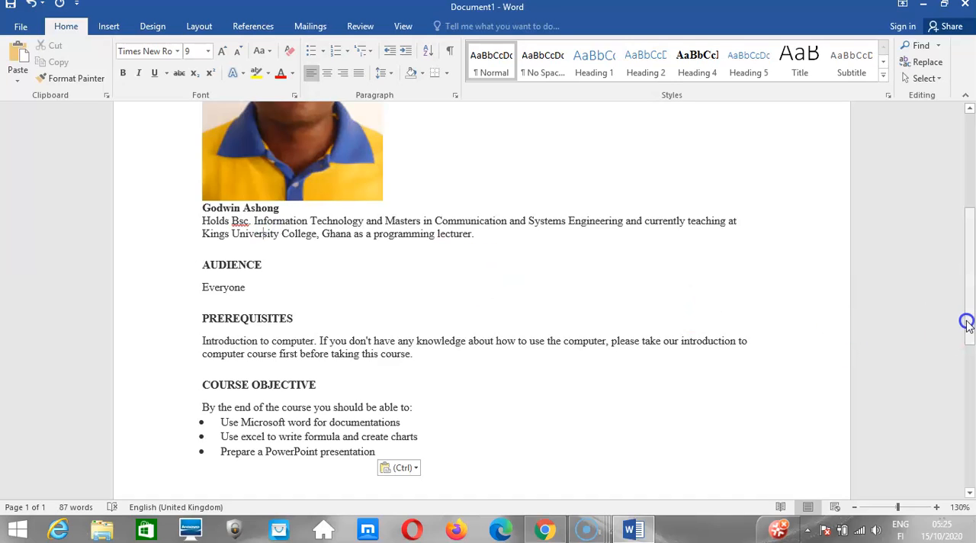
left_click_drag(967, 323, 972, 244)
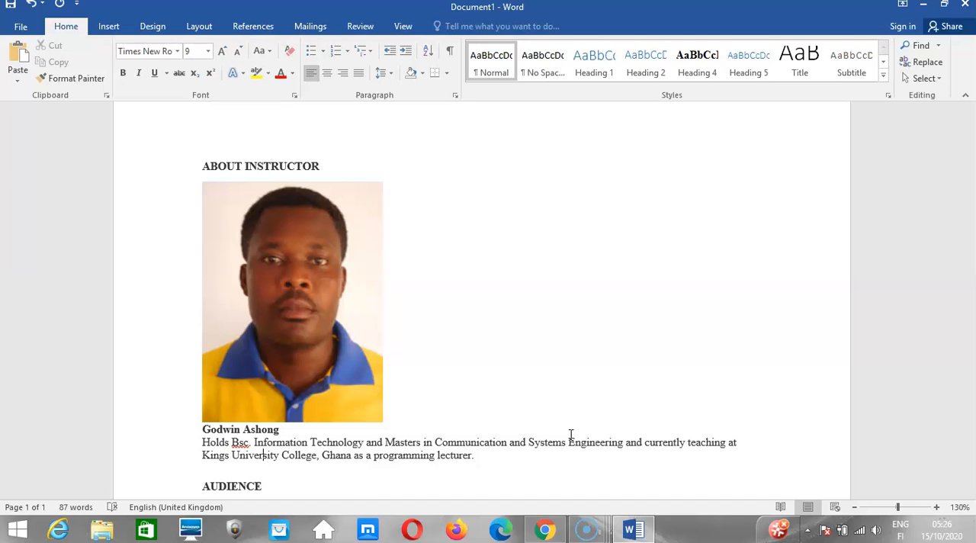
left_click(500, 442)
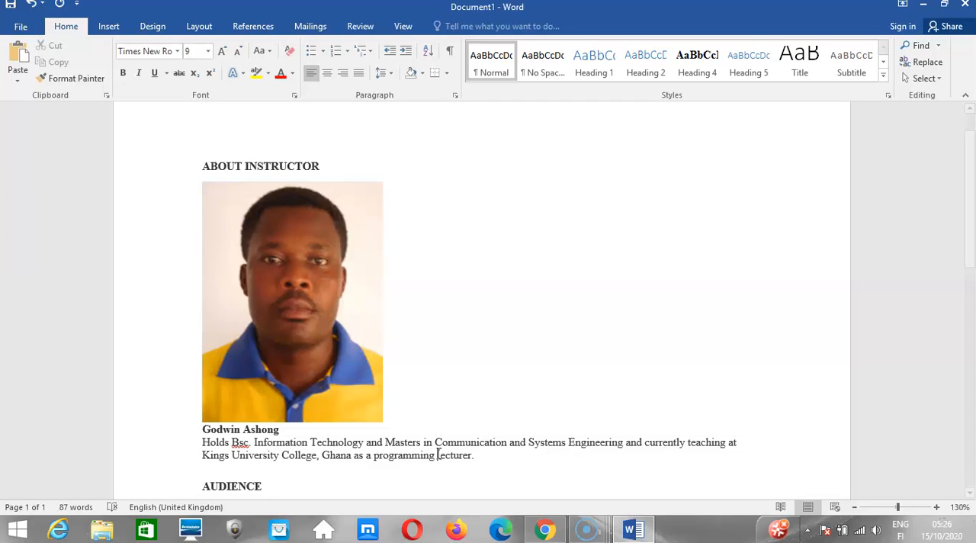
key("ctrl+a")
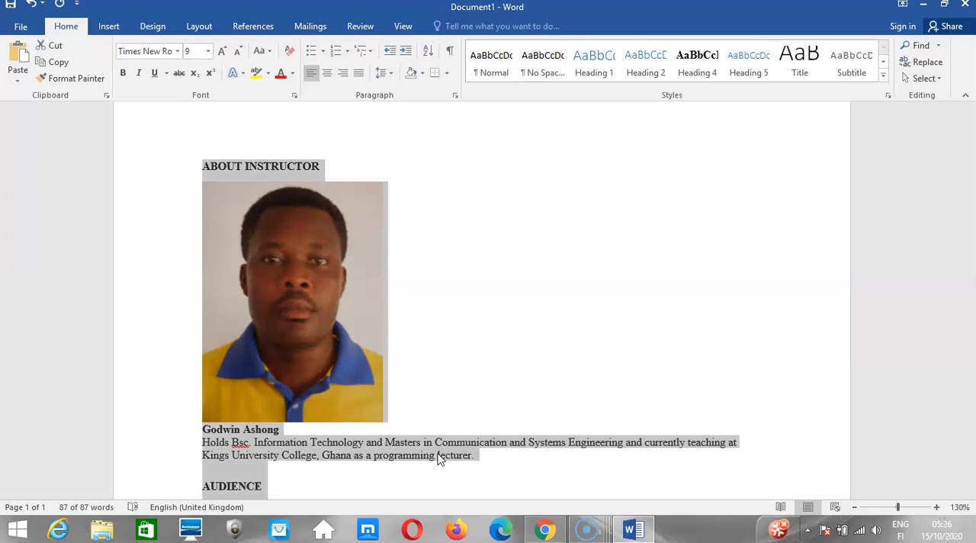
left_click(501, 290)
left_click(227, 177)
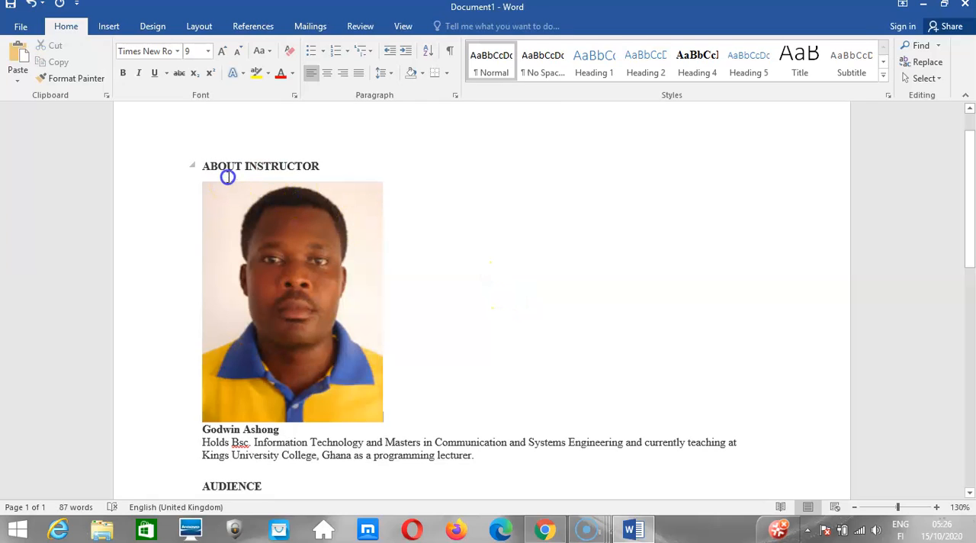
left_click(204, 166)
left_click_drag(204, 166, 444, 318)
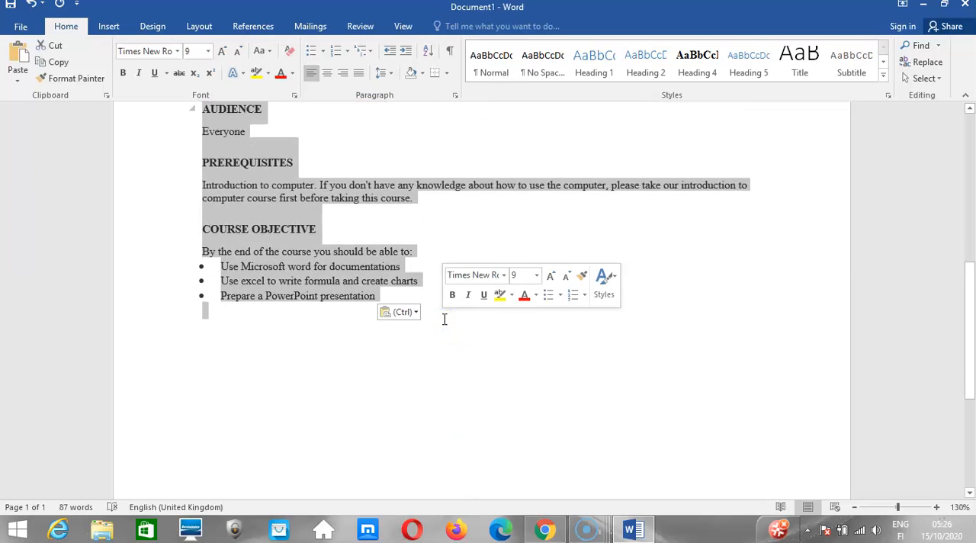
left_click(338, 194)
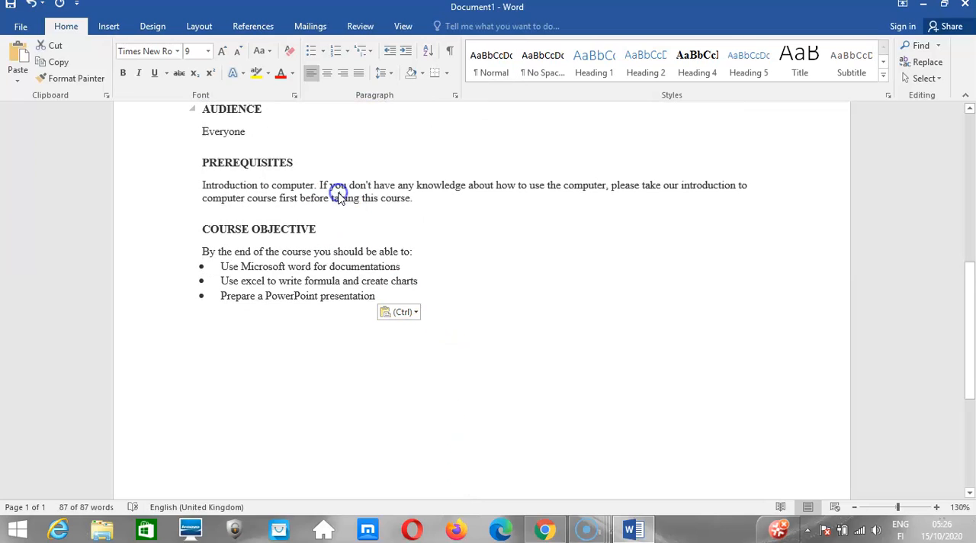
Apply the No Spacing style to all of the pasted course information.
key("ctrl+a")
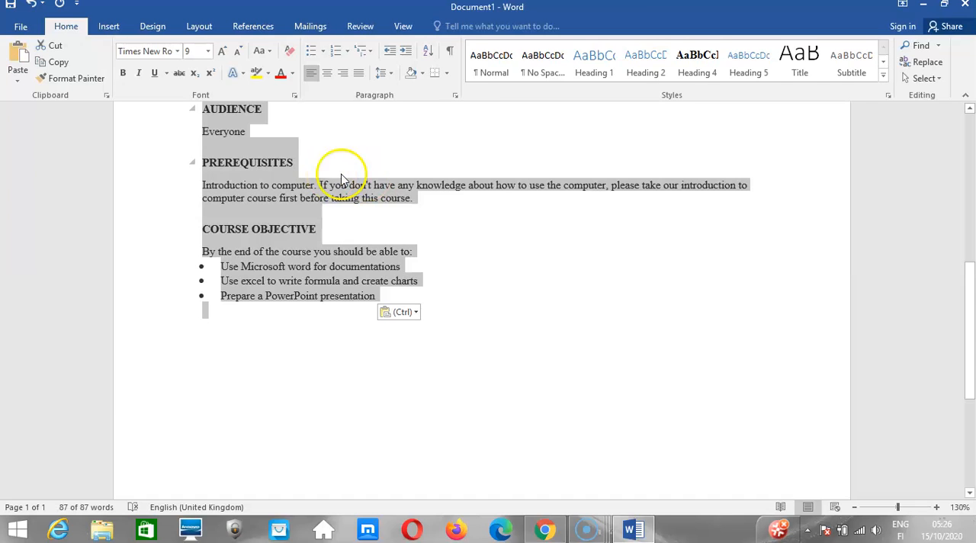
left_click(545, 72)
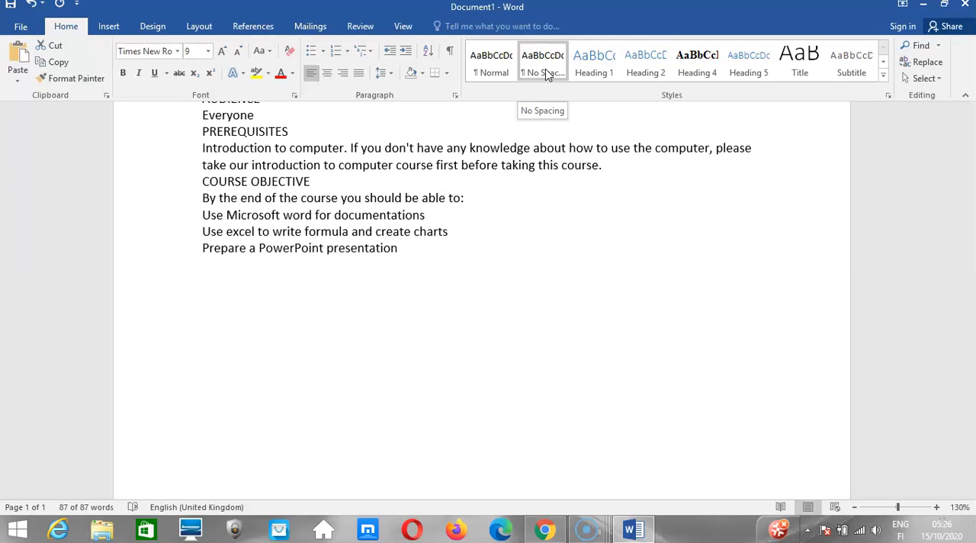
left_click(545, 72)
Set all of the pasted course information to Times New Roman, size 12.
key("ctrl+a")
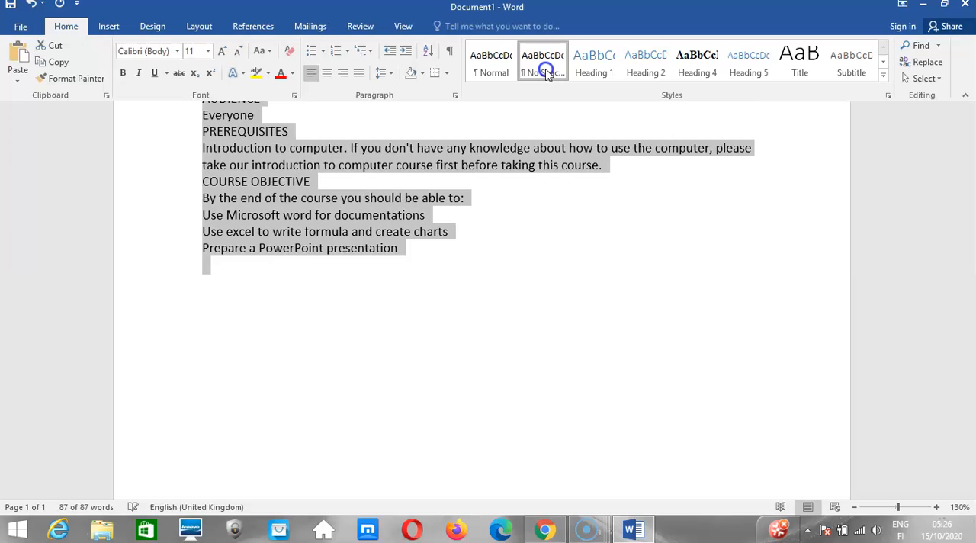
left_click(177, 52)
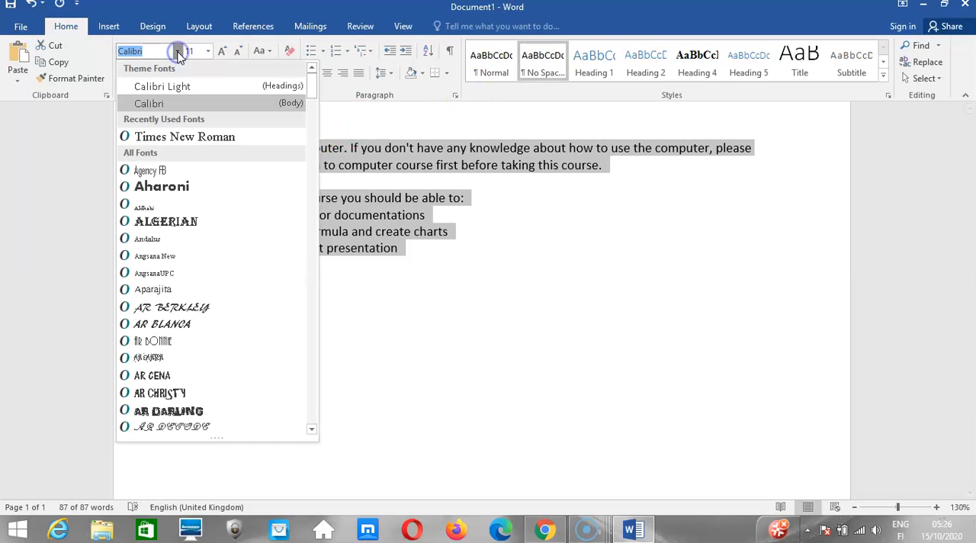
left_click(202, 139)
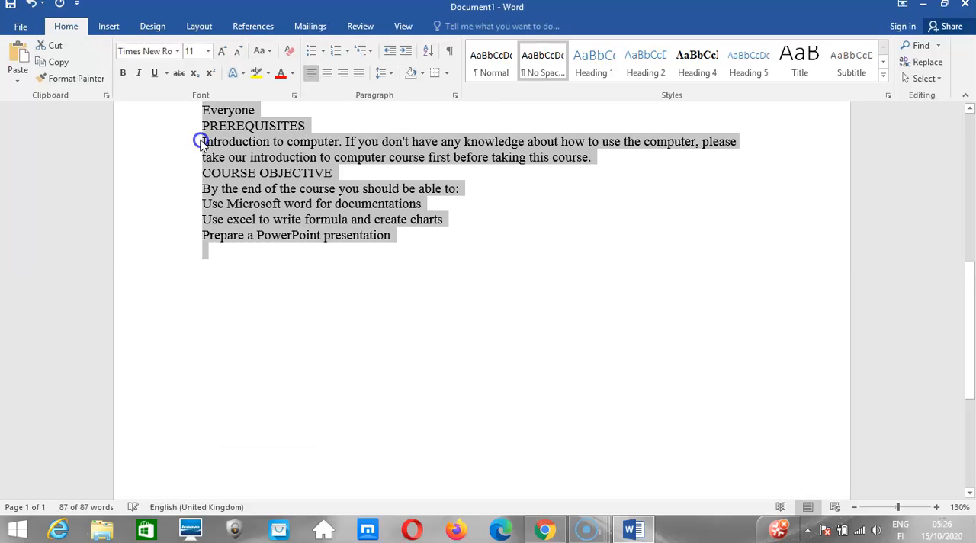
left_click(207, 51)
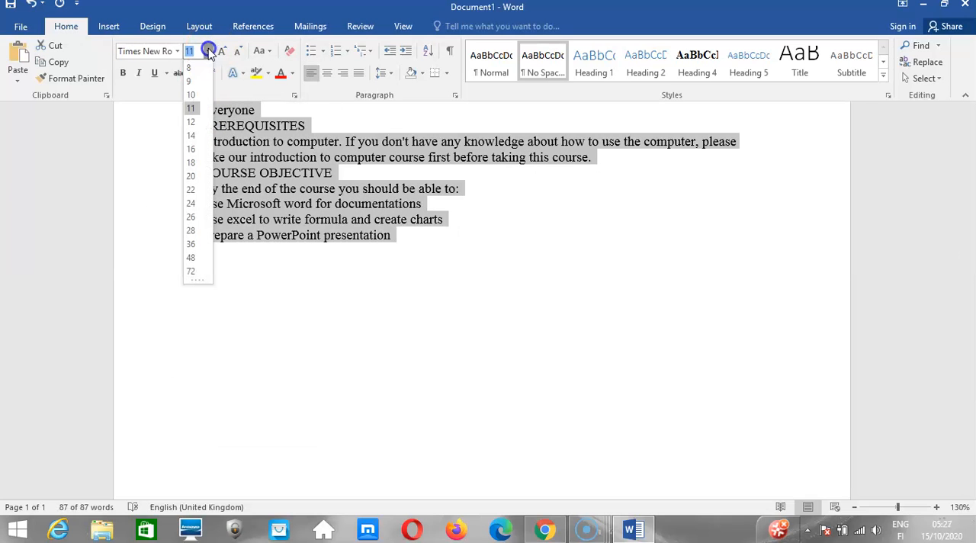
left_click(192, 124)
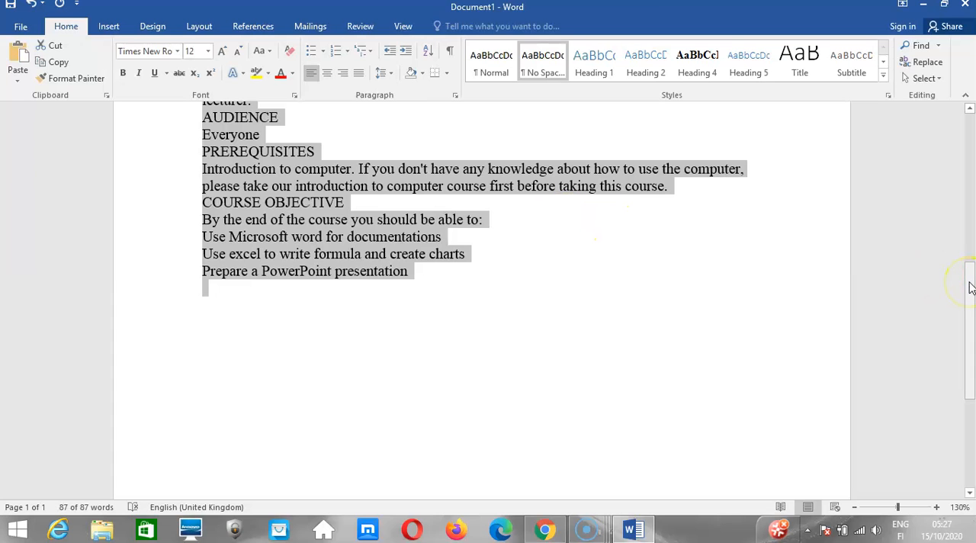
Insert a blank line below the ABOUT INSTRUCTOR heading, above the instructor's name, and above the qualifications paragraph.
left_click_drag(969, 287, 969, 126)
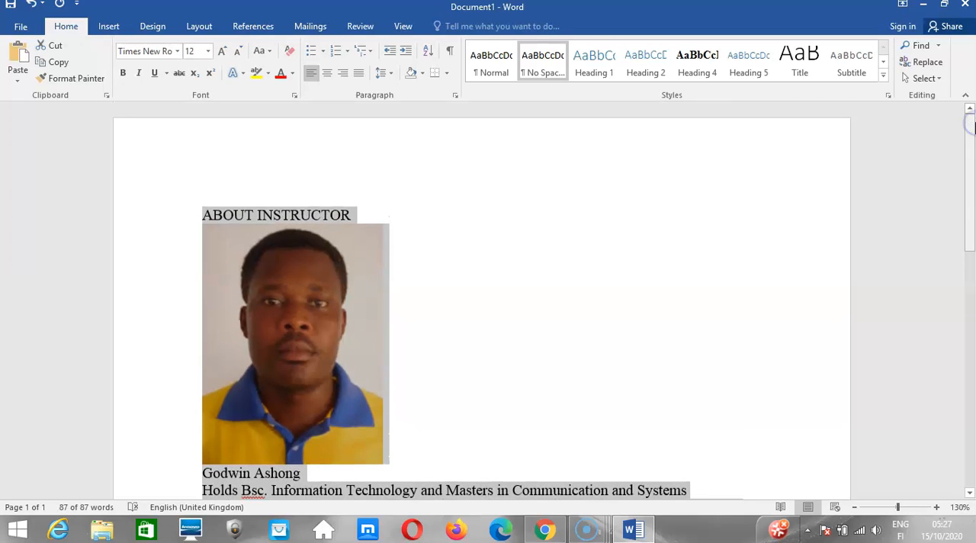
left_click(382, 224)
key("Return")
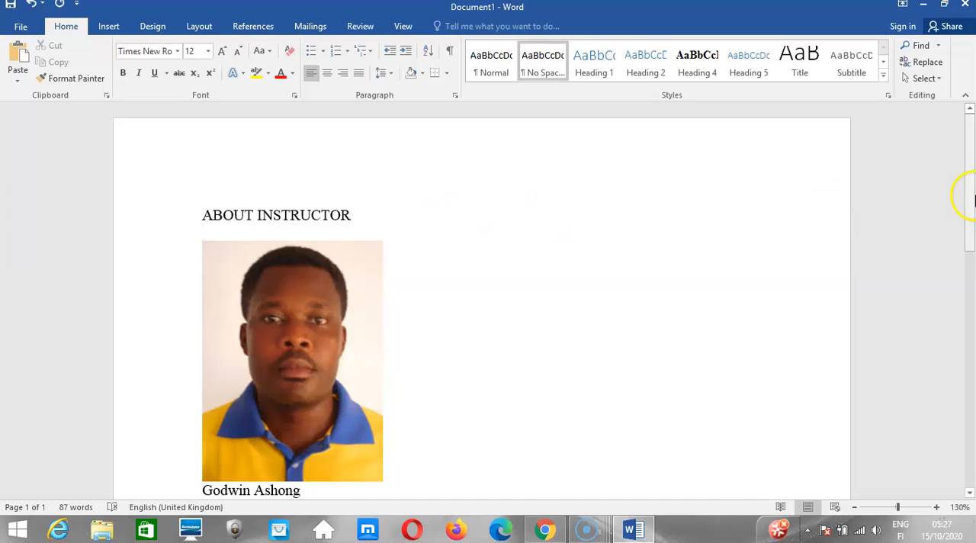
left_click_drag(971, 196, 969, 303)
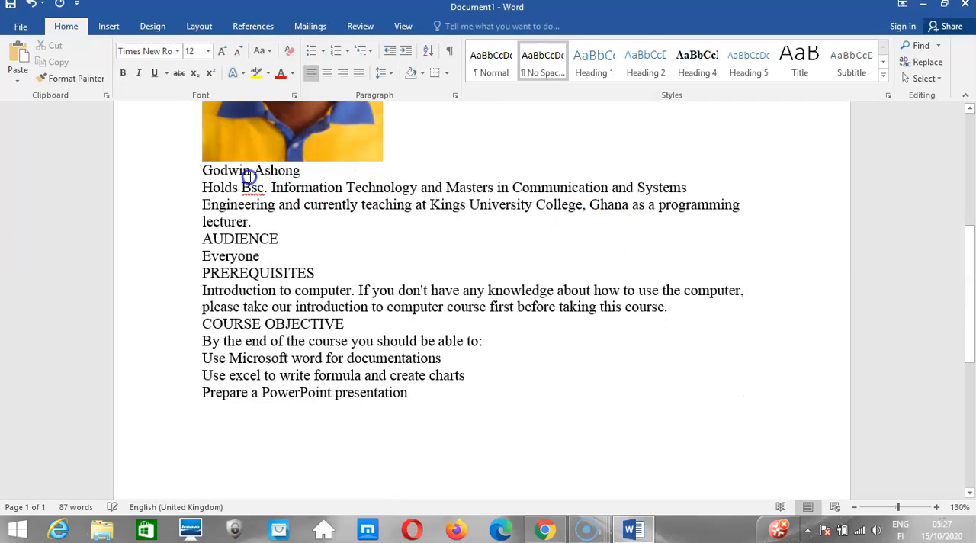
left_click(202, 170)
key("Return")
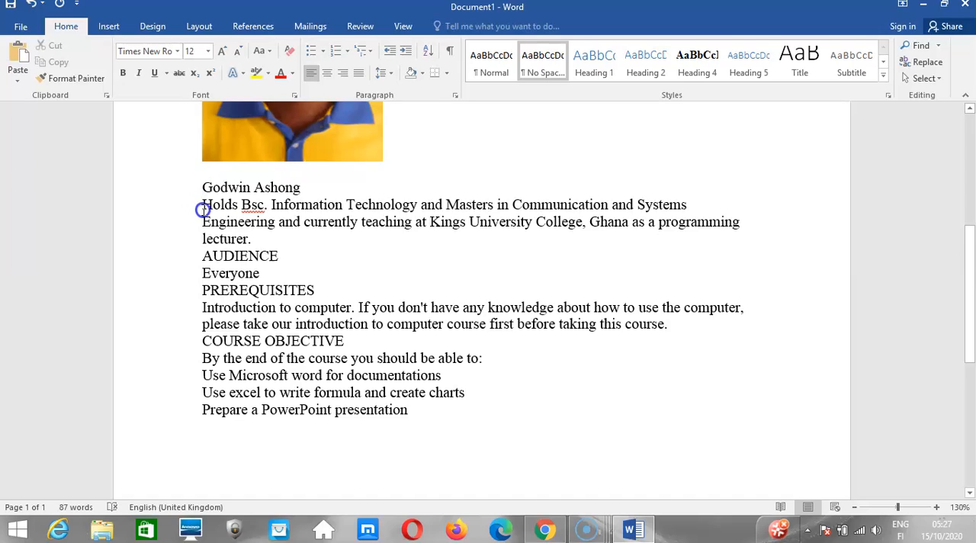
left_click(203, 206)
key("Return")
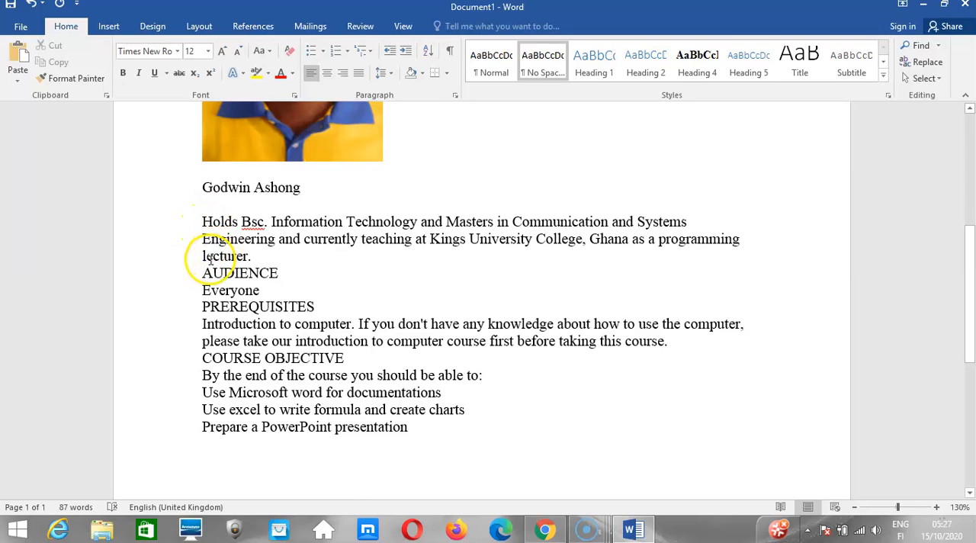
Insert a blank line above and below both the AUDIENCE and PREREQUISITES headings.
left_click(201, 271)
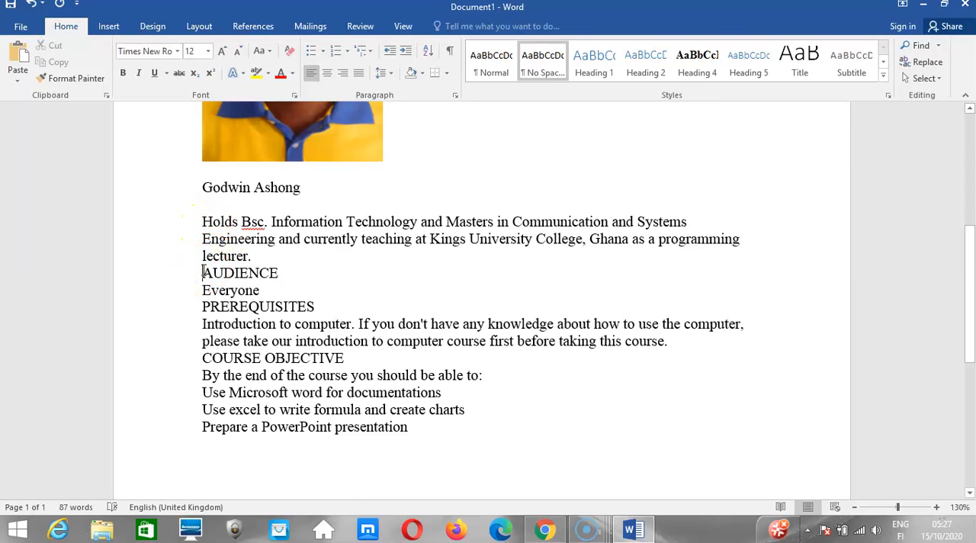
key("Return")
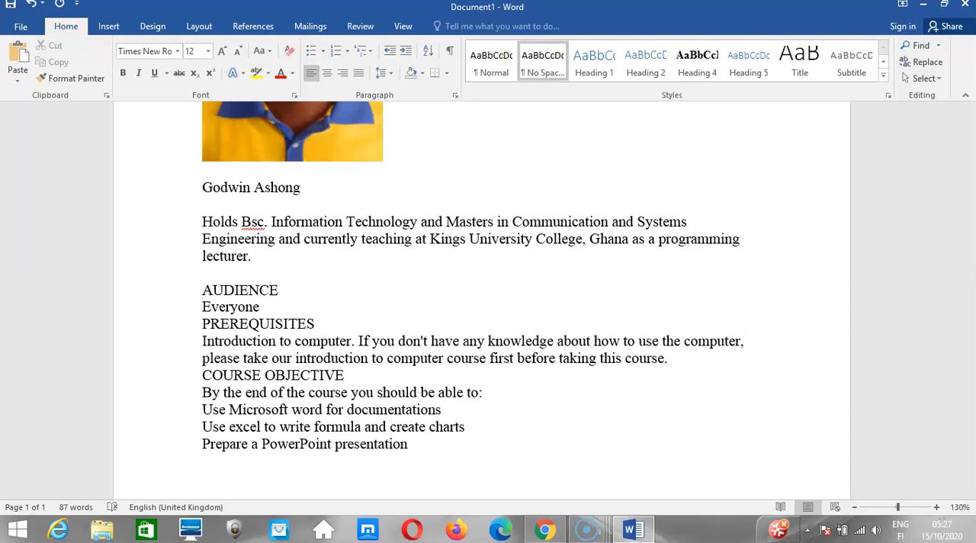
left_click(202, 306)
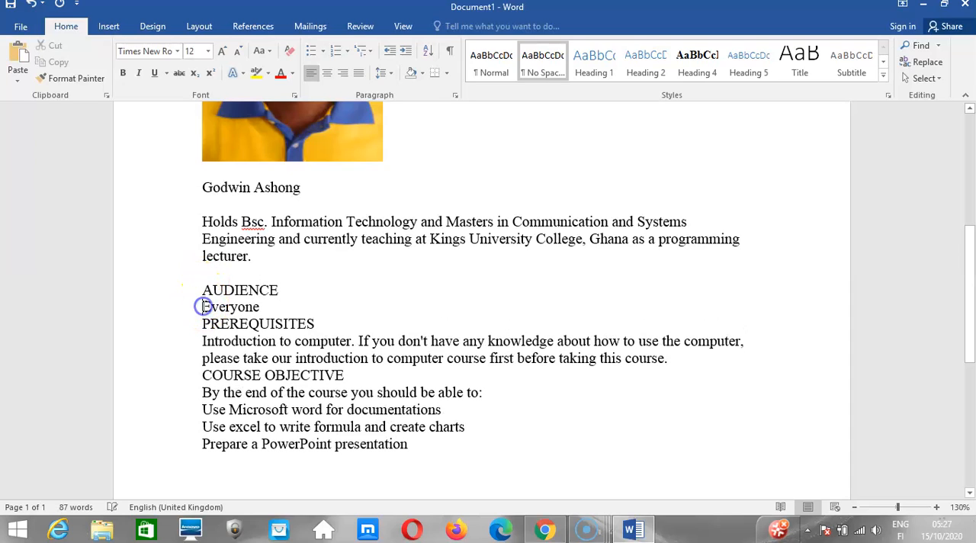
key("Return")
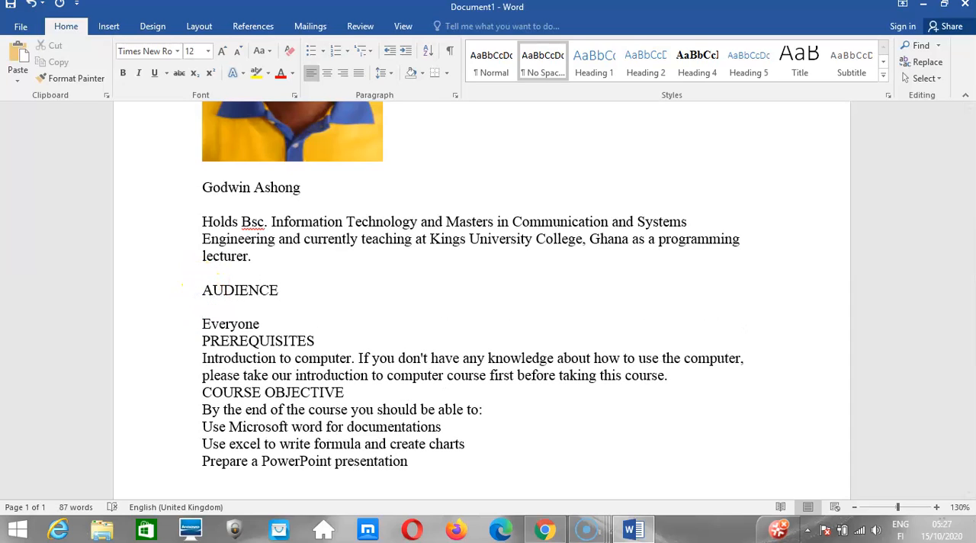
left_click(202, 341)
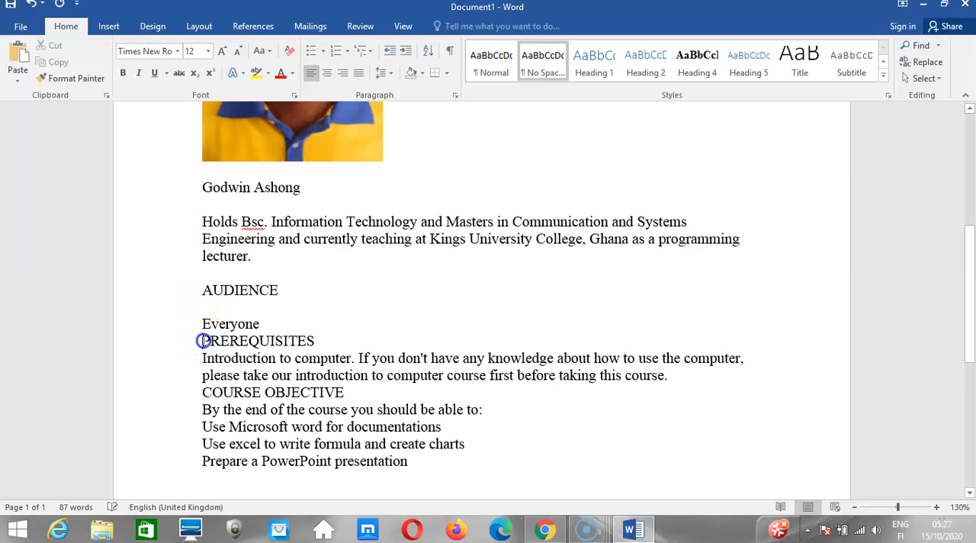
key("Return")
left_click(202, 374)
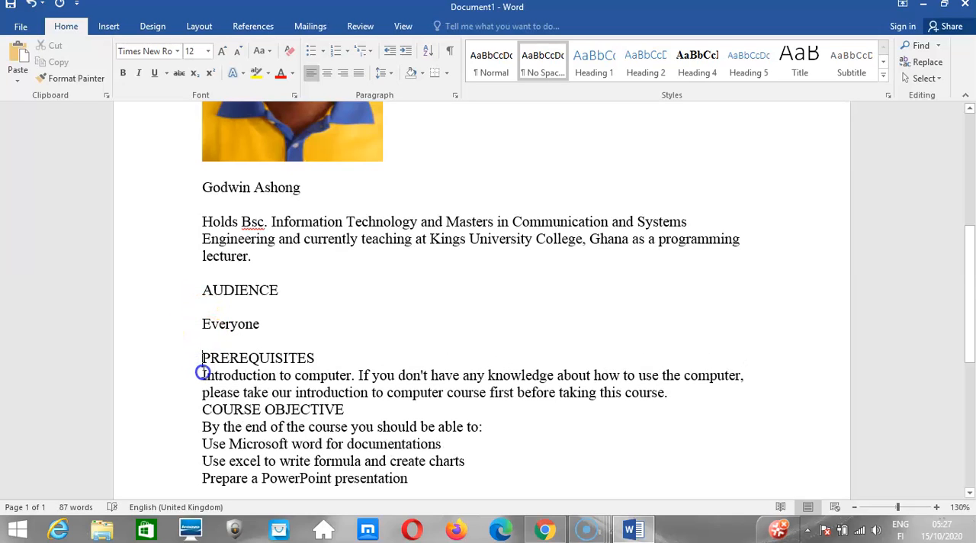
key("Return")
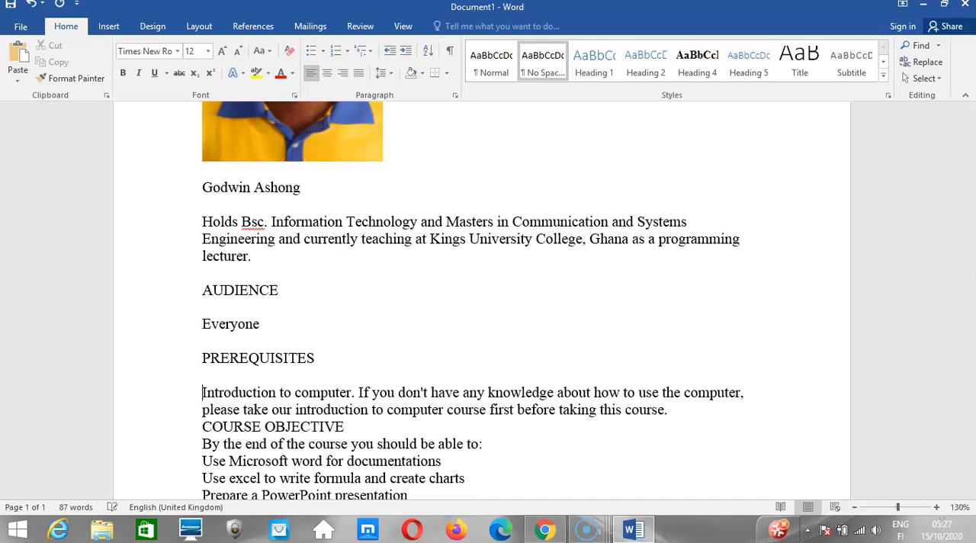
Insert a blank line above and below the COURSE OBJECTIVE heading, and return to the beginning of the document.
left_click(202, 426)
key("Return")
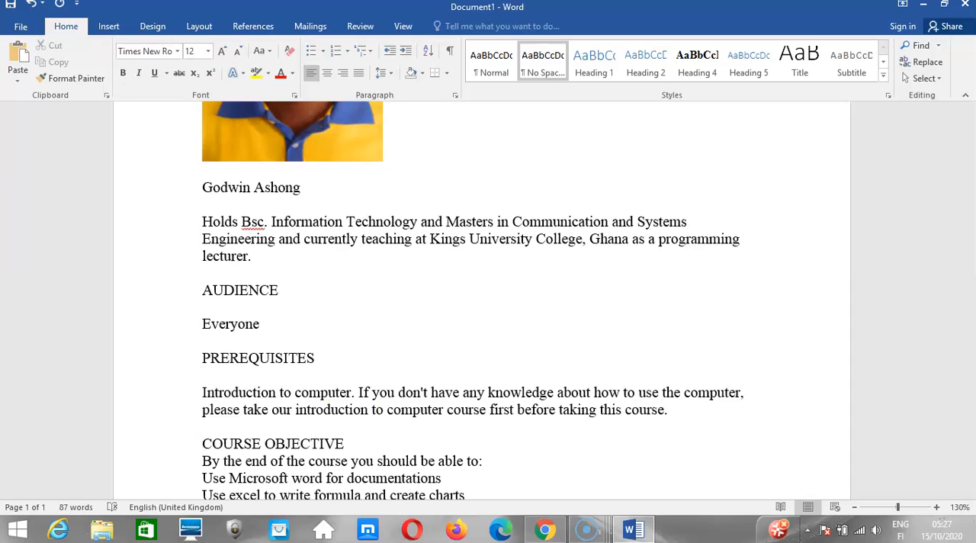
left_click_drag(970, 293, 971, 342)
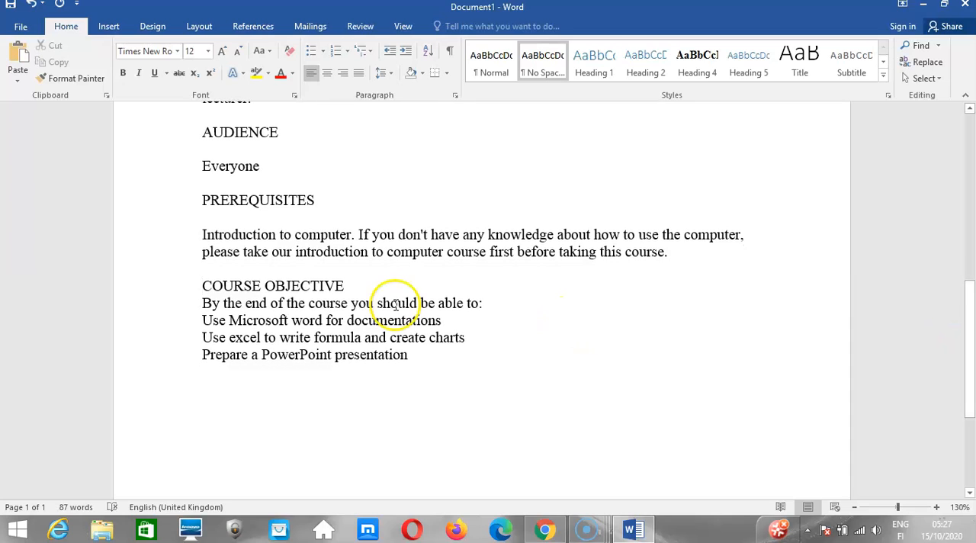
left_click(203, 300)
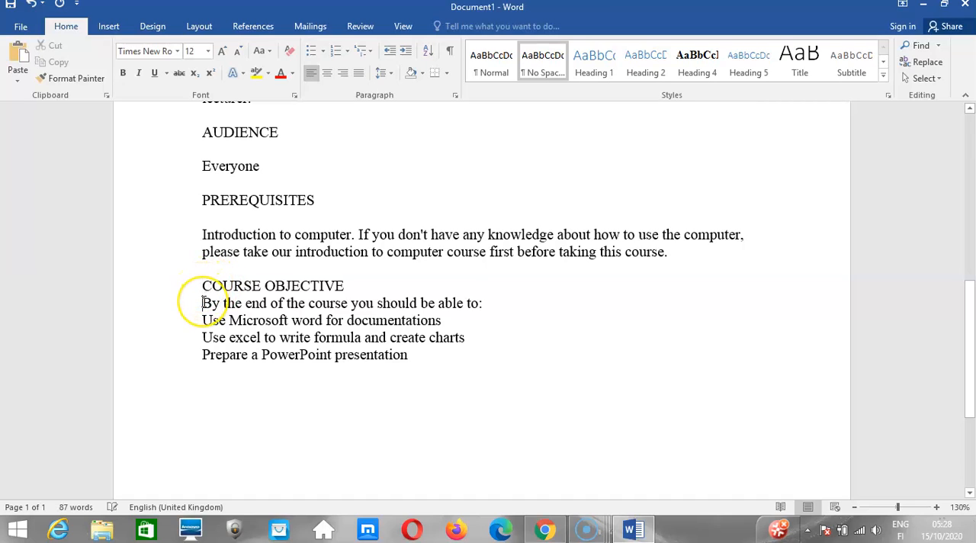
key("Return")
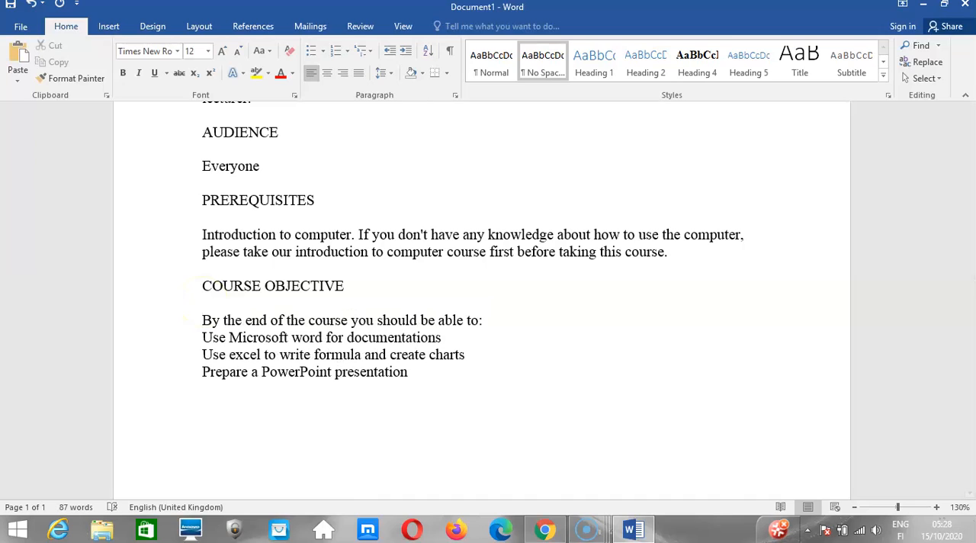
left_click(203, 328)
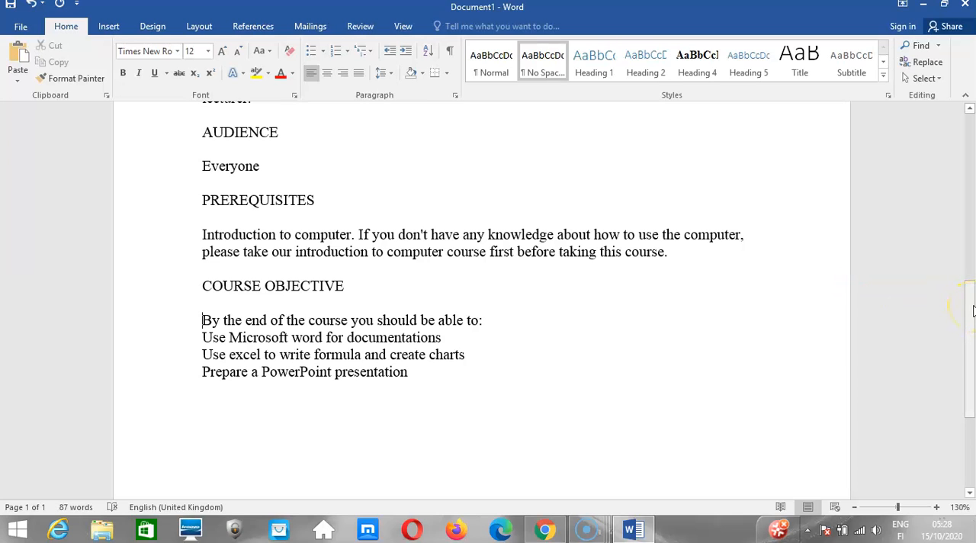
left_click_drag(972, 311, 973, 157)
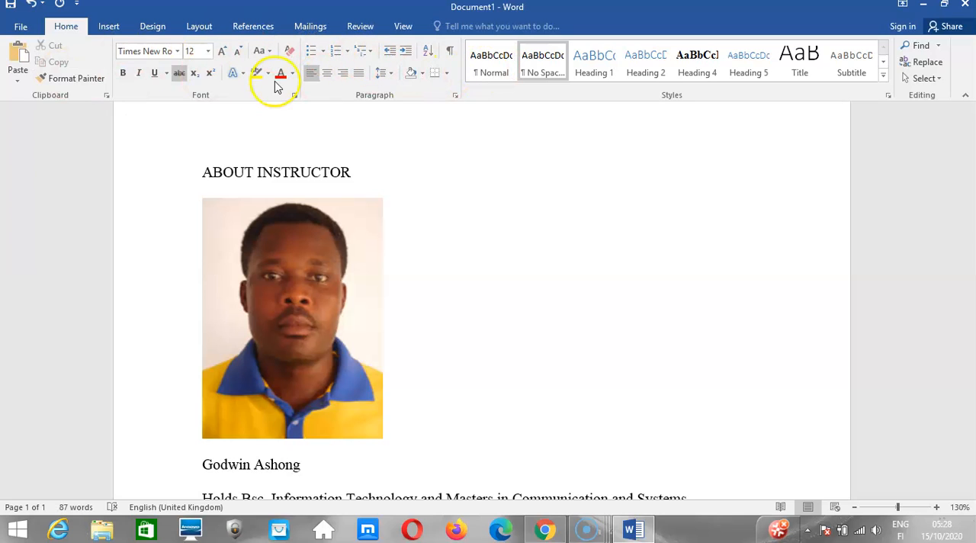
Switch to the Kuulchat lesson page in Chrome and read from the font style section through font type and font size to Change text case.
mouse_move(543, 527)
left_click(534, 468)
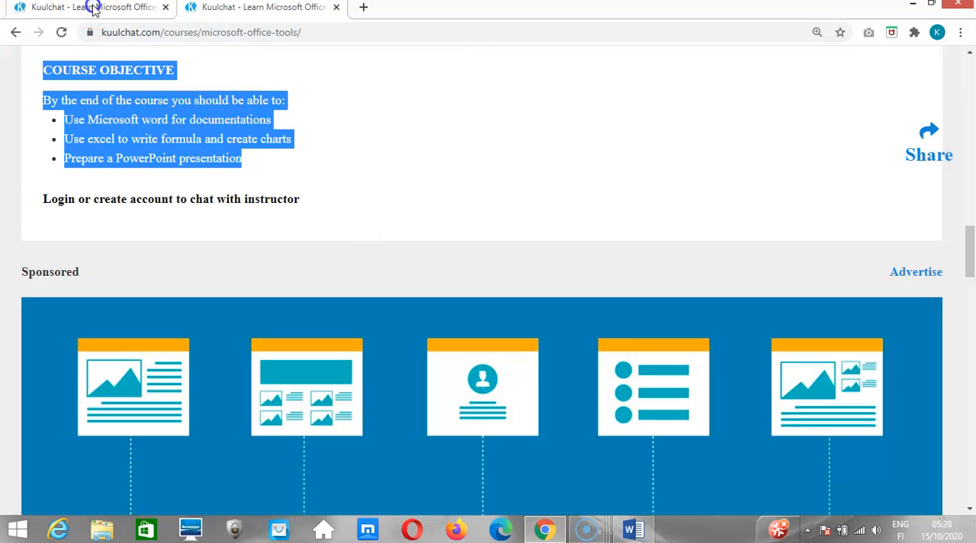
left_click(93, 7)
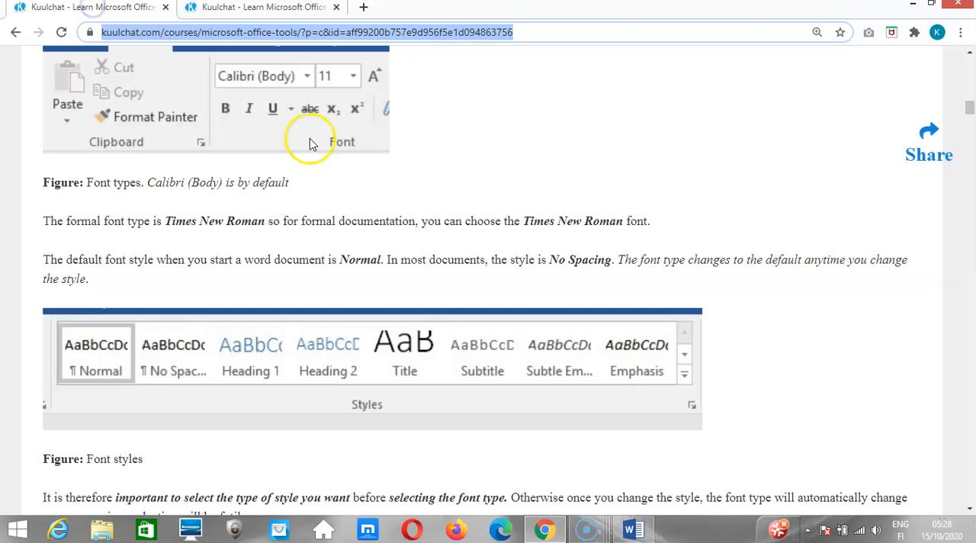
left_click(263, 244)
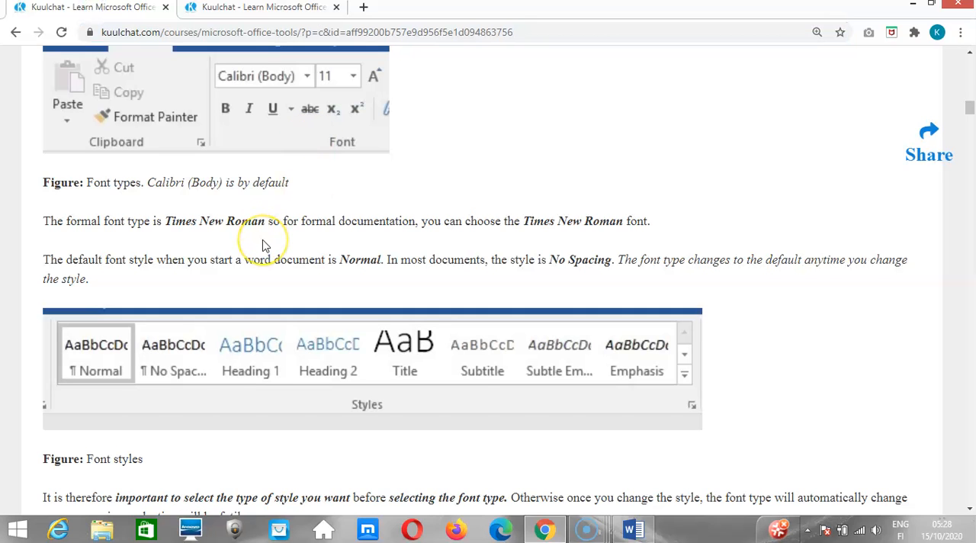
scroll(263, 244, "down", 3)
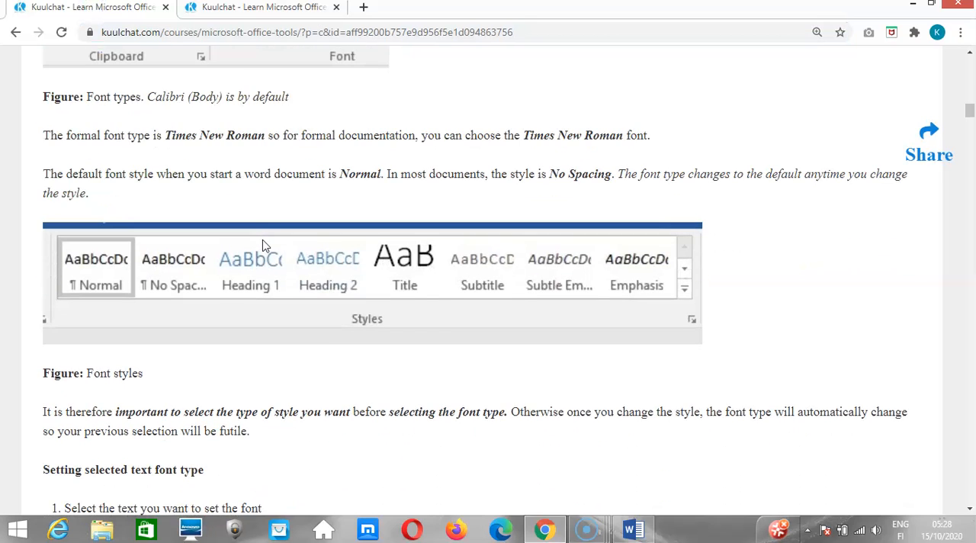
scroll(263, 246, "down", 3)
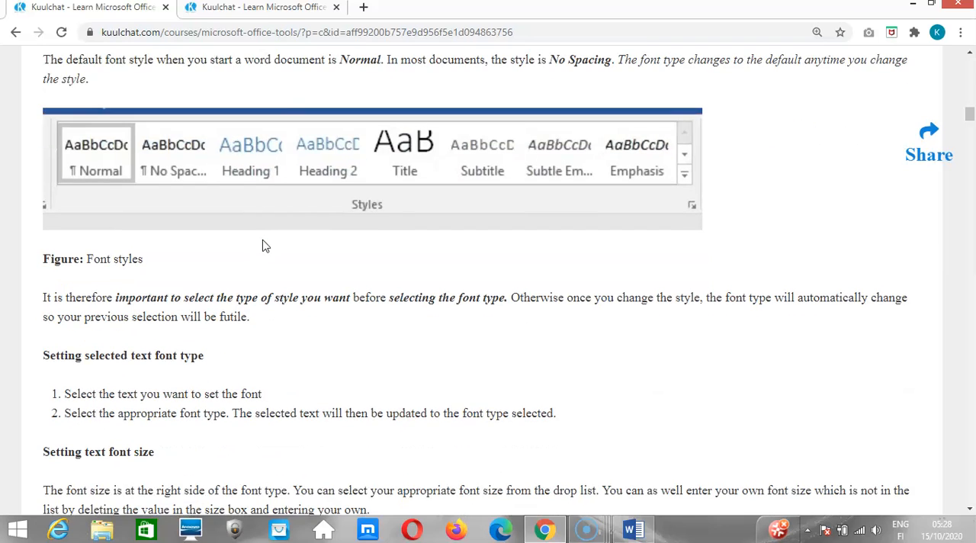
scroll(263, 246, "down", 1)
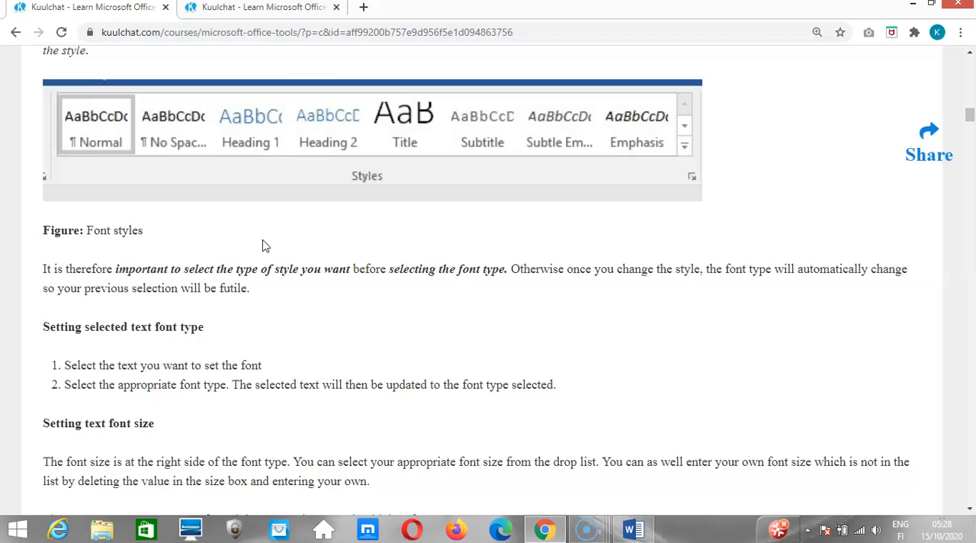
scroll(263, 245, "down", 1)
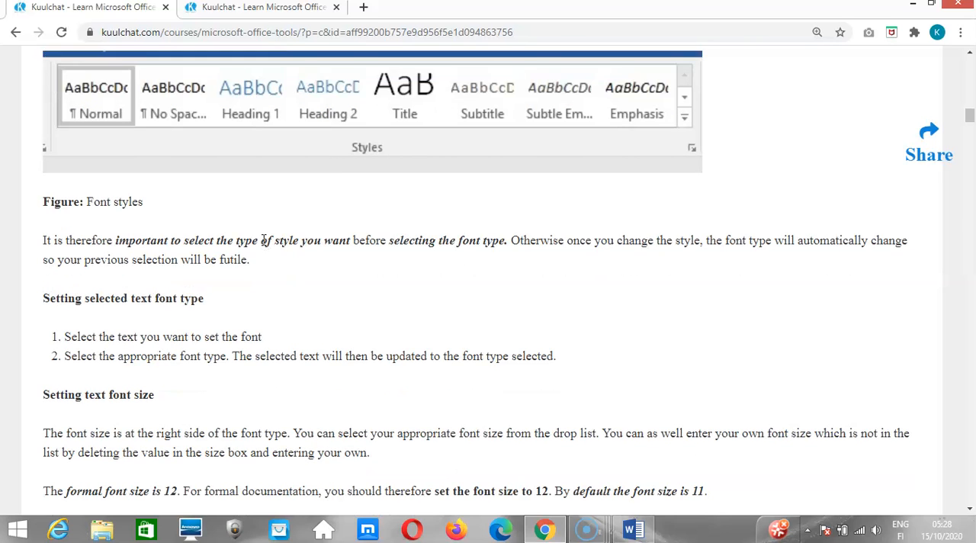
scroll(263, 245, "down", 1)
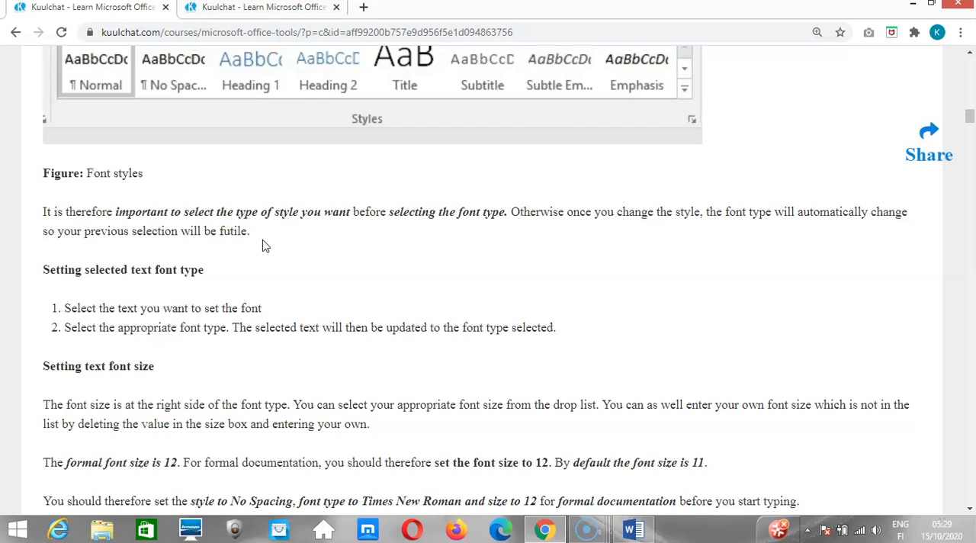
scroll(263, 246, "down", 1)
scroll(263, 245, "down", 3)
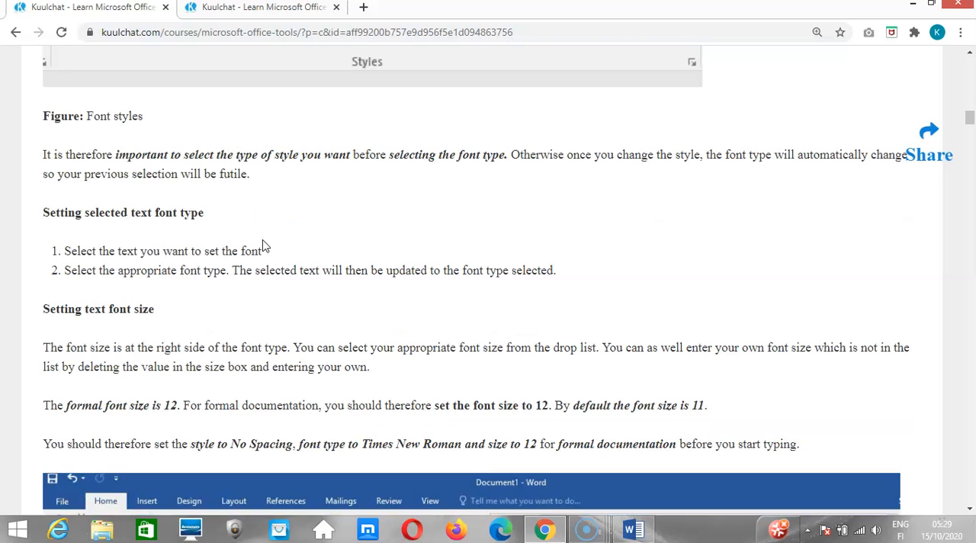
scroll(263, 245, "down", 5)
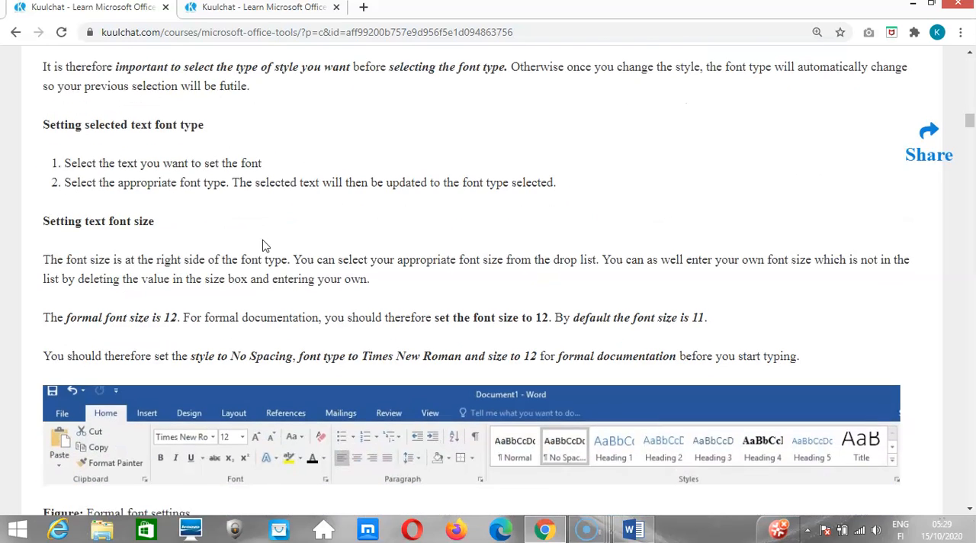
scroll(263, 240, "down", 6)
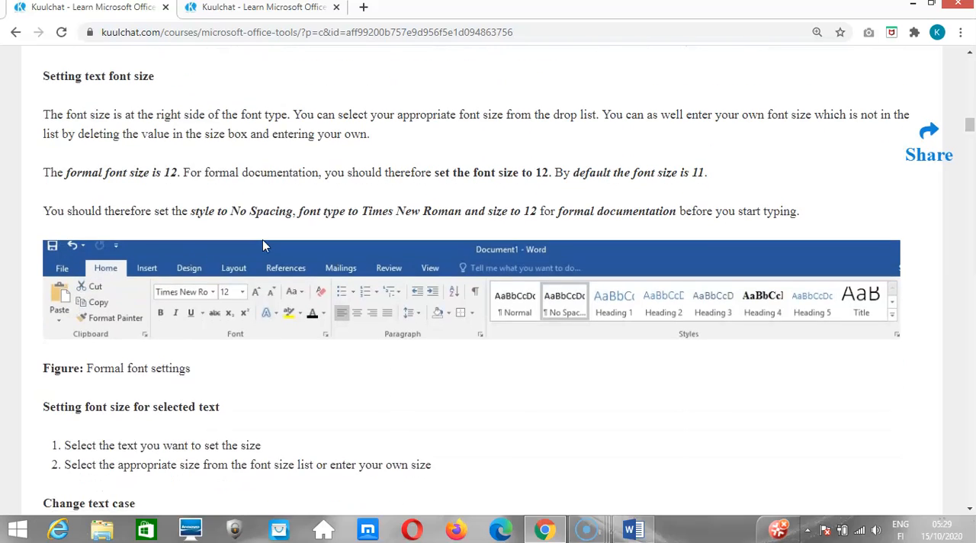
scroll(263, 246, "down", 1)
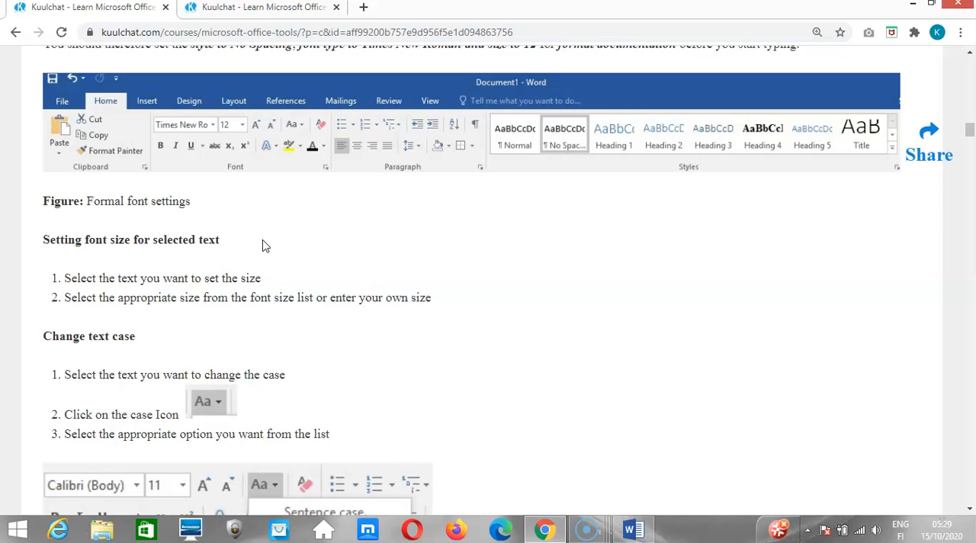
Read the Change text case instructions on the lesson page, down to the list of case options.
scroll(263, 246, "down", 1)
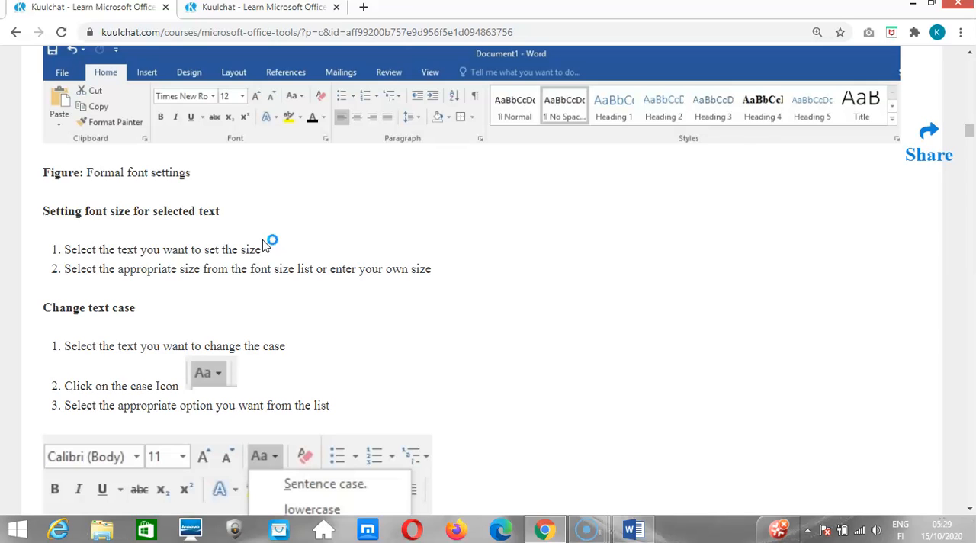
scroll(263, 245, "down", 1)
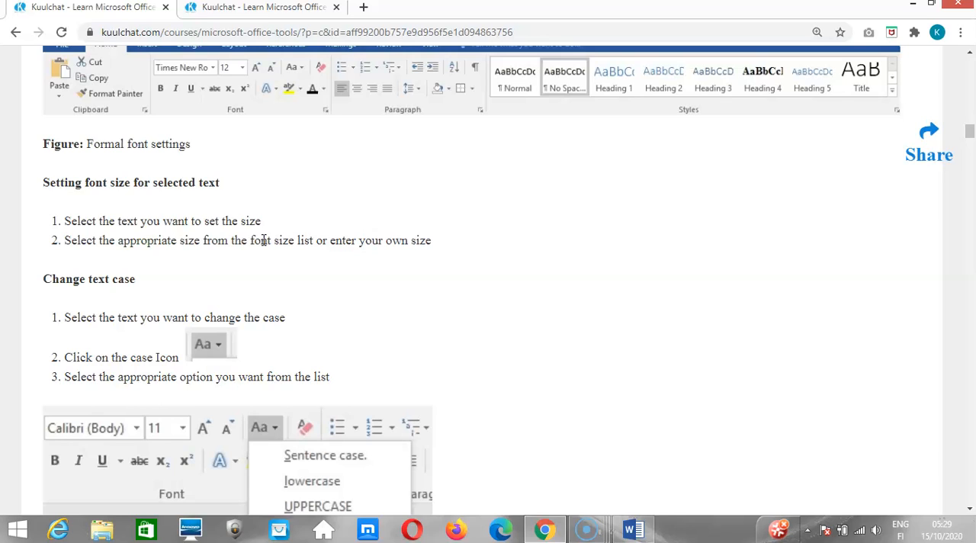
scroll(263, 241, "down", 1)
scroll(263, 245, "down", 1)
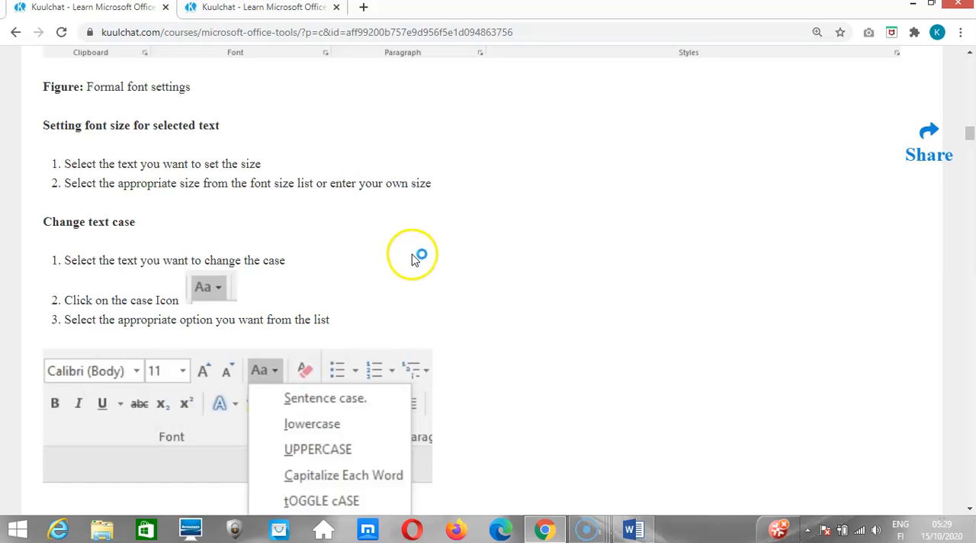
Switch to Word, select the instructor's qualifications paragraph, and recheck the text case instructions on the Chrome lesson page before returning to Word.
left_click(632, 526)
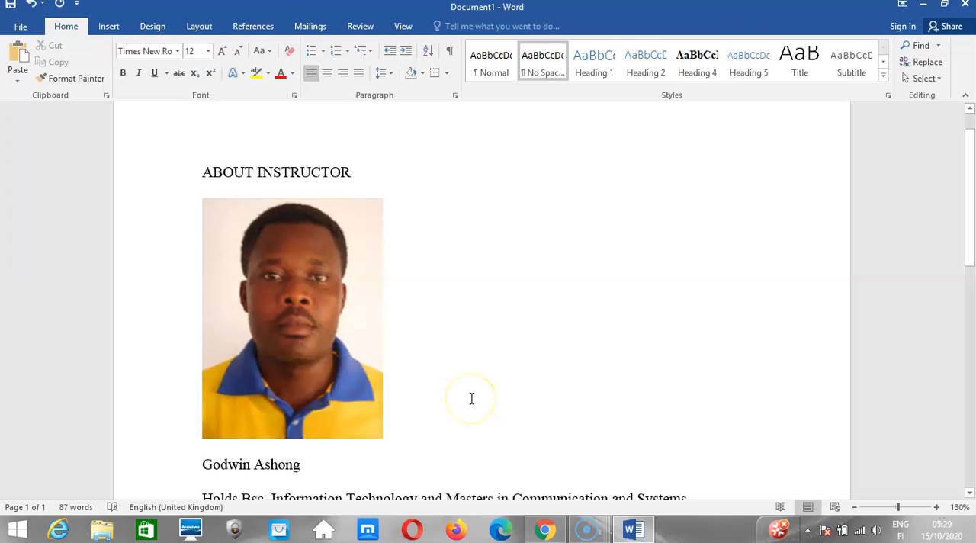
scroll(472, 398, "down", 3)
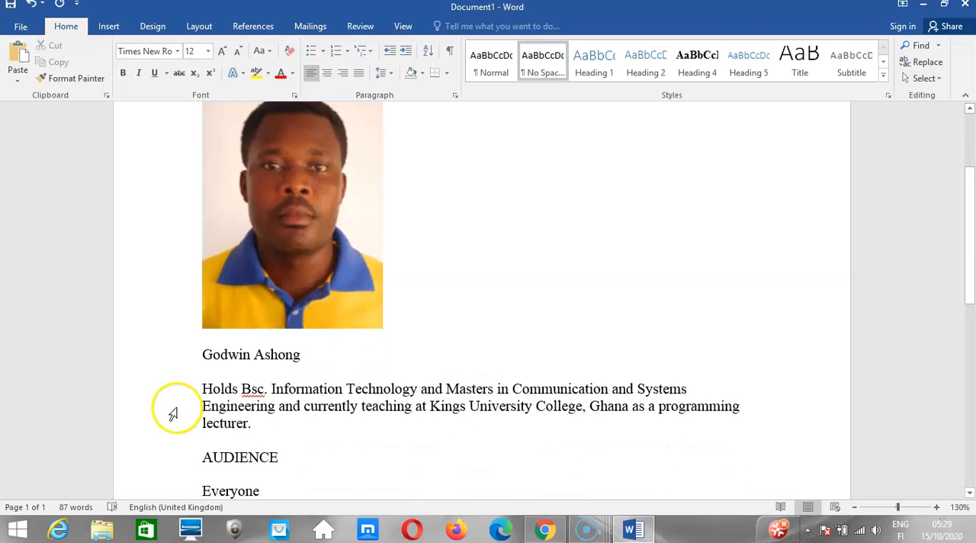
left_click(204, 389)
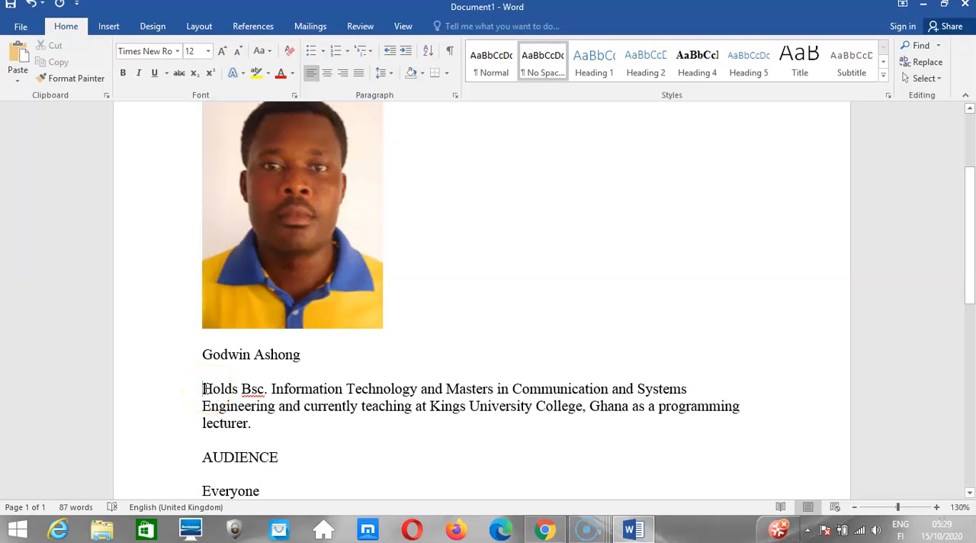
left_click_drag(205, 389, 267, 425)
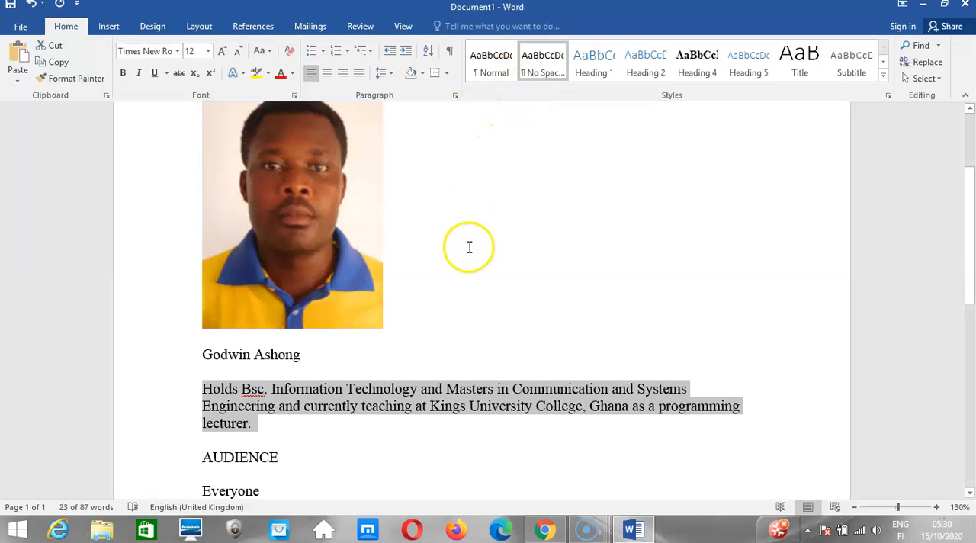
left_click(543, 528)
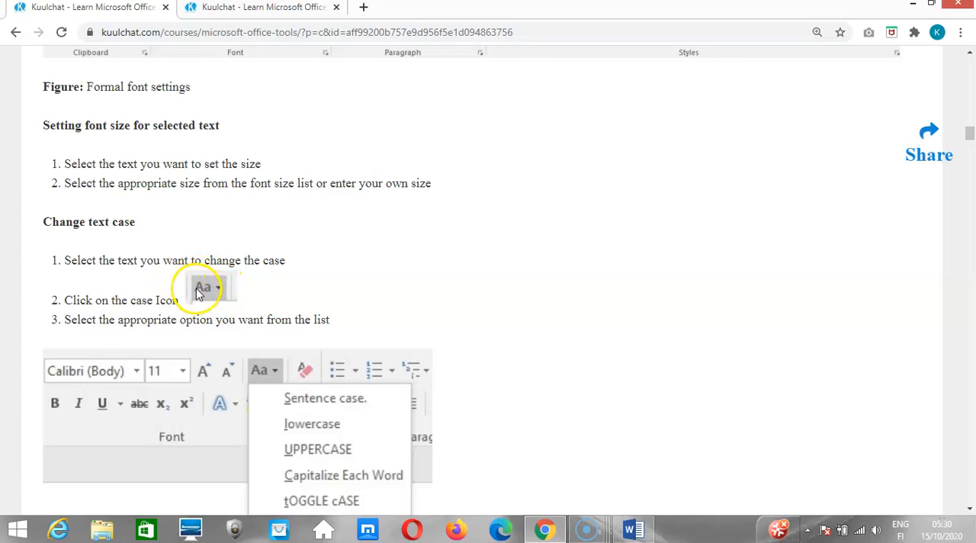
left_click(631, 528)
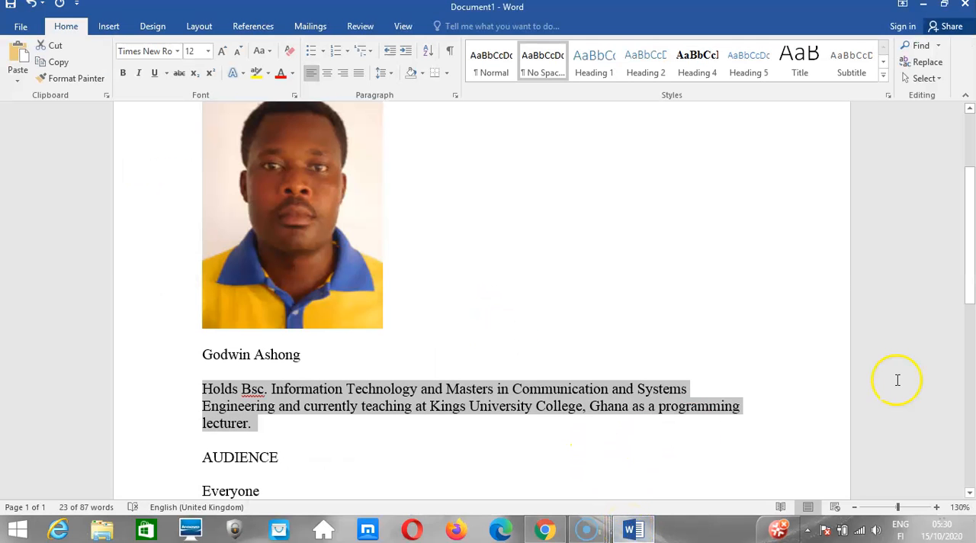
Select the instructor's name below the photo and change its case to lowercase.
left_click_drag(971, 284, 970, 243)
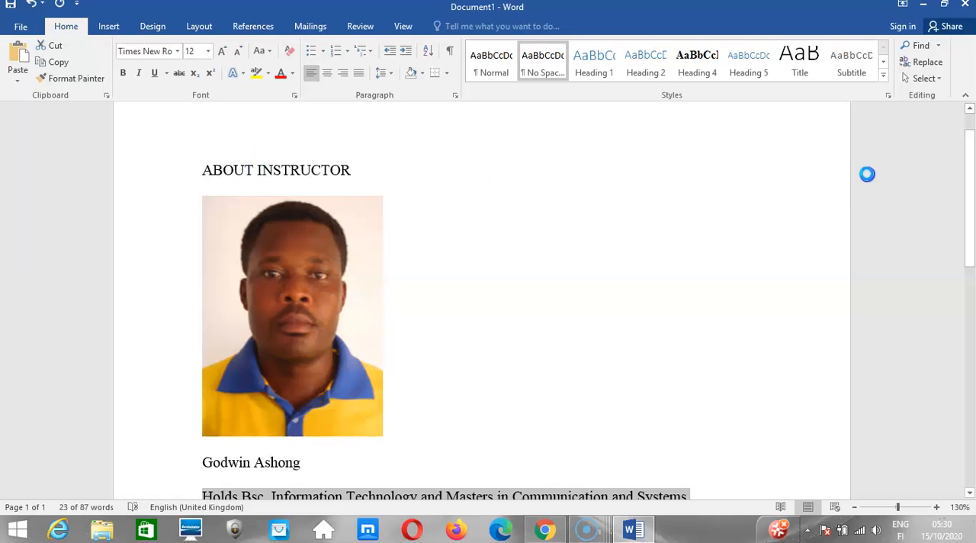
left_click_drag(968, 183, 966, 243)
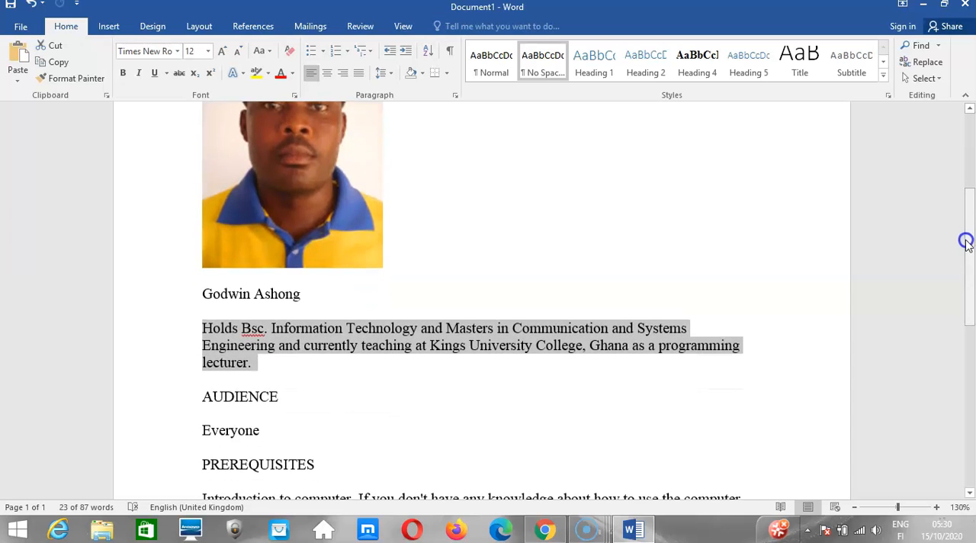
left_click(204, 293)
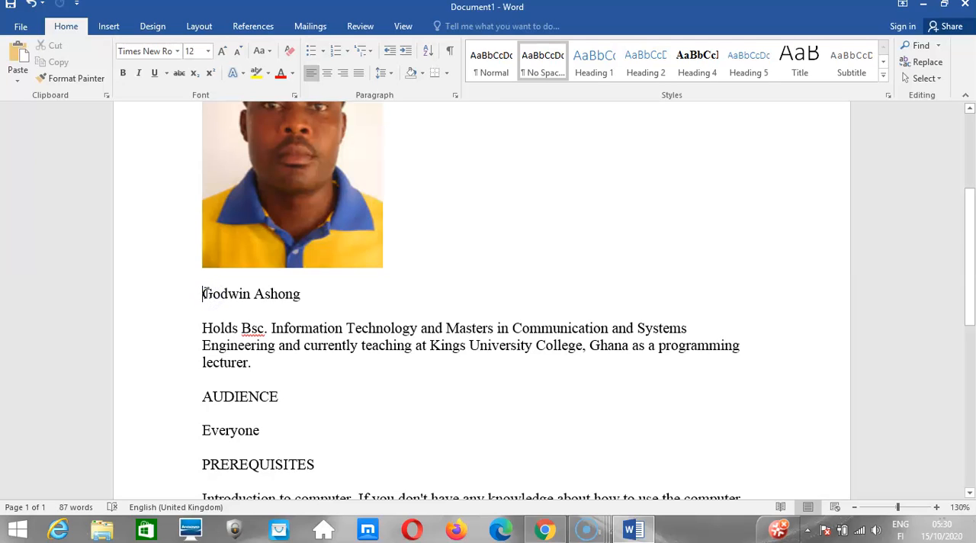
left_click_drag(204, 294, 288, 295)
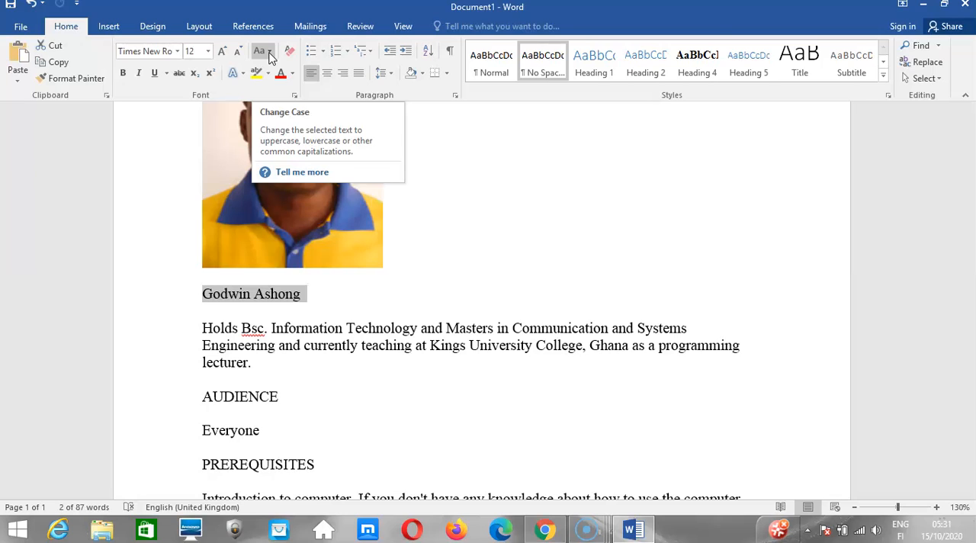
left_click(269, 52)
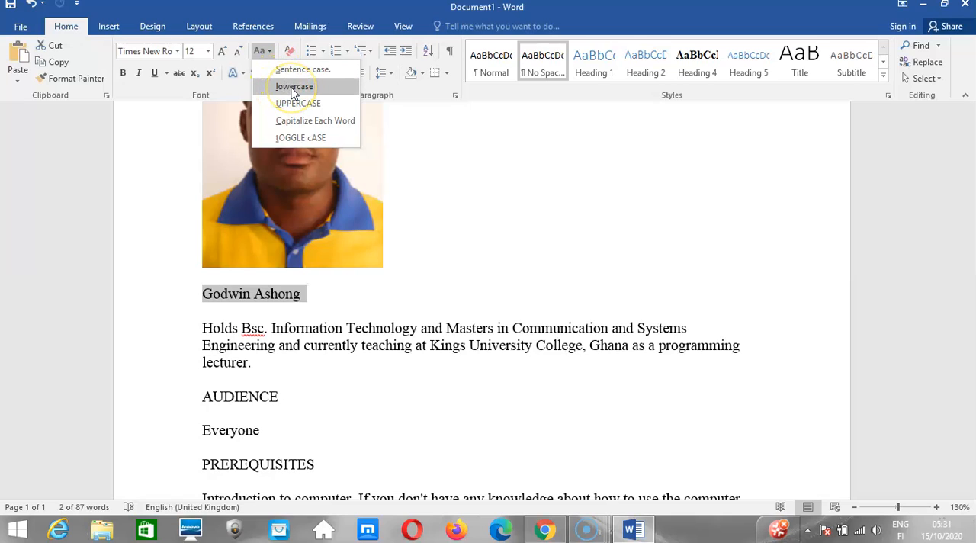
left_click(293, 87)
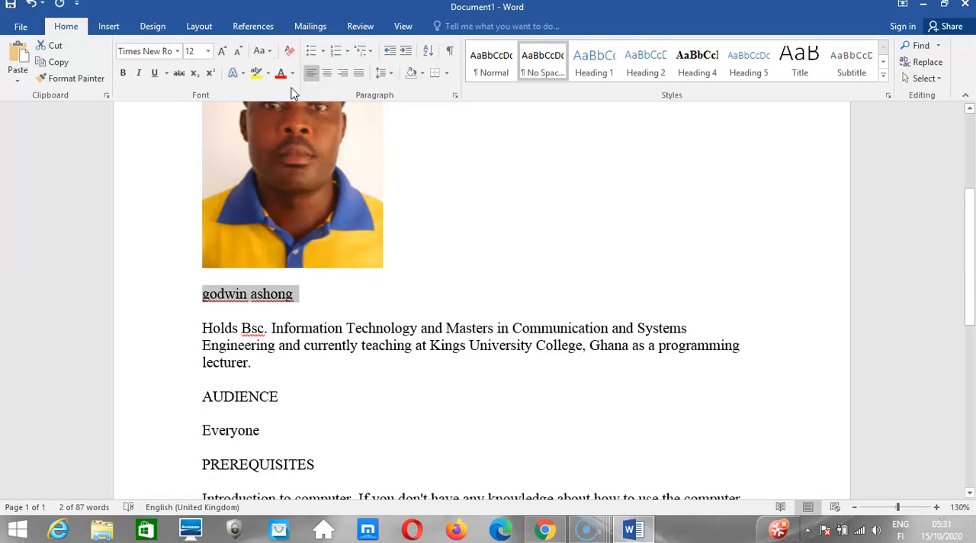
Change the selected instructor's name to Sentence case and from that to UPPERCASE.
left_click(266, 51)
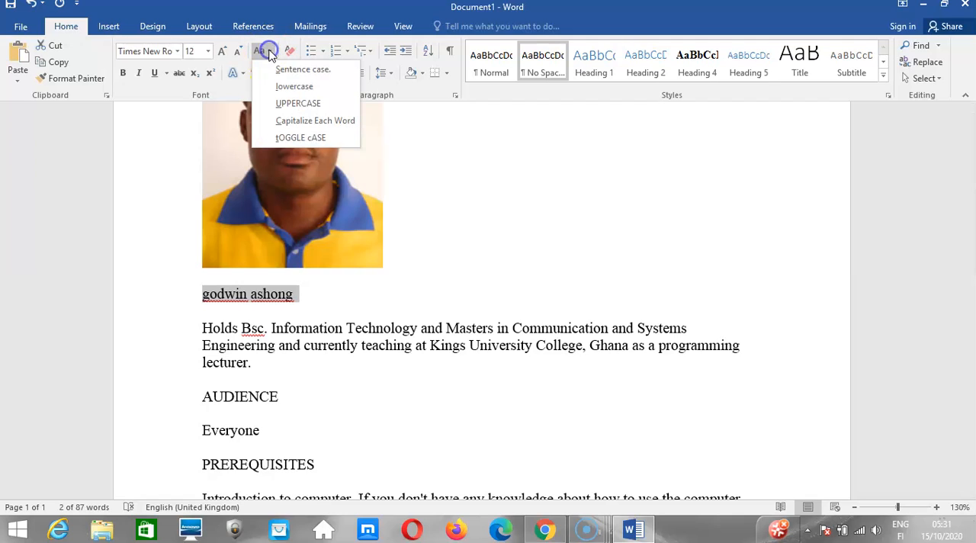
left_click(293, 79)
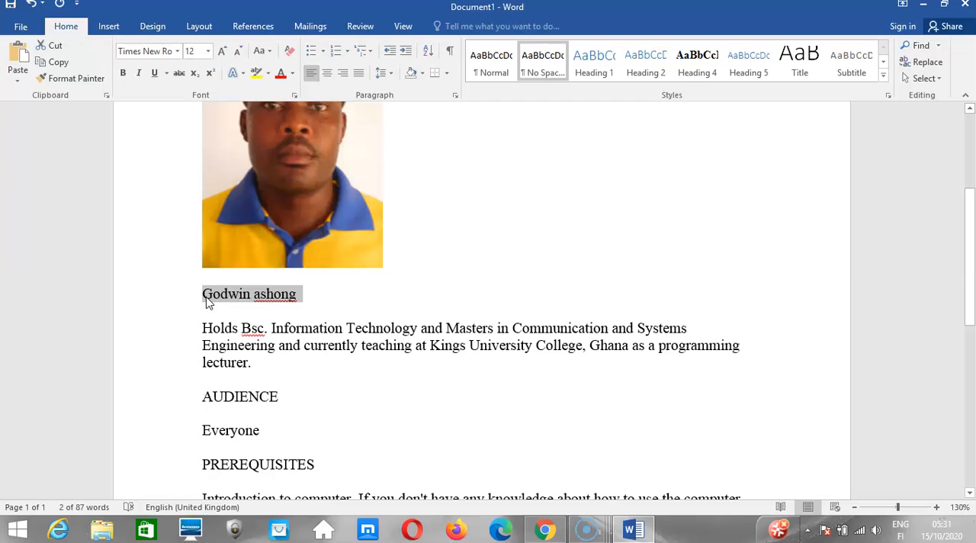
left_click(269, 56)
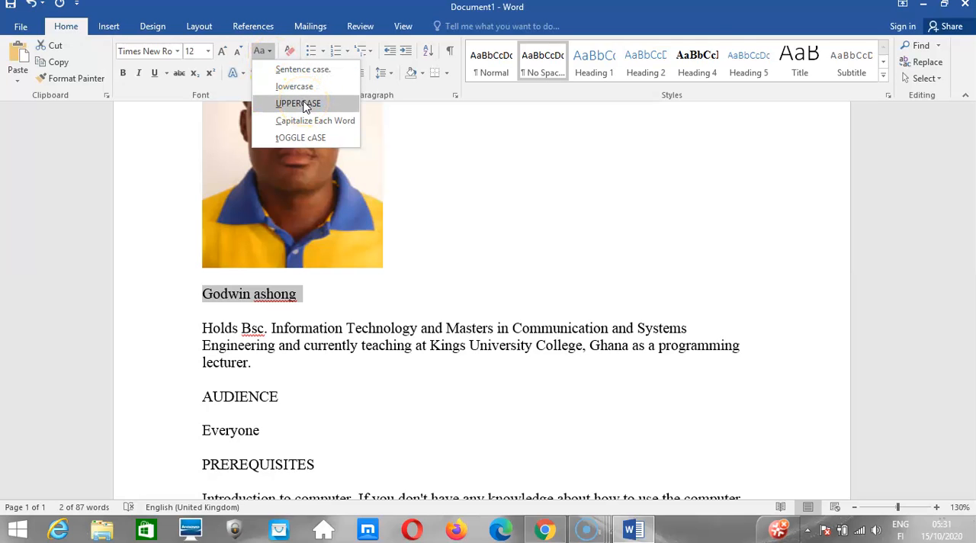
left_click(304, 104)
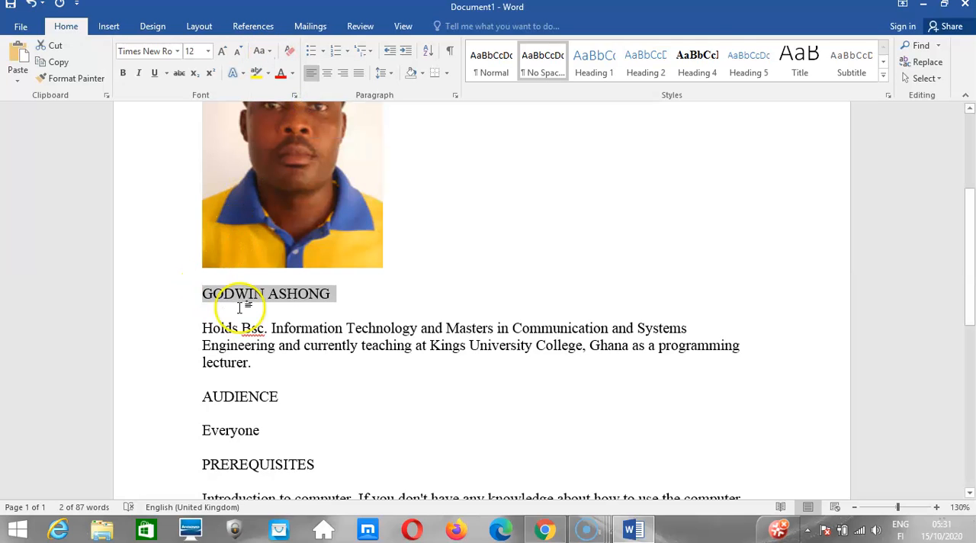
Apply Capitalize Each Word to the instructor's name, followed by tOGGLE cASE.
left_click(269, 51)
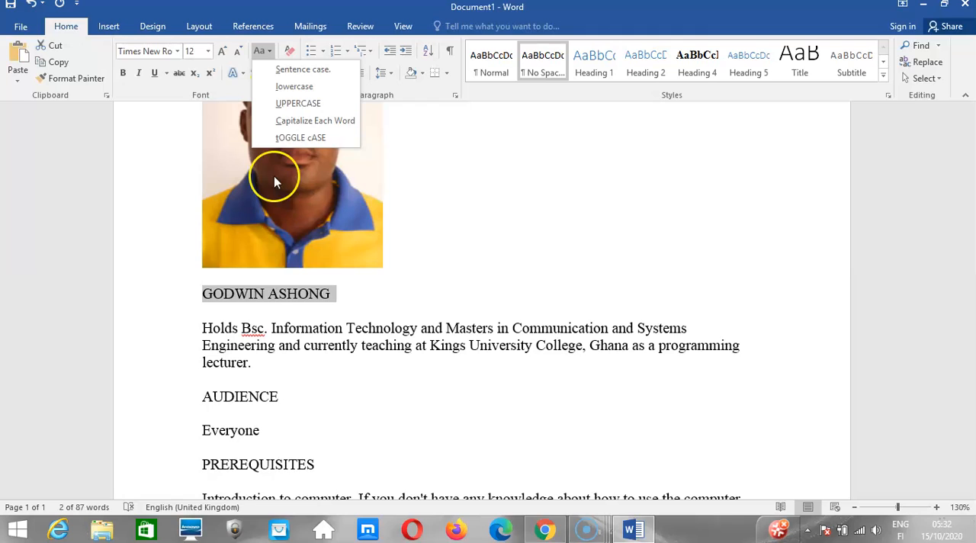
left_click(296, 129)
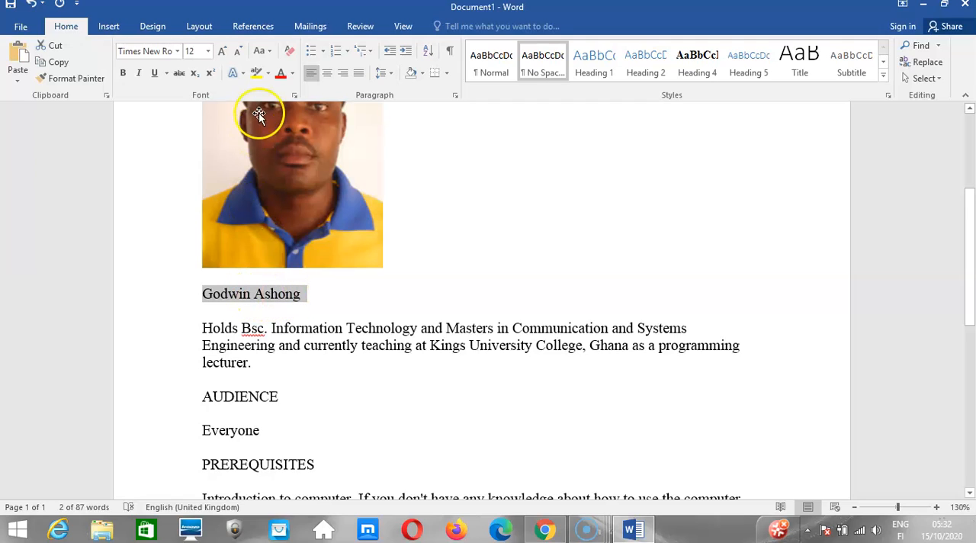
left_click(268, 51)
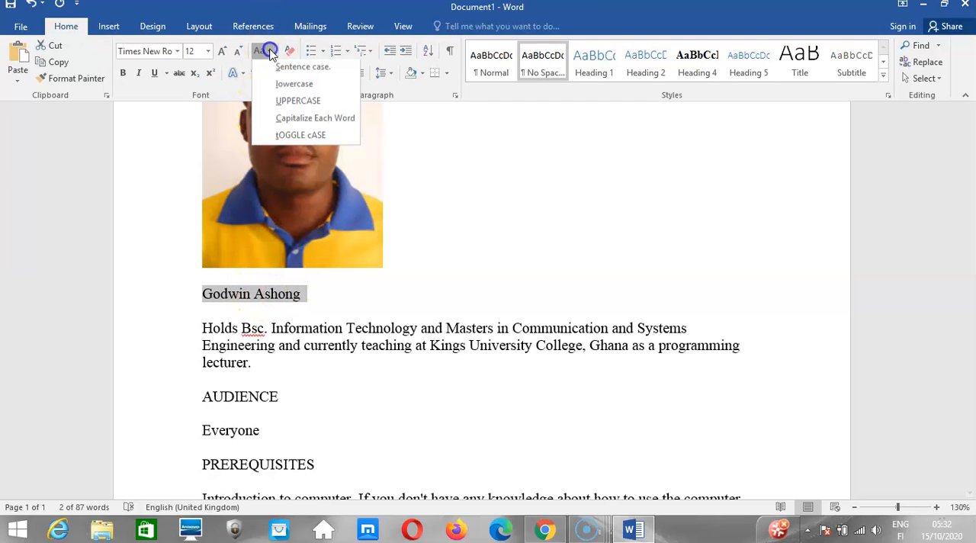
left_click(295, 138)
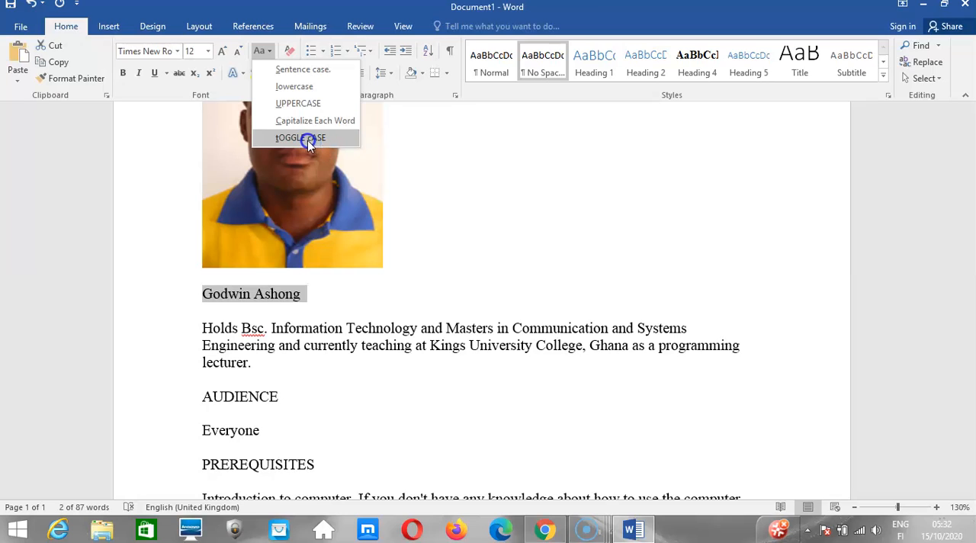
left_click(307, 138)
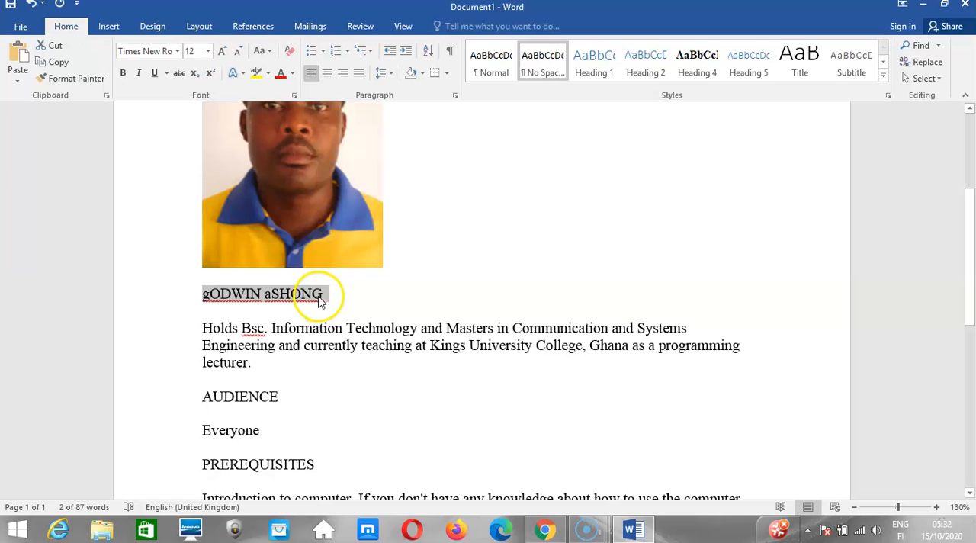
Set the instructor's name below the photo to UPPERCASE.
left_click(270, 51)
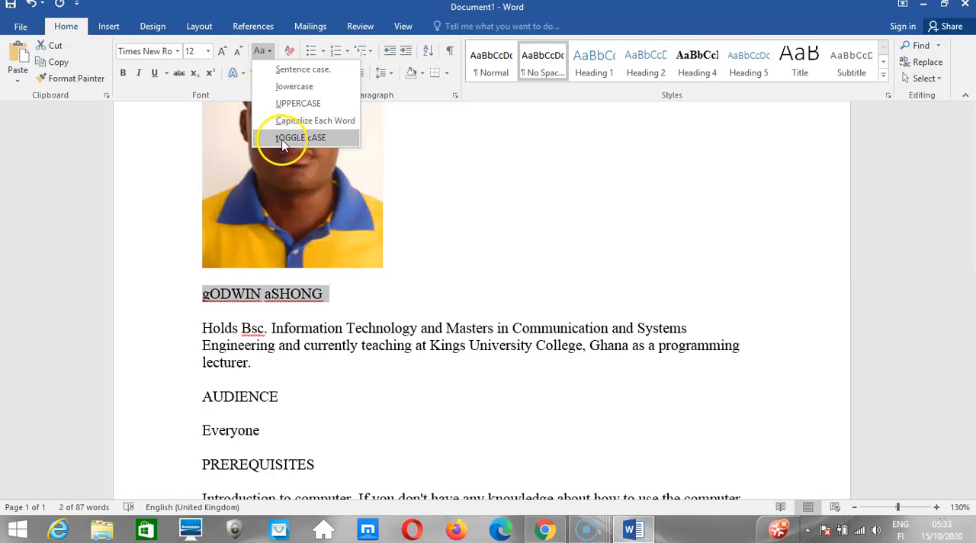
left_click(315, 103)
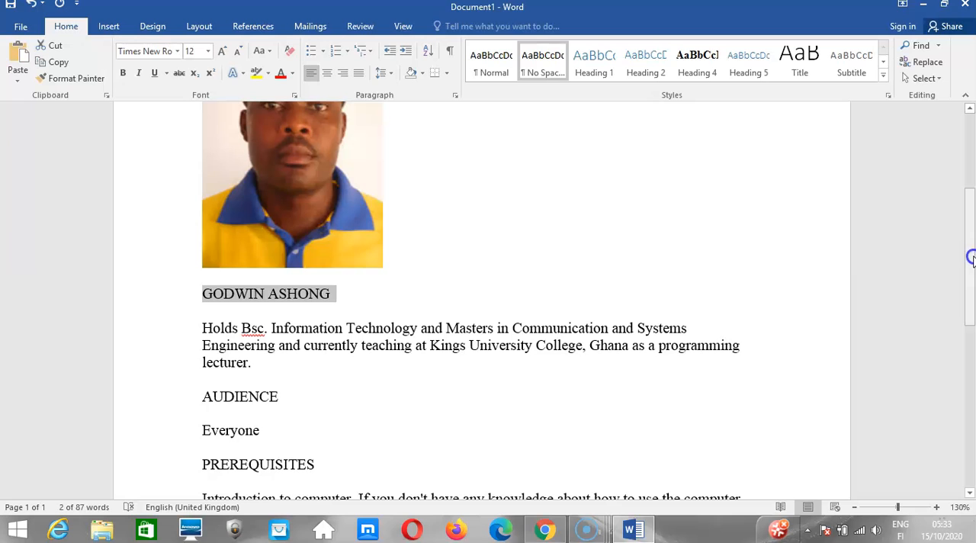
mouse_move(970, 259)
left_mouse_down()
mouse_move(970, 330)
mouse_move(970, 263)
left_mouse_up()
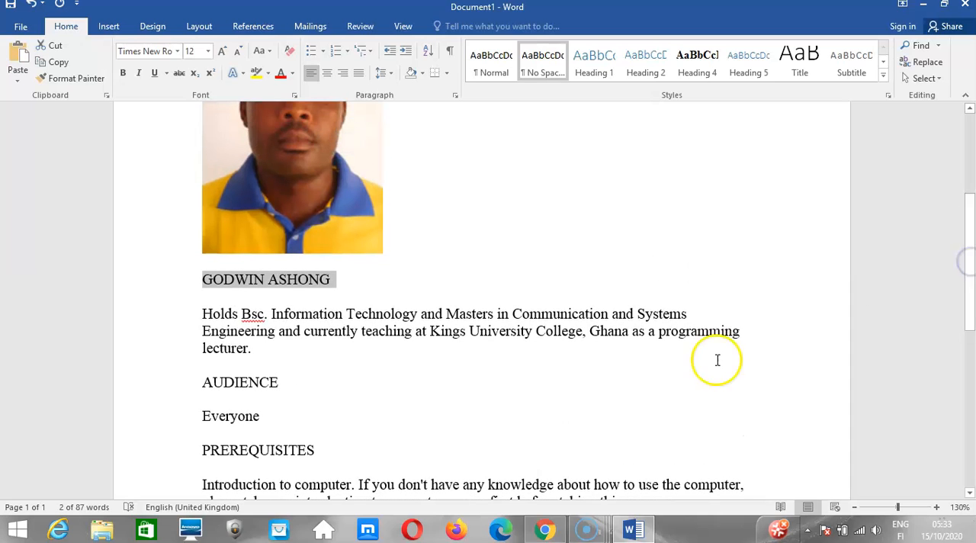
Switch to the Chrome lesson page, read the Change text color instructions, and return to the Word document.
left_click(546, 526)
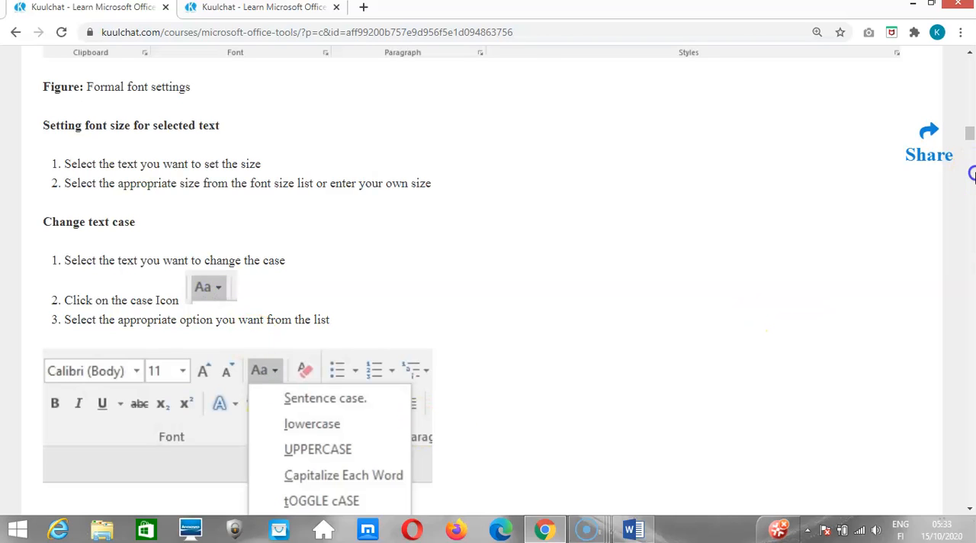
left_click_drag(968, 142, 969, 155)
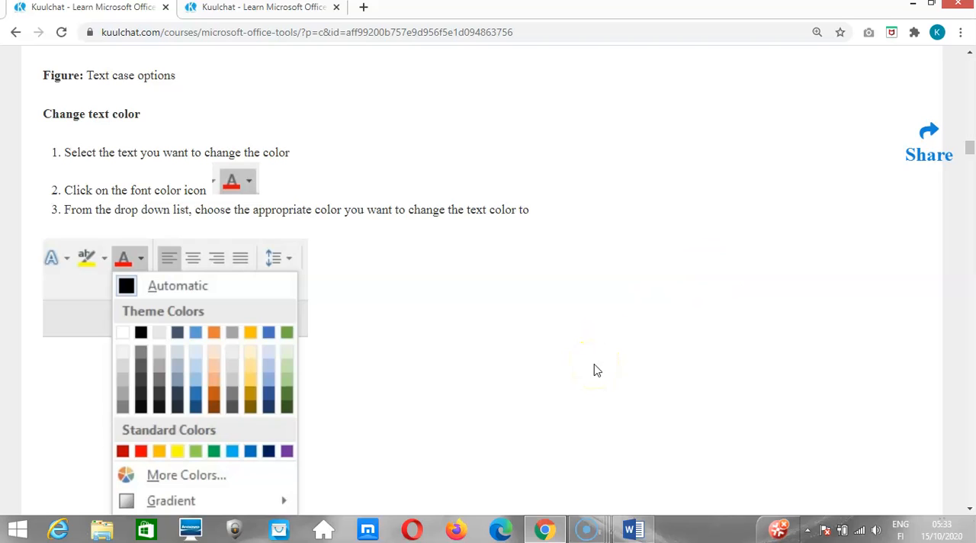
mouse_move(636, 533)
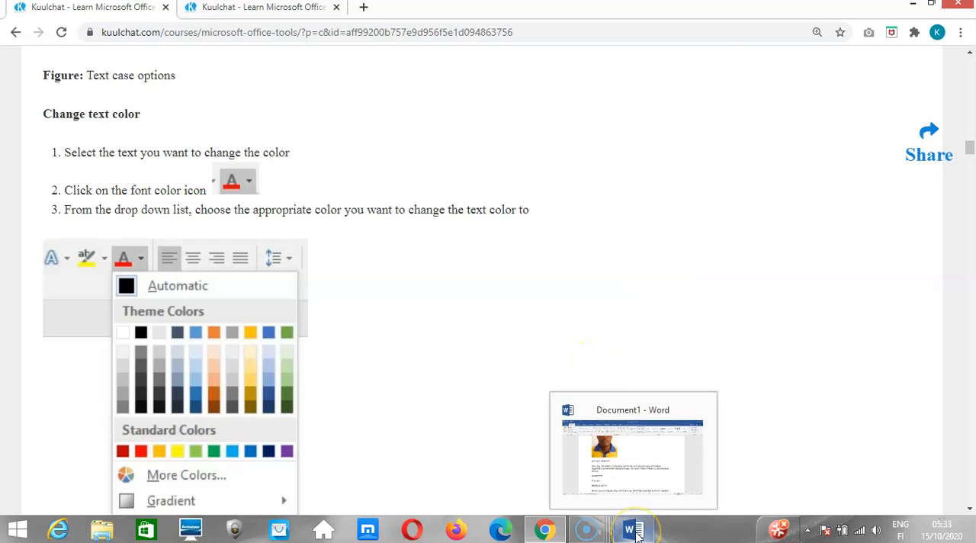
left_click(638, 483)
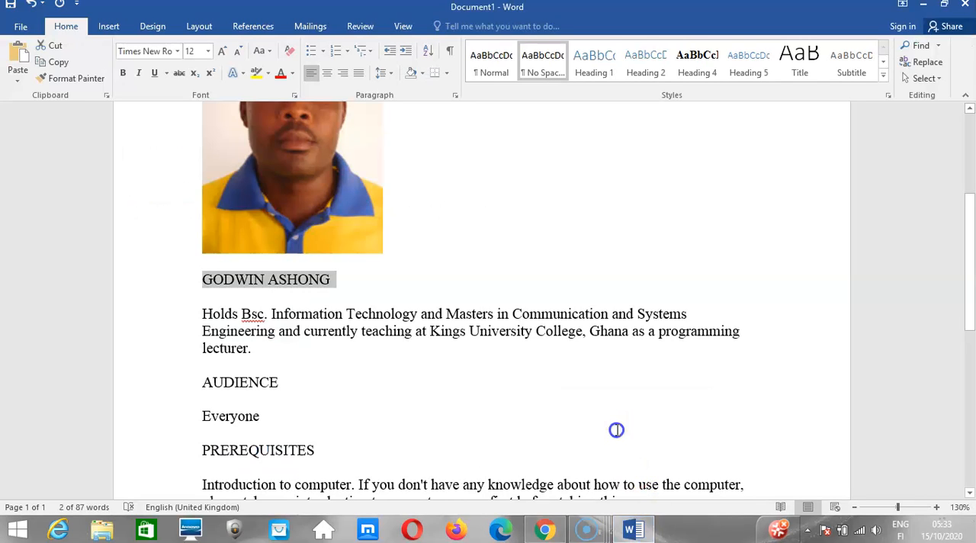
Select the instructor's qualifications paragraph and set its font color to the standard red.
left_click(470, 311)
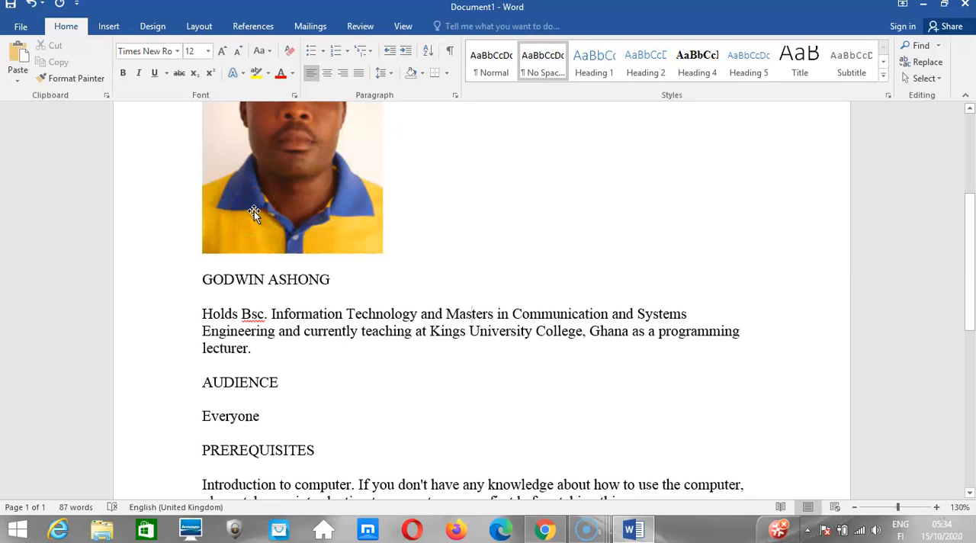
left_click(228, 330)
left_click_drag(206, 313, 256, 343)
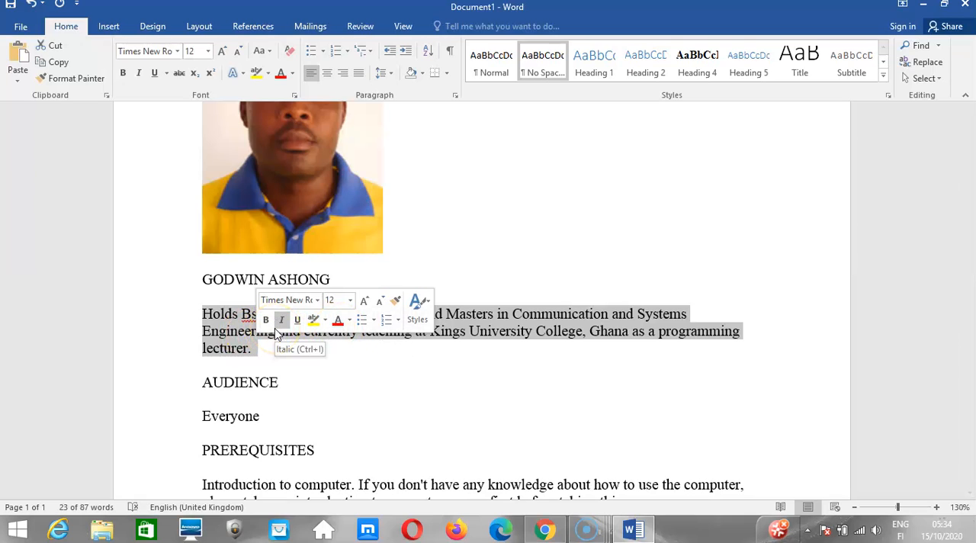
left_click(350, 320)
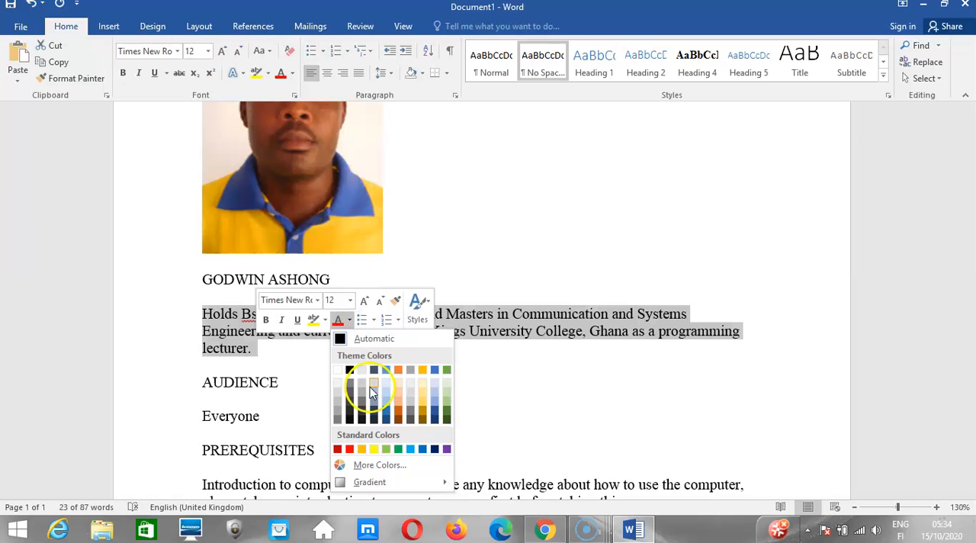
left_click(349, 449)
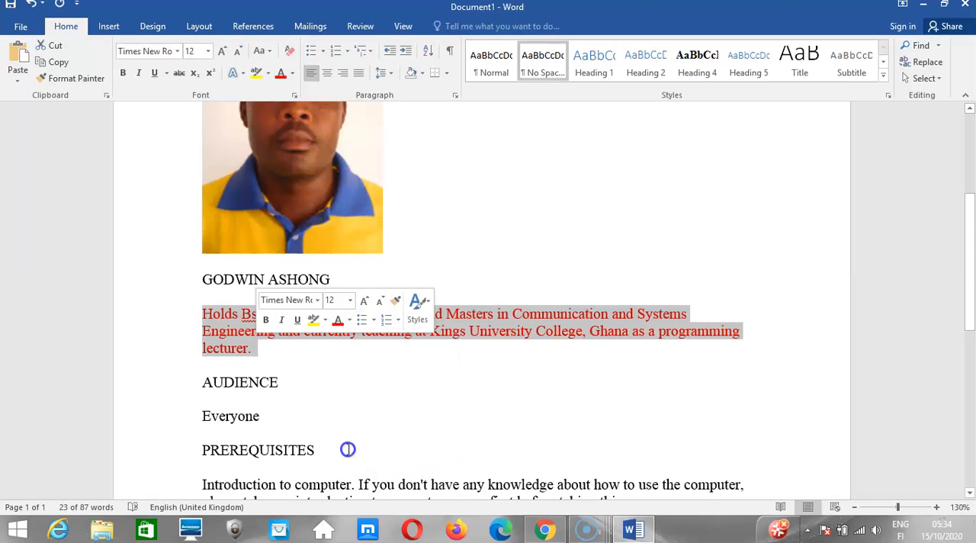
Change the font color of the instructor's qualifications paragraph to the standard light blue.
left_click(290, 77)
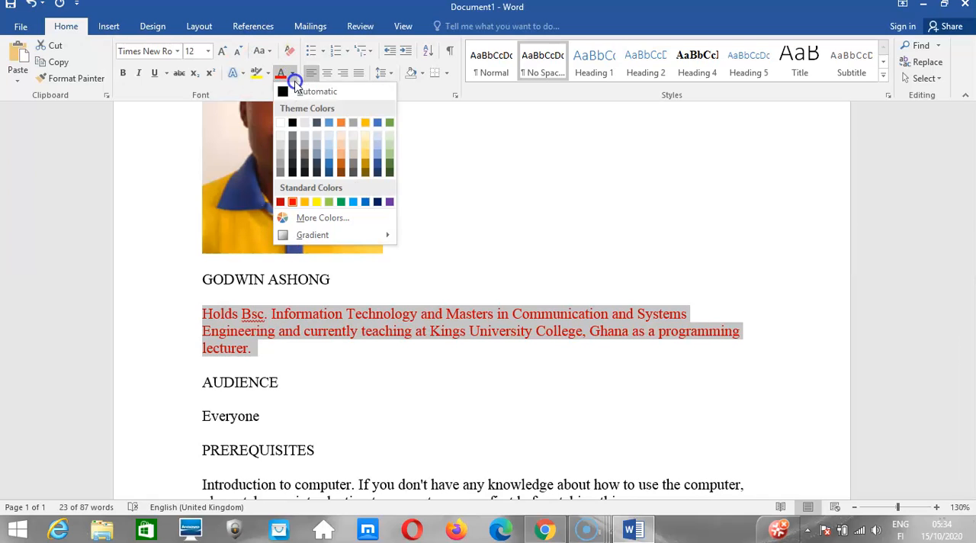
left_click(352, 202)
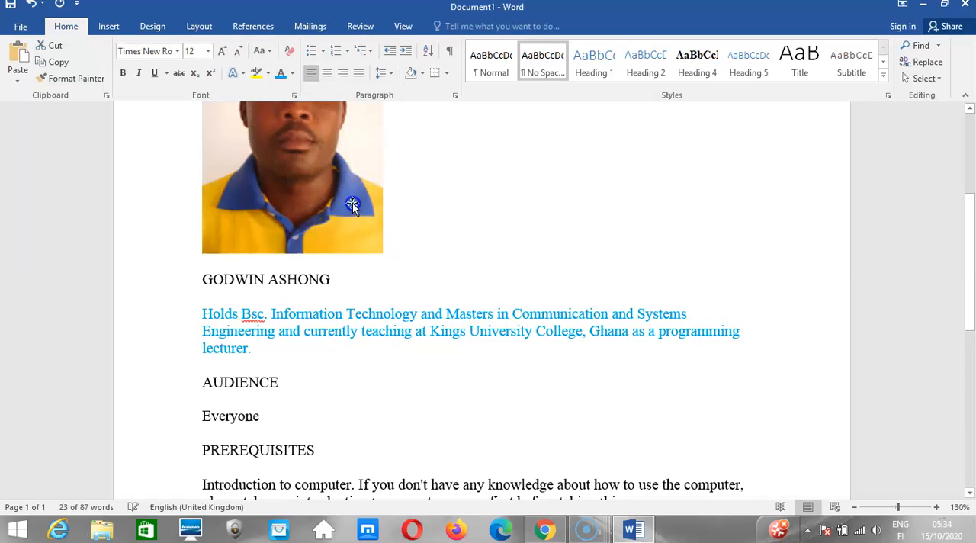
left_click(268, 323)
Select the whole document and set its font color to Automatic.
key("ctrl+a")
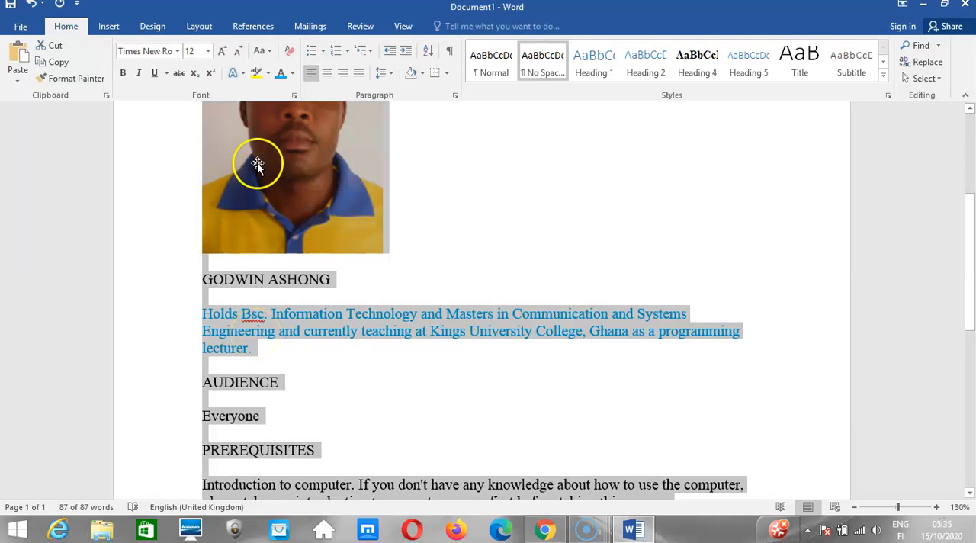
left_click(292, 73)
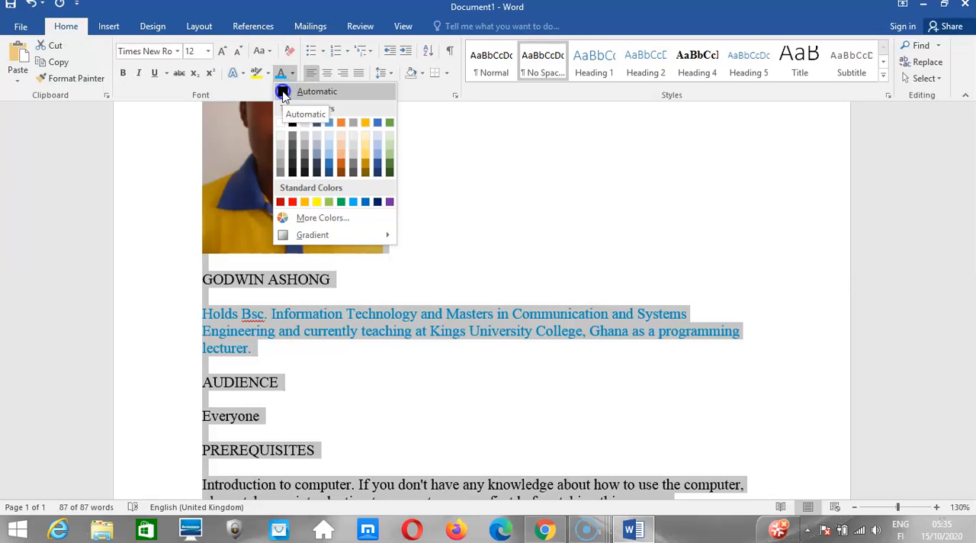
left_click(282, 92)
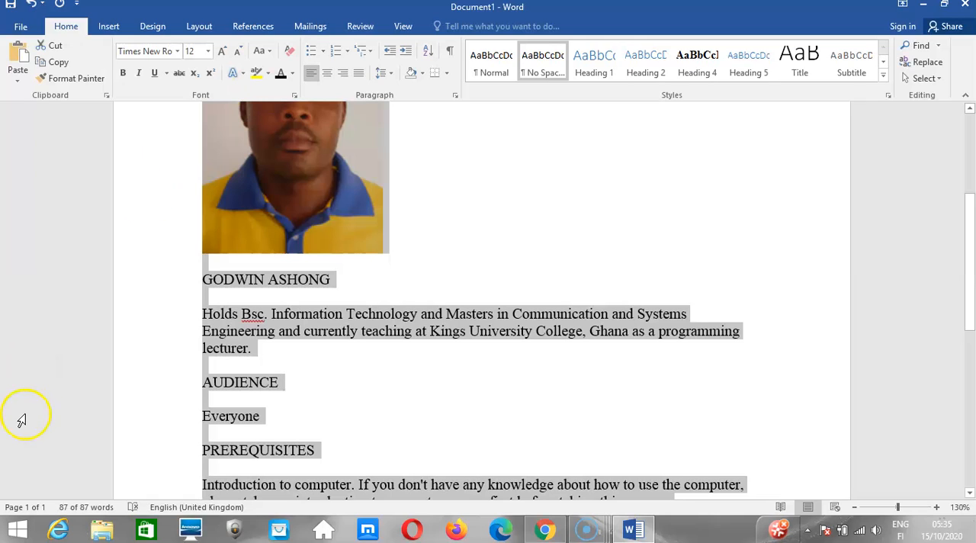
left_click(331, 386)
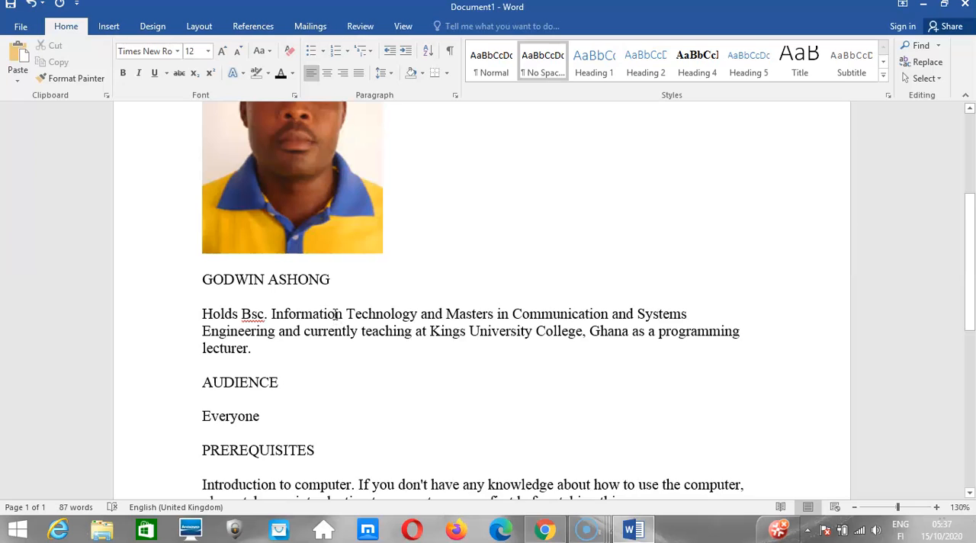
Select the whole document, increase its font size stepwise to 18 and reduce it to 14.
key("ctrl+a")
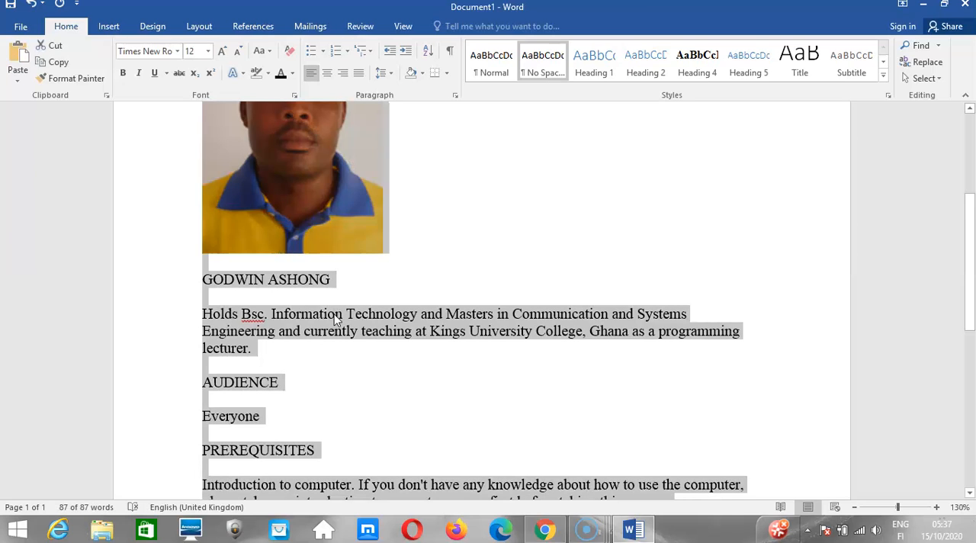
left_click(221, 56)
left_click(238, 55)
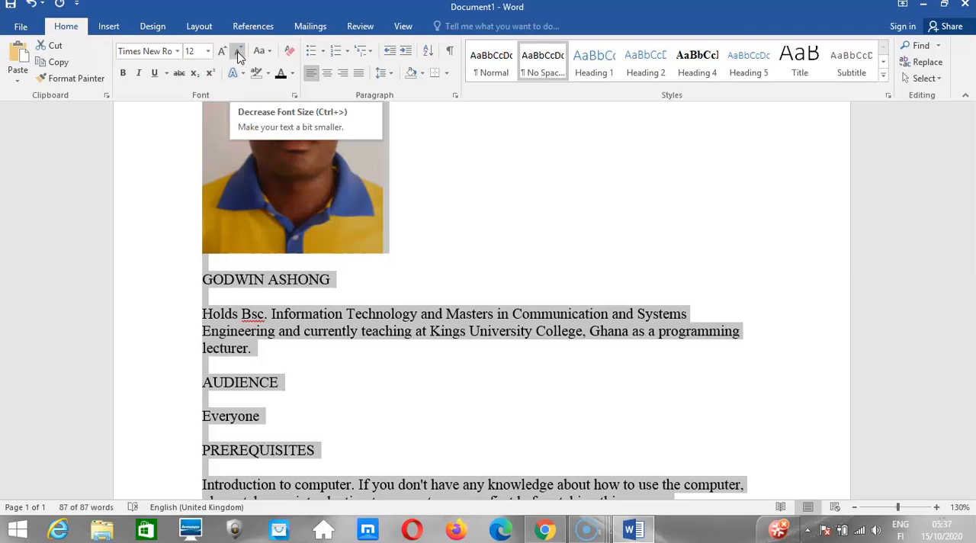
left_click(223, 53)
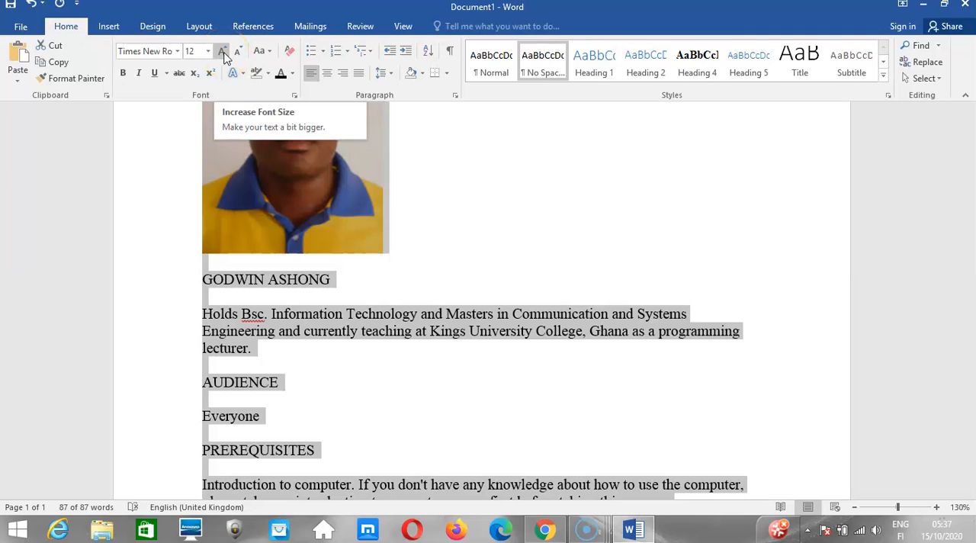
left_click(223, 53)
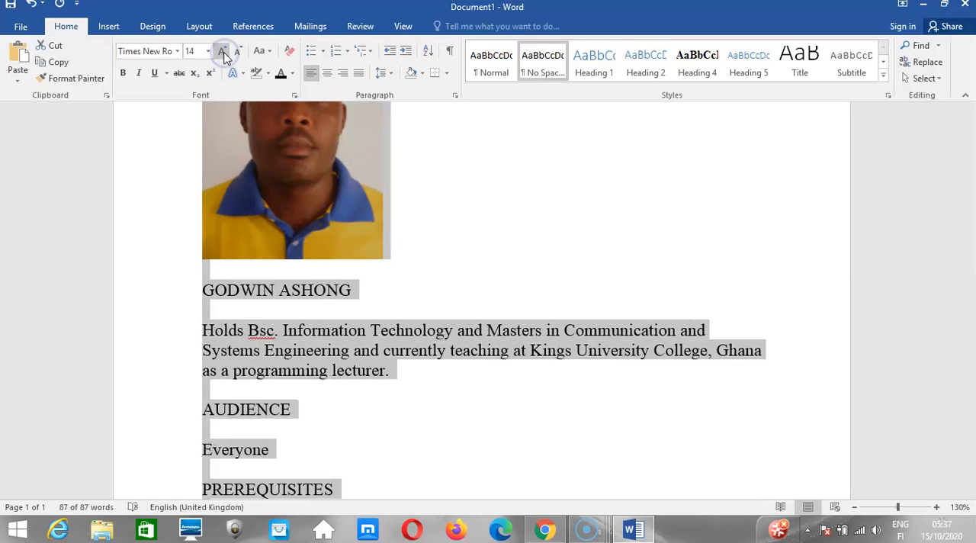
left_click(222, 53)
left_click(222, 53)
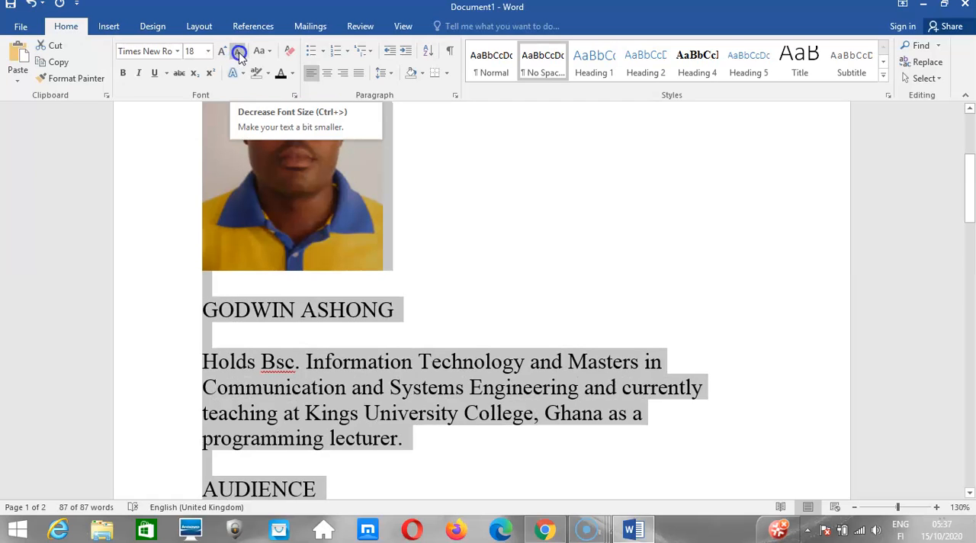
left_click(238, 53)
left_click(239, 53)
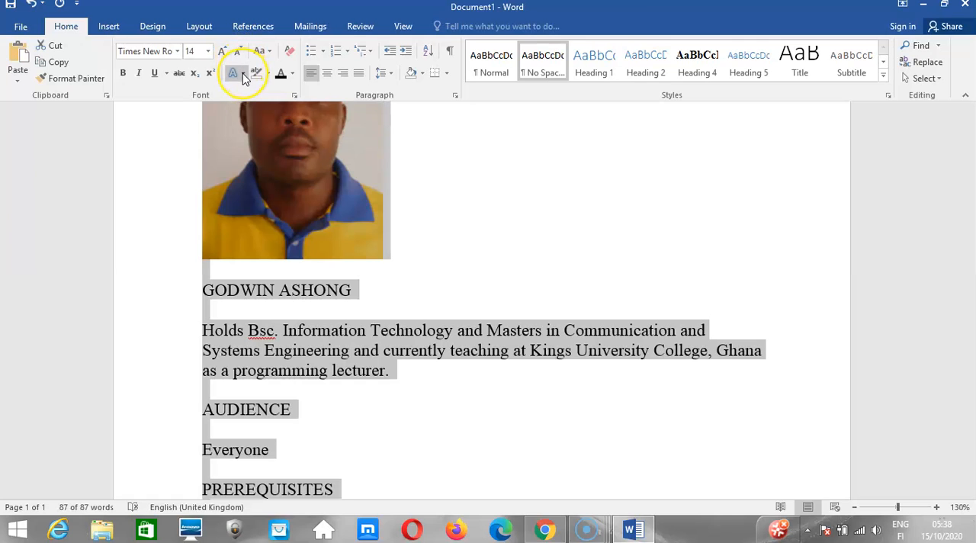
Preview the text effect presets and the Outline, Shadow, Reflection and Glow options for the whole document without applying any.
left_click(243, 75)
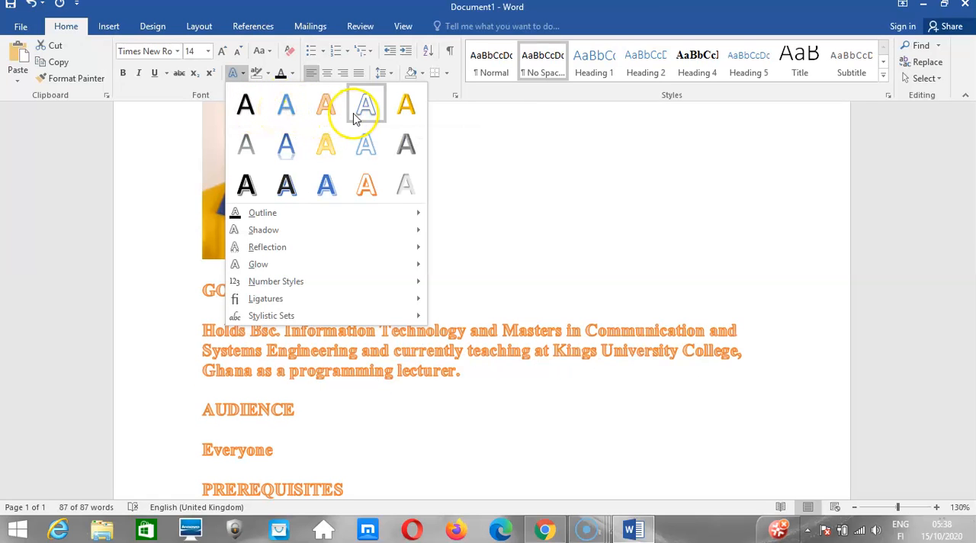
mouse_move(255, 215)
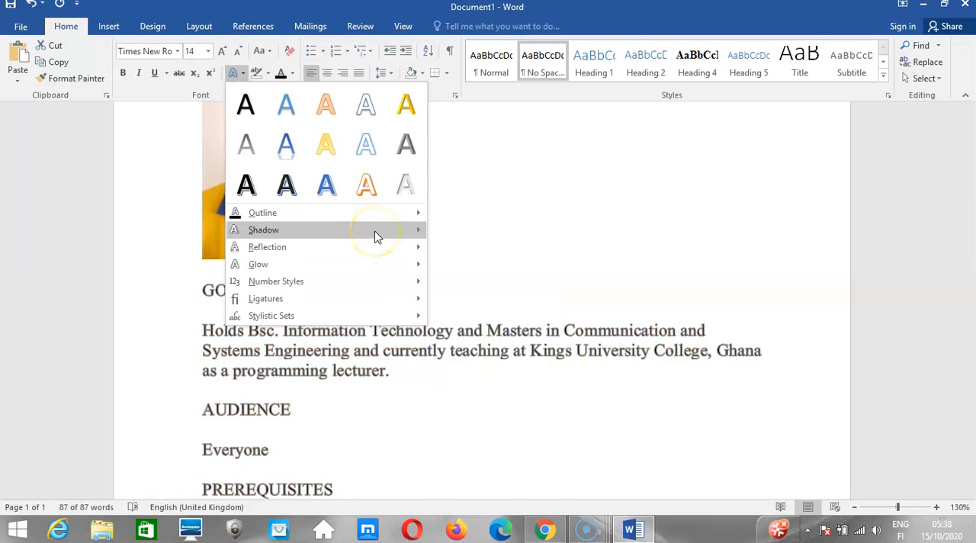
mouse_move(374, 235)
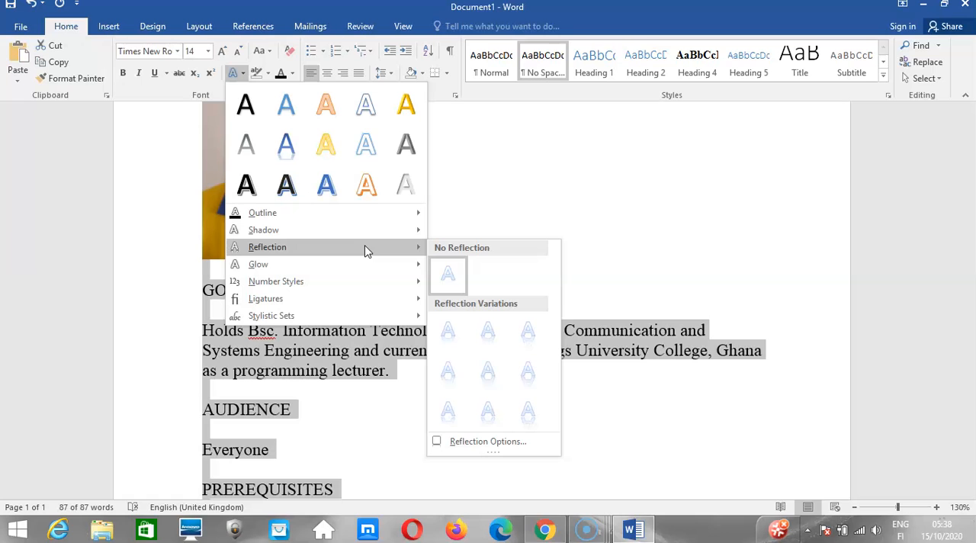
left_click(297, 265)
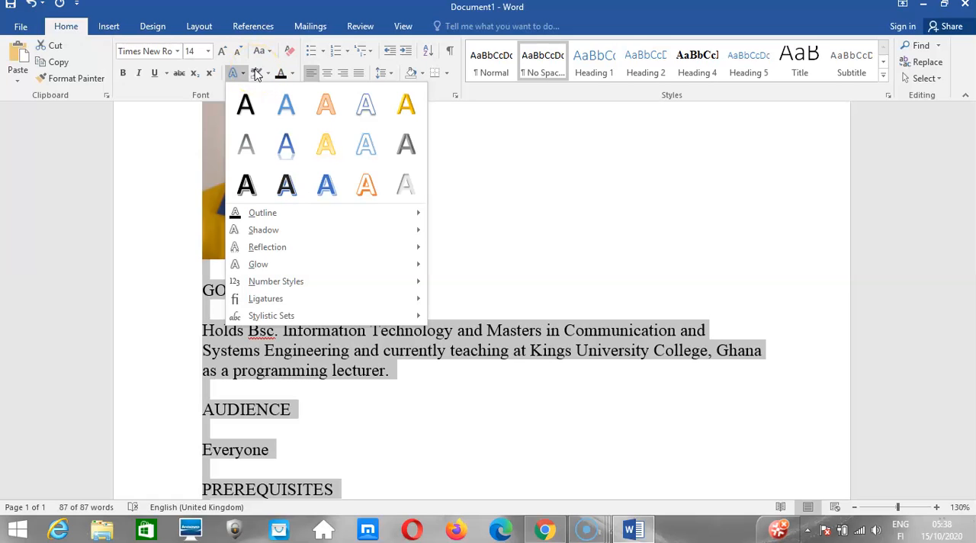
left_click(221, 370)
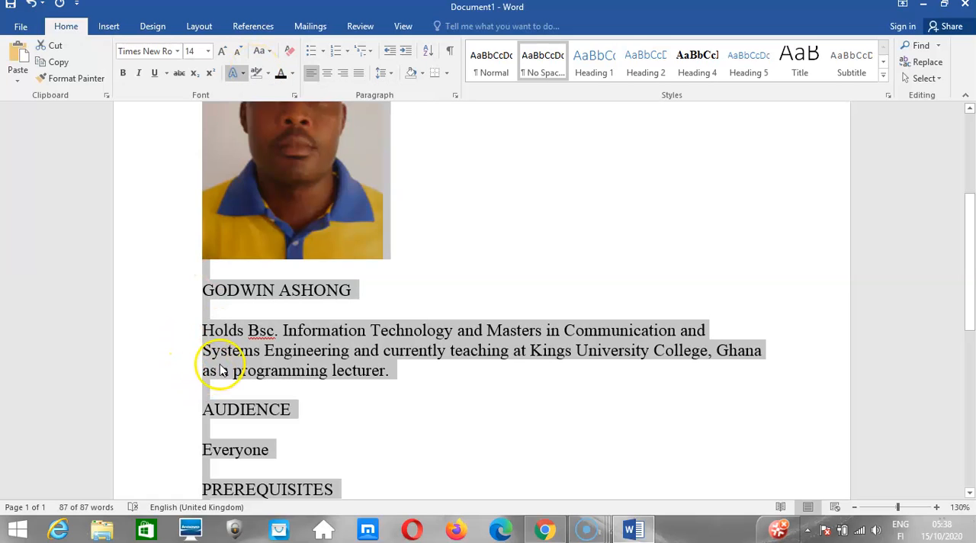
left_click(215, 356)
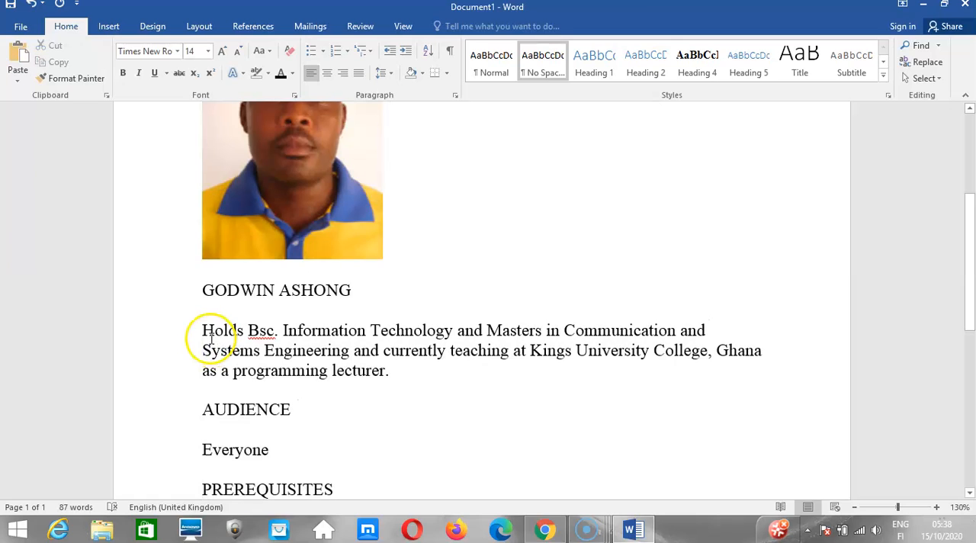
Select the instructor's qualifications paragraph and highlight it in teal.
left_click(203, 329)
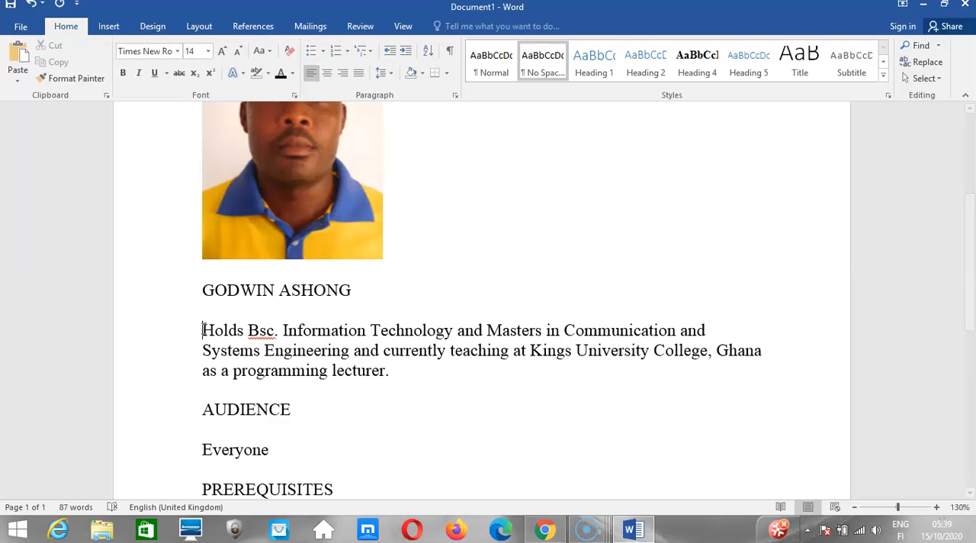
left_click(203, 329)
left_click_drag(207, 338, 391, 374)
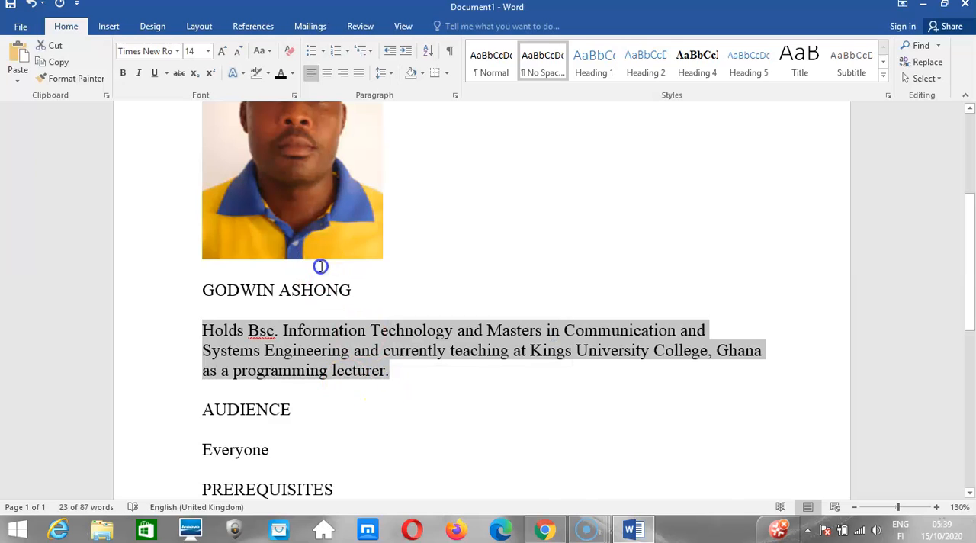
left_click(266, 73)
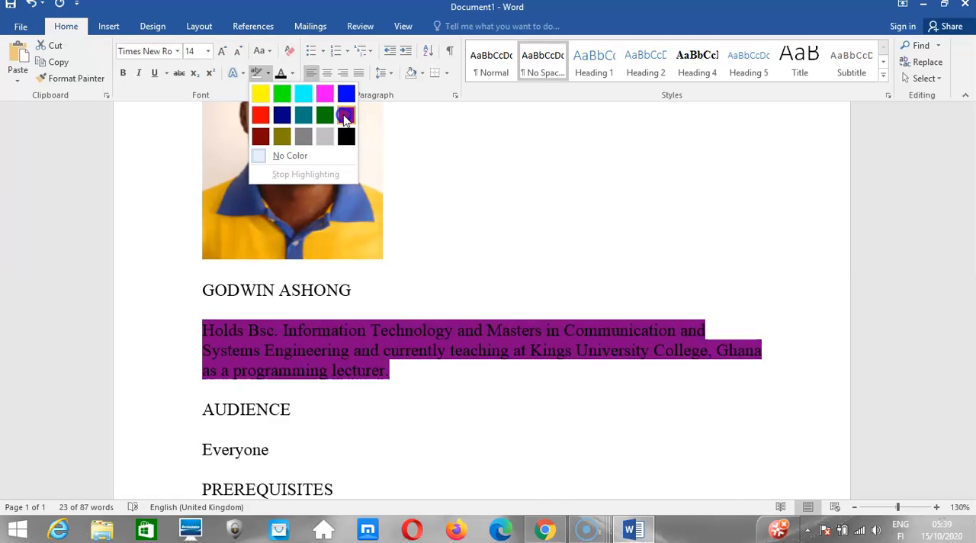
left_click(304, 114)
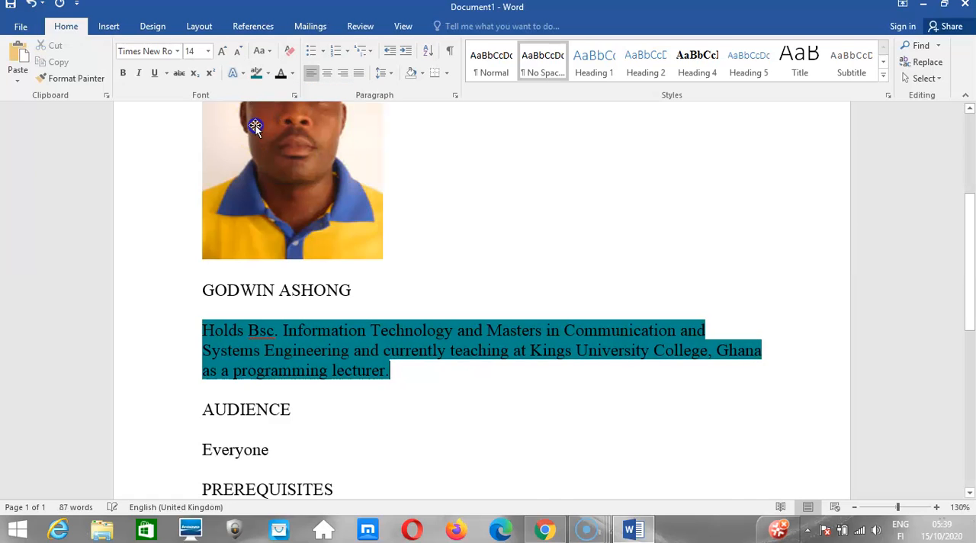
Set the font color of the teal-highlighted qualifications paragraph to White, Background 1.
left_click(292, 73)
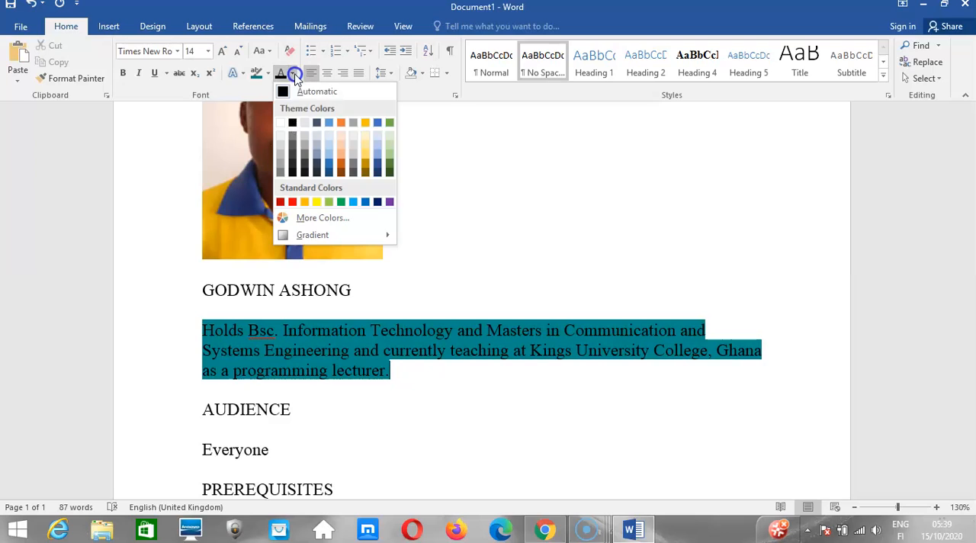
left_click(280, 122)
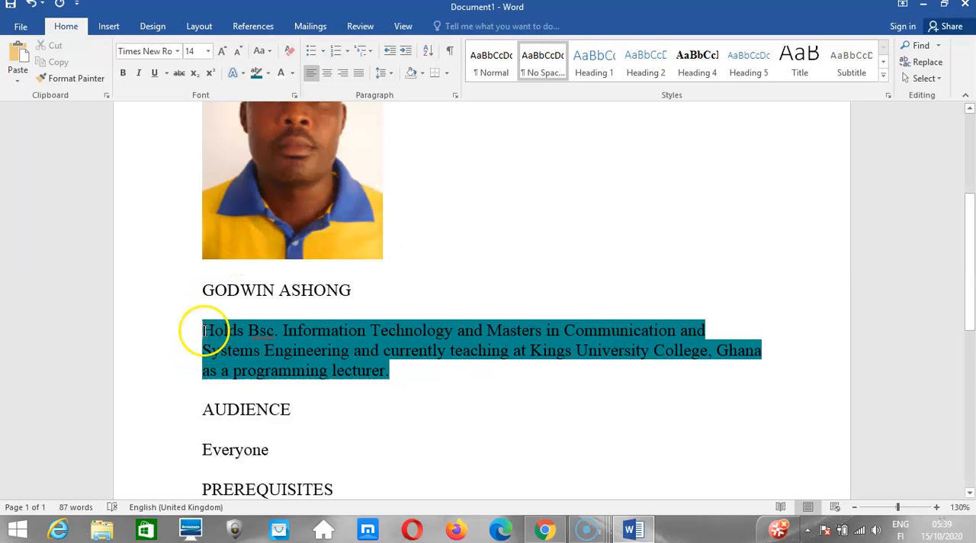
left_click_drag(204, 330, 395, 372)
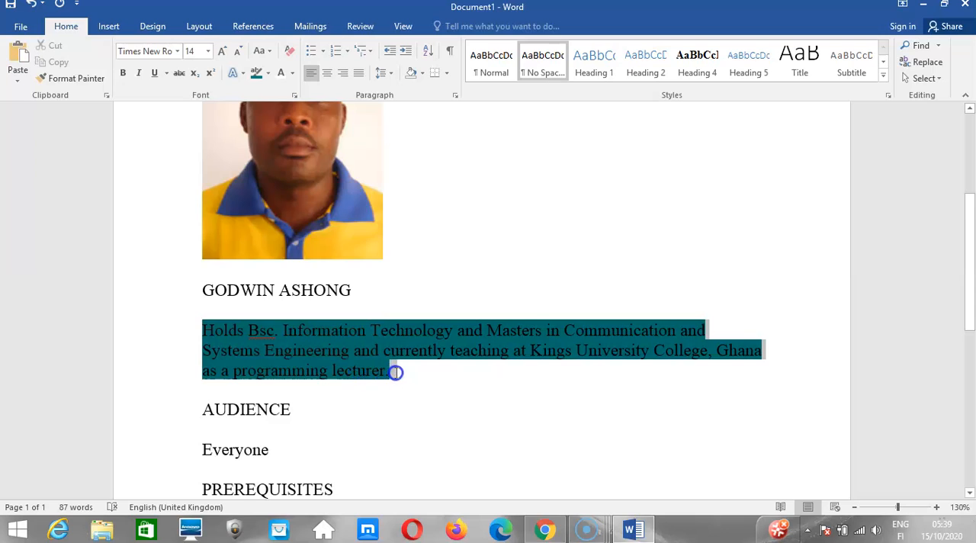
left_click(292, 74)
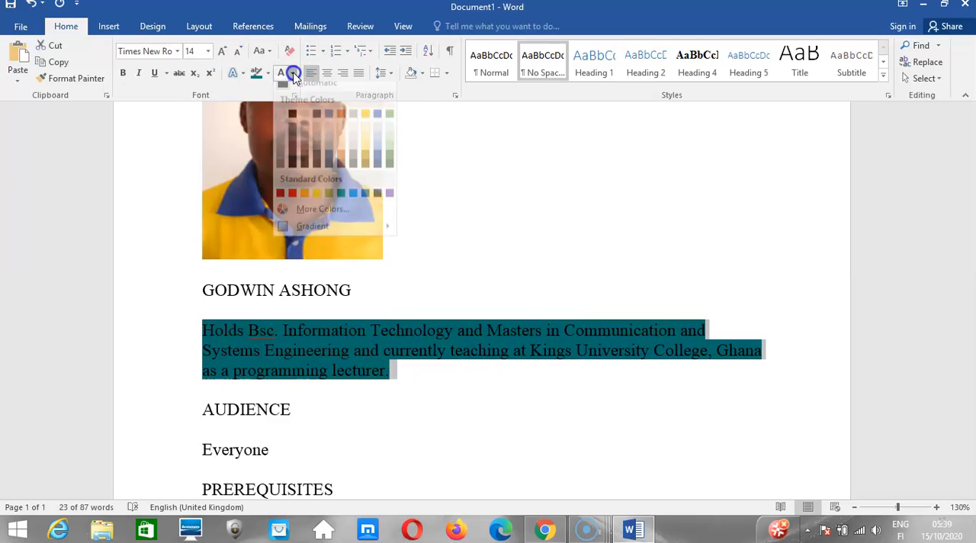
left_click(279, 125)
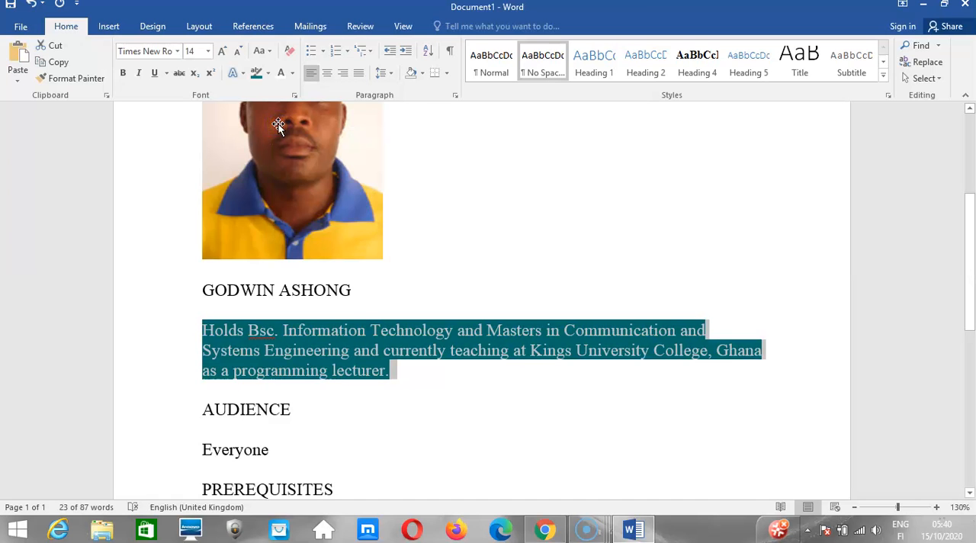
left_click(328, 348)
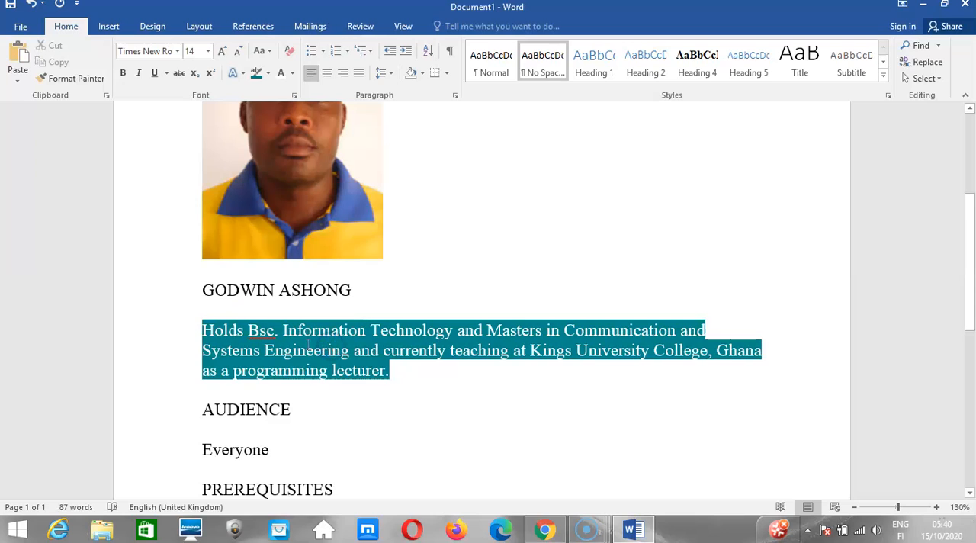
Remove the highlight from the instructor's qualifications paragraph by setting its highlight to No Color.
left_click(267, 74)
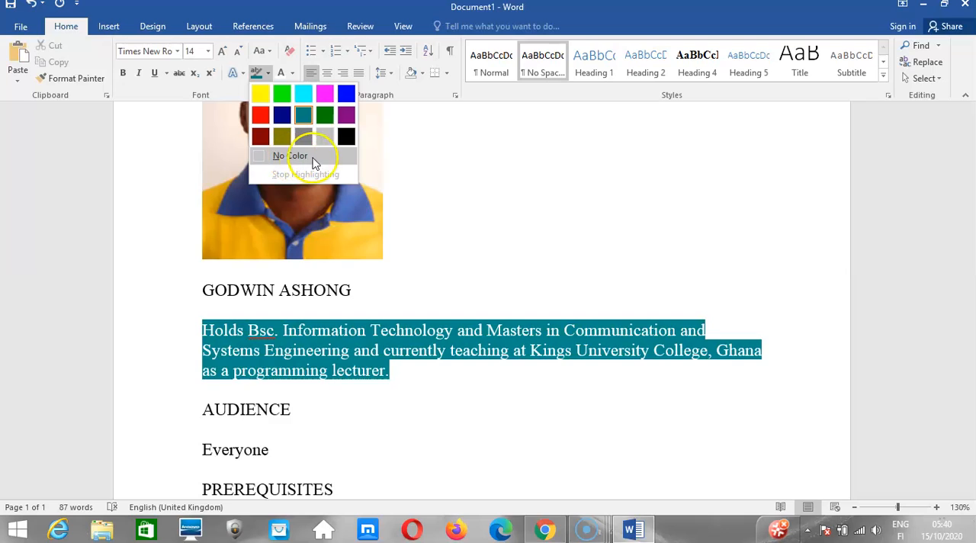
left_click(260, 318)
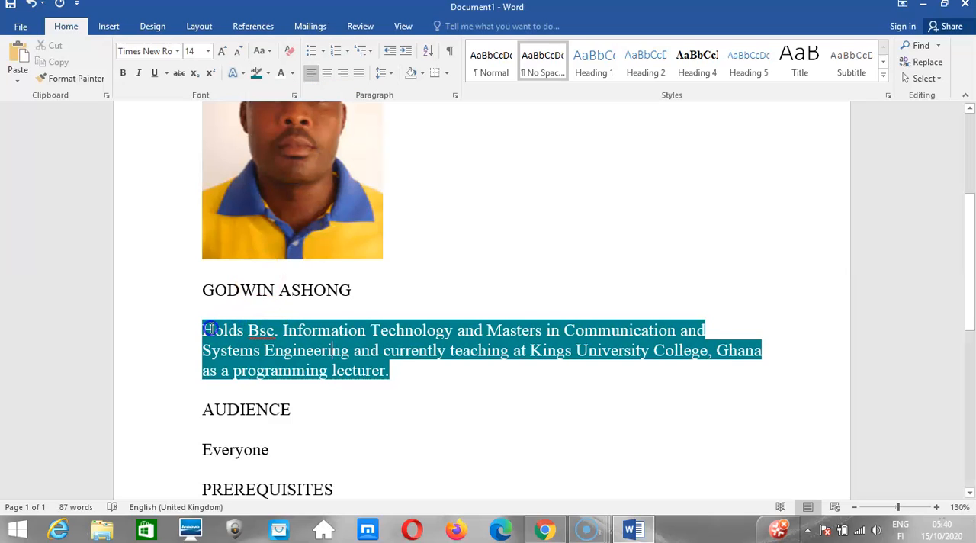
left_click_drag(205, 329, 404, 373)
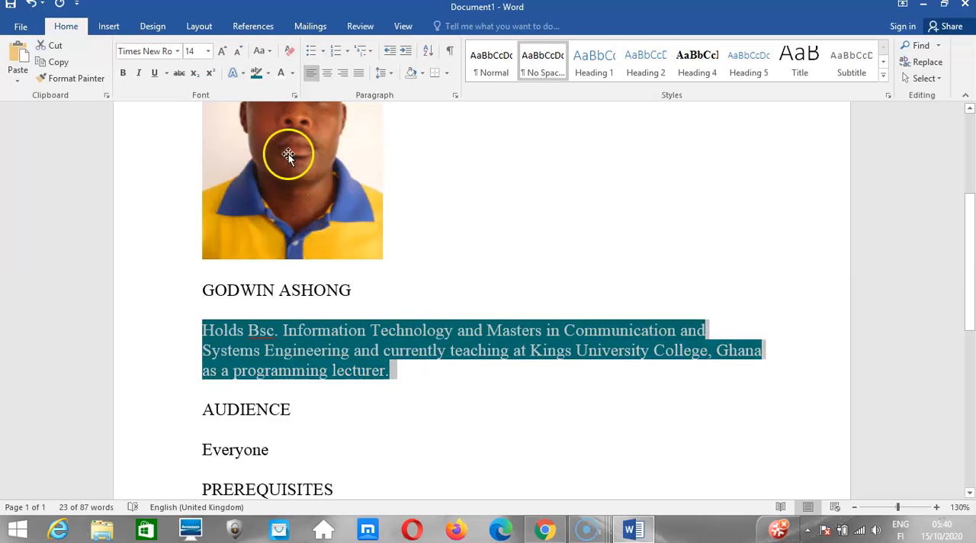
left_click(268, 73)
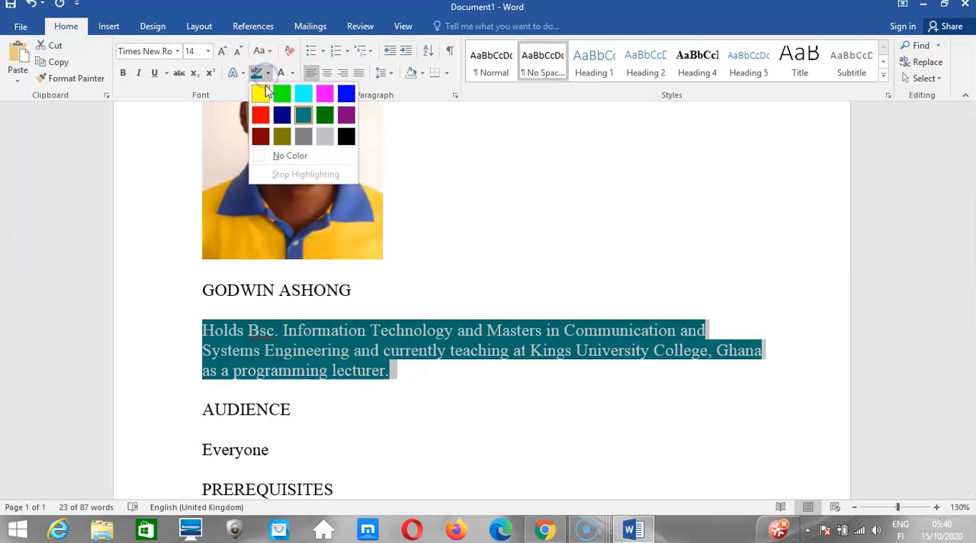
left_click(289, 157)
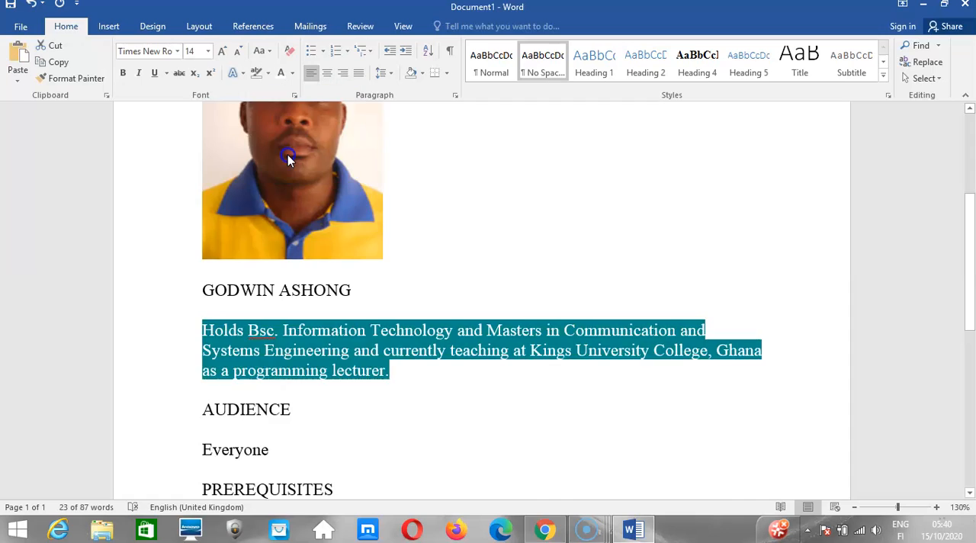
key("Right")
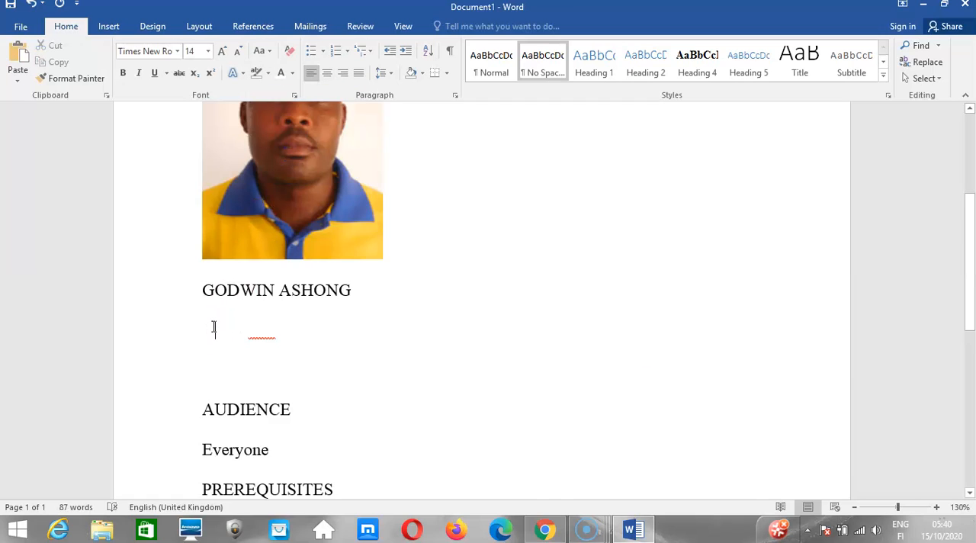
Set the font color of the instructor's qualifications paragraph to black.
left_click_drag(213, 327, 416, 381)
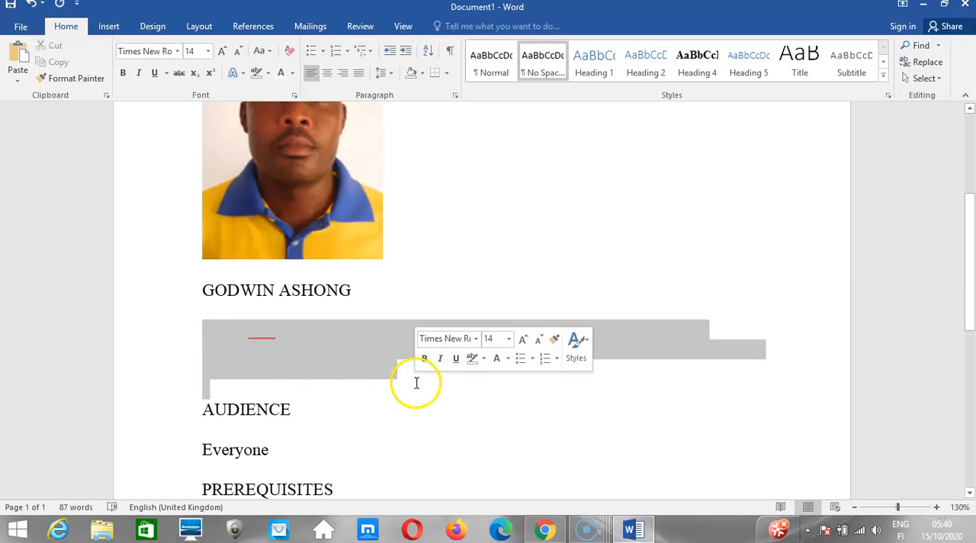
left_click(293, 74)
left_click(288, 91)
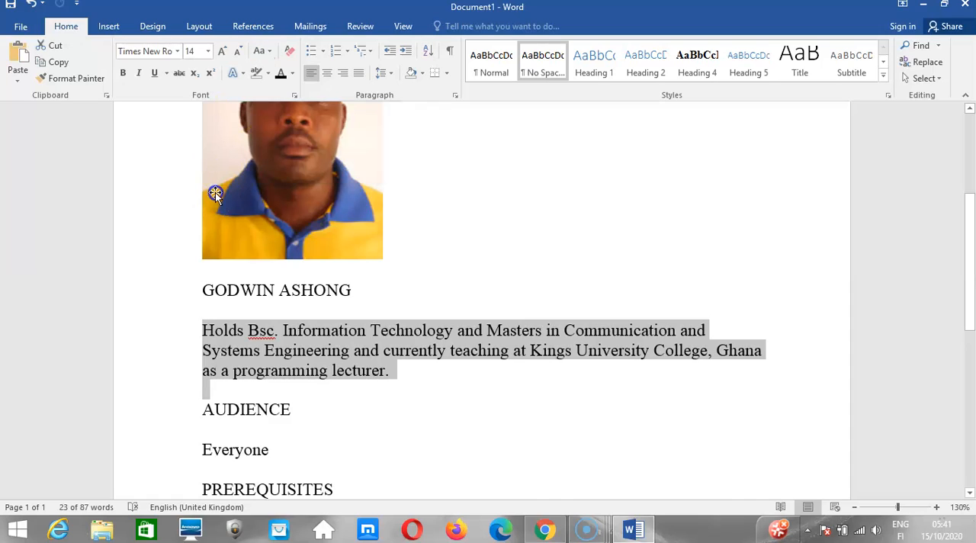
left_click(220, 316)
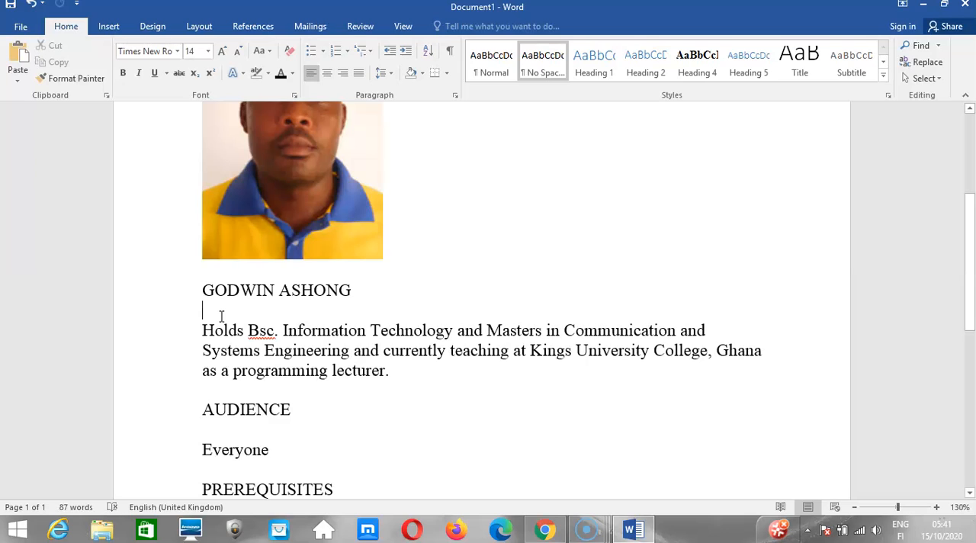
left_click(165, 73)
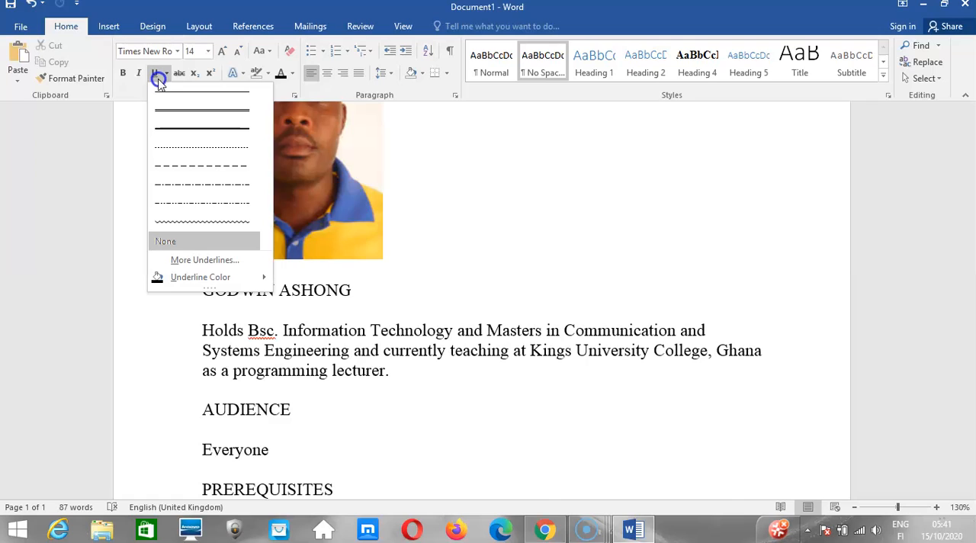
left_click(414, 322)
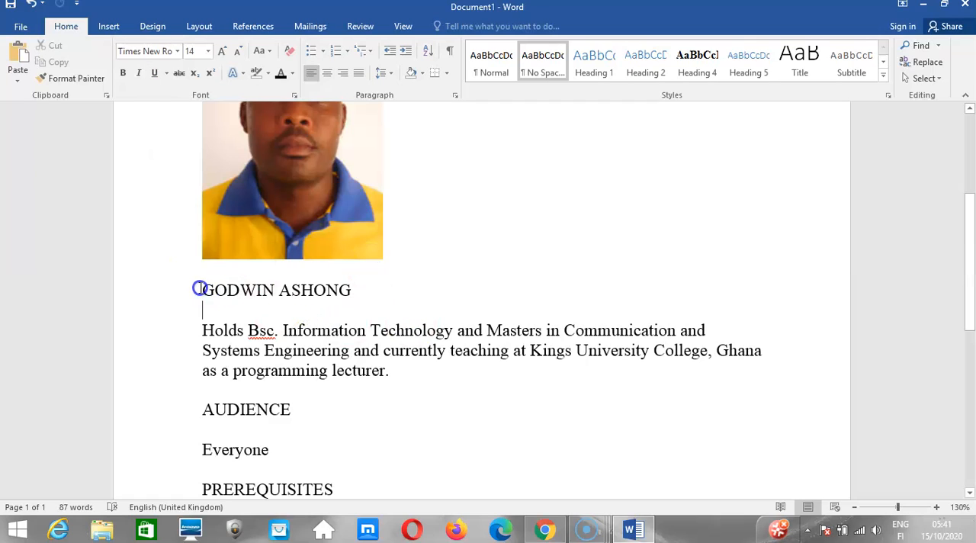
Make the instructor's name line and the AUDIENCE heading bold.
left_click_drag(199, 288, 353, 296)
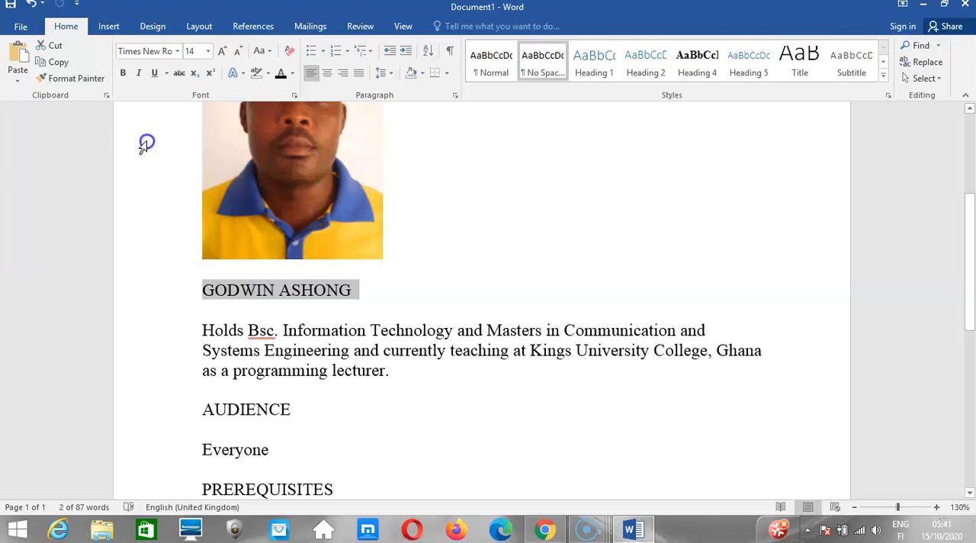
left_click(120, 74)
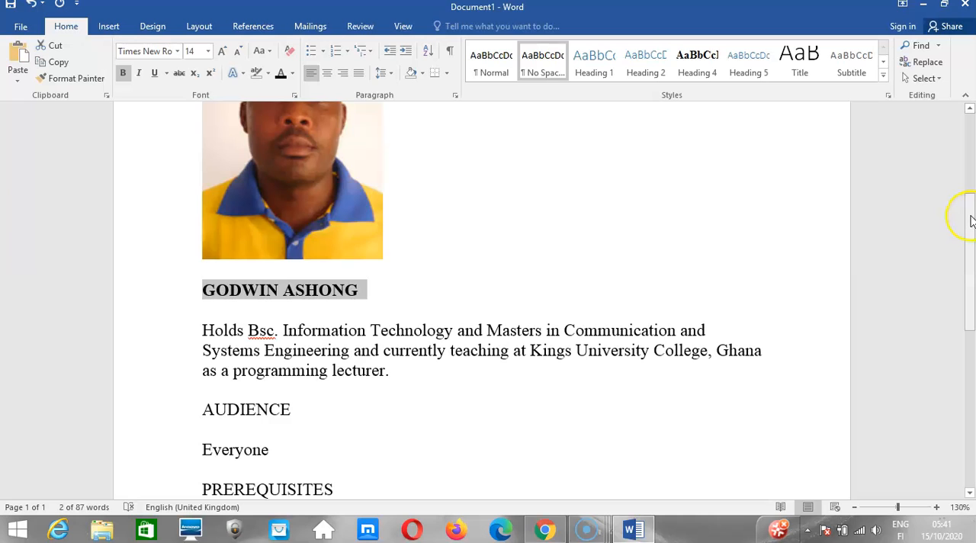
left_click_drag(970, 220, 963, 297)
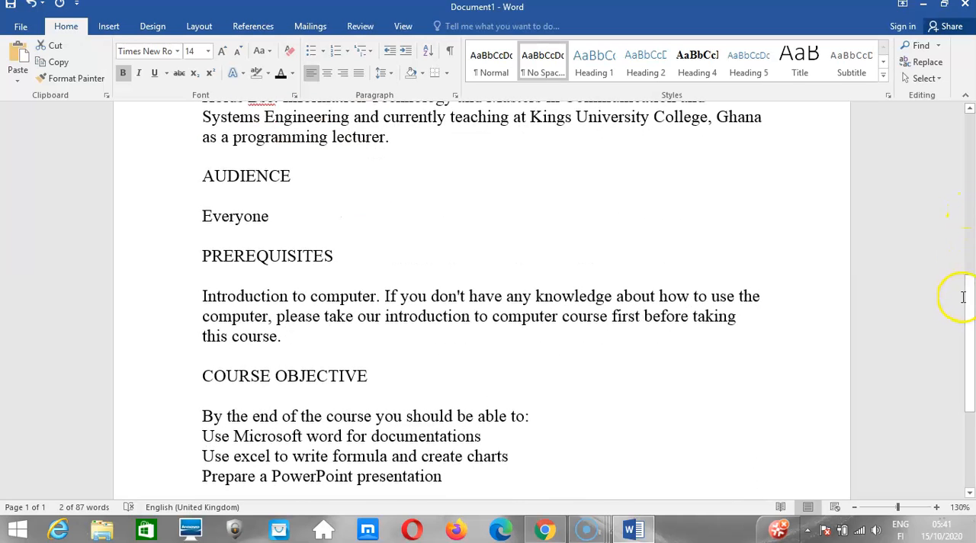
left_click(198, 179)
left_click_drag(197, 179, 290, 175)
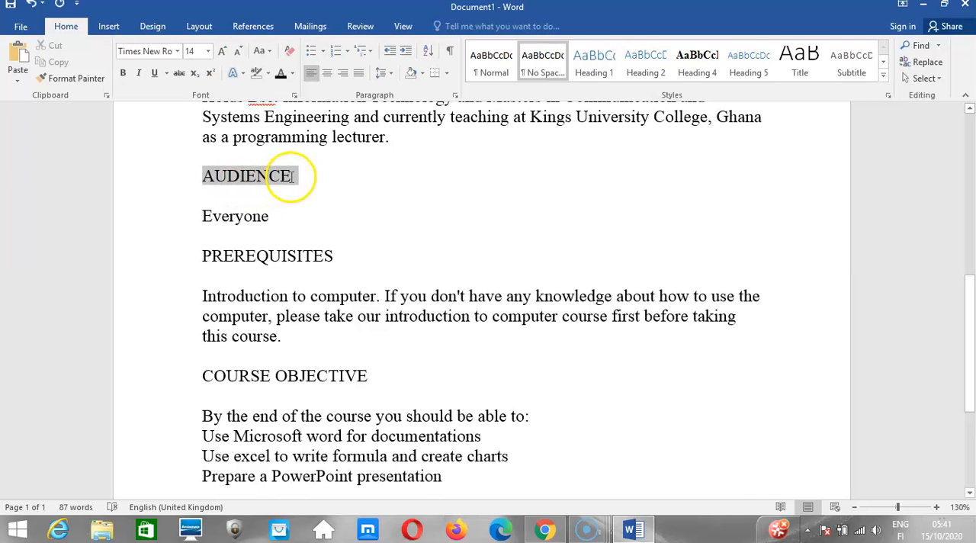
left_click(124, 73)
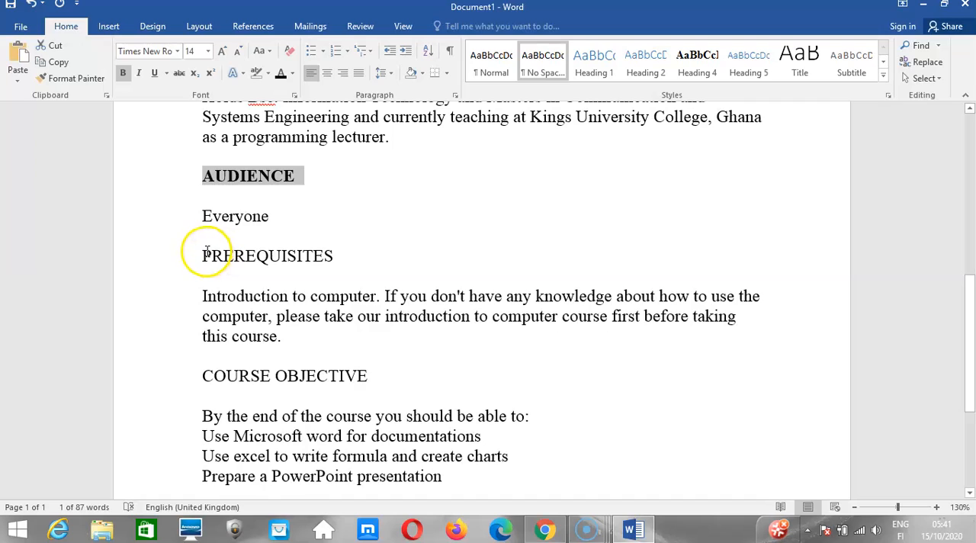
Make the PREREQUISITES and COURSE OBJECTIVE headings bold.
left_click_drag(207, 252, 335, 256)
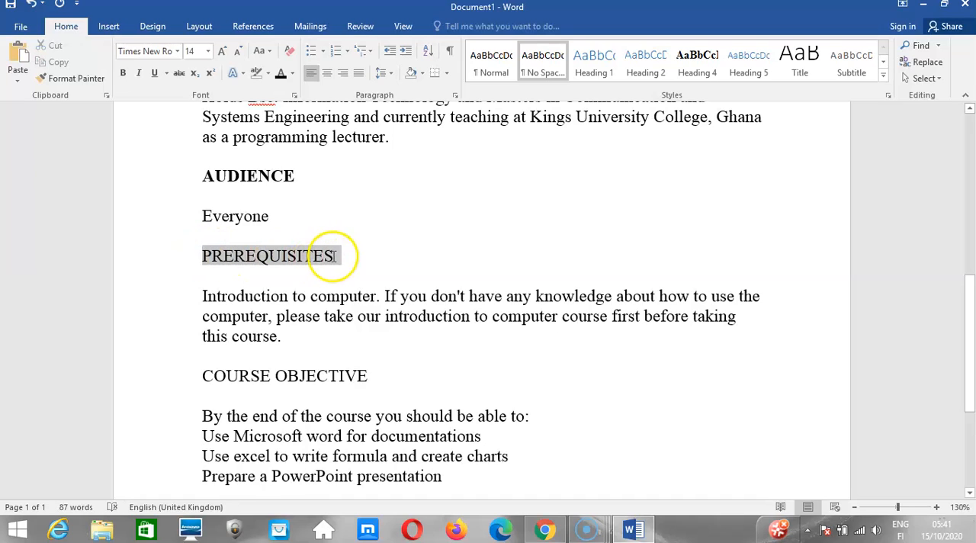
left_click(123, 77)
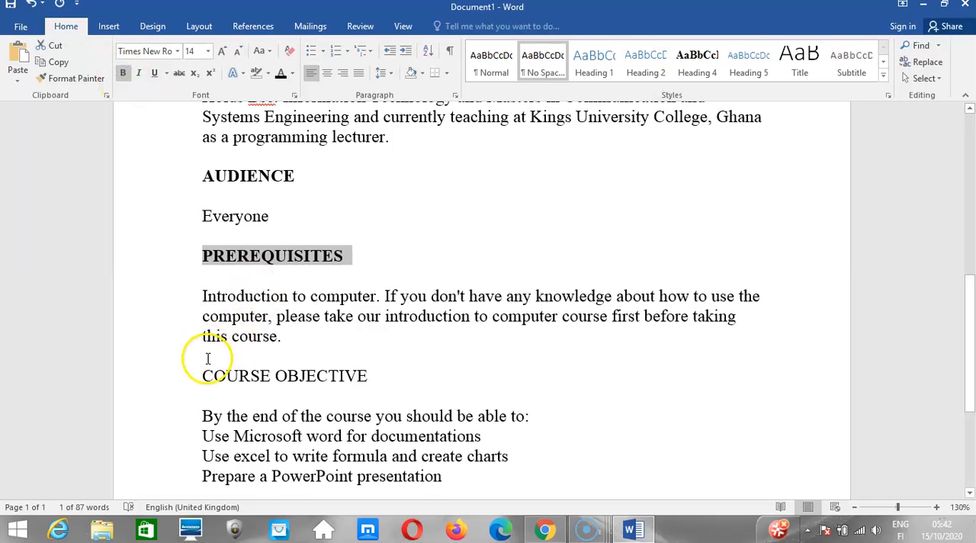
left_click_drag(202, 376, 367, 385)
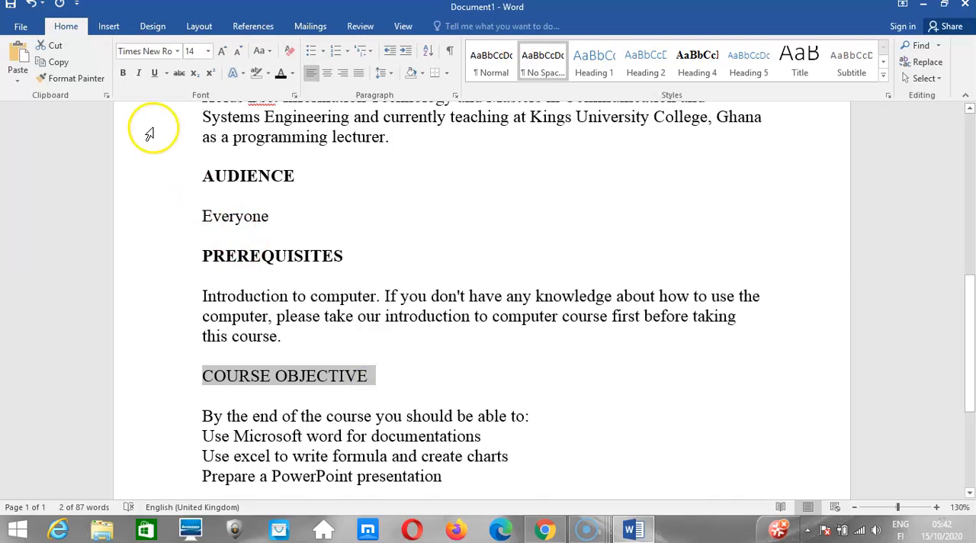
left_click(123, 76)
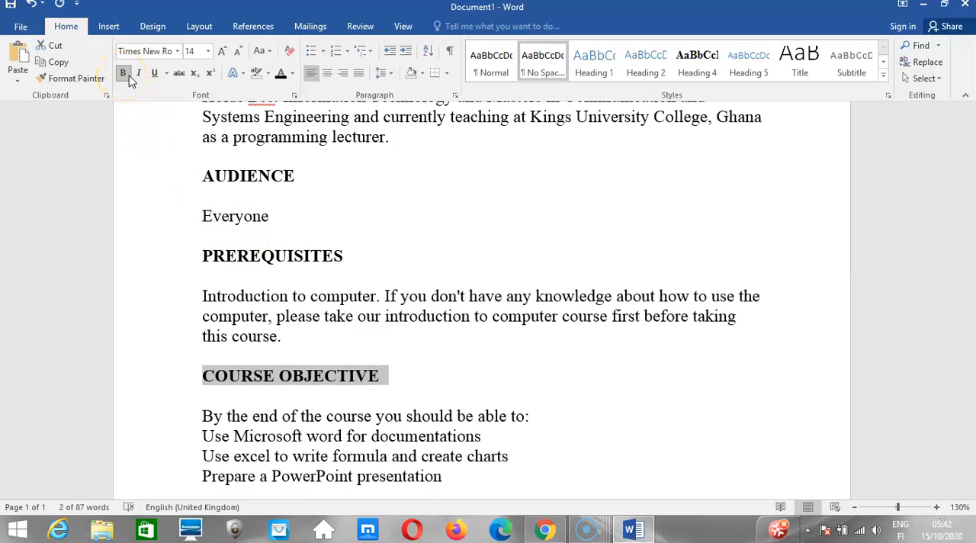
Italicize the COURSE OBJECTIVE heading and give it a single underline.
left_click(140, 74)
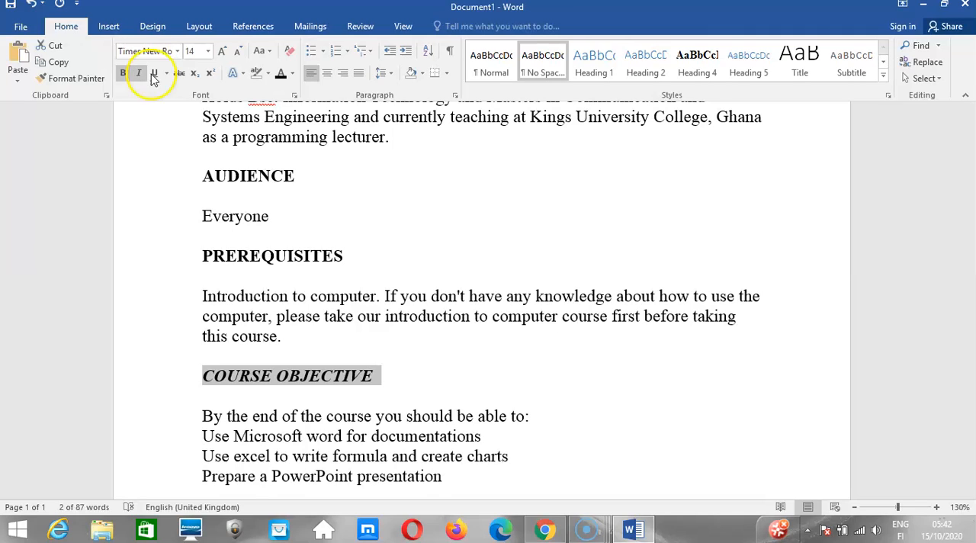
left_click(156, 73)
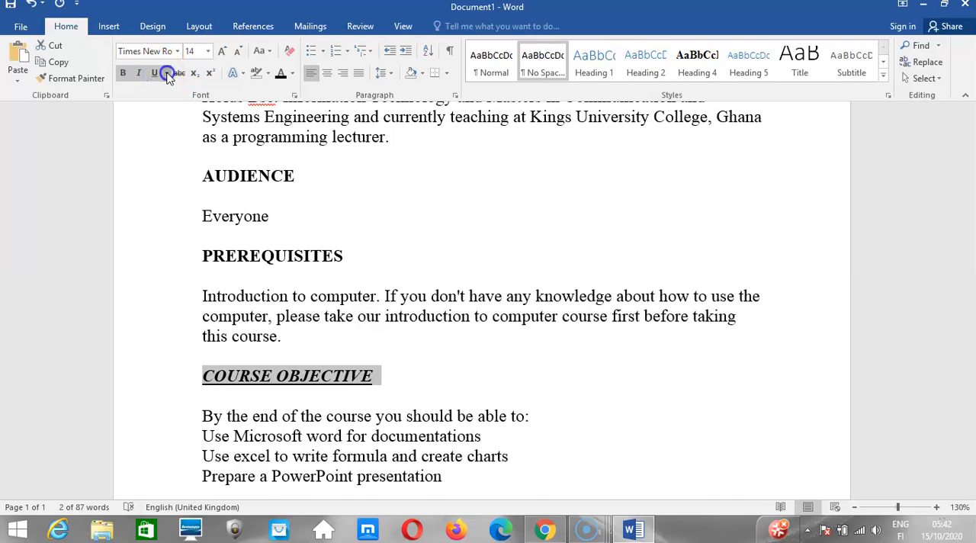
Apply the double, thick, dotted, dashed and wavy underline styles in turn to the COURSE OBJECTIVE heading.
left_click(167, 73)
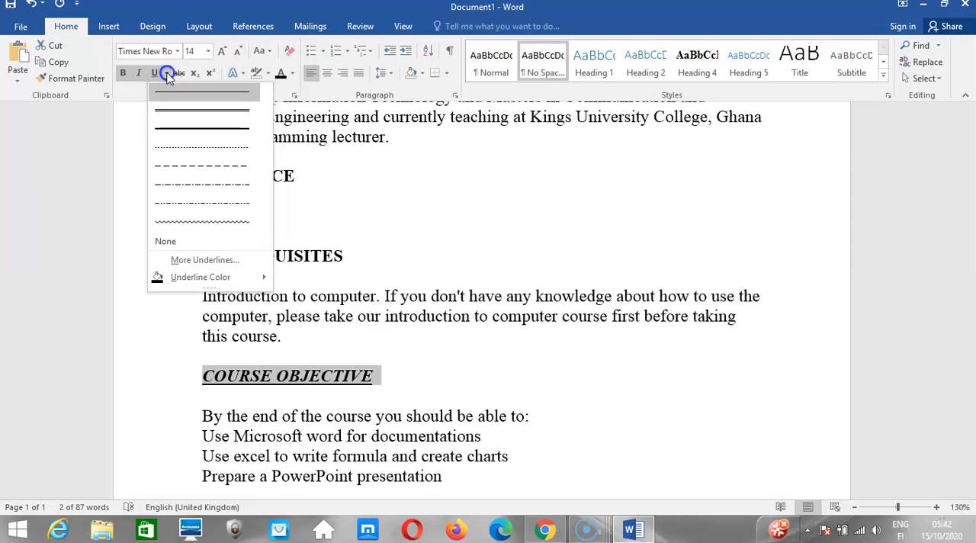
left_click(167, 111)
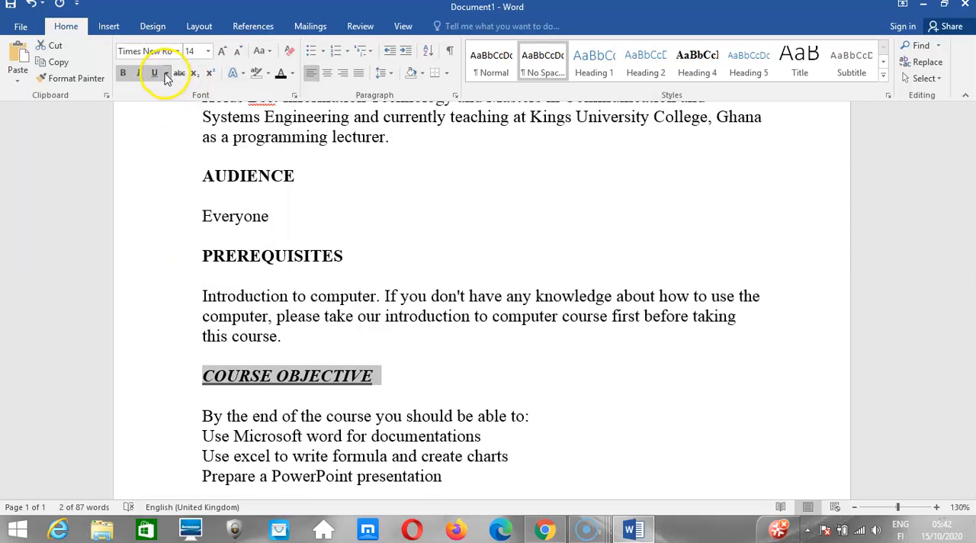
left_click(167, 74)
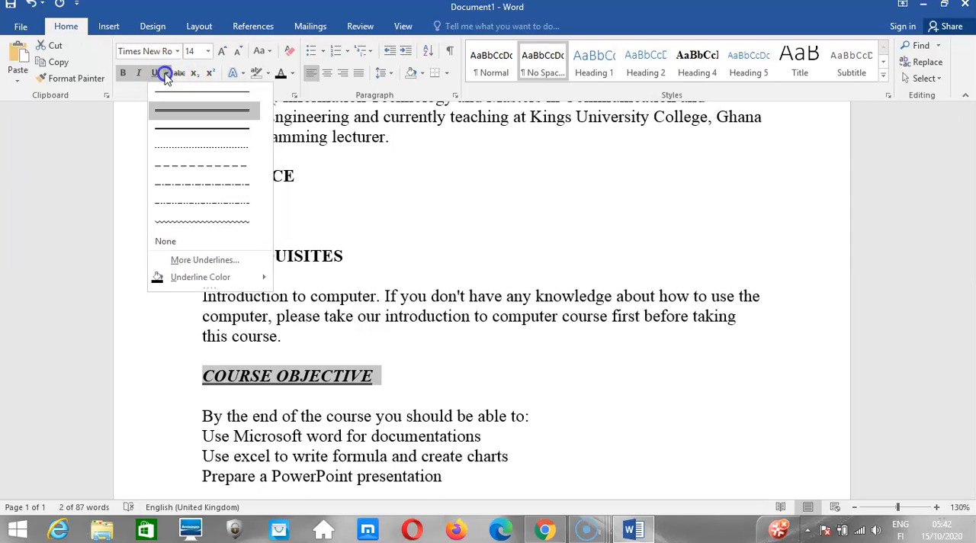
left_click(172, 124)
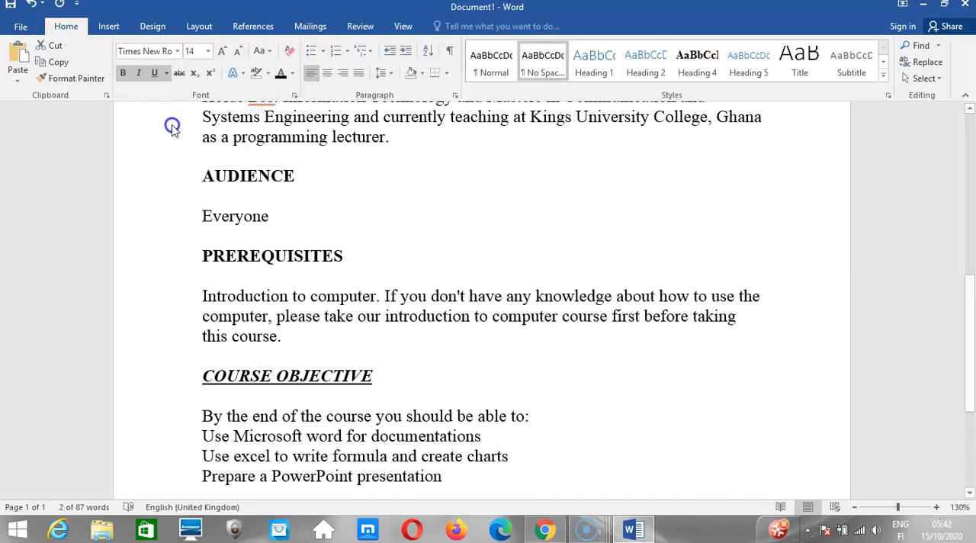
left_click(167, 74)
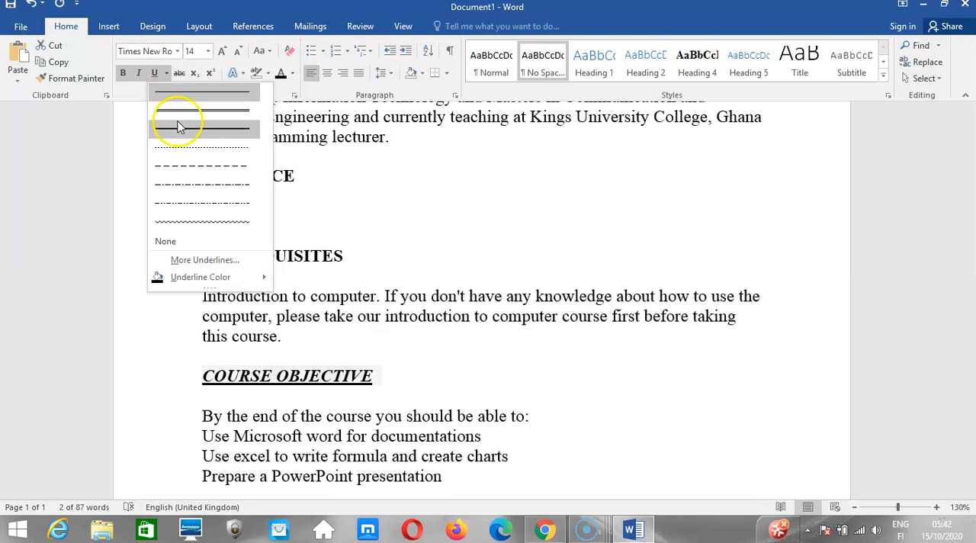
left_click(181, 154)
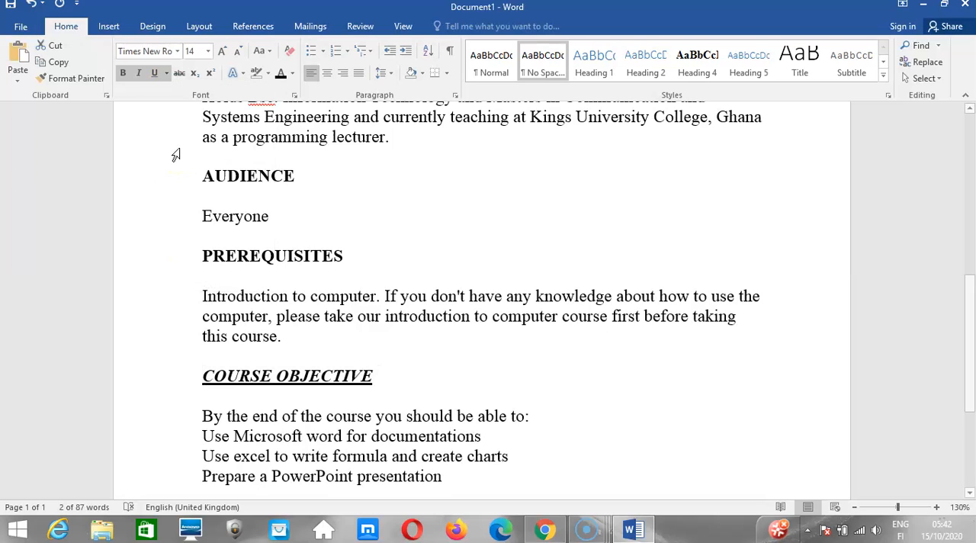
left_click(167, 74)
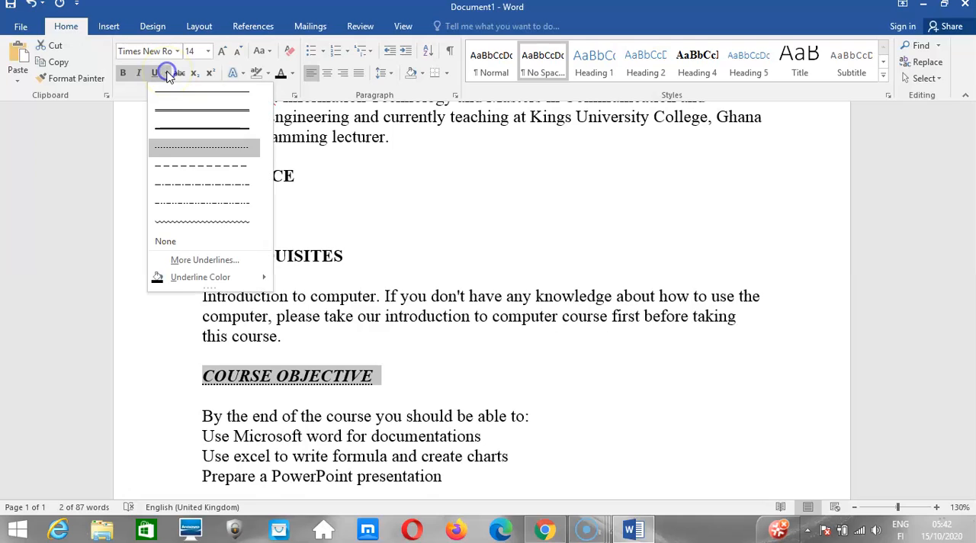
left_click(183, 167)
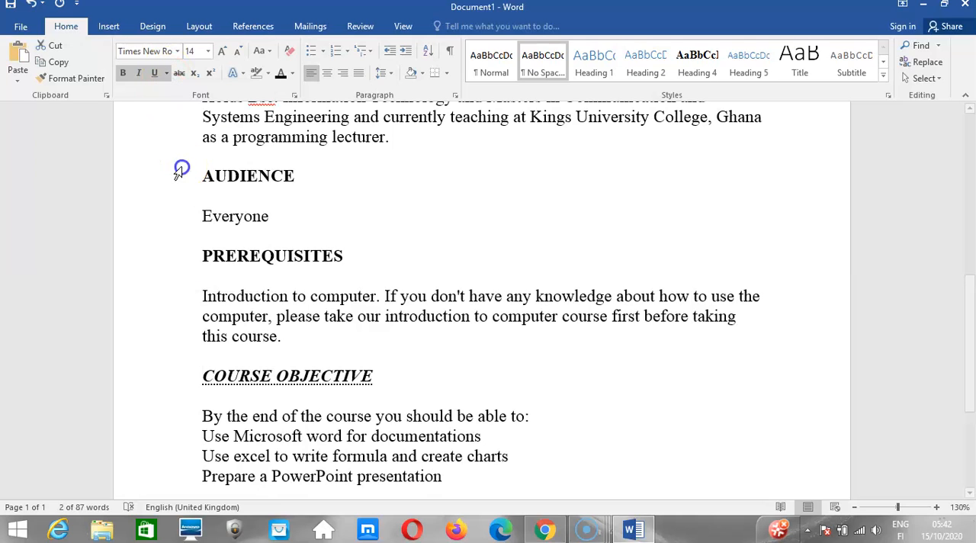
left_click(168, 74)
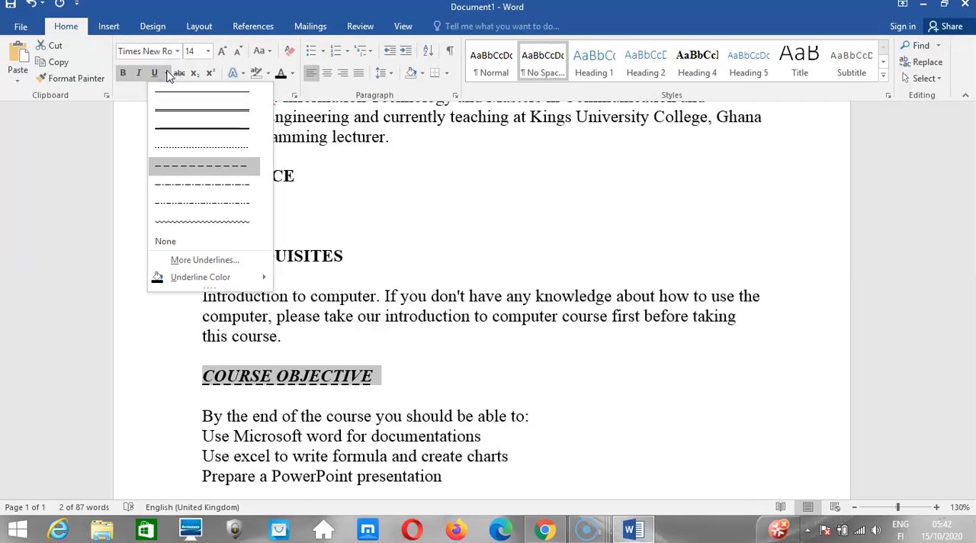
left_click(185, 222)
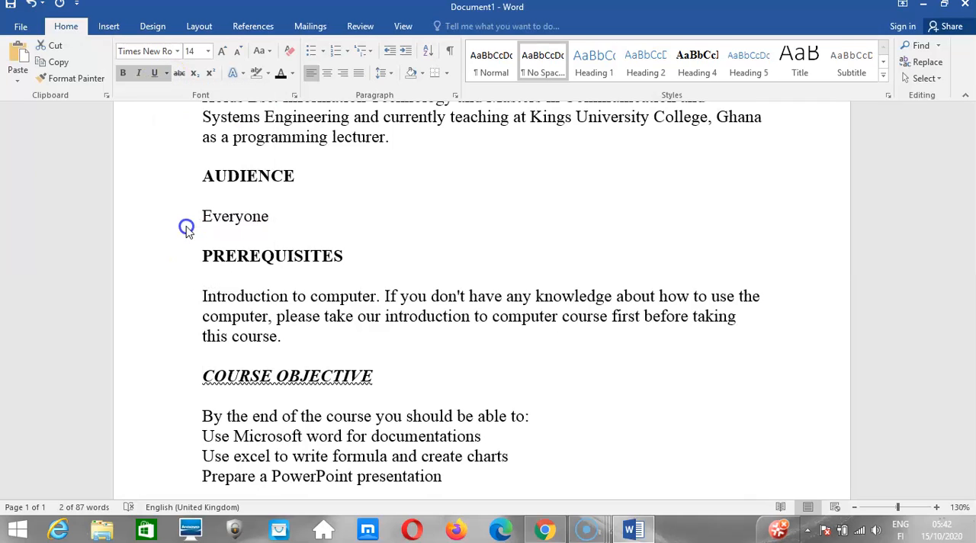
Color the wavy underline of the COURSE OBJECTIVE heading green and apply strikethrough to the heading.
left_click(168, 74)
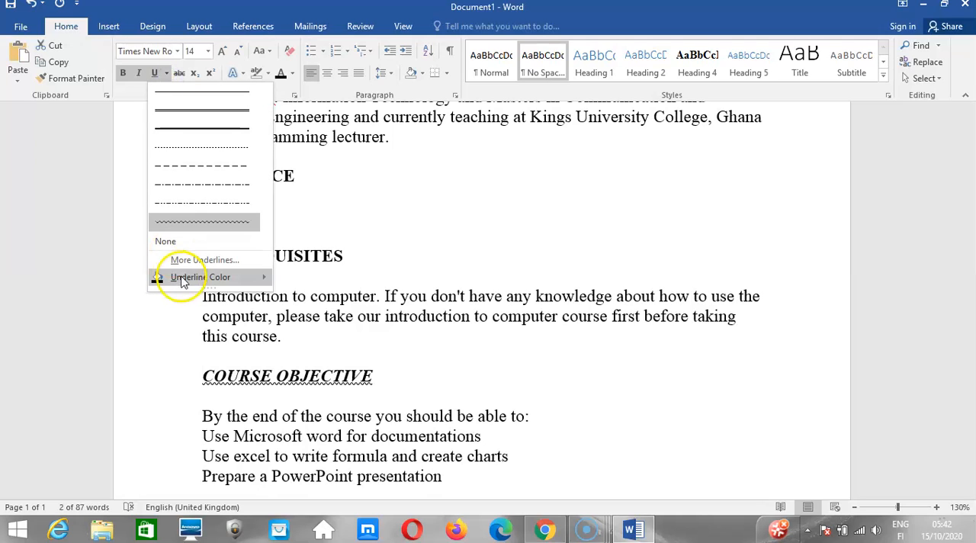
mouse_move(200, 279)
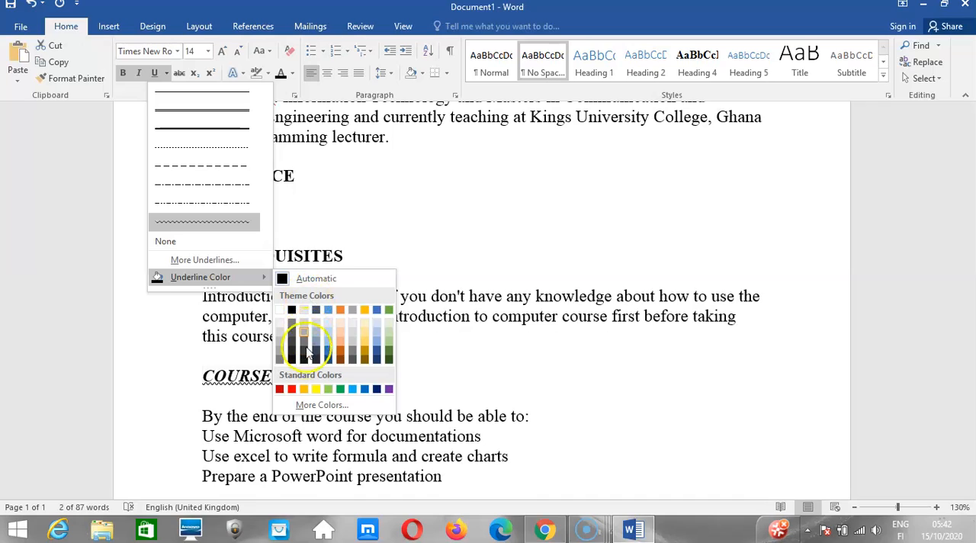
left_click(341, 391)
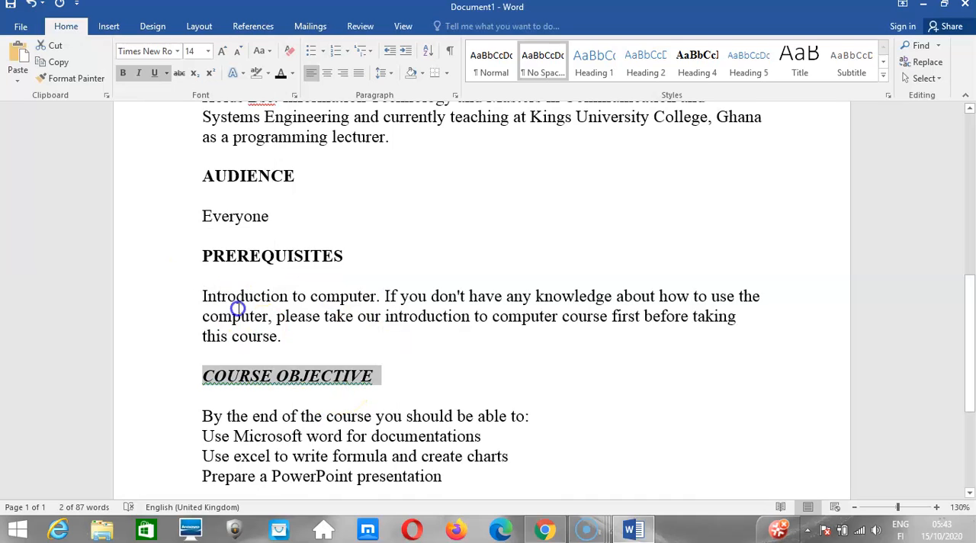
left_click(180, 74)
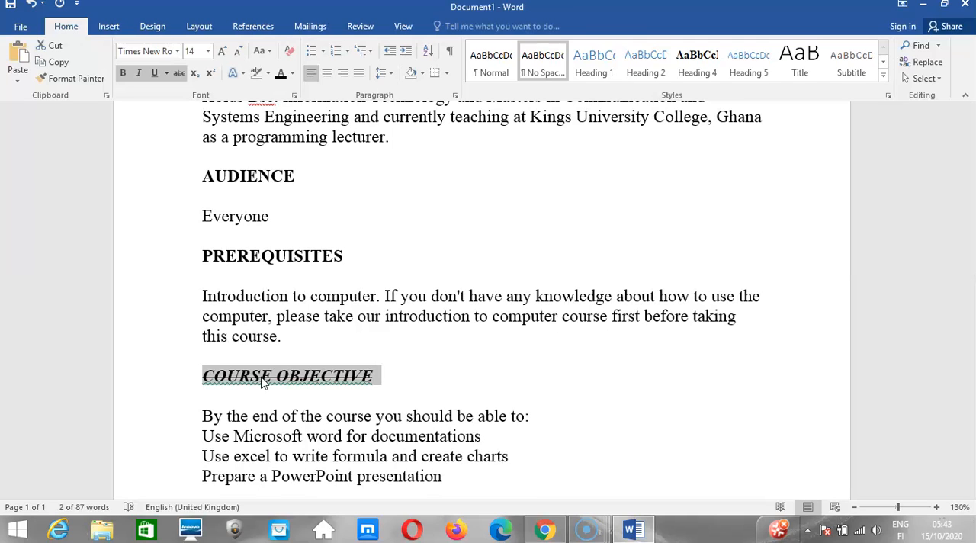
Undo the strikethrough, underline and italic formatting on the COURSE OBJECTIVE heading, keeping only its bold.
key("ctrl+z")
key("ctrl+u")
key("ctrl+z")
key("ctrl+z")
key("ctrl+z")
key("ctrl+z")
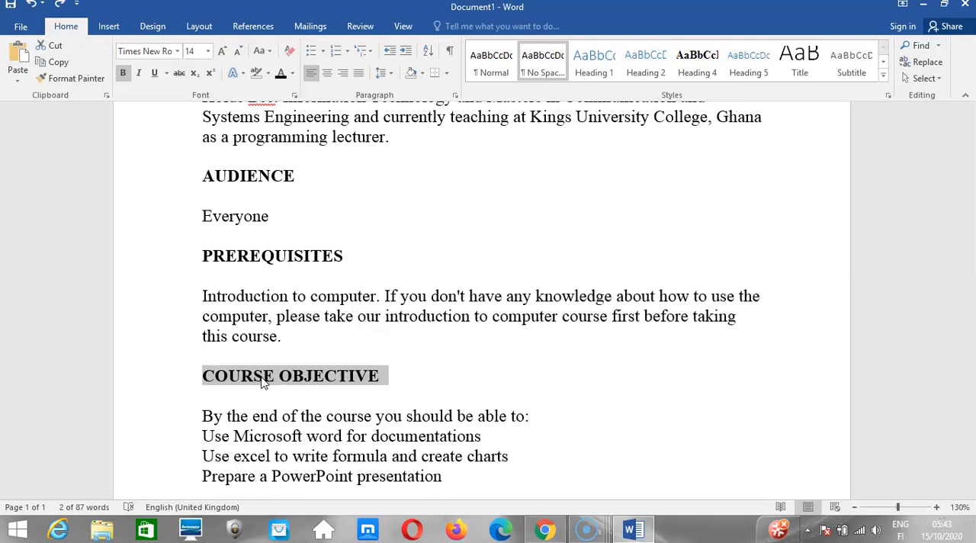
Add a separate line below the PREREQUISITES paragraph, after a blank line, and enter 2 on it.
left_click(281, 300)
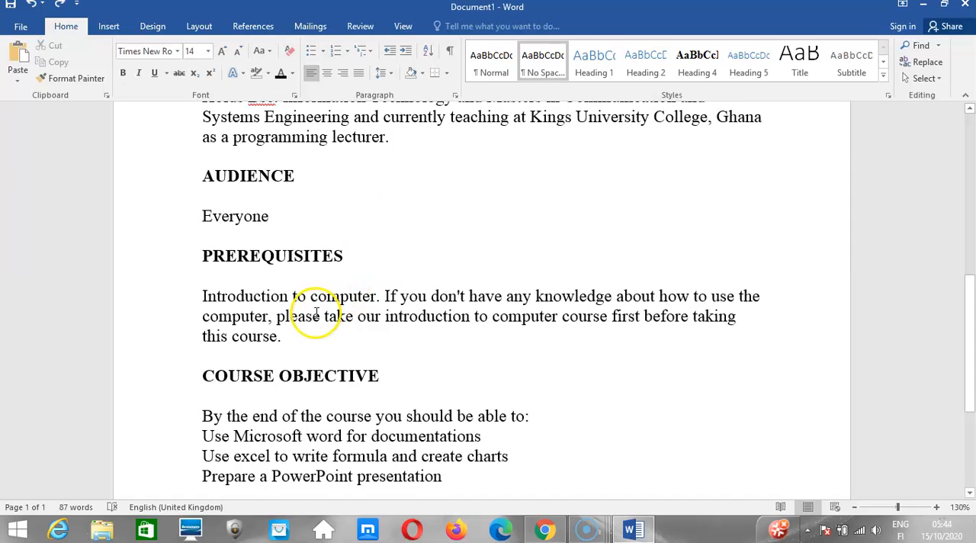
left_click(292, 343)
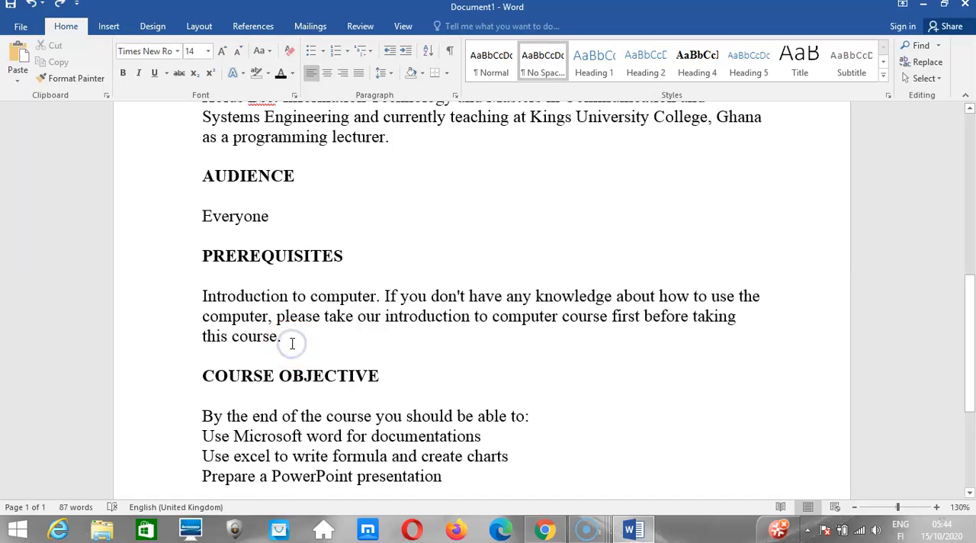
key("Return")
key("Return")
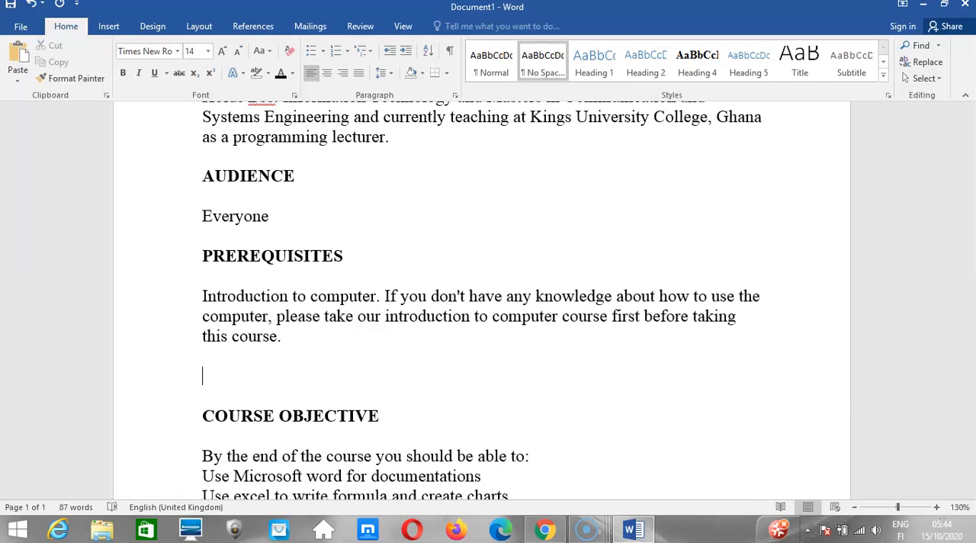
type("2")
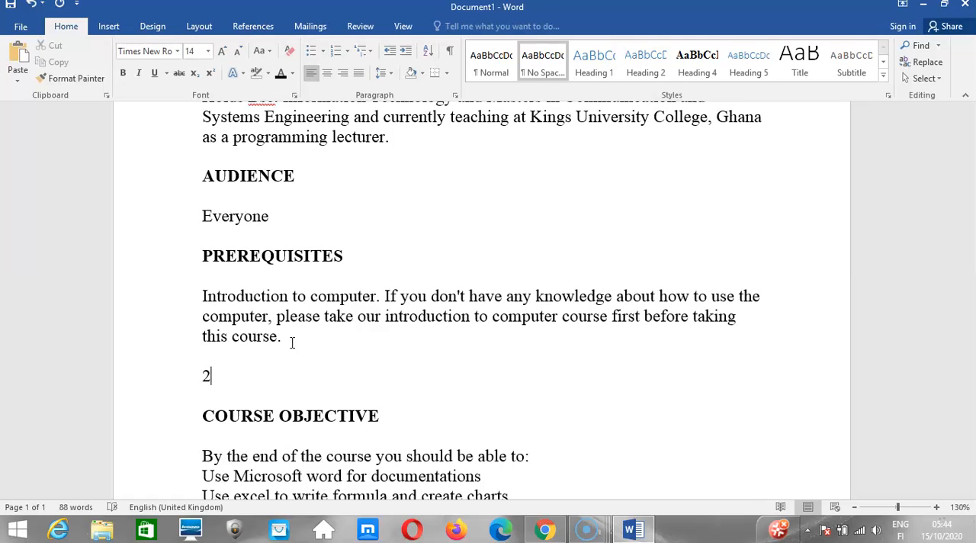
Add a superscript 4 after the 2 below the PREREQUISITES paragraph and continue with a run of superscript k letters.
left_click(213, 74)
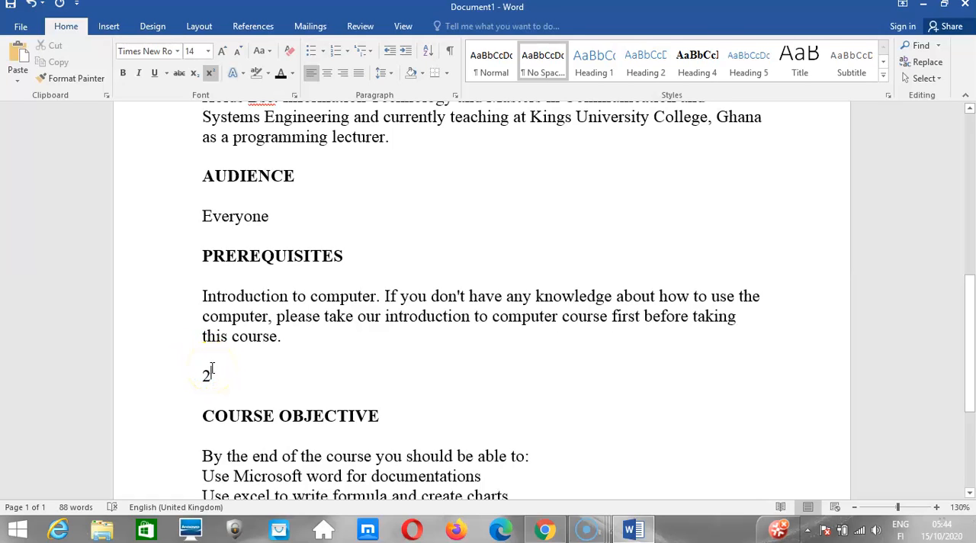
type("4")
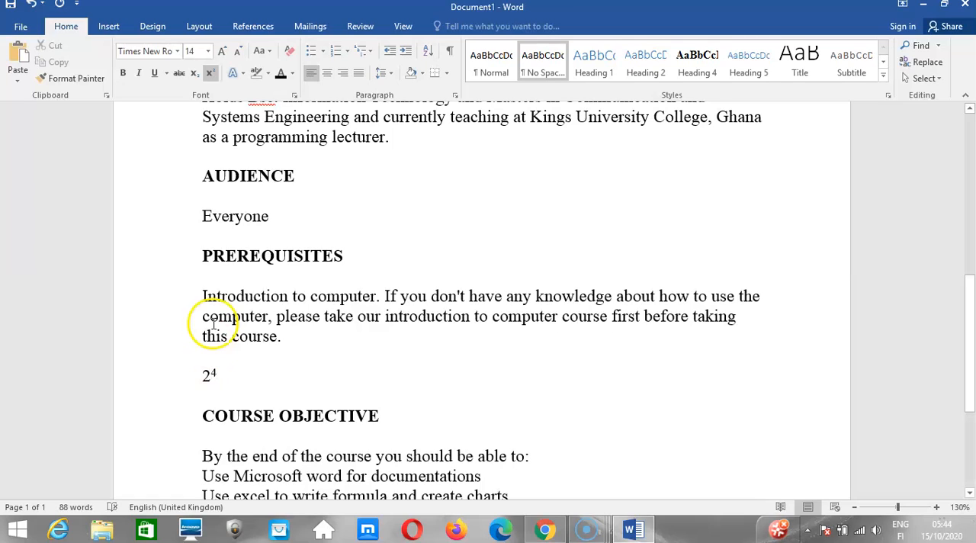
type("kk")
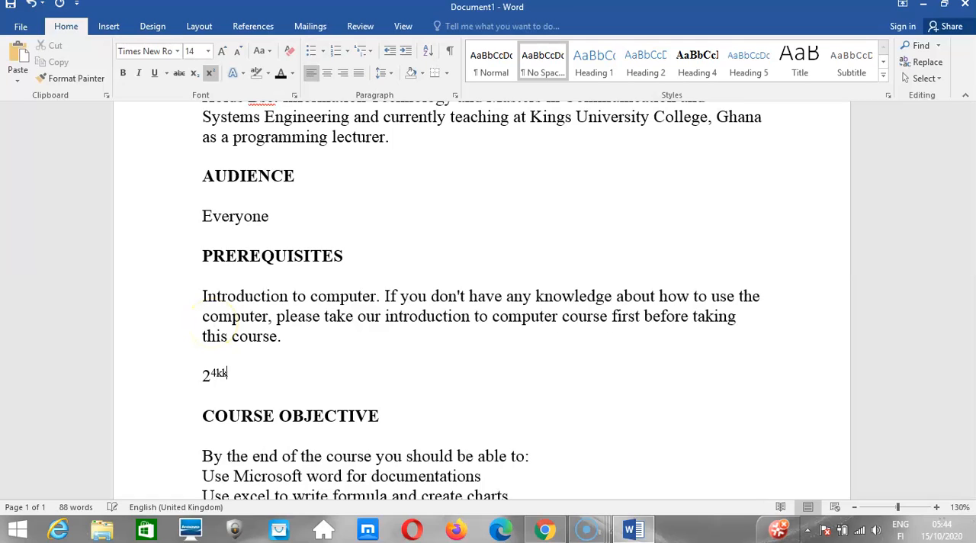
type("kkkkkkkkkkkkkkkkkkkkkkkk")
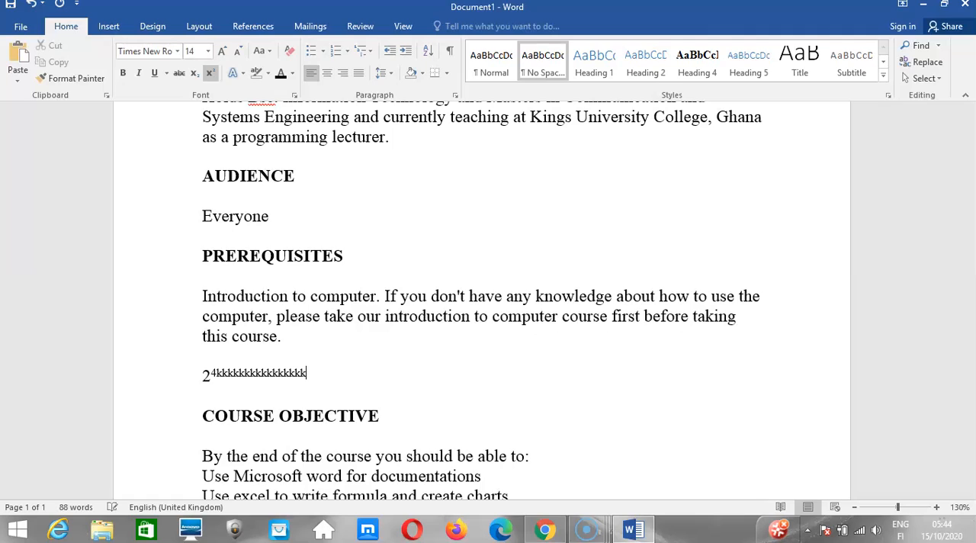
Delete the run of k letters, keeping the superscript 4 after the 2, and turn superscript off.
key("BackSpace")
key("BackSpace")
key("BackSpace")
key("BackSpace")
key("BackSpace")
key("BackSpace")
key("BackSpace")
key("BackSpace")
key("BackSpace")
key("BackSpace")
key("BackSpace")
key("BackSpace")
key("BackSpace")
key("BackSpace")
key("BackSpace")
key("BackSpace")
key("BackSpace")
key("BackSpace")
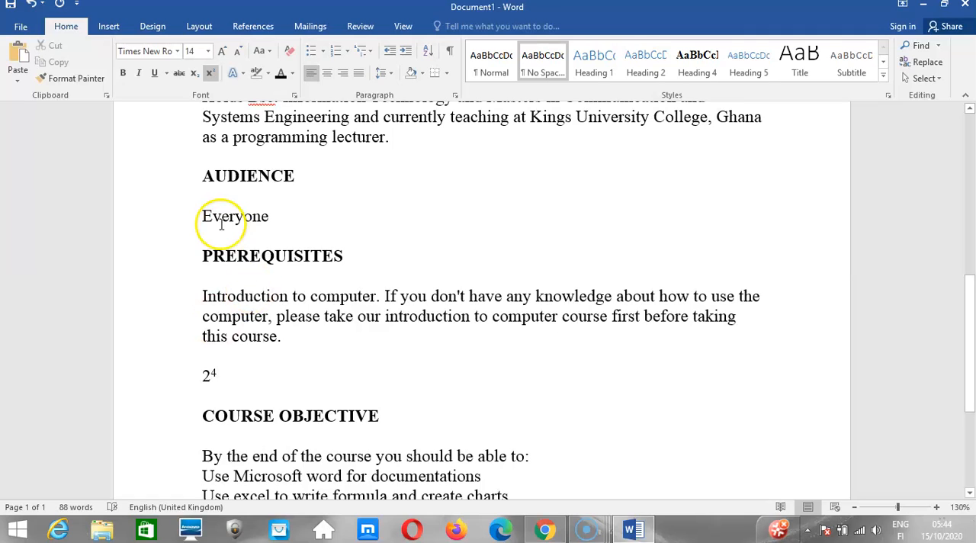
left_click(210, 73)
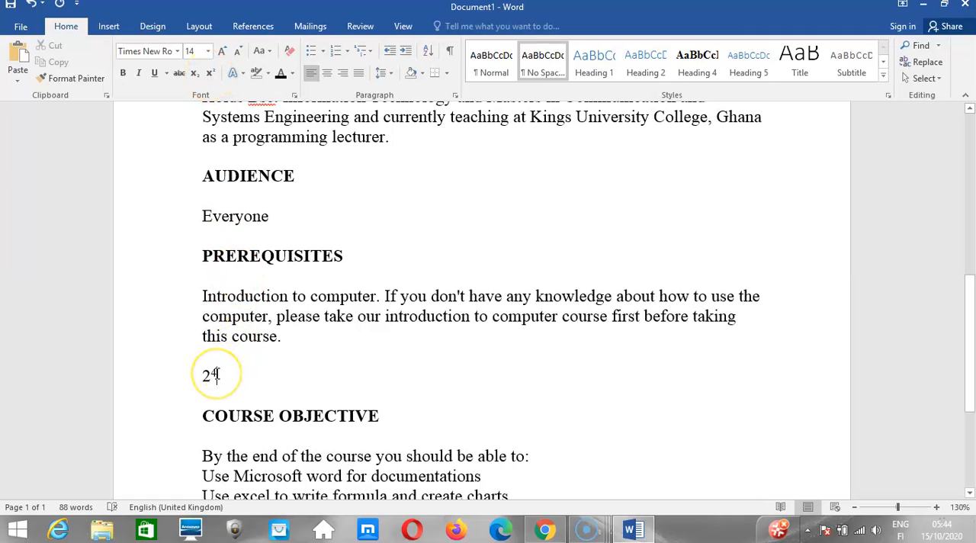
Replace the superscript 4 after the 2 with a subscript 2.
key("BackSpace")
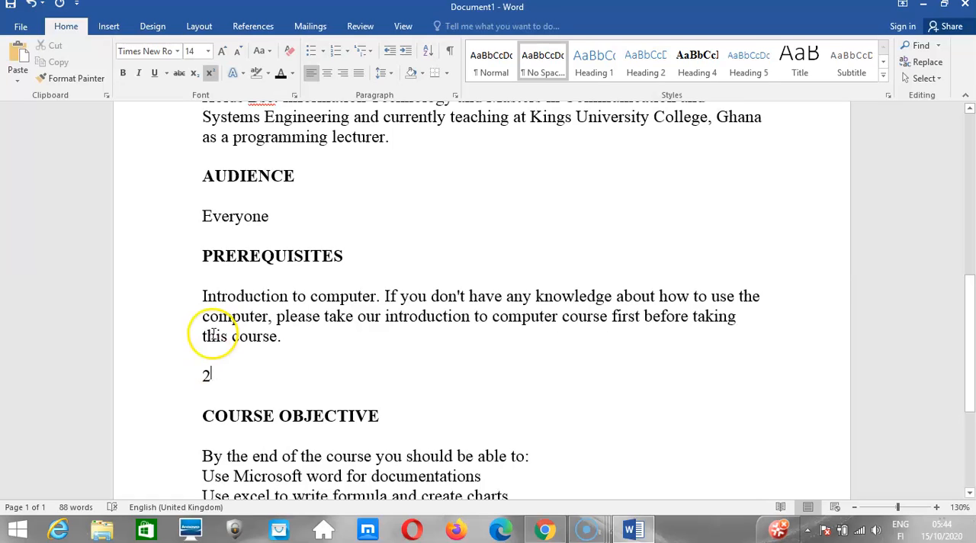
left_click(210, 74)
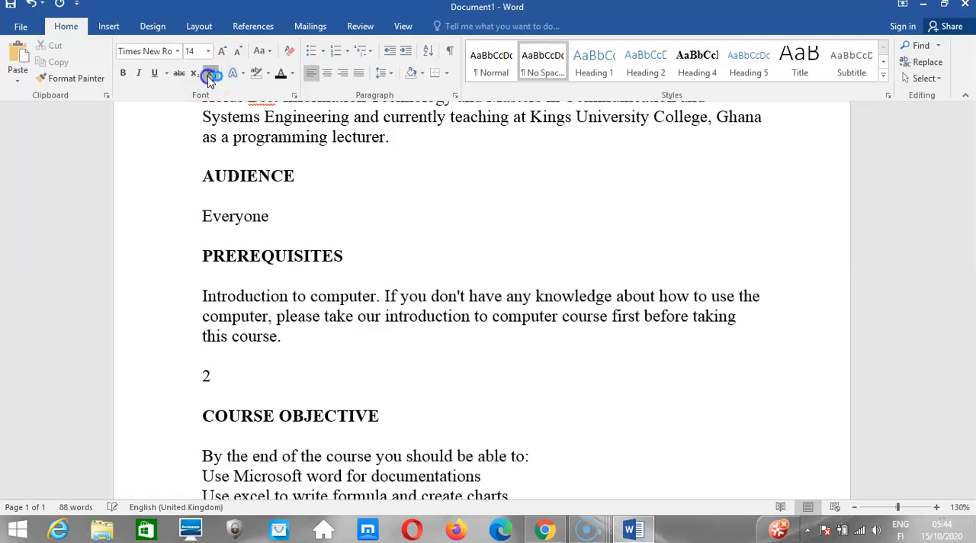
left_click(196, 76)
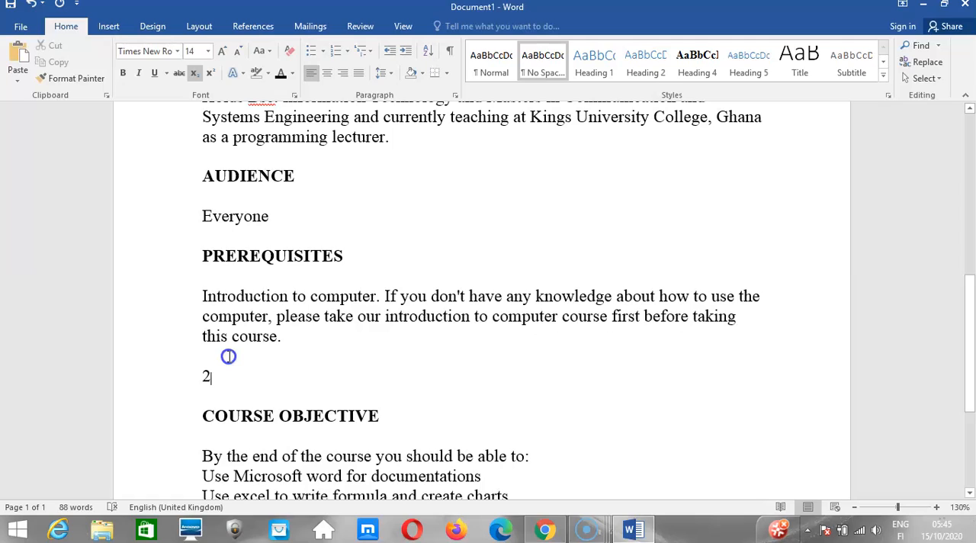
type("2")
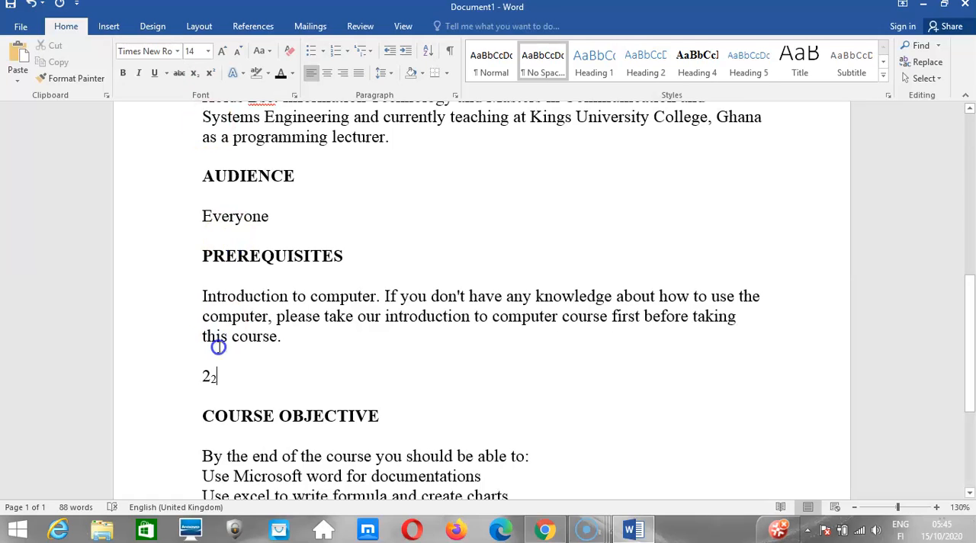
Replace the numbers on the line below the PREREQUISITES paragraph with the text Textsub.
key("BackSpace")
key("BackSpace")
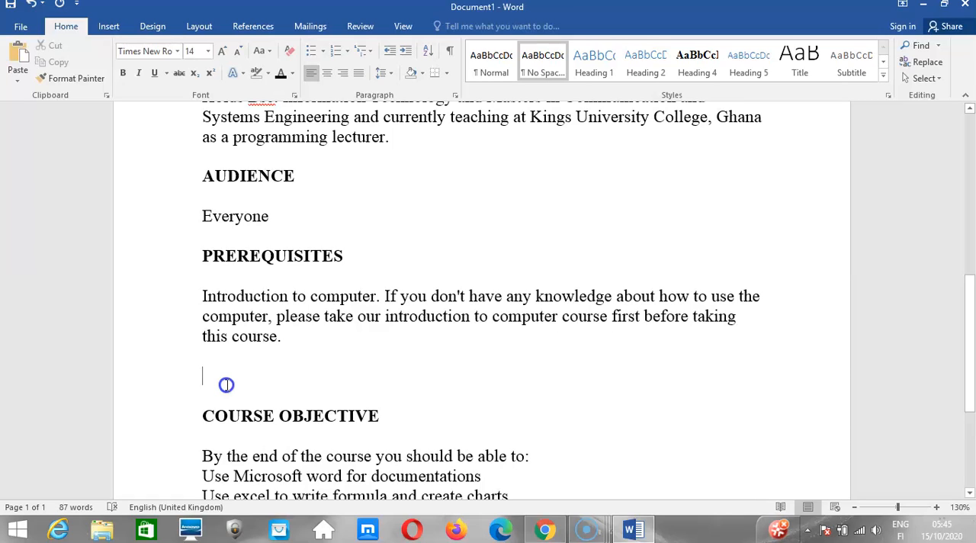
type("T")
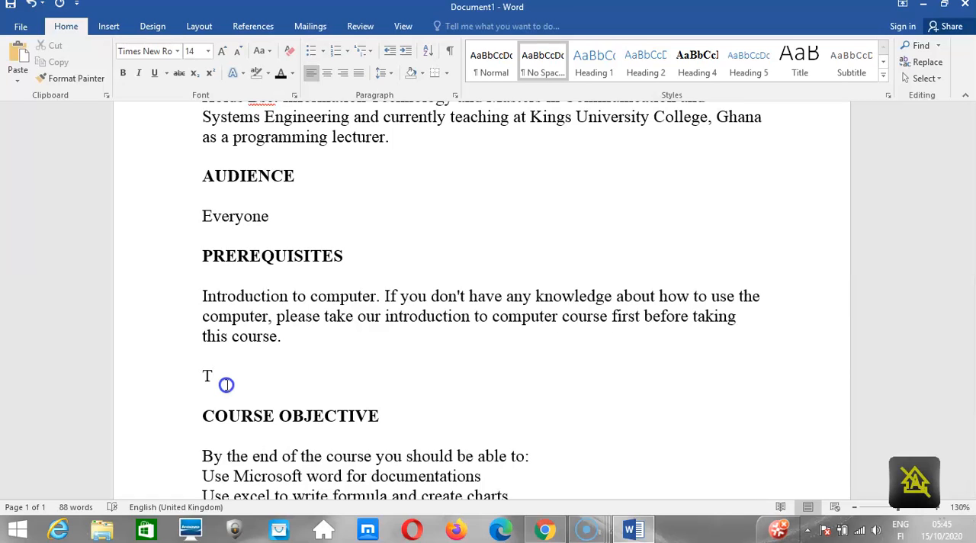
type("ext")
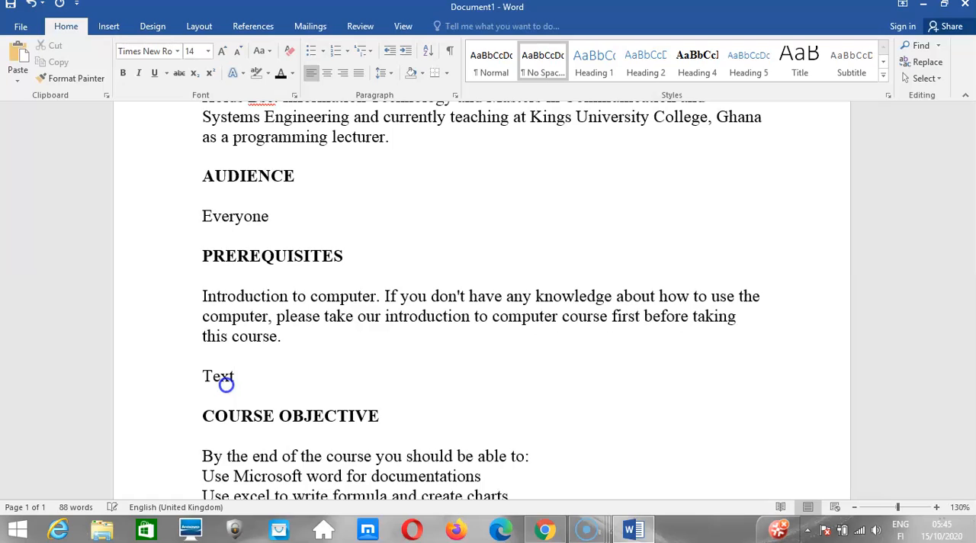
type("sub")
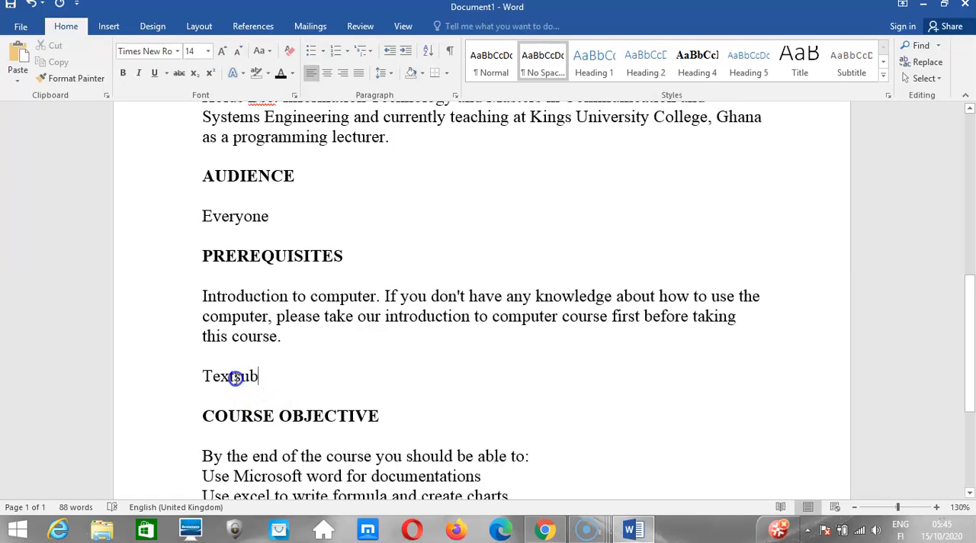
Format only the letters sub in Textsub as subscript, switch them to superscript, and return them to normal text.
left_click_drag(233, 376, 254, 379)
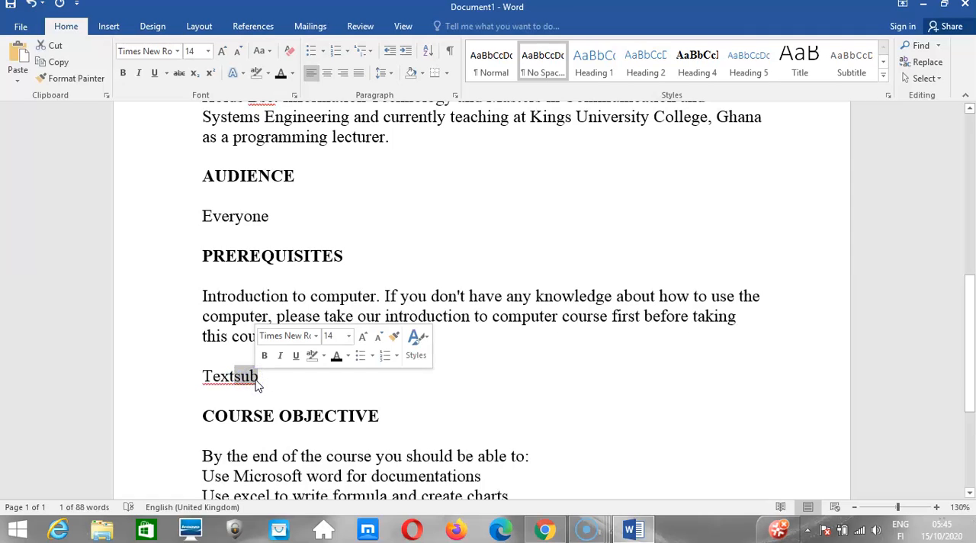
left_click(195, 74)
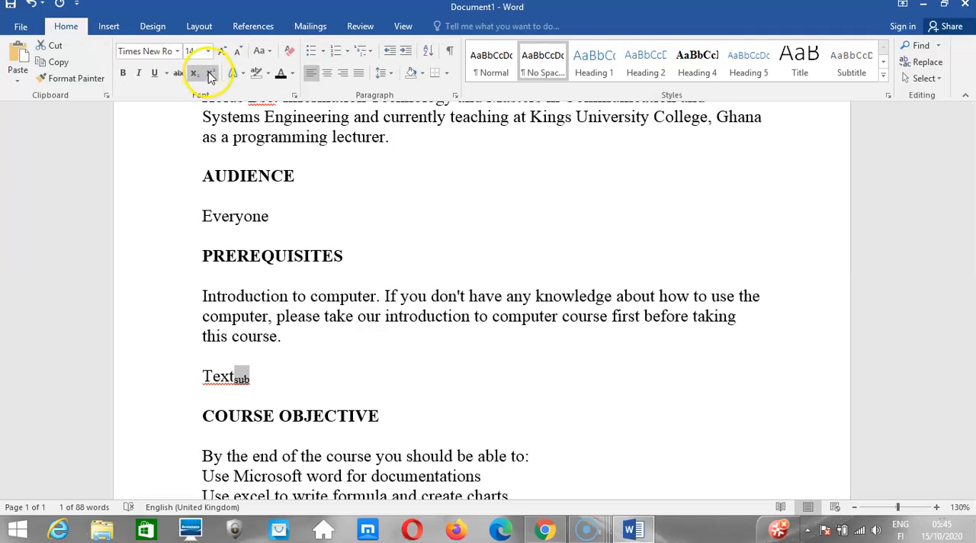
left_click(211, 74)
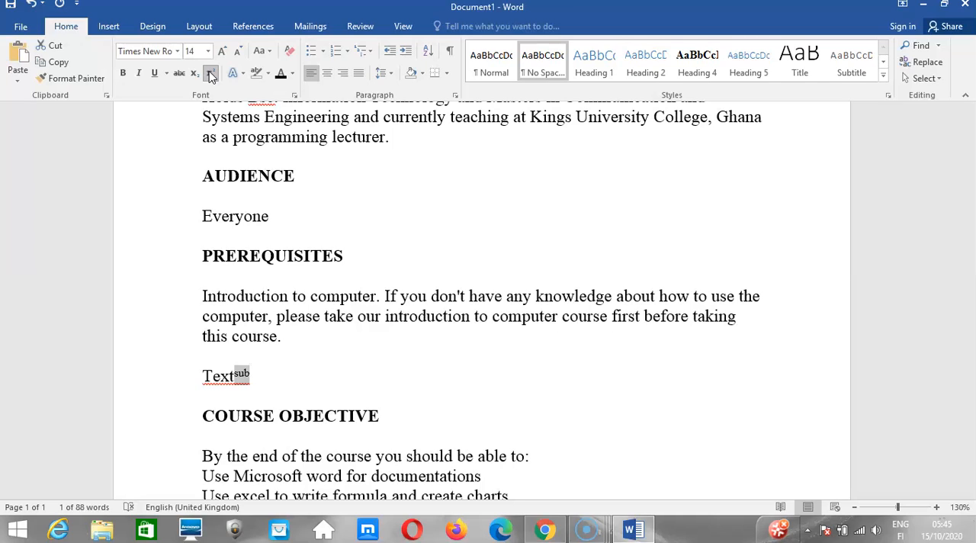
left_click(211, 74)
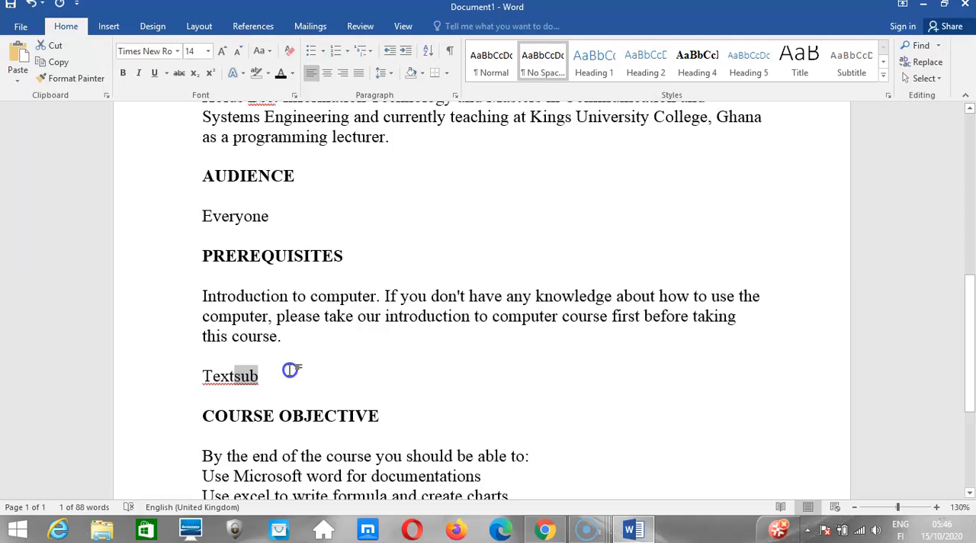
Undo the Textsub edits back to the number 2, and delete that practice line below the PREREQUISITES paragraph.
key("ctrl+shift+equal")
key("ctrl+z")
key("ctrl+z")
key("ctrl+z")
key("ctrl+z")
key("ctrl+shift+equal")
type("4")
key("ctrl+z")
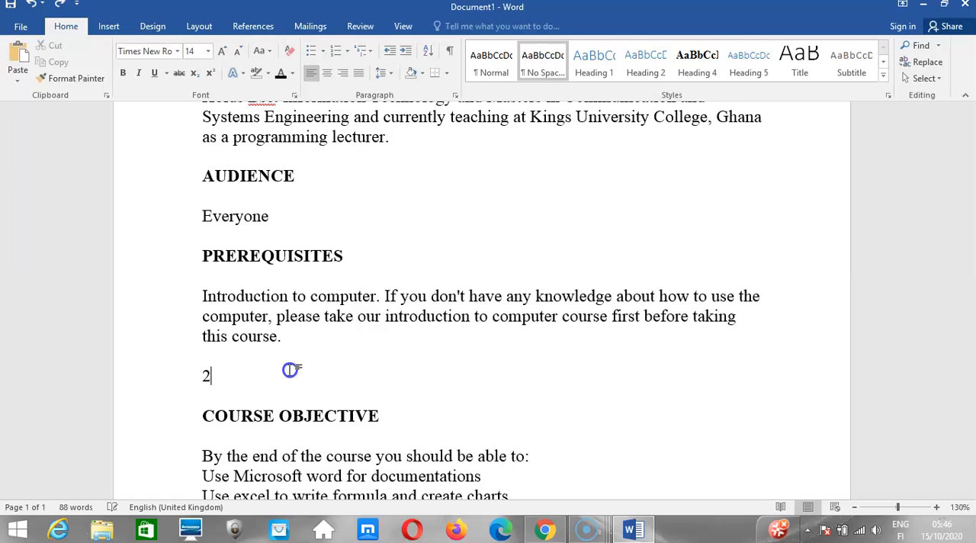
key("BackSpace")
key("BackSpace")
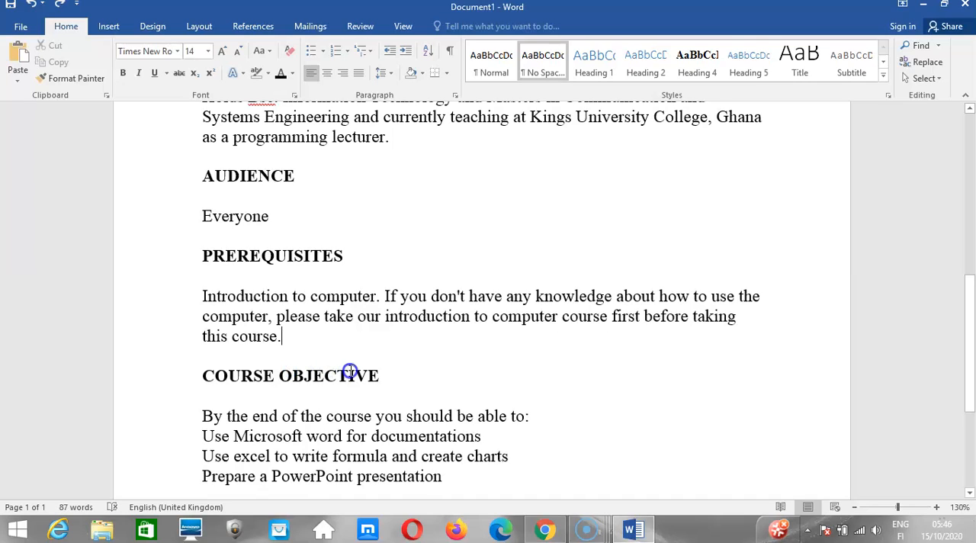
Switch to the Kuulchat lesson in Chrome and examine the Text alignments section with its alignment examples.
left_click(545, 529)
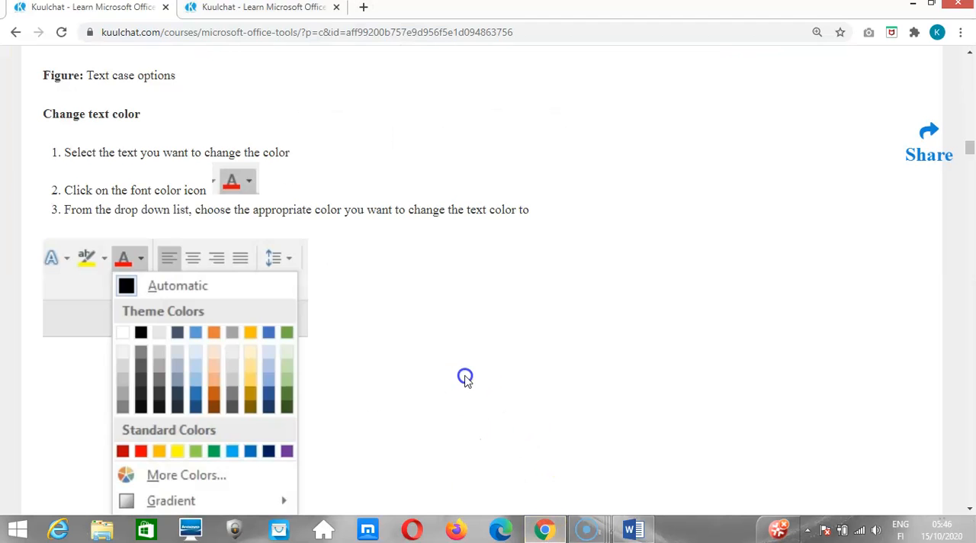
scroll(467, 380, "down", 1)
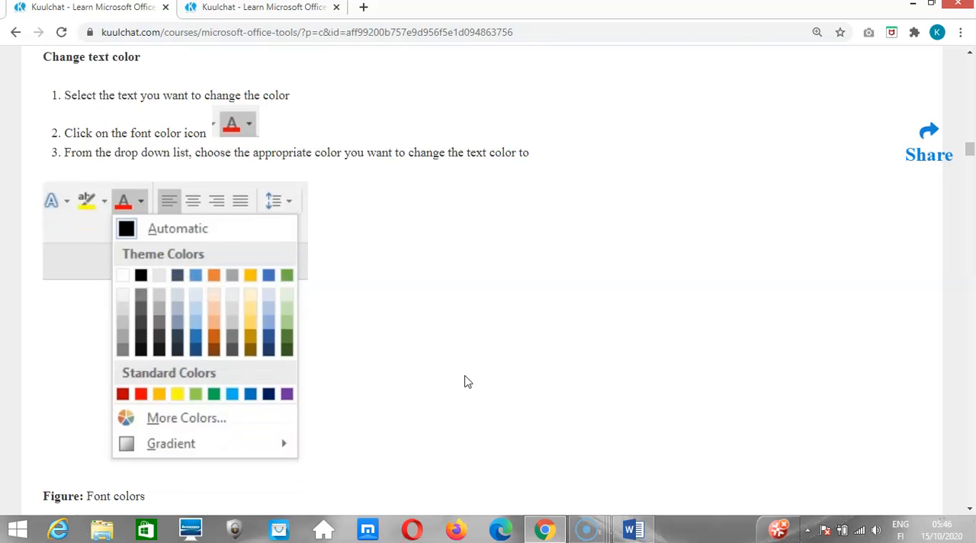
scroll(467, 381, "down", 1)
scroll(467, 381, "down", 1)
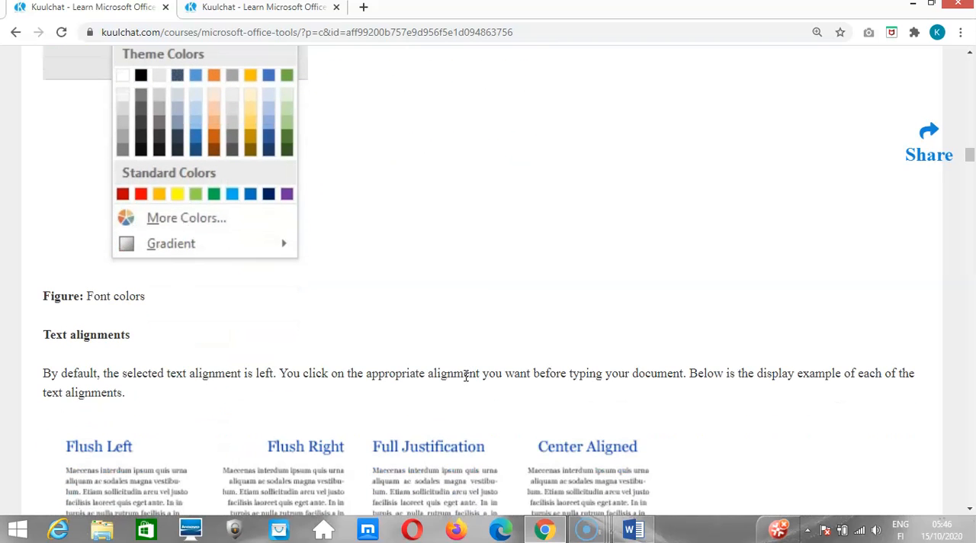
scroll(467, 375, "down", 1)
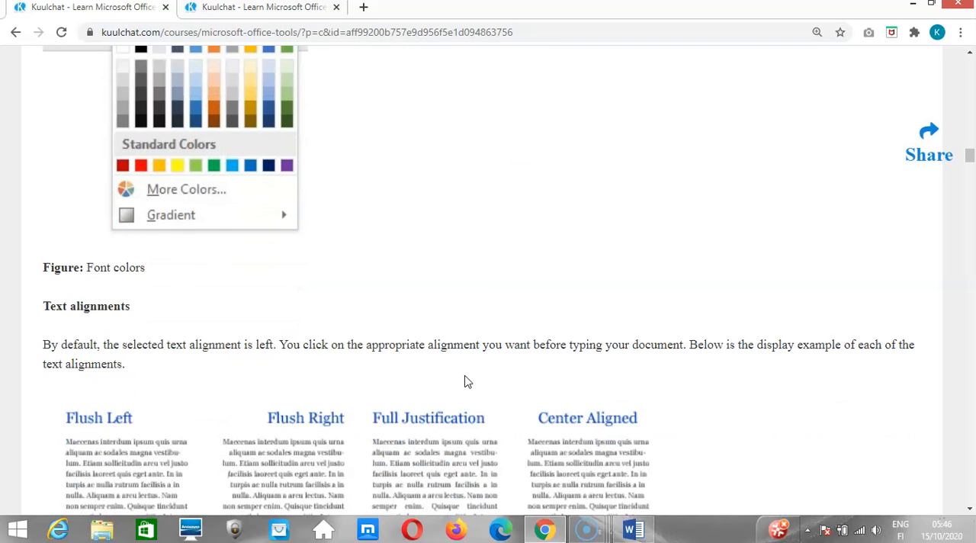
scroll(468, 381, "down", 1)
scroll(467, 381, "down", 4)
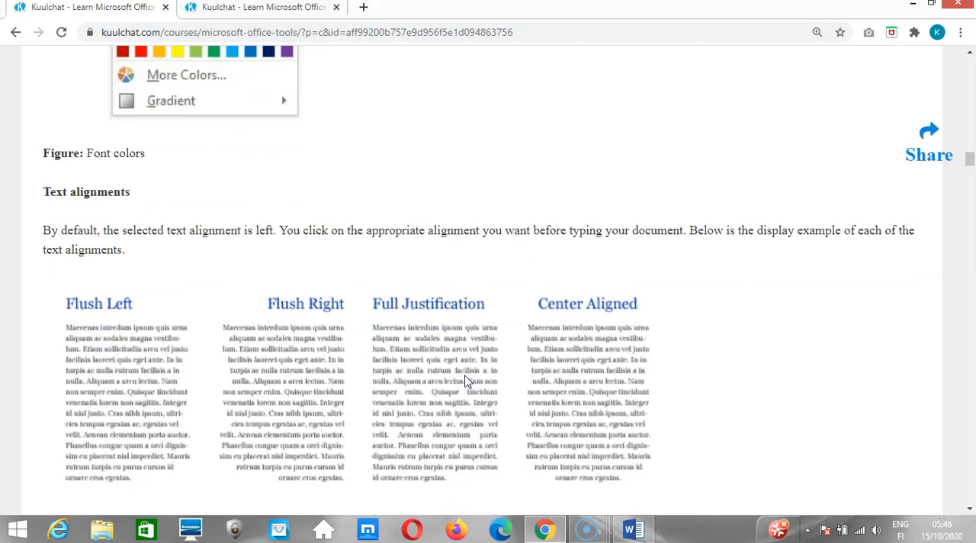
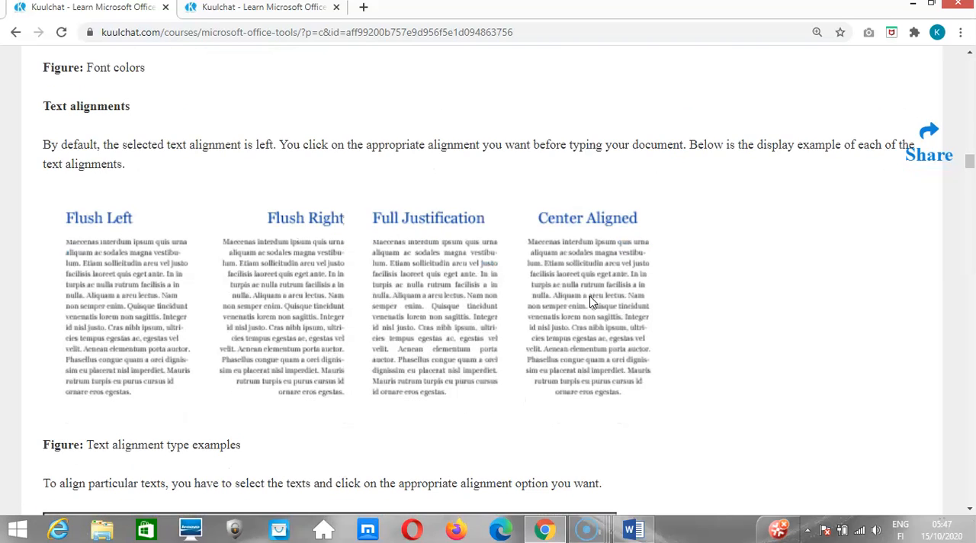
Examine the lesson's figure of Word's left, center, right and justified alignment options and the list of text alignment shortcuts below it.
scroll(590, 301, "down", 1)
scroll(591, 301, "down", 2)
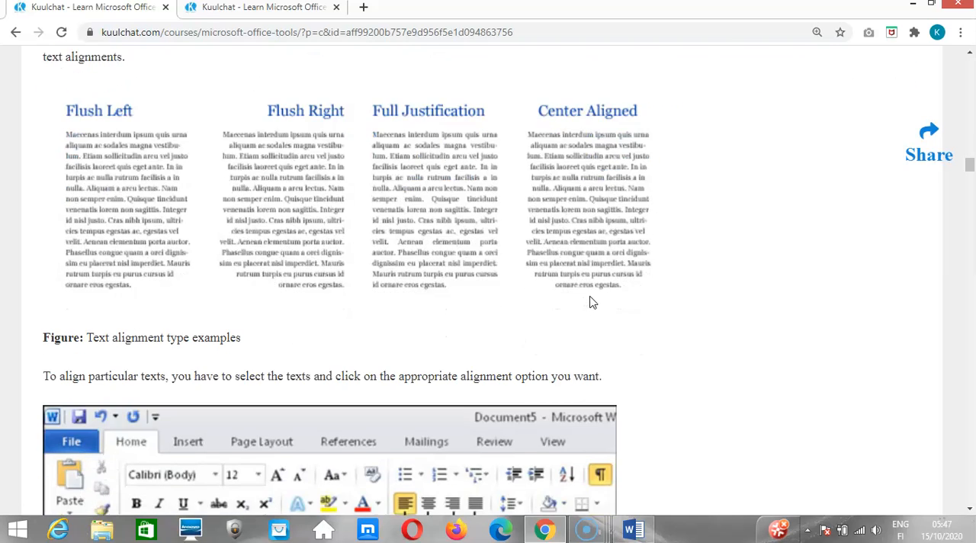
scroll(591, 301, "down", 2)
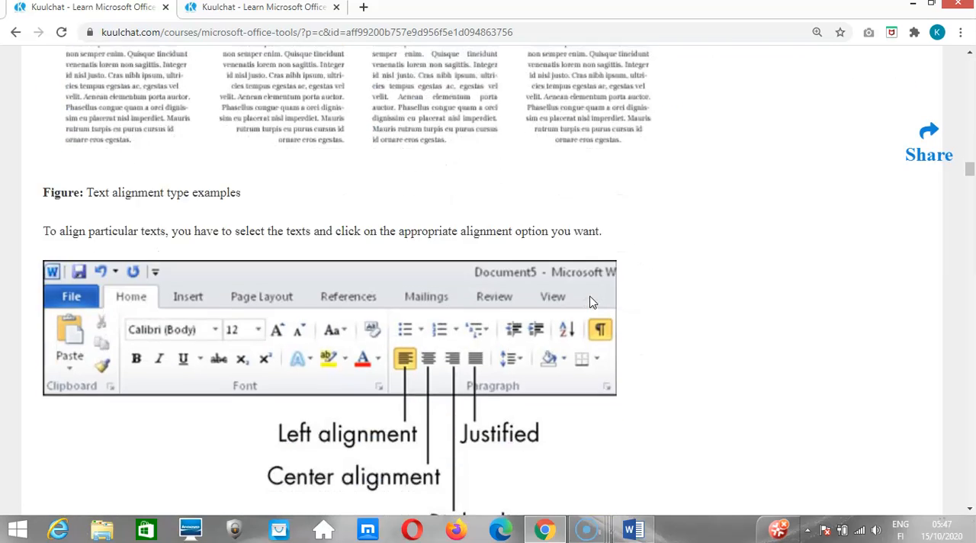
scroll(590, 301, "down", 2)
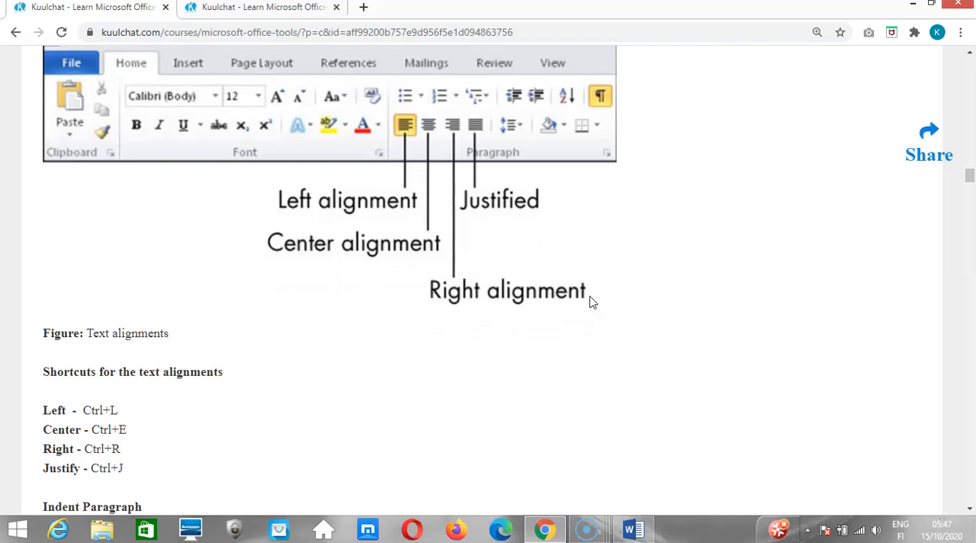
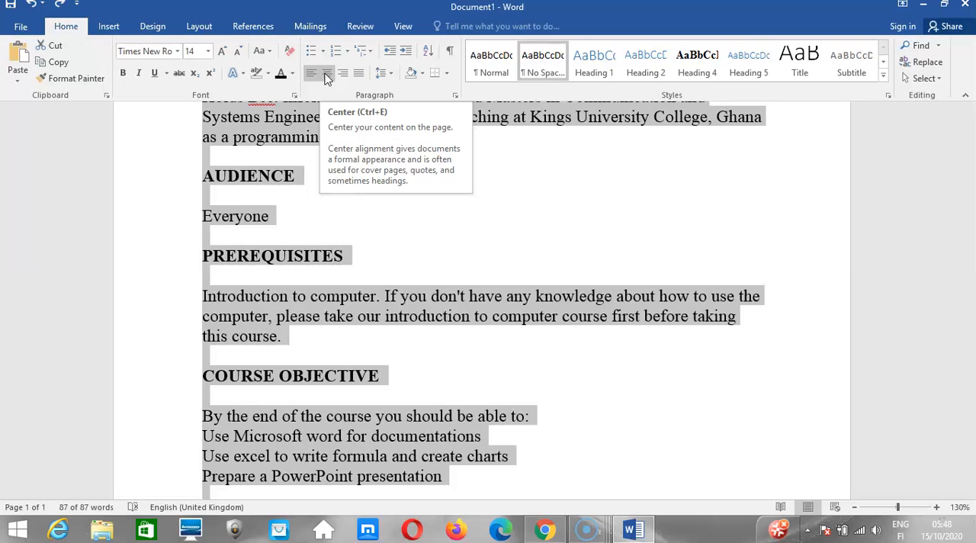
Center-align the entire selected document, check the layout, and change the alignment to right.
left_click(325, 74)
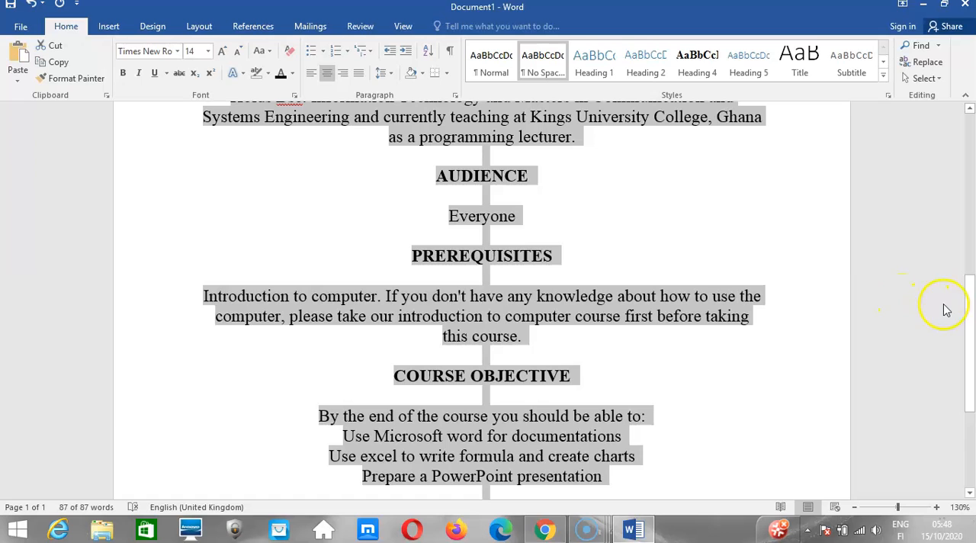
left_click_drag(970, 308, 971, 148)
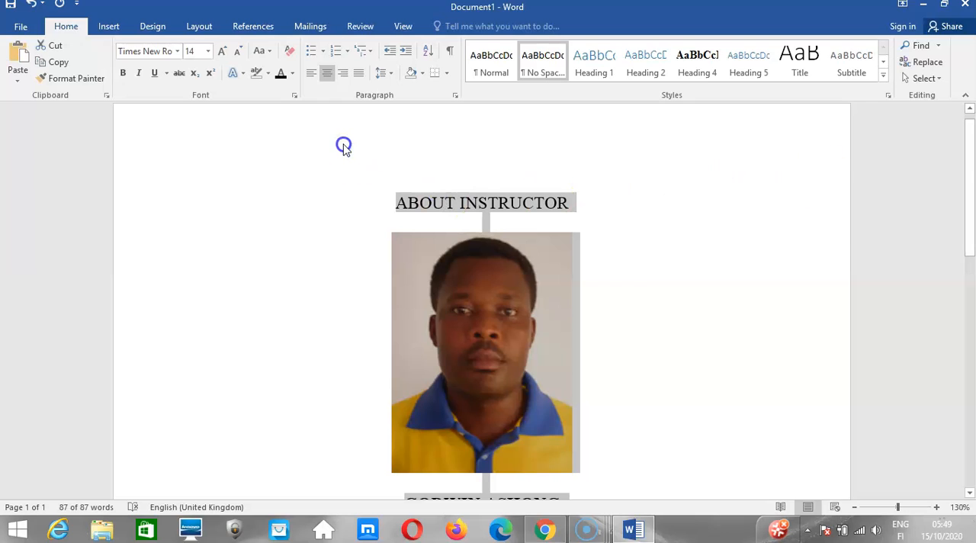
left_click(343, 74)
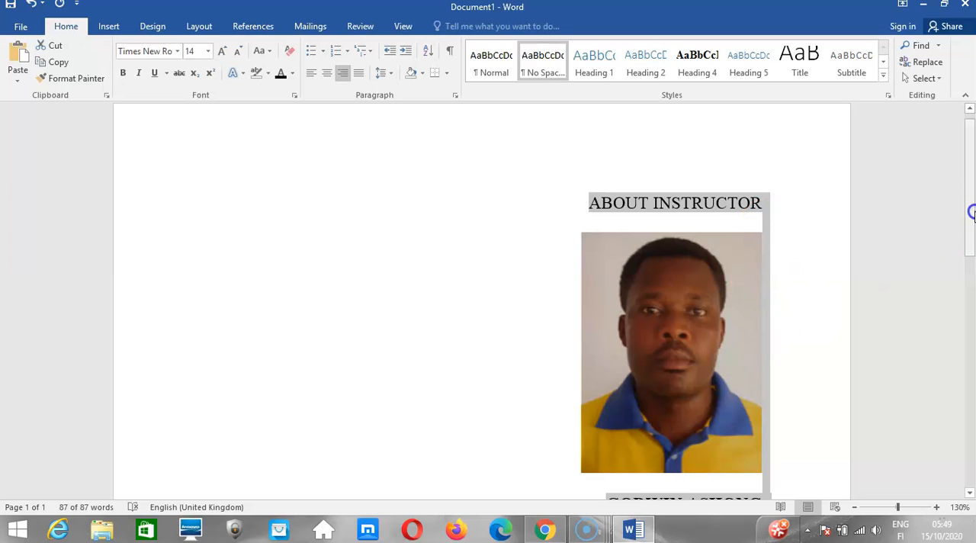
left_click_drag(972, 215, 972, 469)
left_click_drag(972, 421, 969, 185)
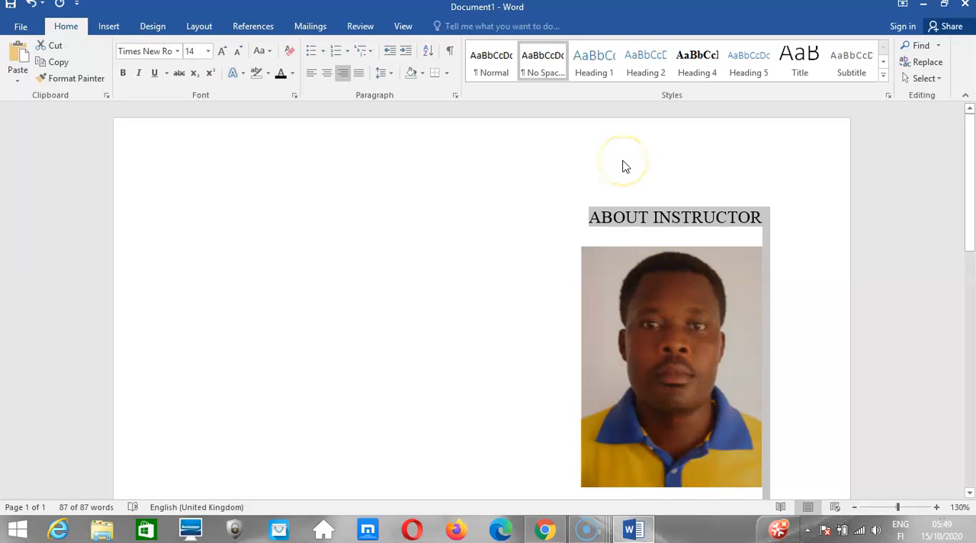
Open the page header for editing and place the cursor in the footer at the end of the page.
left_click(436, 167)
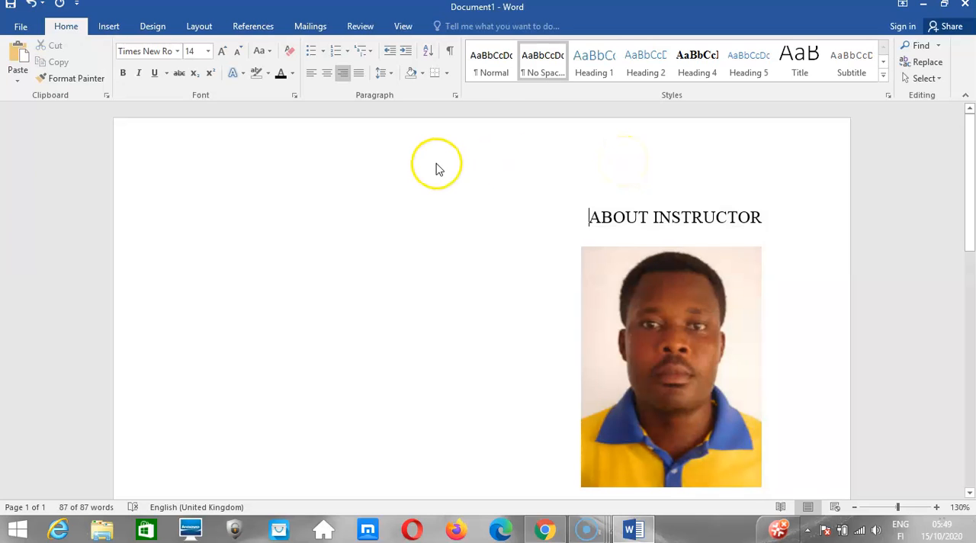
double_click(436, 164)
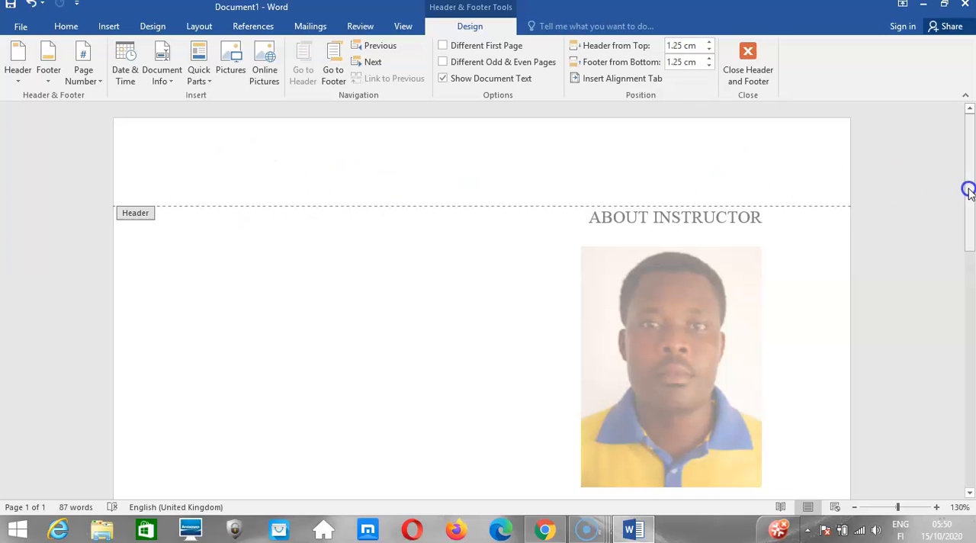
left_click_drag(969, 191, 968, 441)
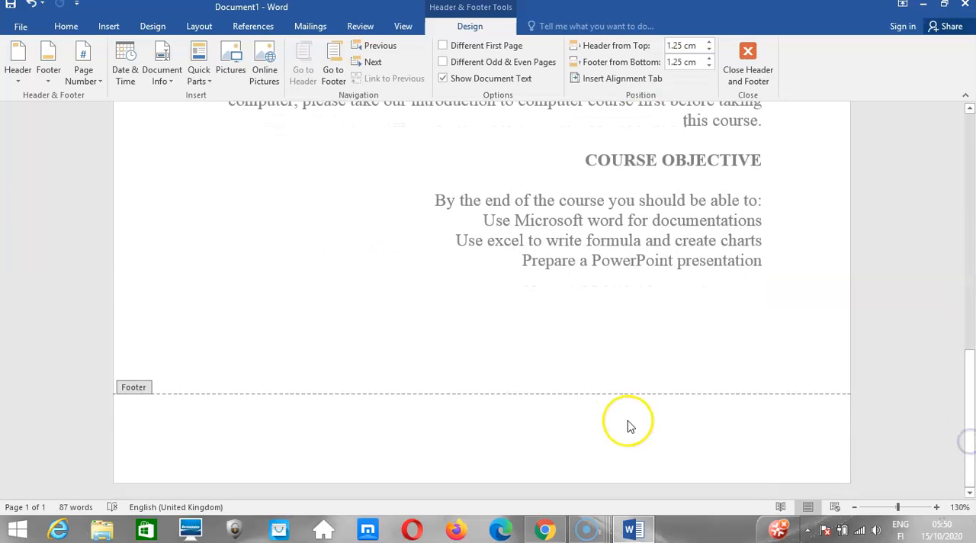
left_click(388, 425)
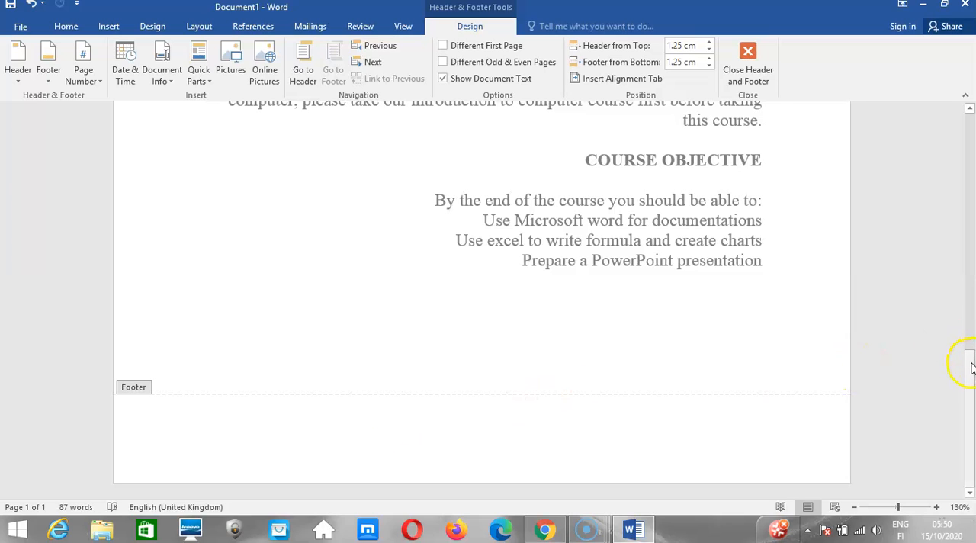
Place the cursor back in the header, show the text alignment options for it, and return to the document body.
left_click_drag(971, 368, 972, 119)
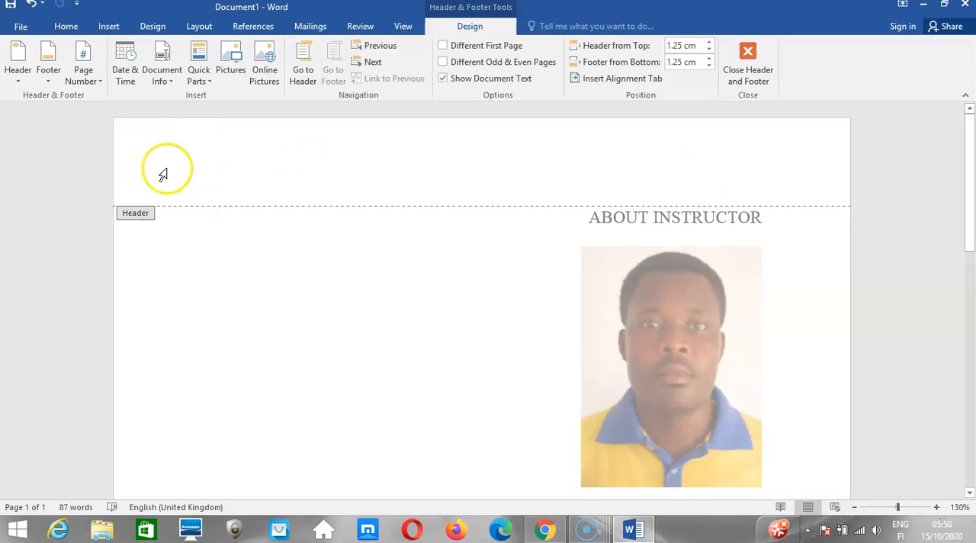
left_click(241, 173)
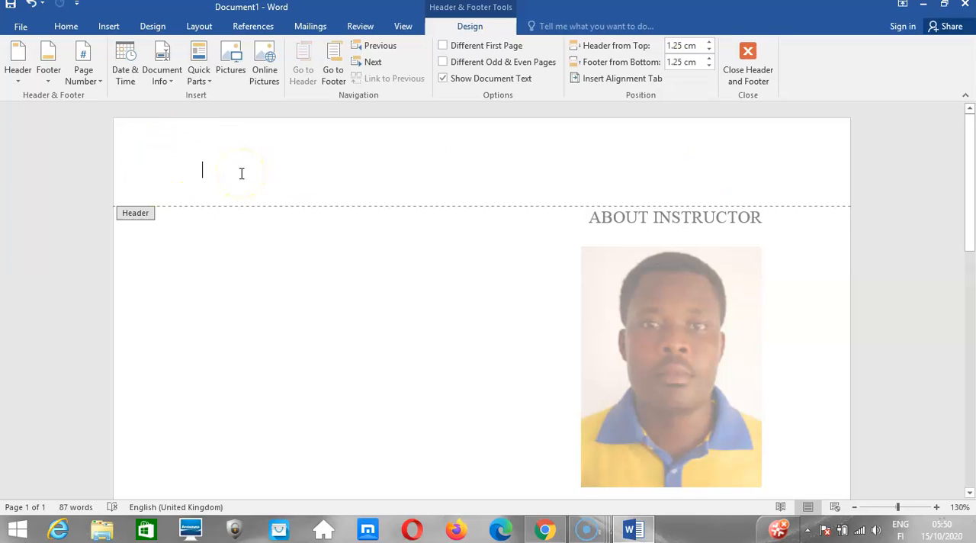
left_click(71, 28)
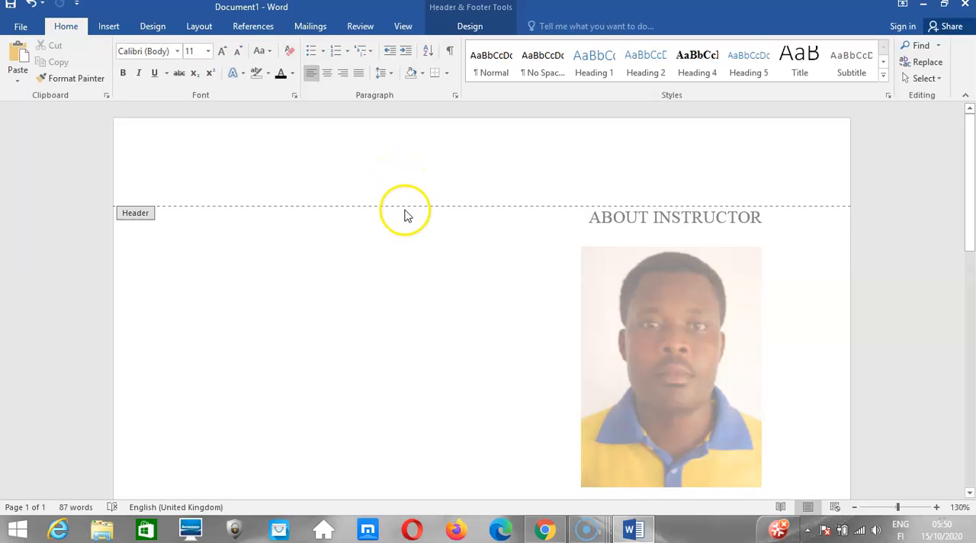
double_click(404, 276)
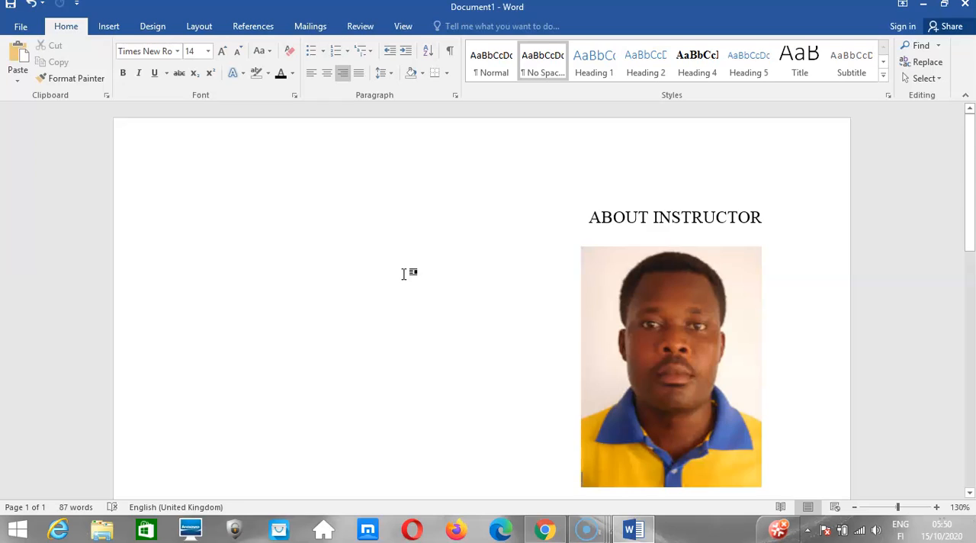
Justify all of the document's content and check how the paragraphs line up with both margins.
key("ctrl+a")
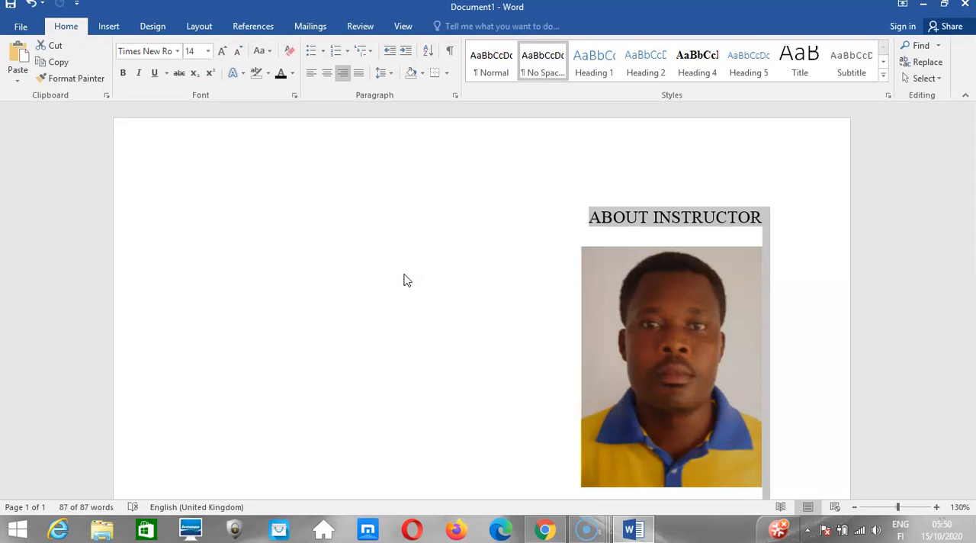
left_click(359, 76)
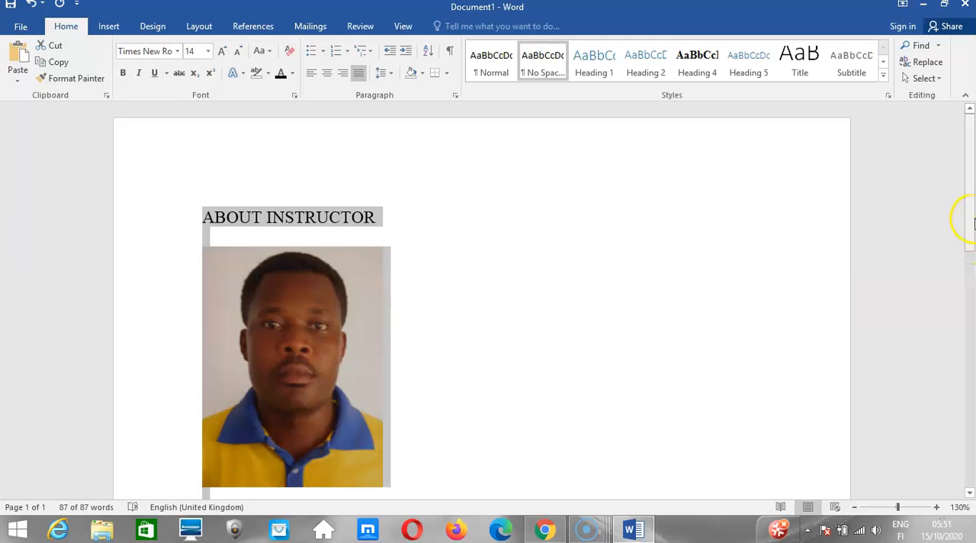
left_click_drag(973, 221, 968, 392)
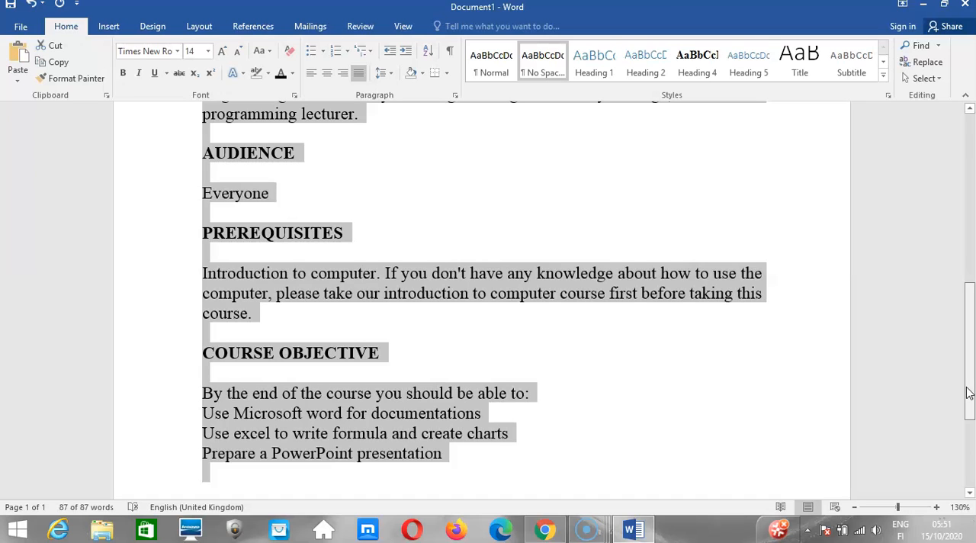
left_click_drag(968, 393, 968, 388)
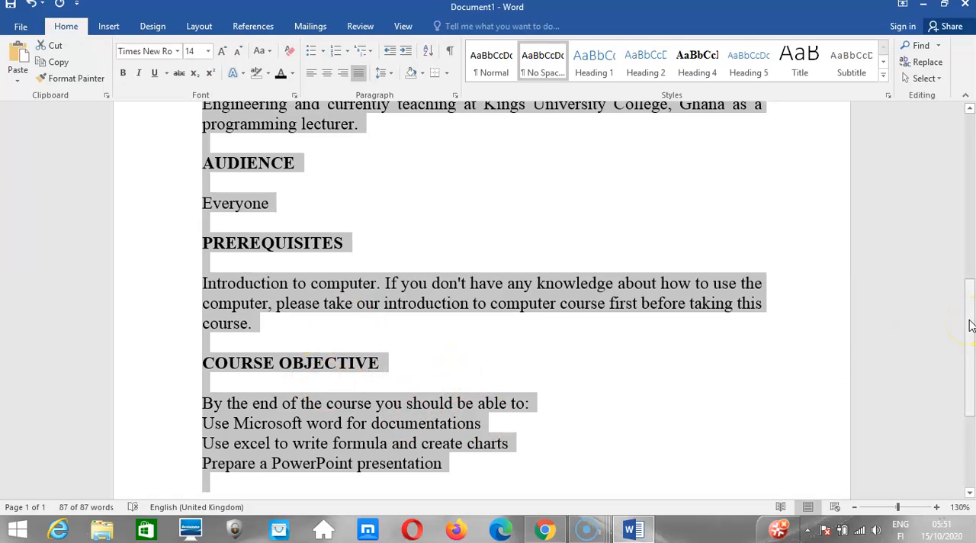
left_click_drag(966, 316, 973, 282)
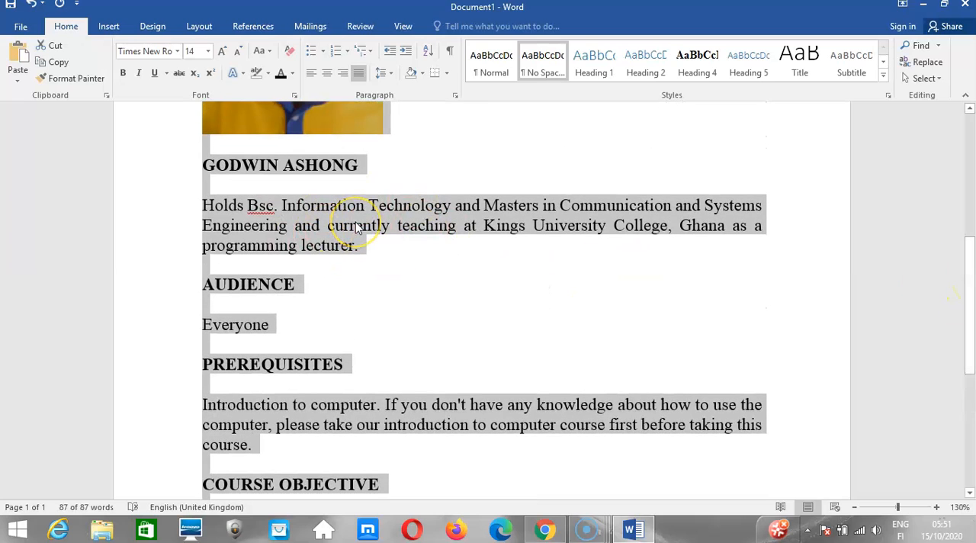
Switch to the Kuulchat lesson in Chrome and review the text alignment examples, options figure and shortcut list.
left_click(543, 532)
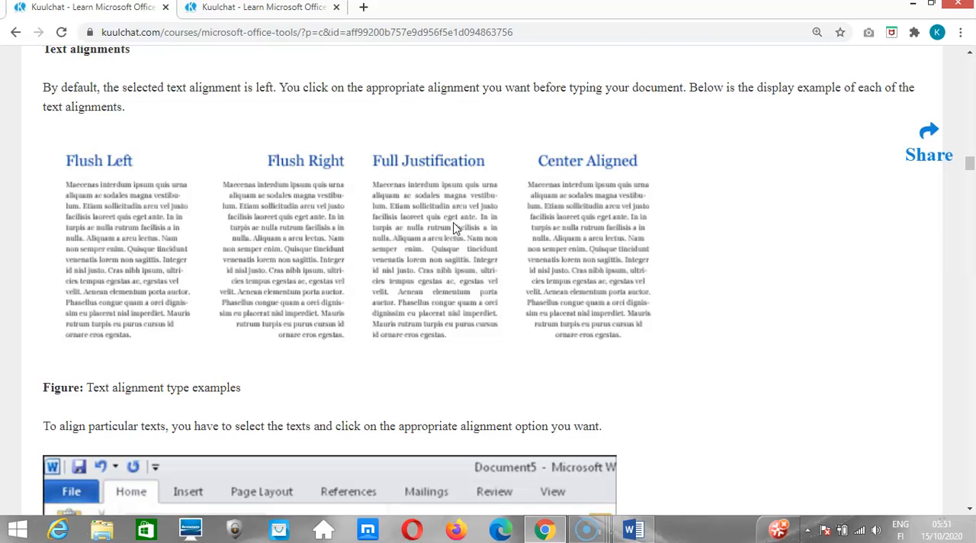
scroll(454, 227, "down", 2)
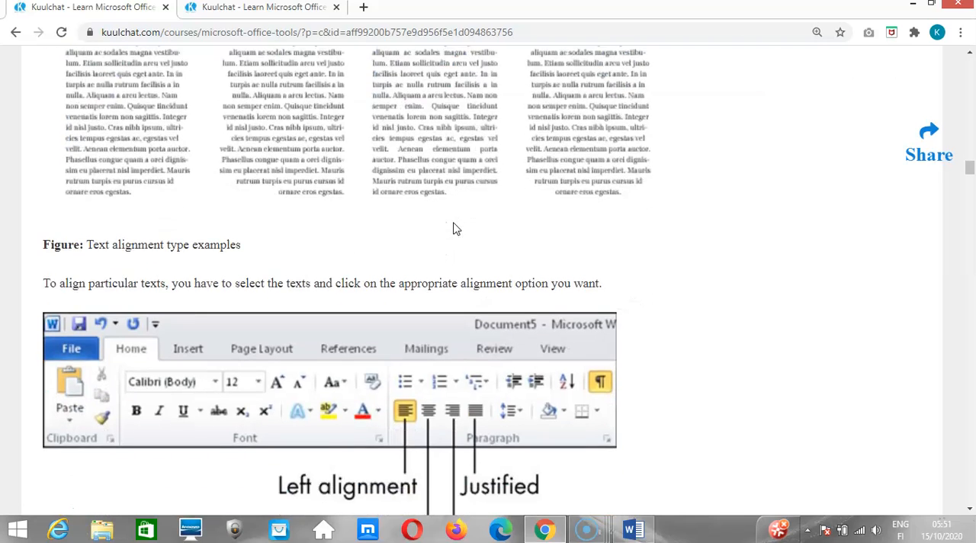
scroll(455, 227, "down", 3)
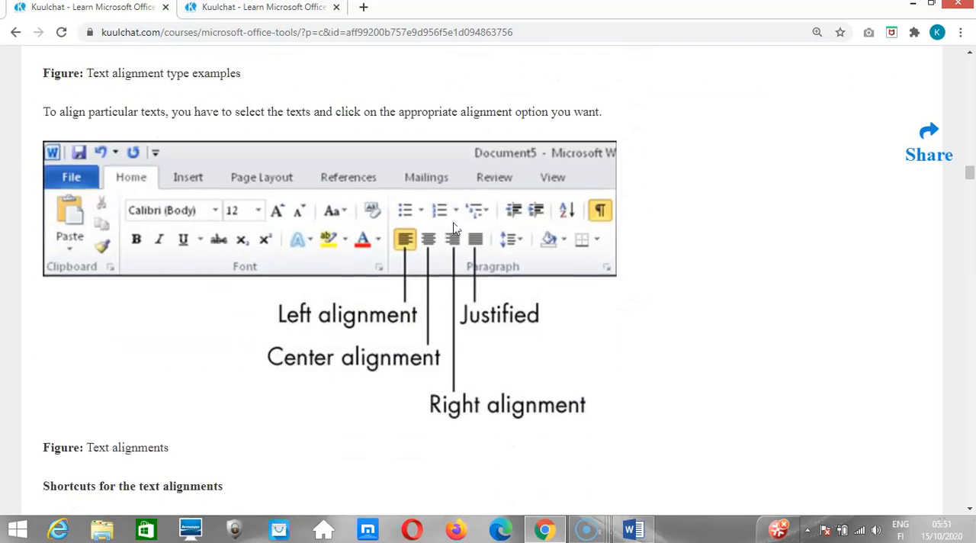
scroll(454, 227, "down", 1)
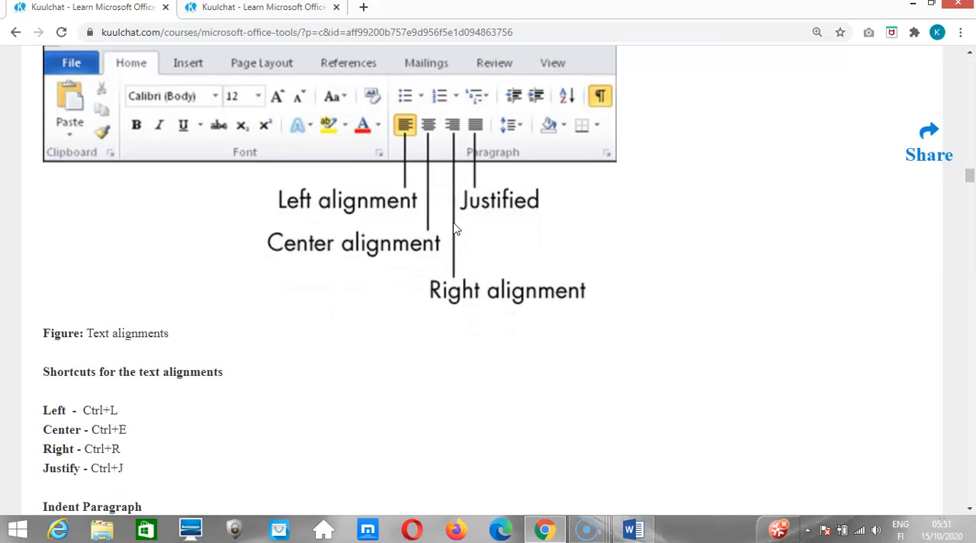
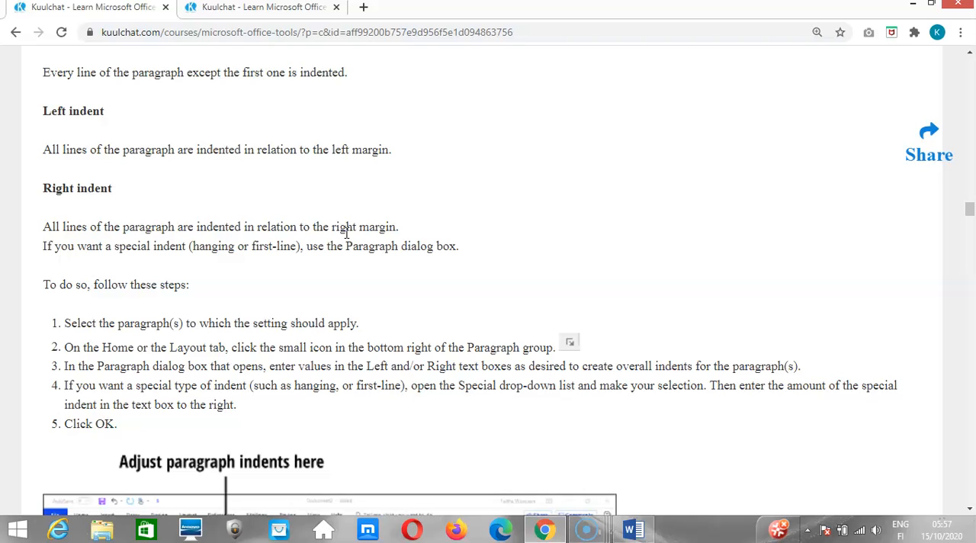
Review the lesson's Indent Paragraph figure and the descriptions of first-line, hanging, left and right indents.
scroll(347, 233, "up", 3)
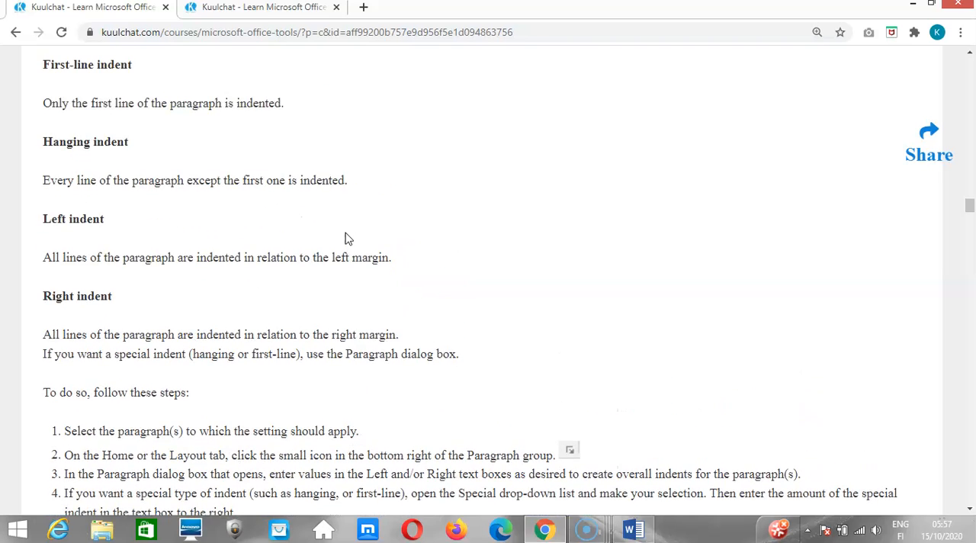
scroll(347, 238, "up", 2)
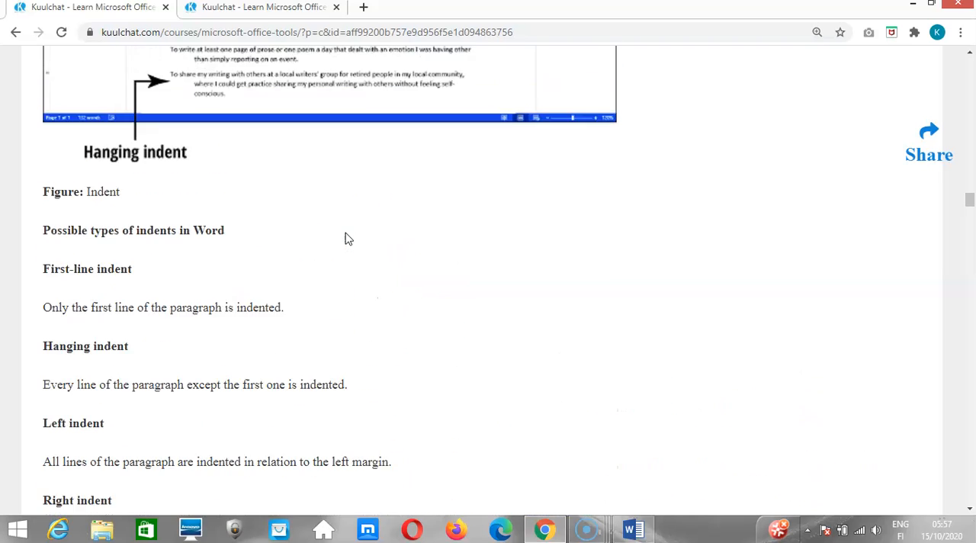
scroll(347, 239, "down", 2)
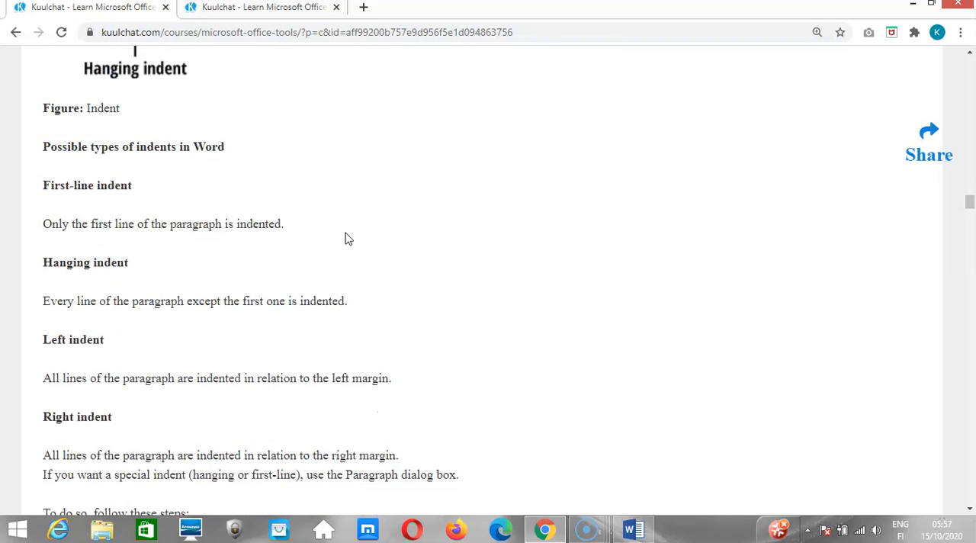
scroll(347, 239, "down", 1)
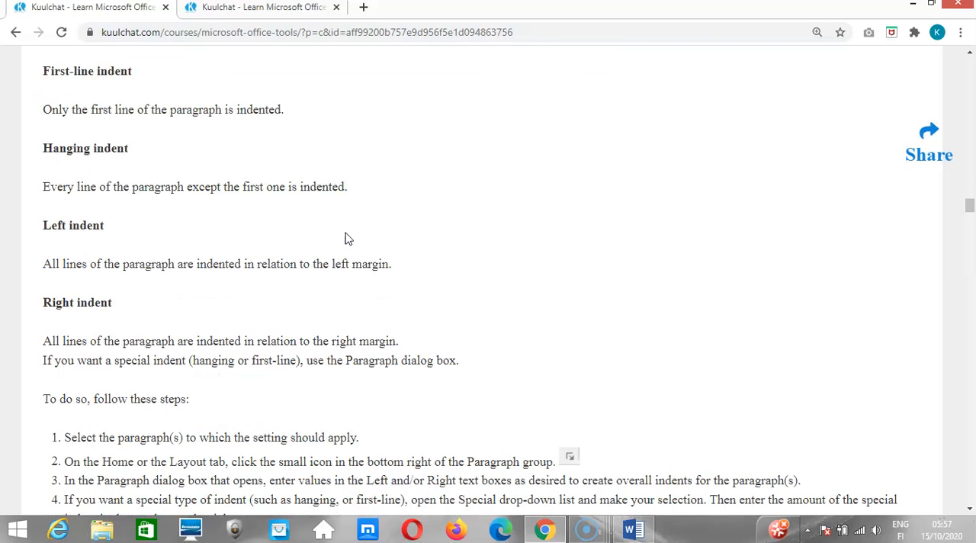
scroll(347, 239, "down", 1)
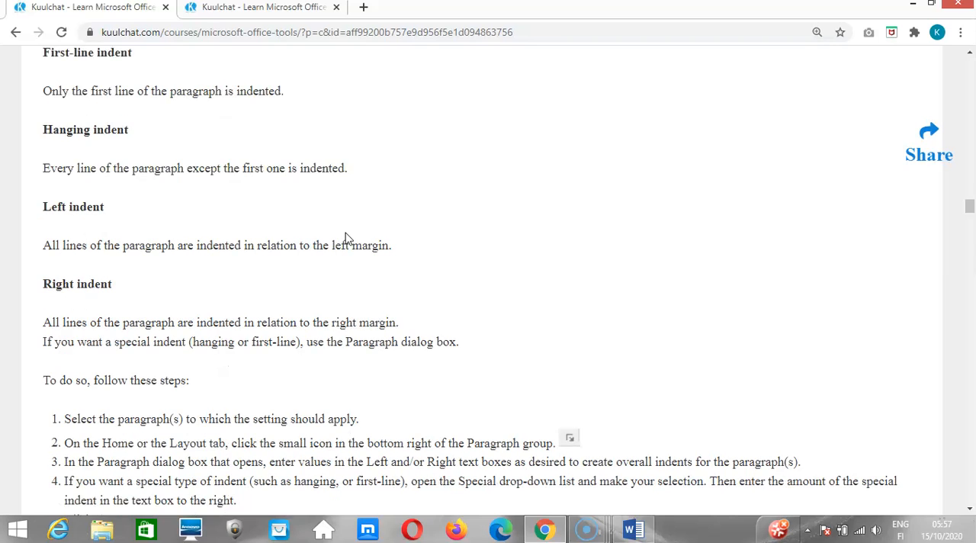
scroll(347, 238, "up", 2)
scroll(347, 238, "up", 5)
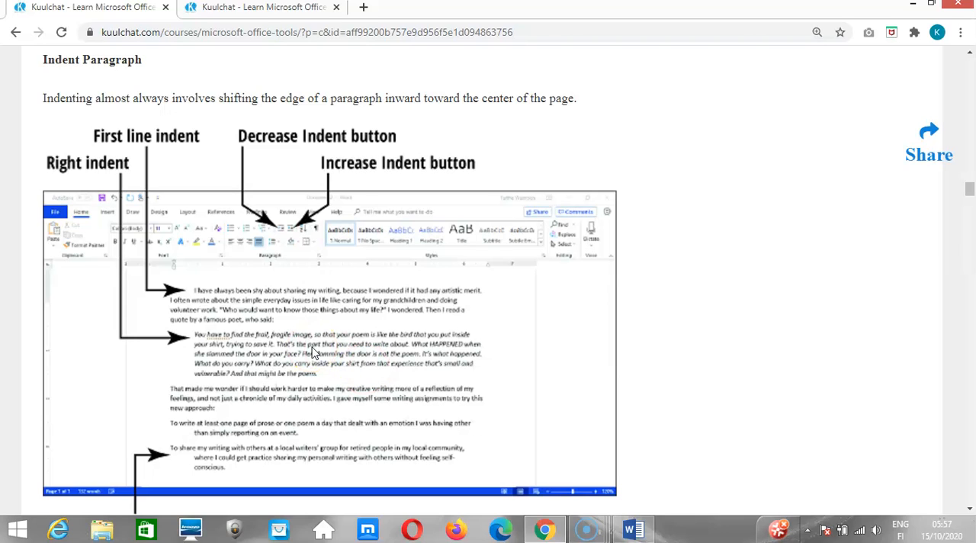
scroll(312, 352, "down", 3)
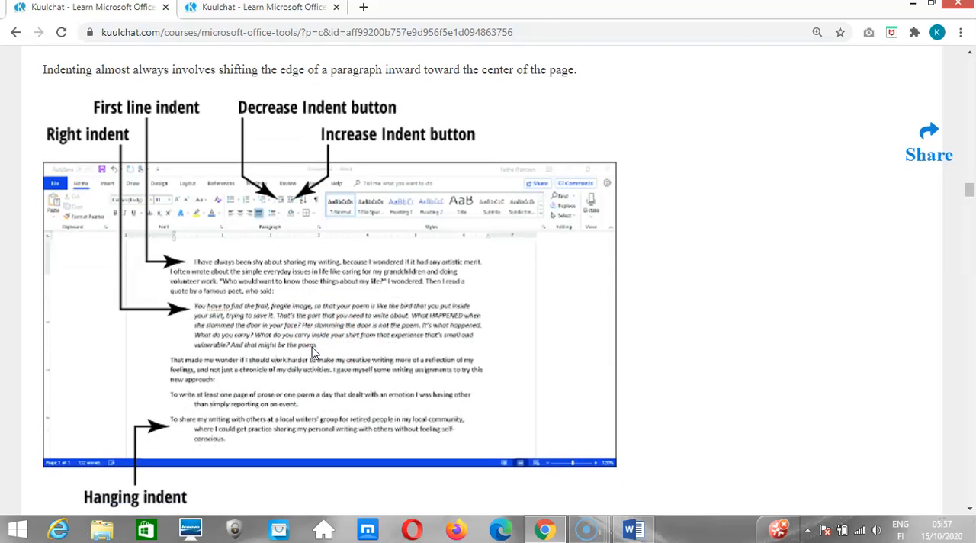
scroll(312, 352, "down", 4)
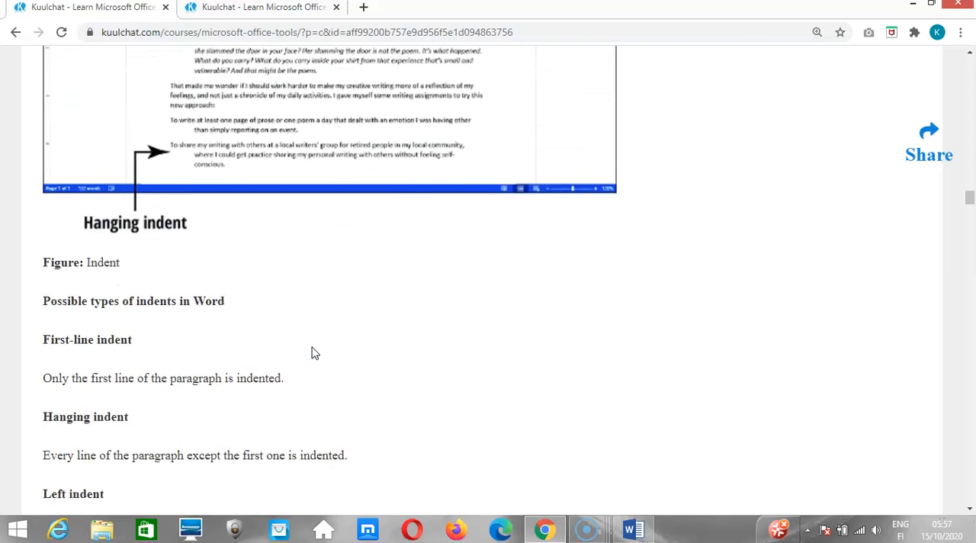
scroll(313, 347, "down", 3)
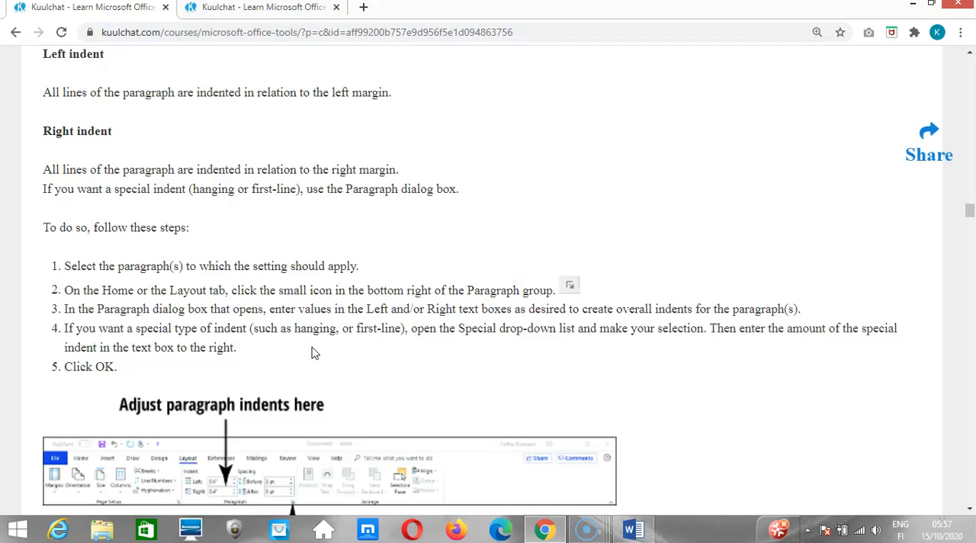
scroll(312, 352, "down", 3)
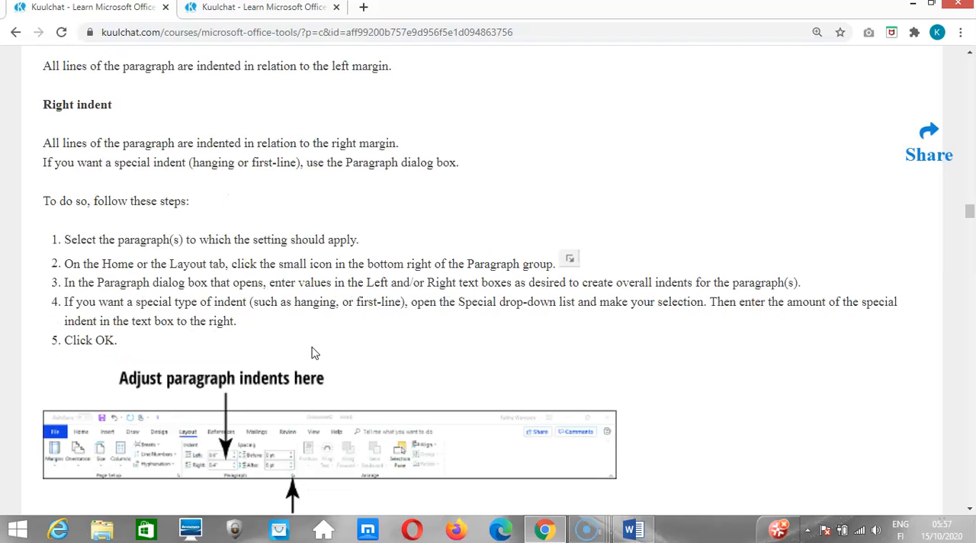
scroll(313, 352, "down", 1)
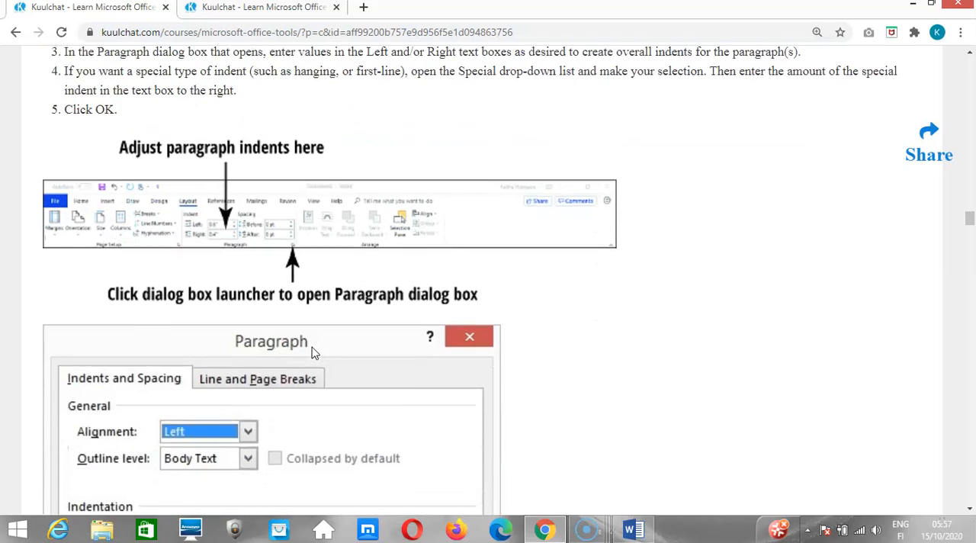
scroll(313, 352, "up", 1)
scroll(313, 352, "up", 5)
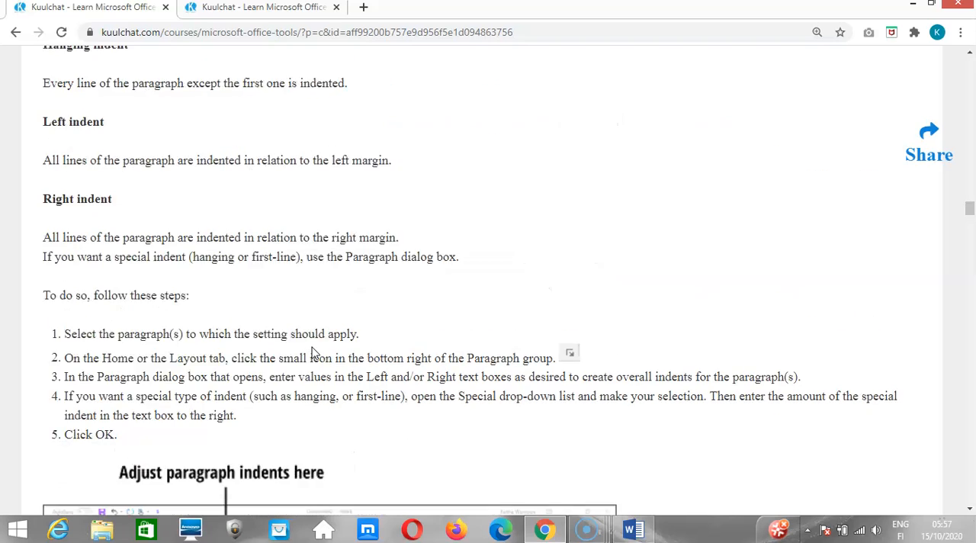
scroll(312, 353, "up", 4)
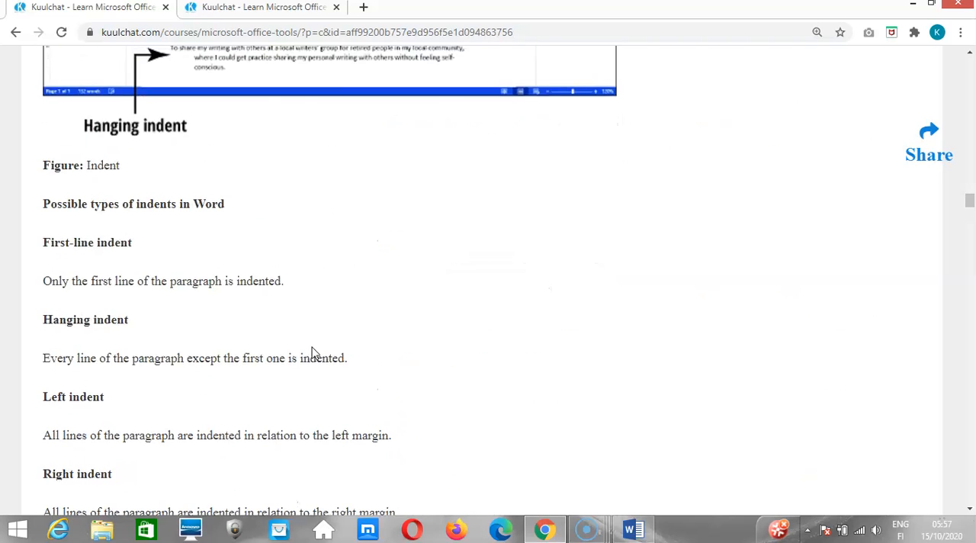
scroll(313, 353, "up", 1)
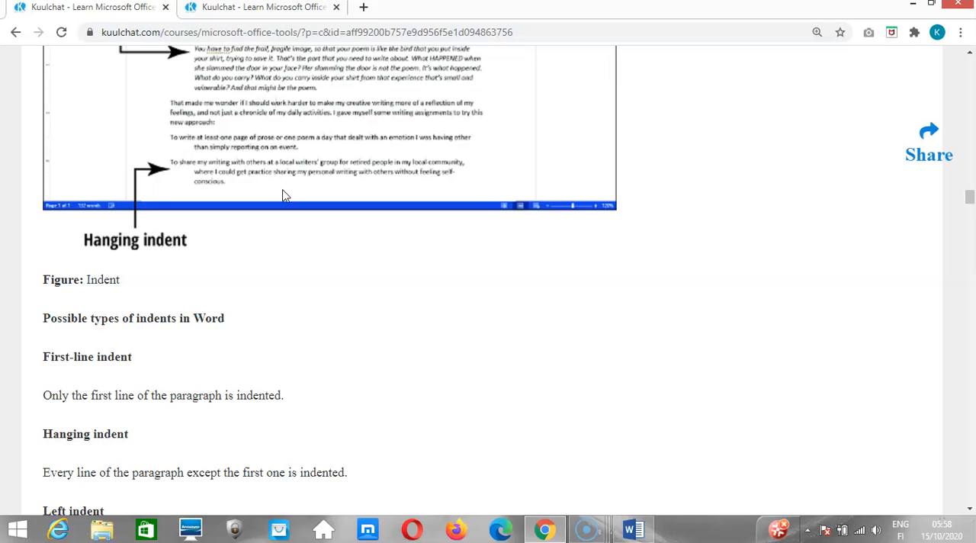
scroll(282, 196, "down", 2)
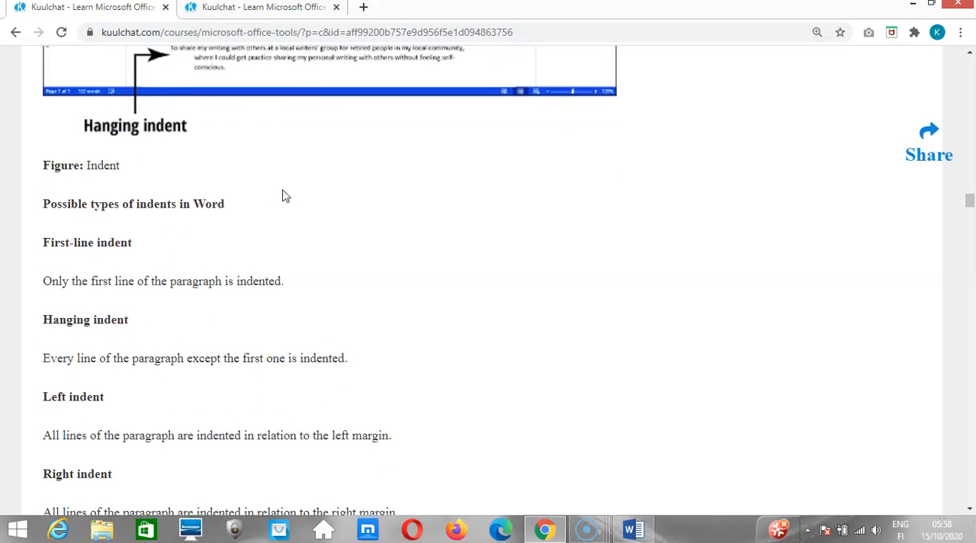
scroll(282, 196, "up", 3)
scroll(282, 196, "up", 3)
Read the lesson's steps for setting a special indent and examine the figure of the Paragraph dialog box.
scroll(282, 196, "down", 2)
scroll(282, 196, "down", 4)
scroll(282, 196, "down", 4)
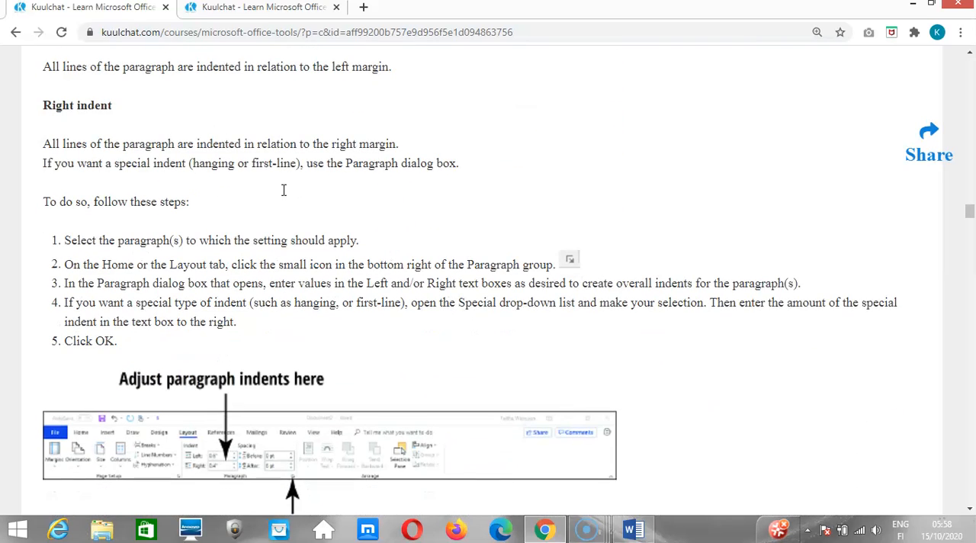
scroll(283, 189, "down", 1)
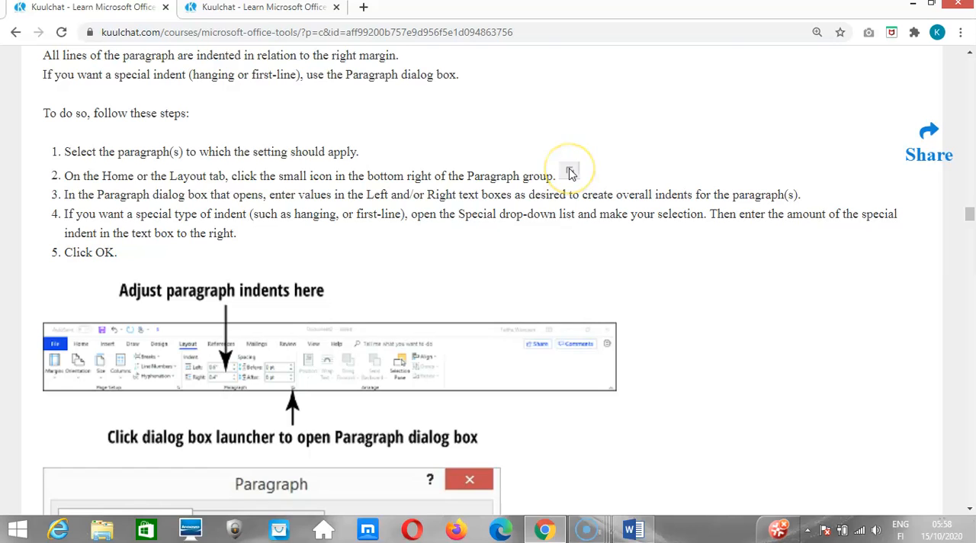
scroll(569, 171, "down", 3)
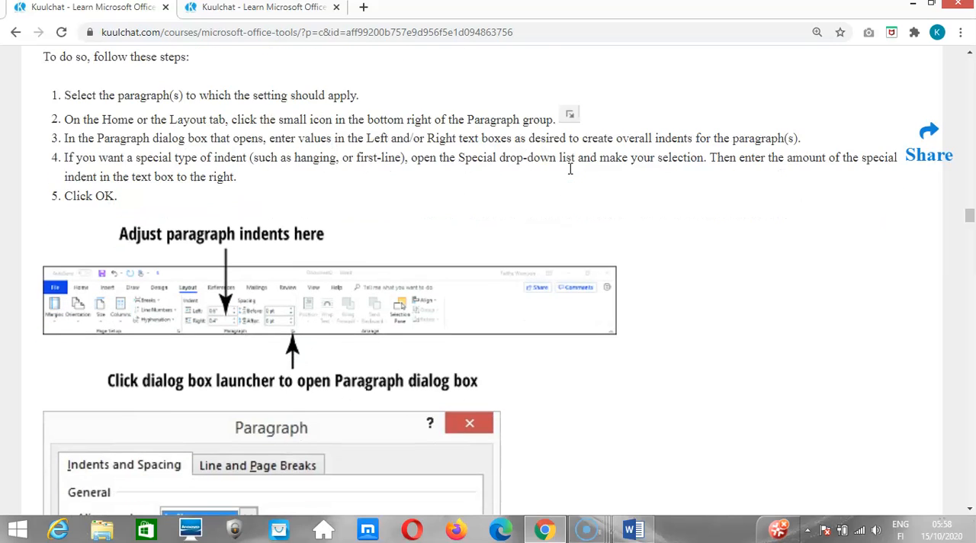
scroll(568, 174, "down", 3)
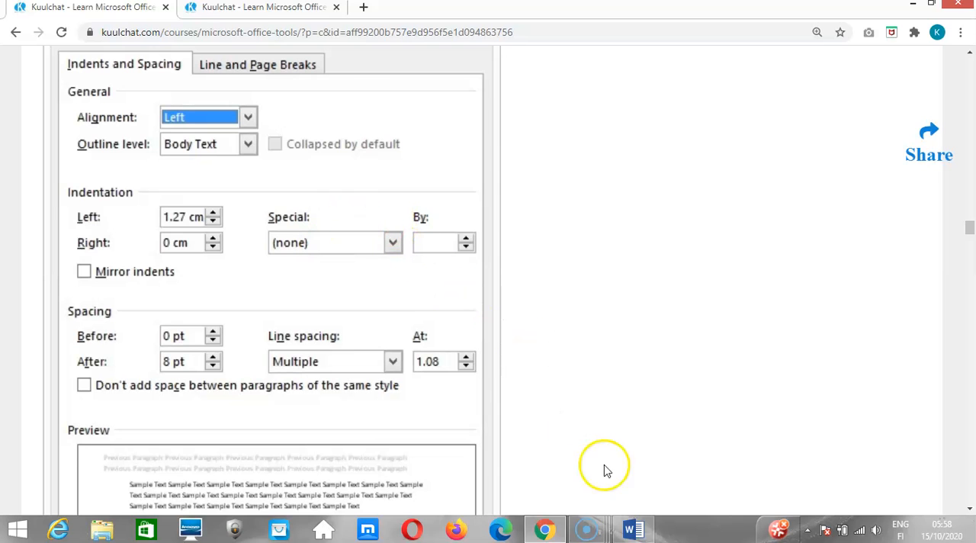
Switch to the Word document and select the whole three-line biography paragraph above the AUDIENCE heading.
left_click(632, 528)
key("ctrl+a")
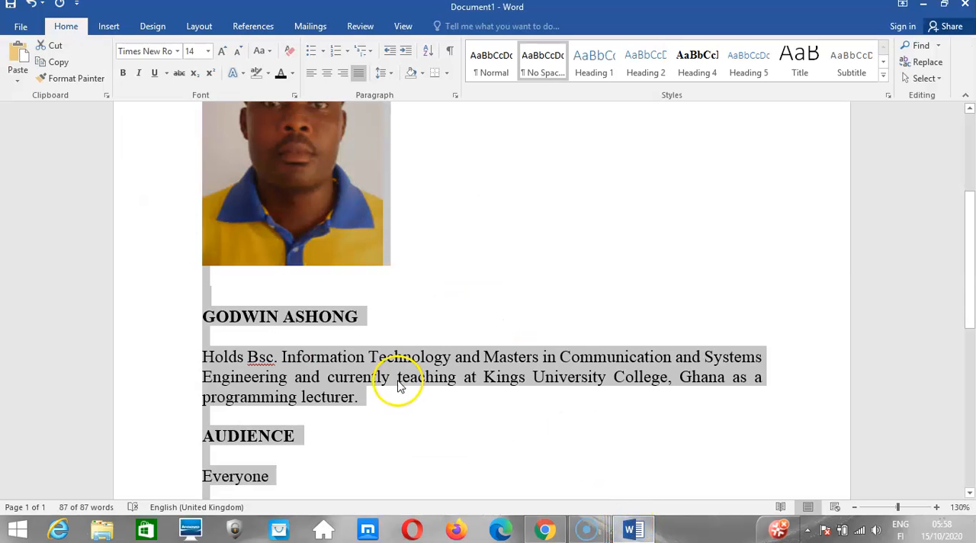
left_click(243, 368)
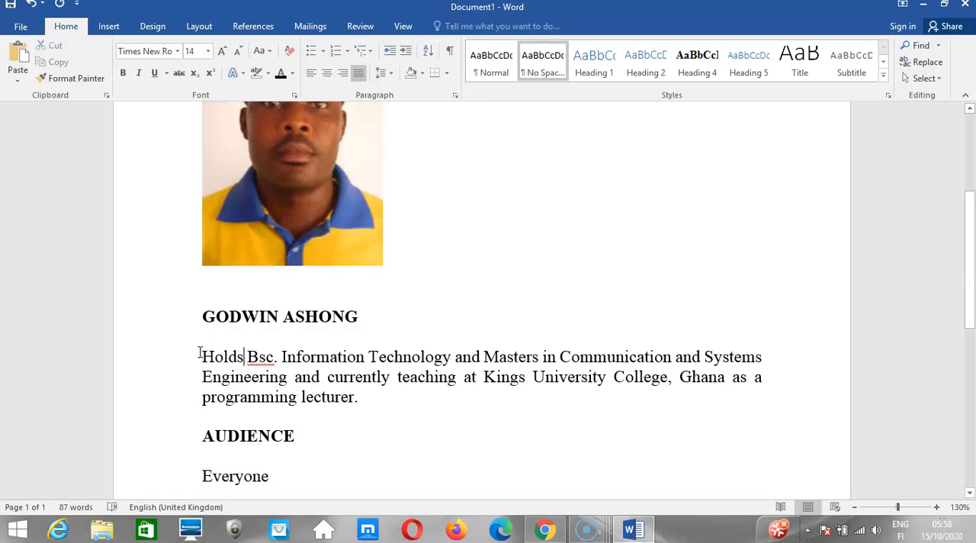
left_click_drag(200, 354, 373, 408)
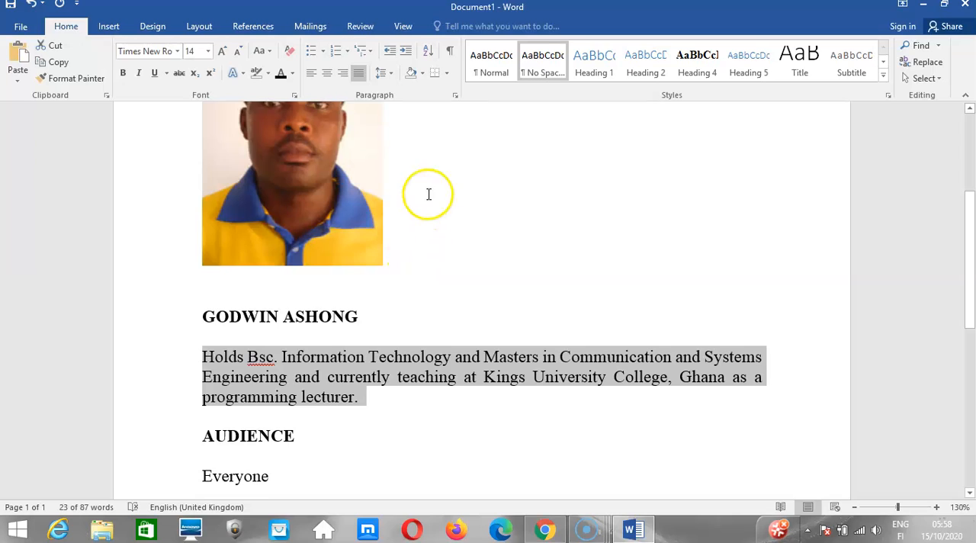
Try a first-line indent of 2.2 cm on the selected biography paragraph, and undo it.
left_click(455, 96)
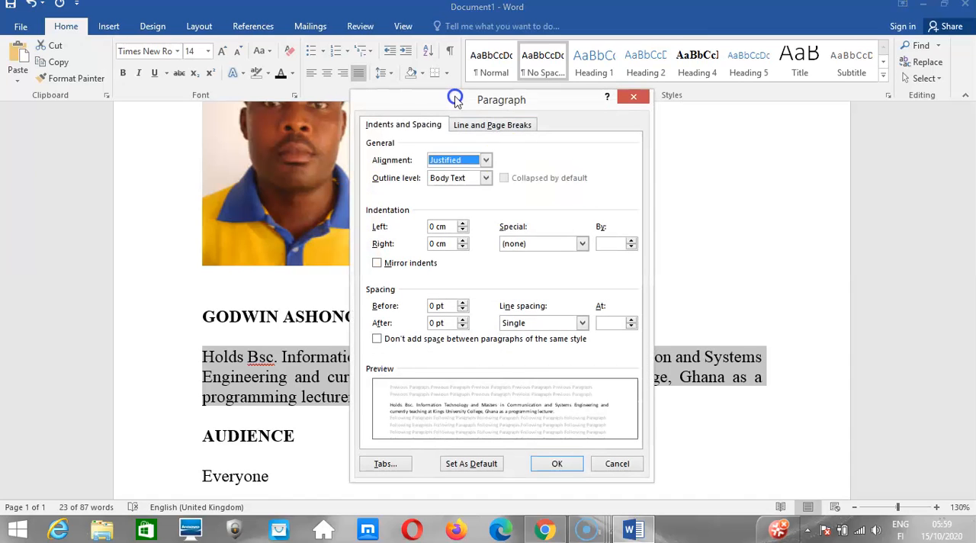
left_click(580, 244)
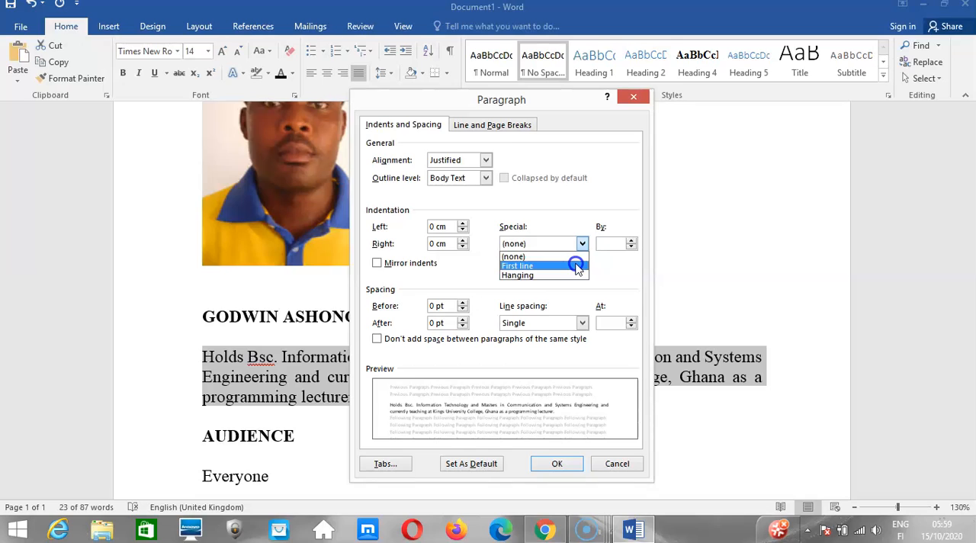
left_click(577, 266)
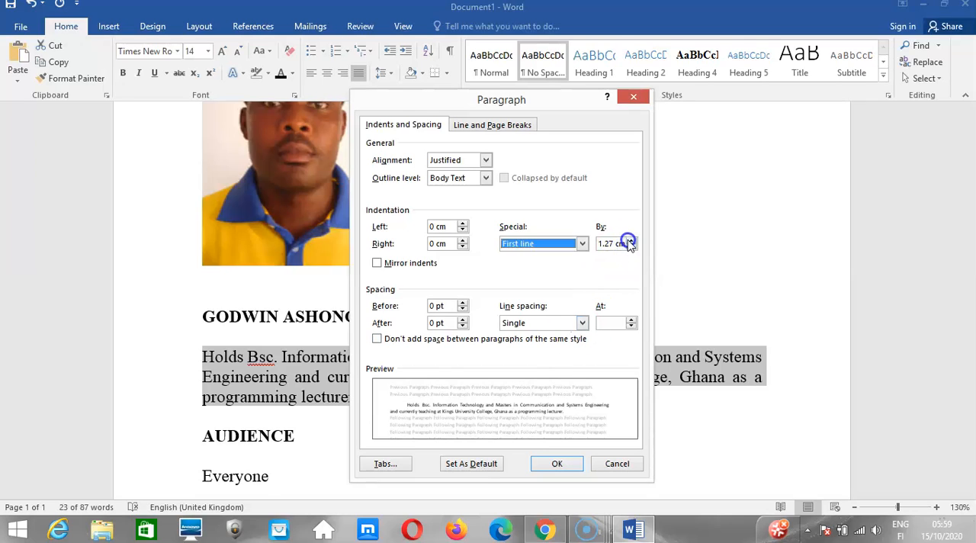
left_click(629, 243)
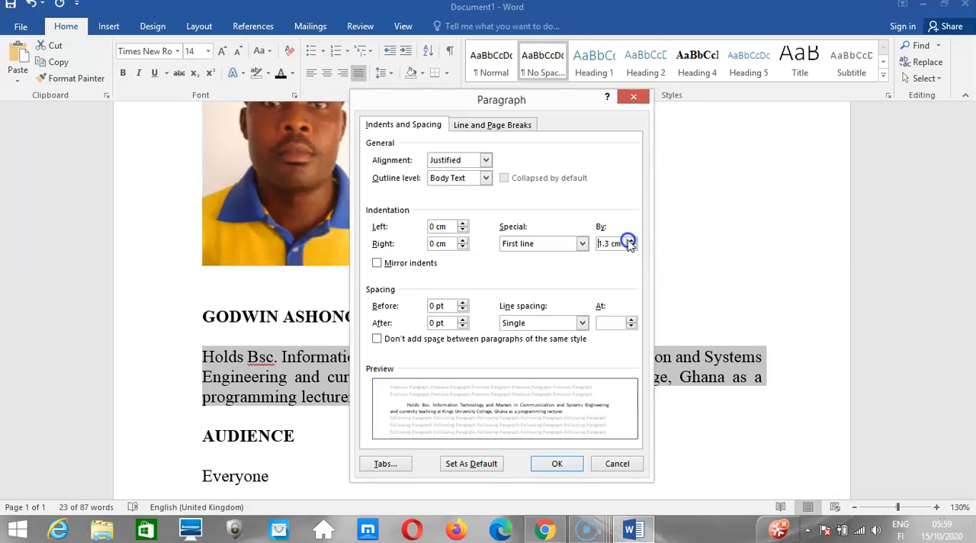
left_click(629, 241)
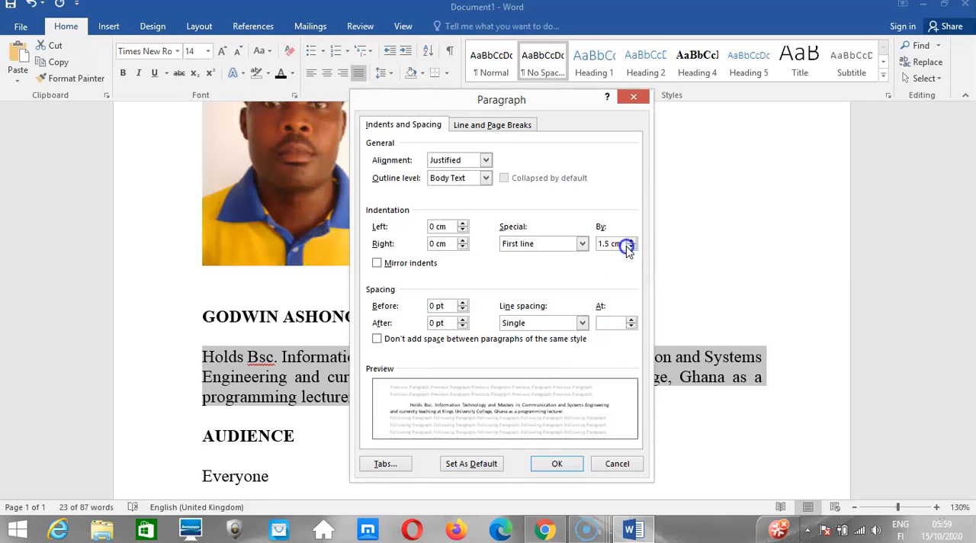
left_click(630, 241)
left_click(630, 241)
left_click(629, 241)
left_click(630, 241)
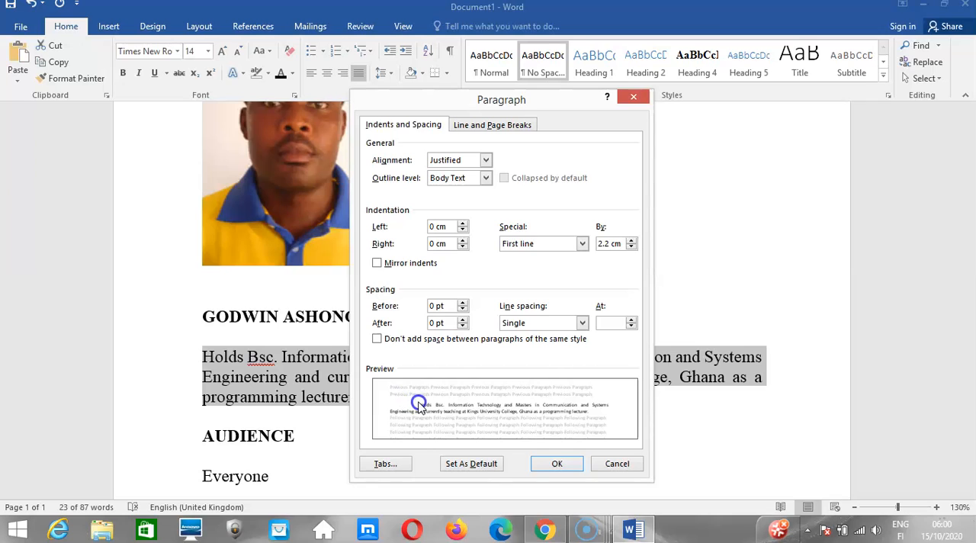
left_click(559, 466)
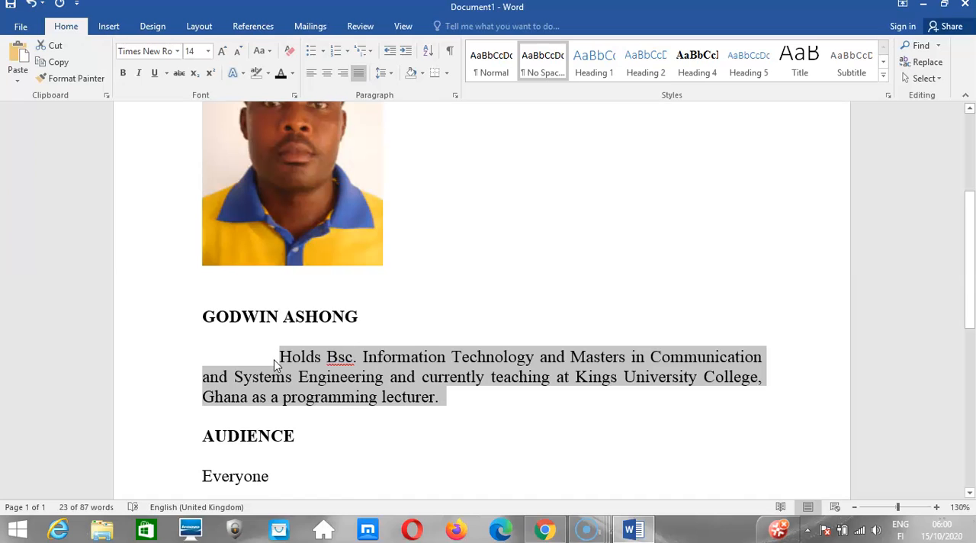
key("ctrl+z")
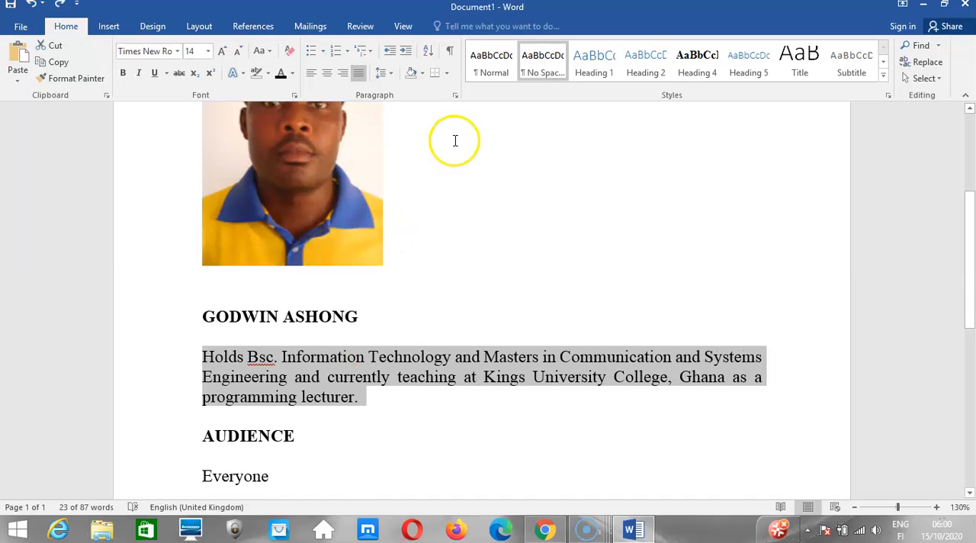
Preview a hanging indent of 1.27 cm for the selected paragraph and discard the setting.
left_click(455, 96)
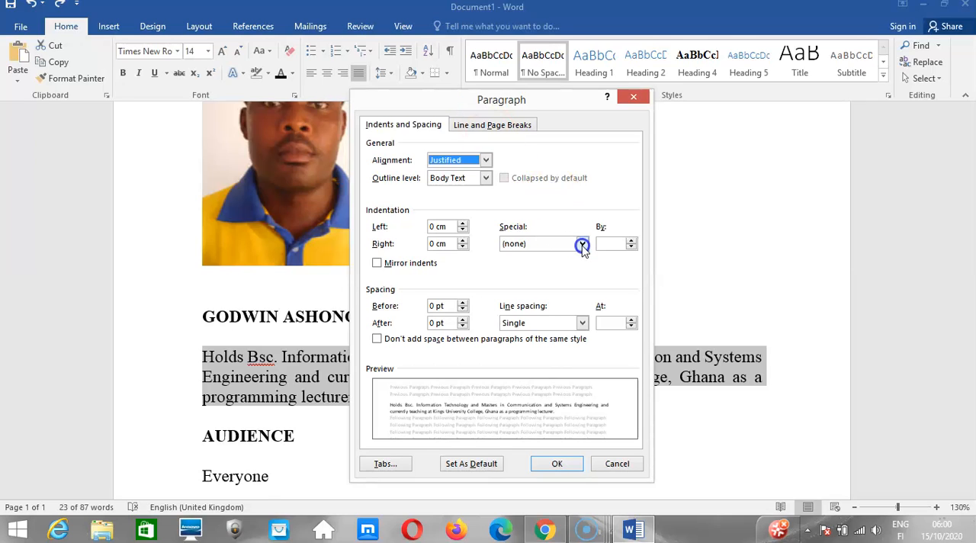
left_click(581, 244)
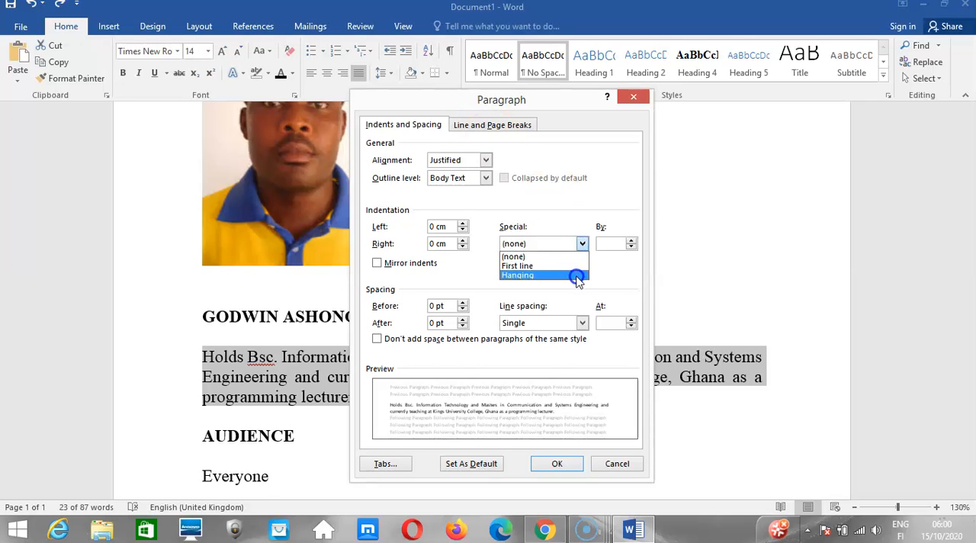
left_click(576, 275)
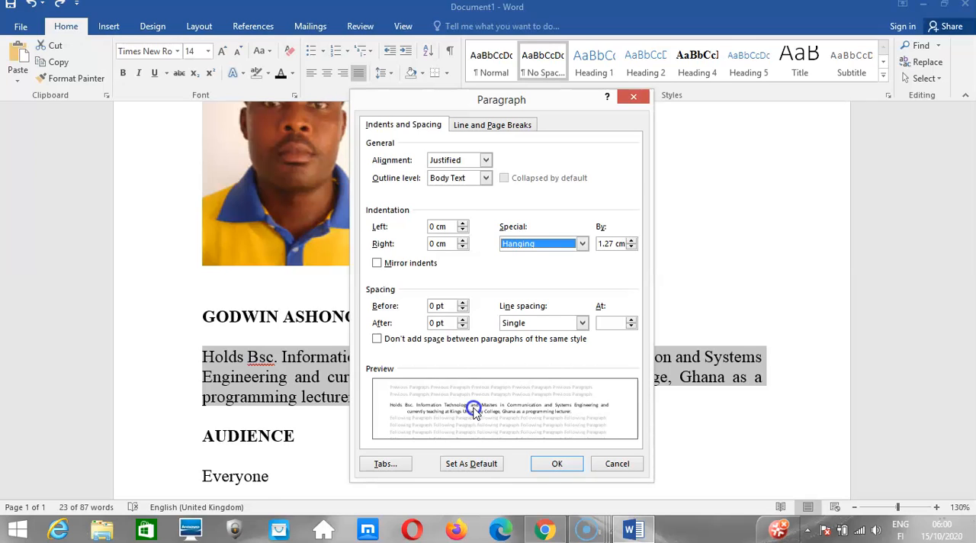
left_click(619, 462)
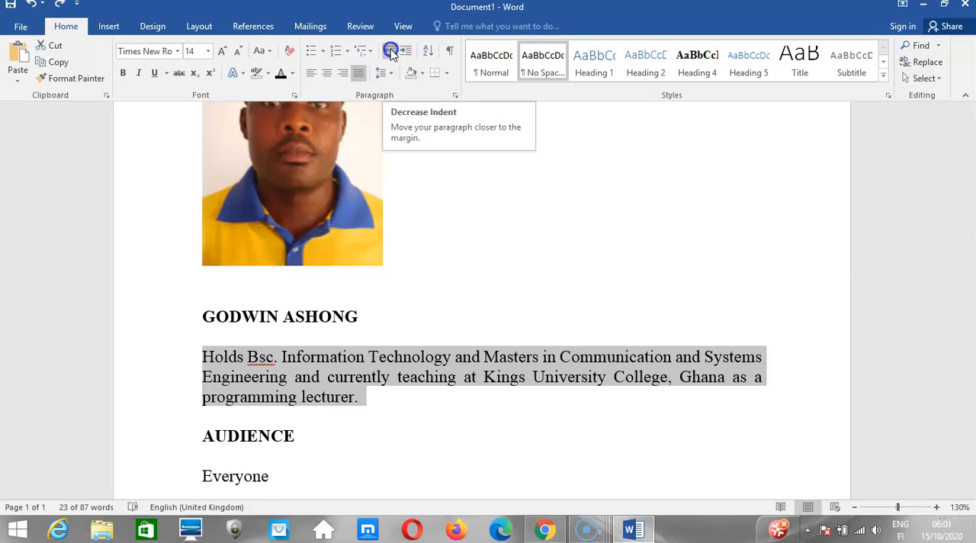
Review the biography paragraph's indentation settings, and read the lesson's Text Decoration and Create lists sections in the browser.
left_click(453, 96)
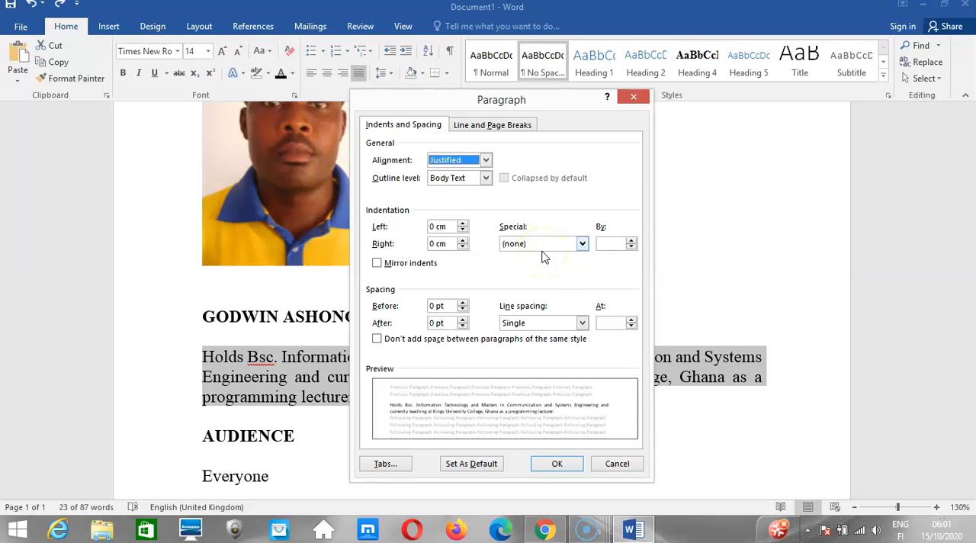
left_click(633, 96)
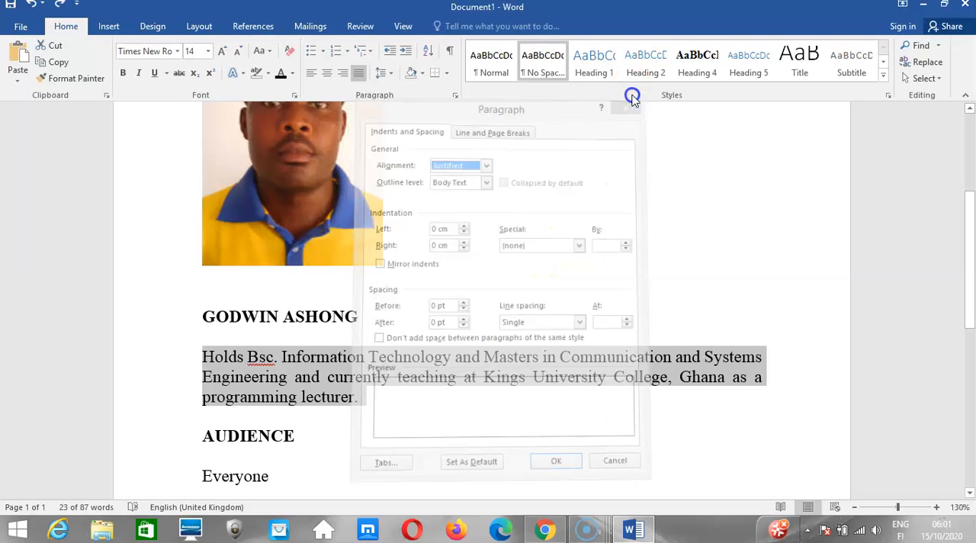
left_click(541, 527)
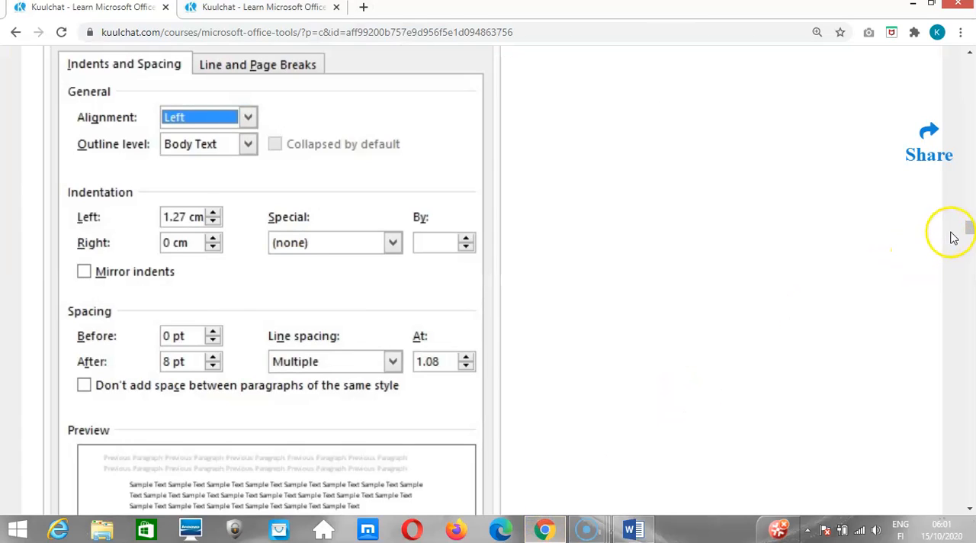
left_click_drag(967, 229, 967, 245)
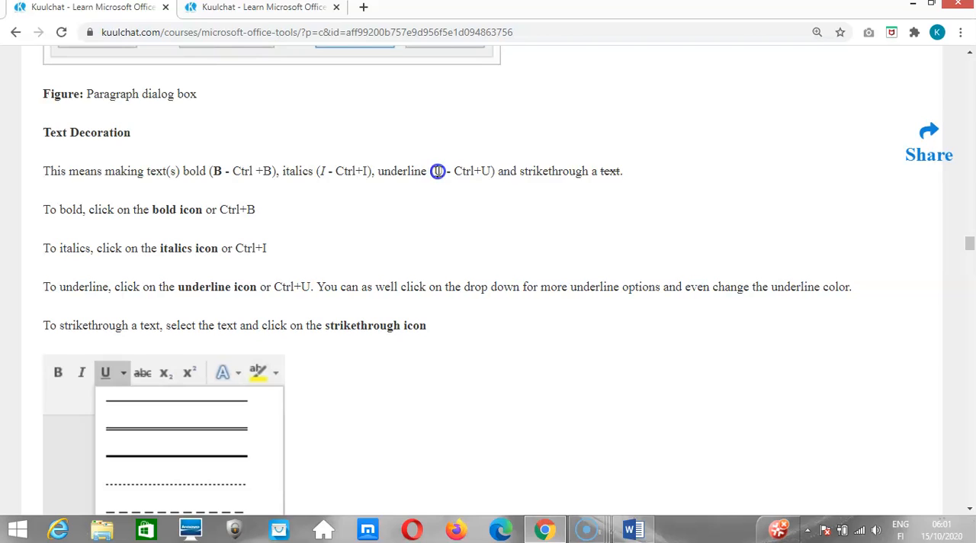
left_click(848, 219)
left_click(508, 175)
left_click_drag(968, 242, 966, 279)
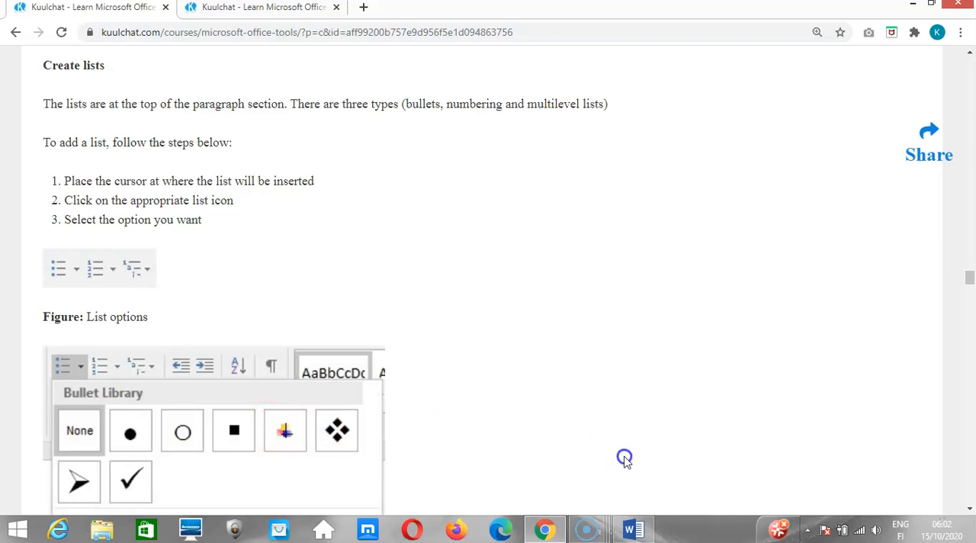
Switch to the Word document and format the four lines under COURSE OBJECTIVE as a list with solid round bullets.
left_click(629, 521)
triple_click(767, 392)
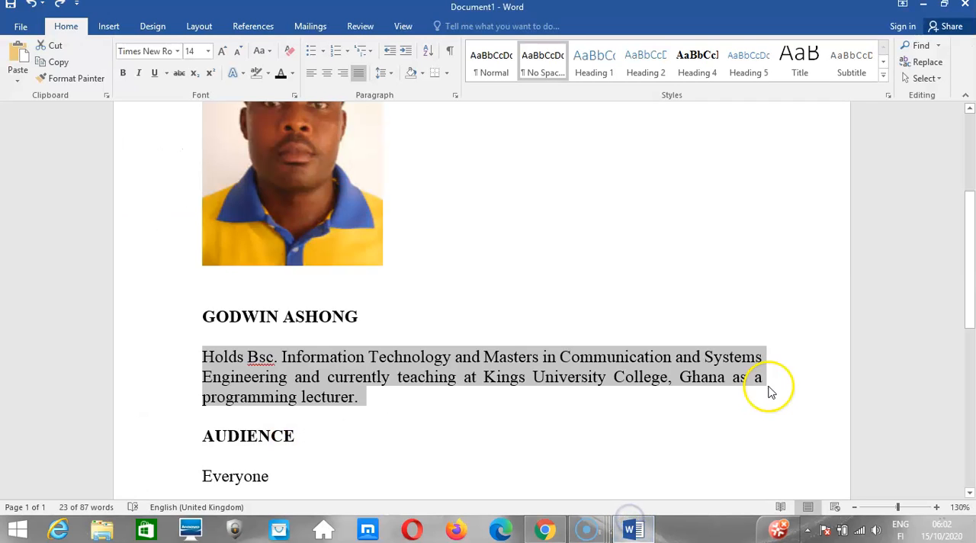
left_click_drag(971, 241, 961, 388)
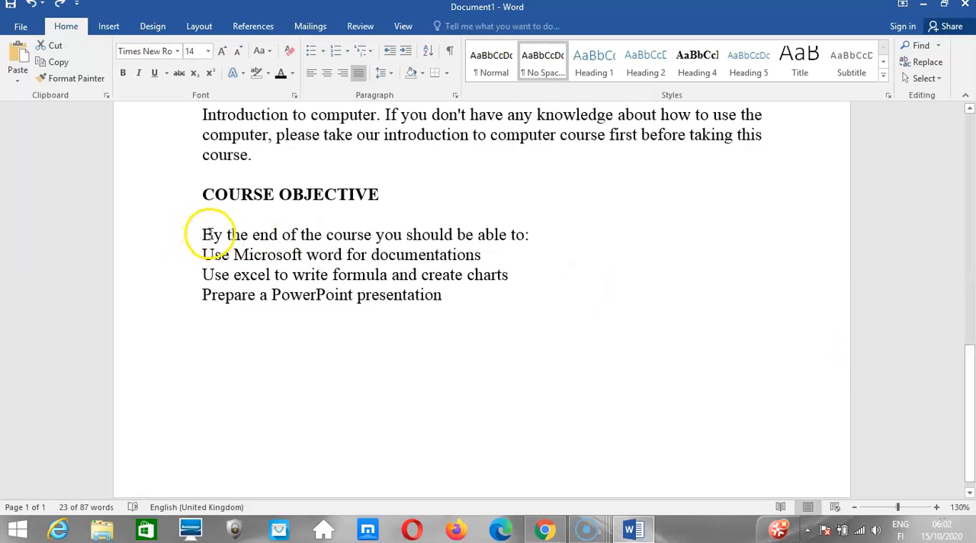
left_click_drag(202, 234, 441, 294)
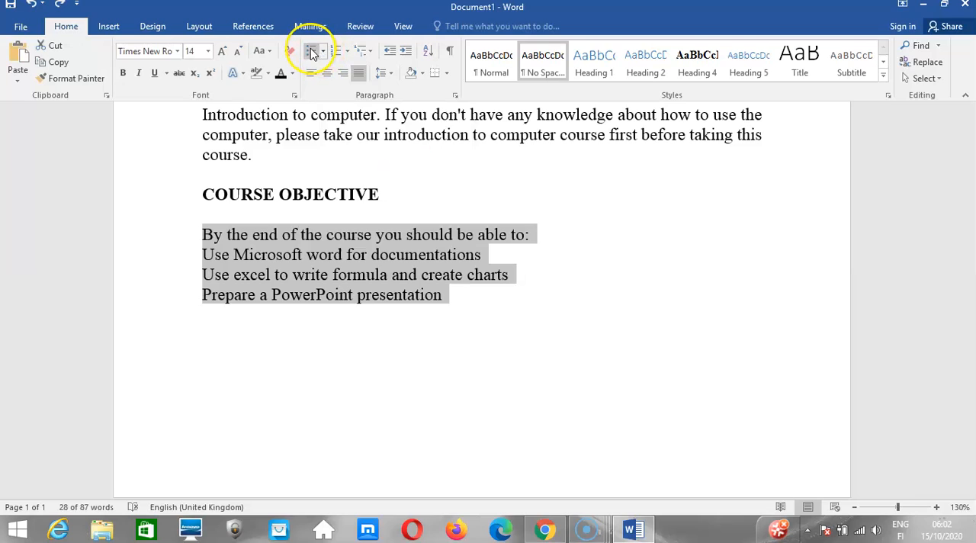
left_click(311, 50)
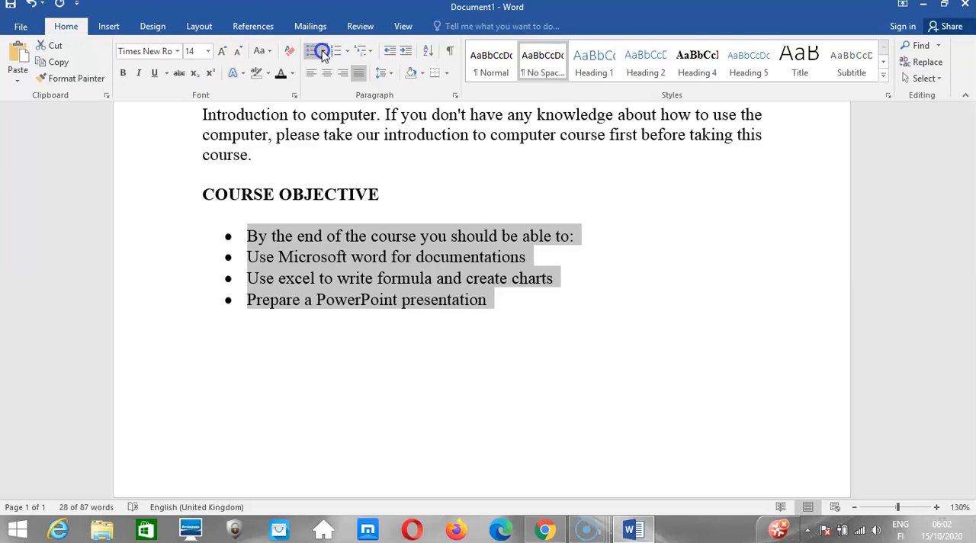
Try four-diamond and hollow-circle bullets on the selected COURSE OBJECTIVE lines, and remove the list formatting.
left_click(323, 51)
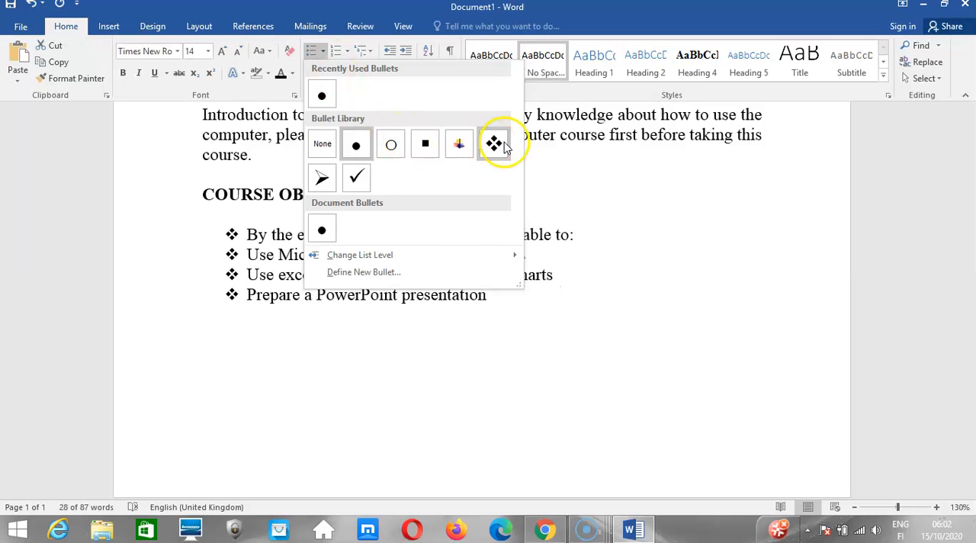
left_click(495, 144)
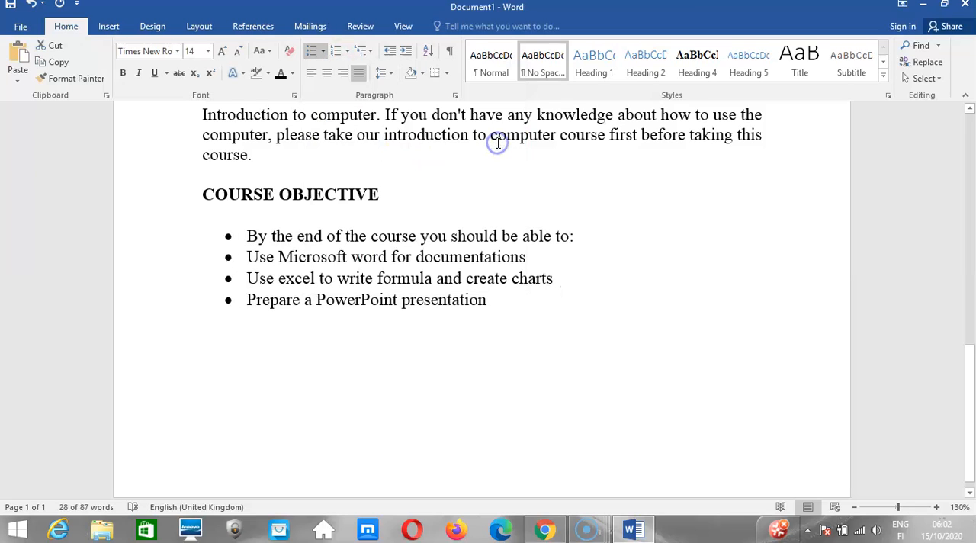
left_click(323, 50)
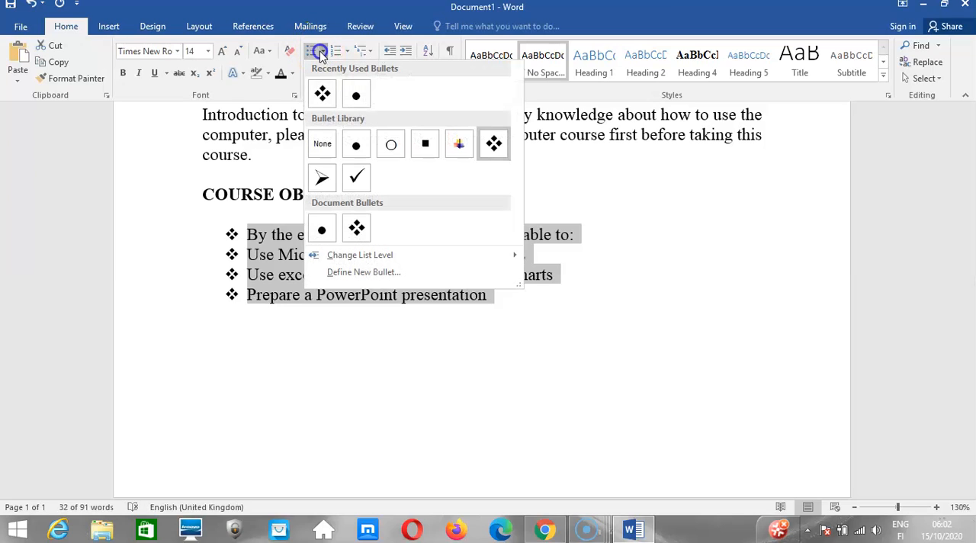
left_click(391, 144)
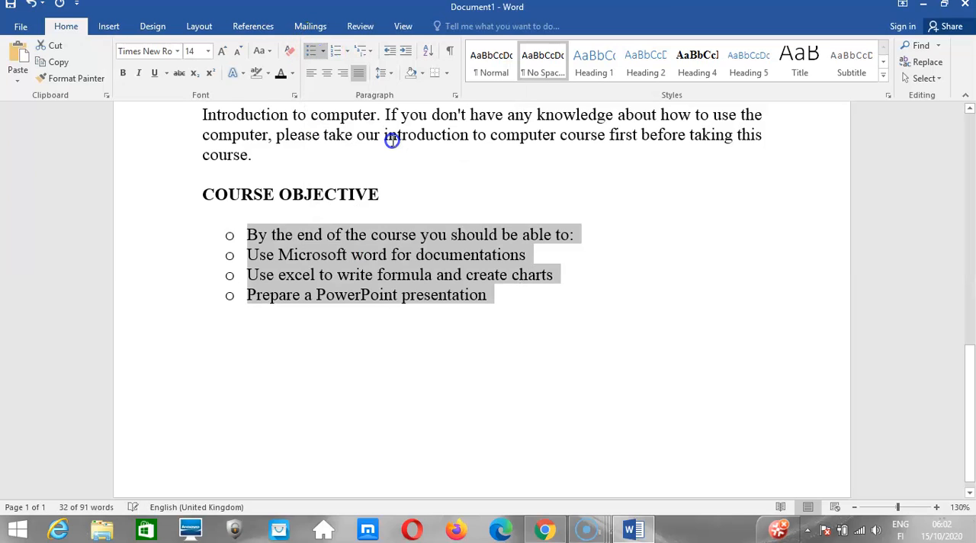
left_click(316, 50)
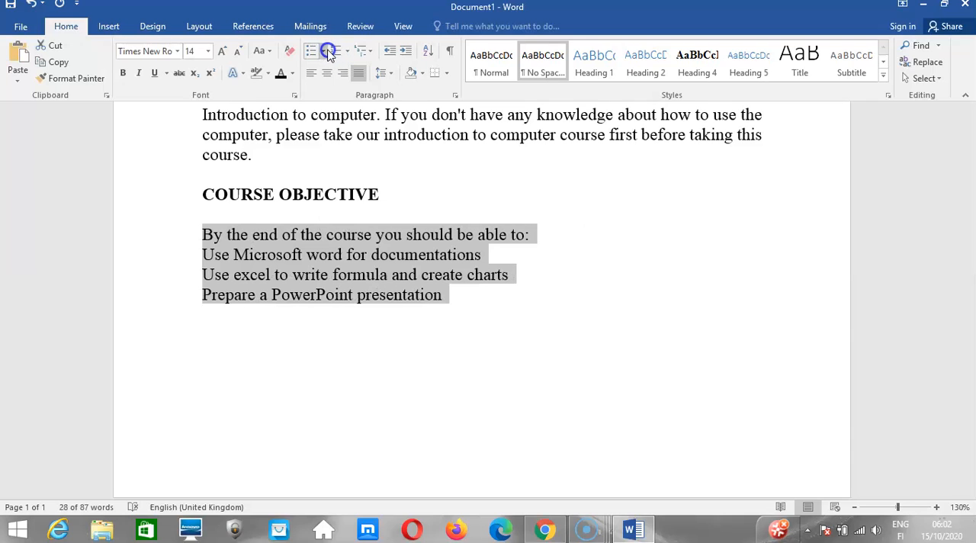
Try four-diamond bullets and arrowhead bullets on the four COURSE OBJECTIVE lines, removing each style after applying it.
left_click(326, 51)
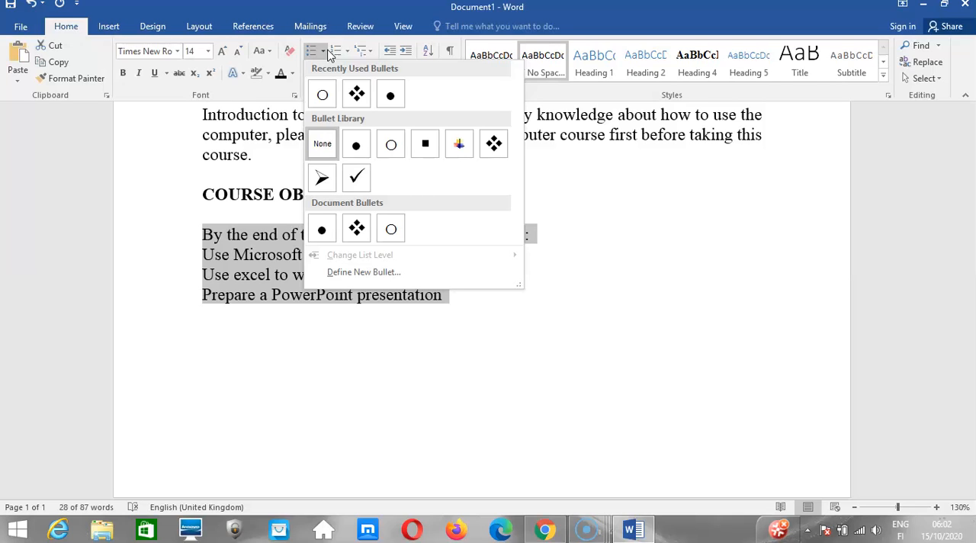
left_click(359, 93)
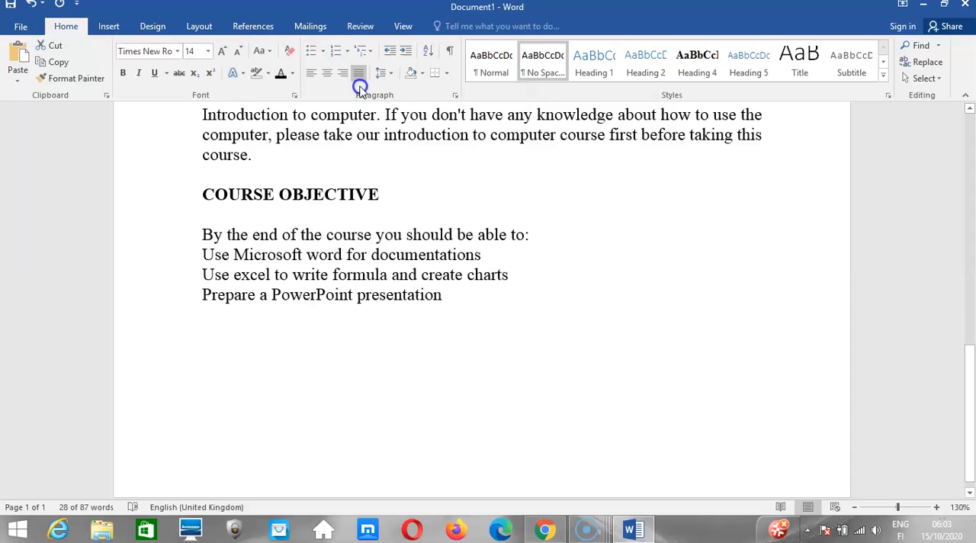
left_click(317, 60)
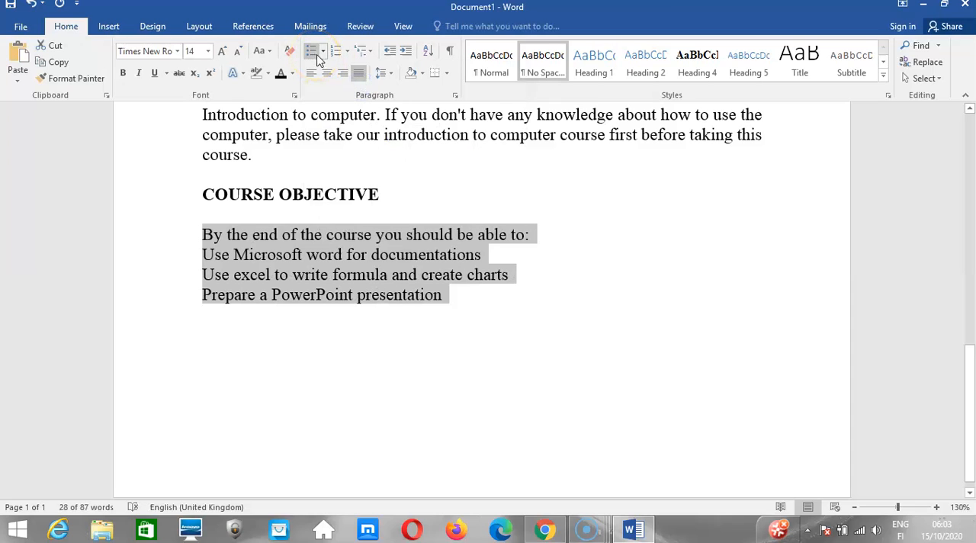
left_click(323, 51)
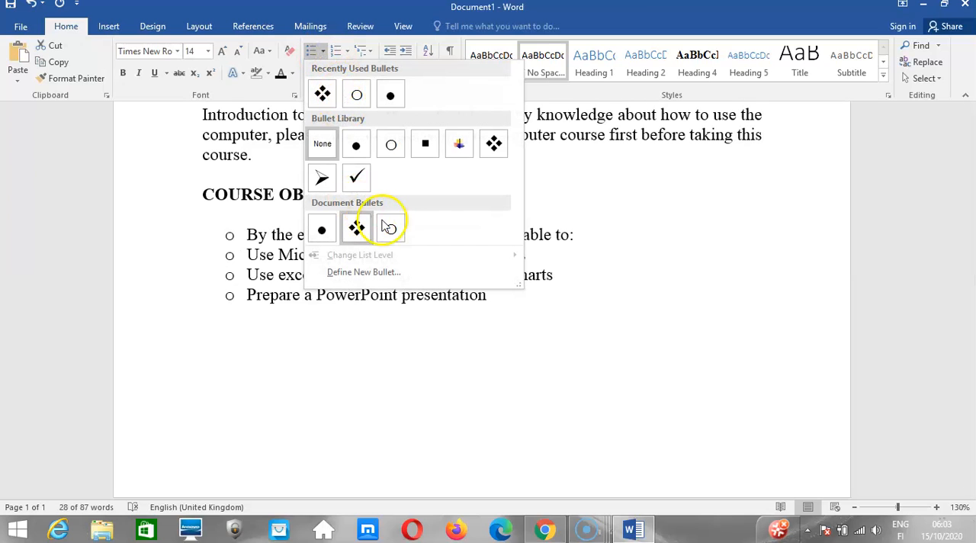
left_click(323, 180)
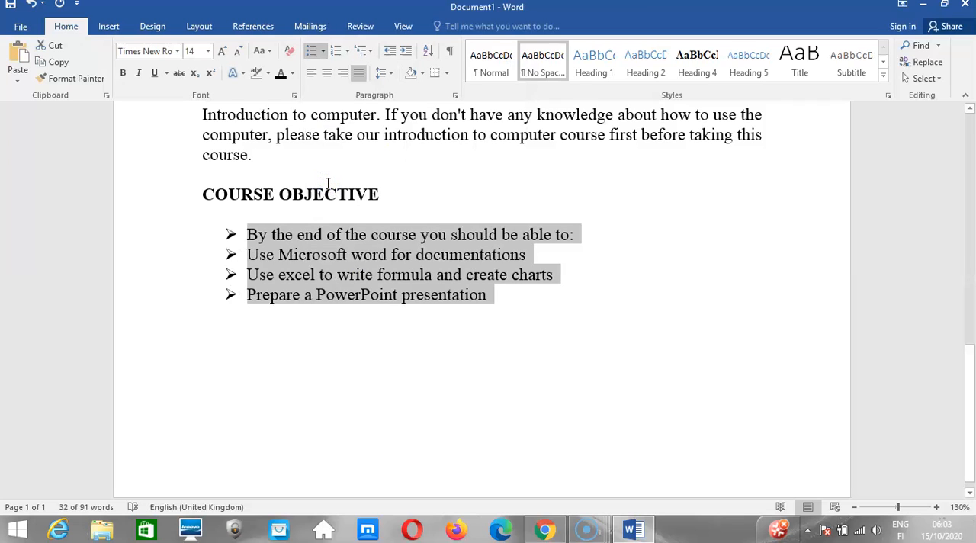
left_click(313, 53)
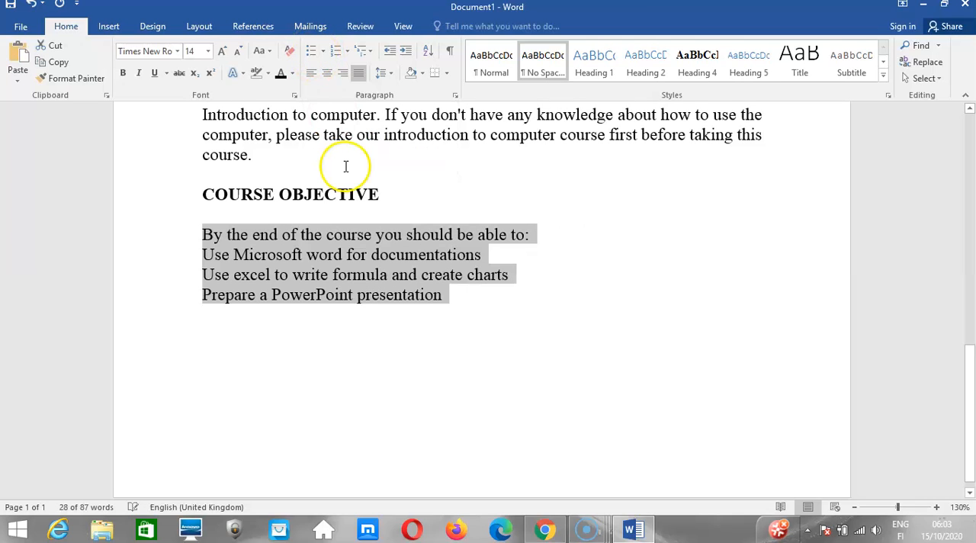
Apply four-diamond bullets to the four selected lines, and replace them with I. II. III. Roman numbering.
left_click(323, 51)
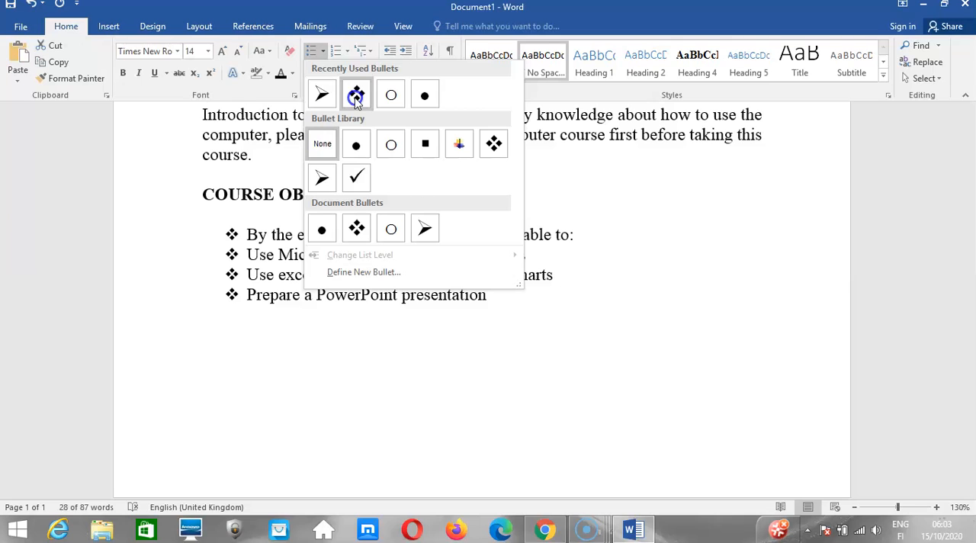
left_click(356, 94)
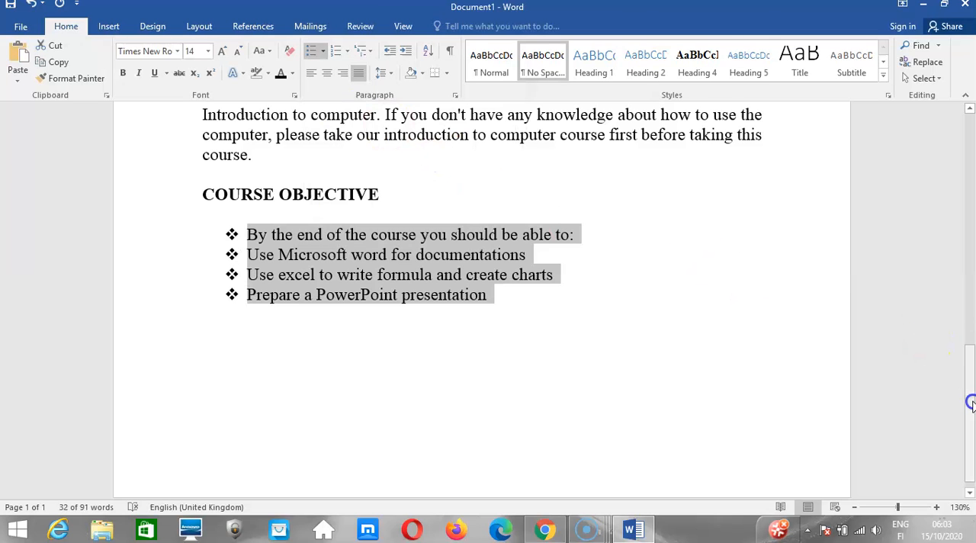
left_click_drag(970, 404, 970, 349)
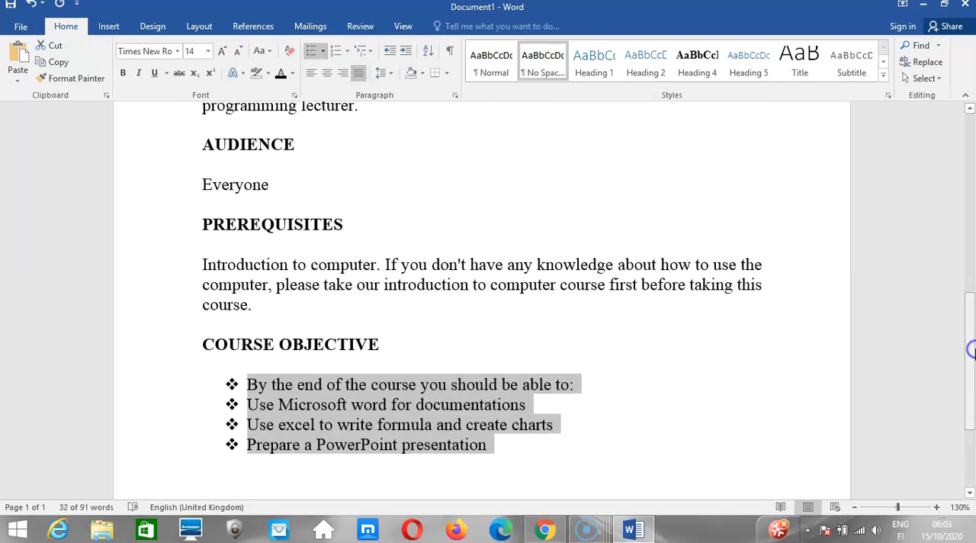
left_click(349, 53)
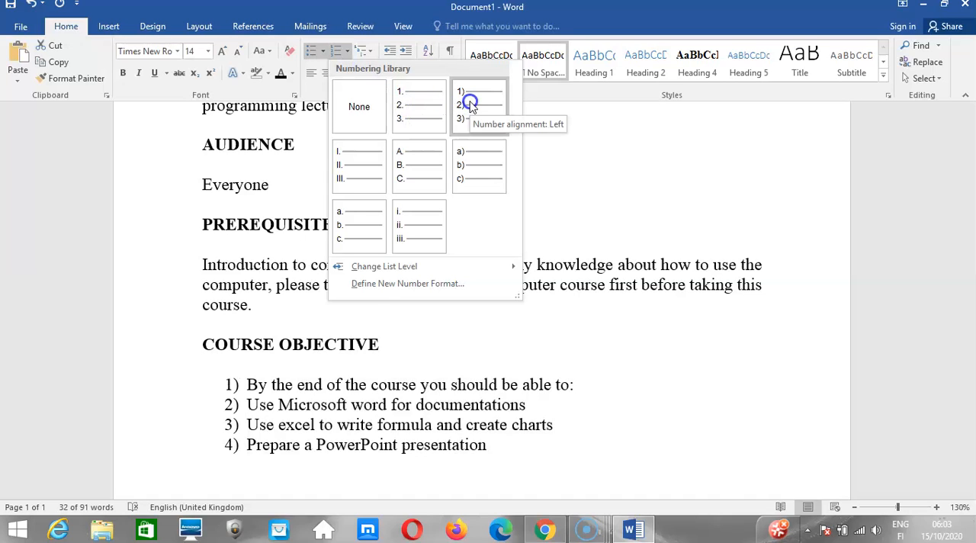
left_click(347, 170)
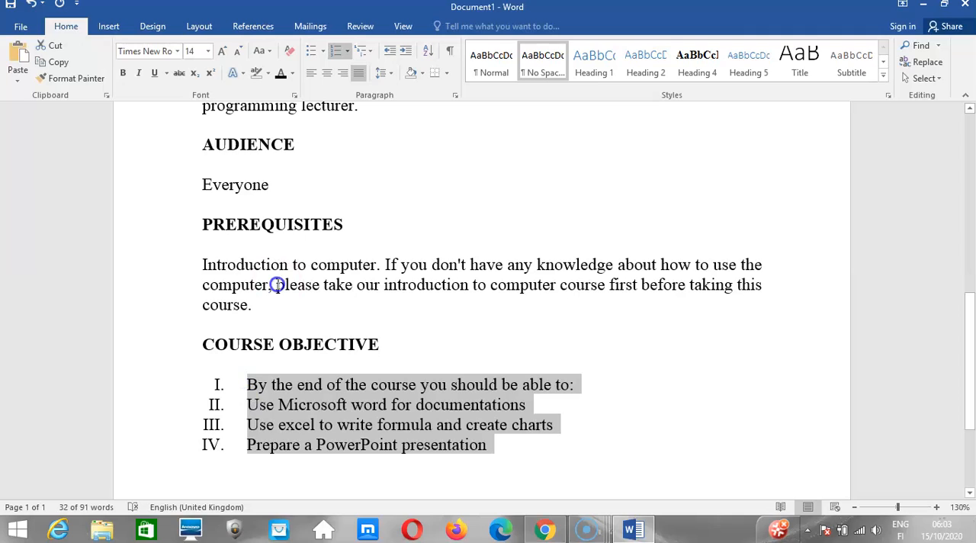
Remove the Roman numbering from the COURSE OBJECTIVE lines and number them in the A. B. C. format.
left_click(339, 50)
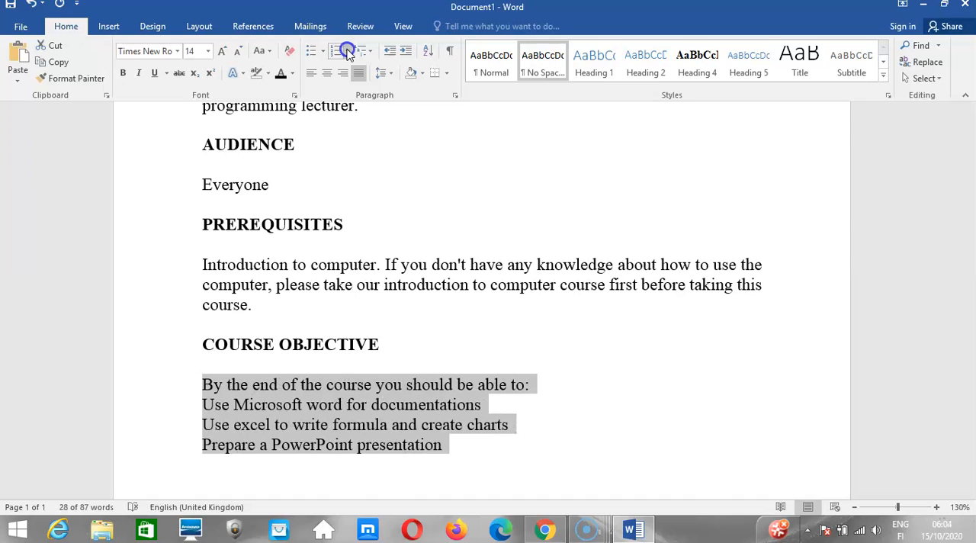
left_click(347, 51)
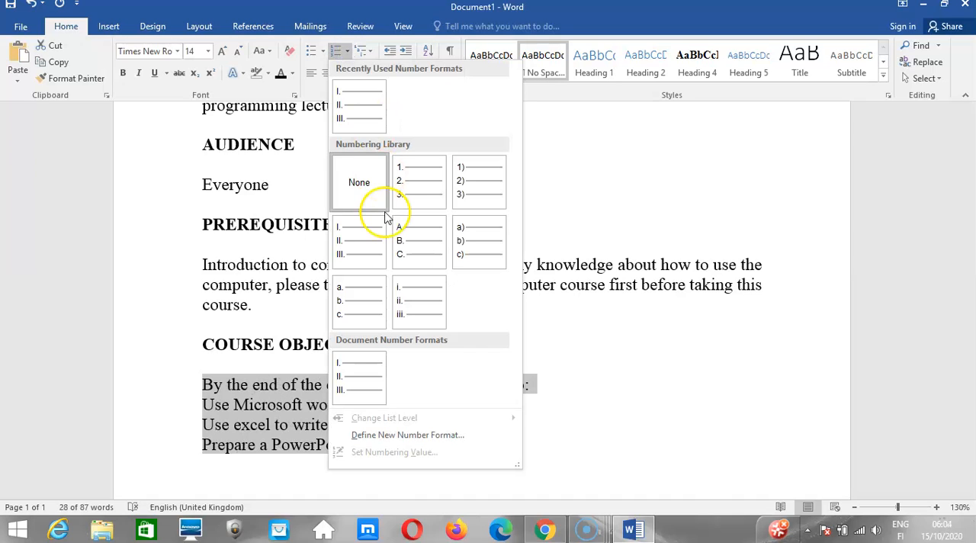
left_click(413, 241)
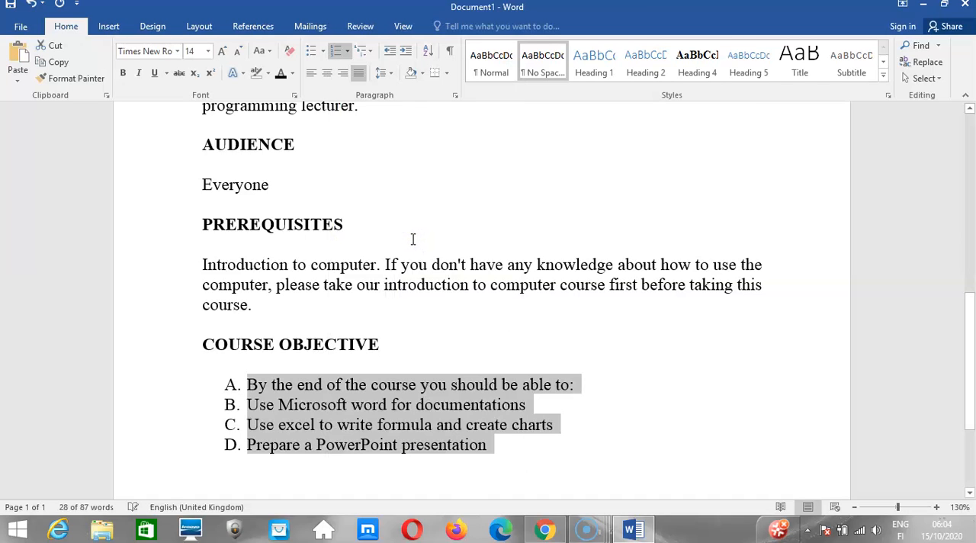
Convert the lettered COURSE OBJECTIVE list to the multilevel list style 1) a) i).
left_click(368, 51)
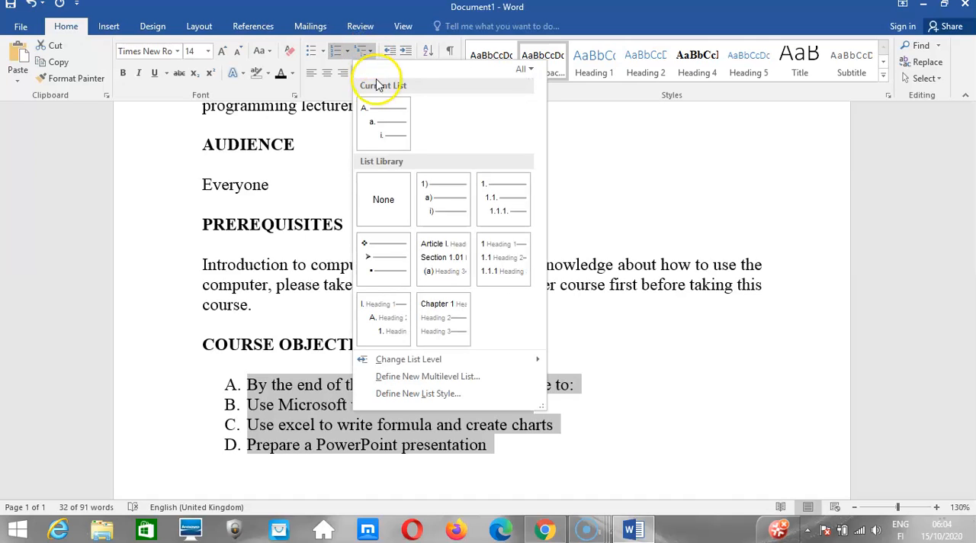
mouse_move(385, 126)
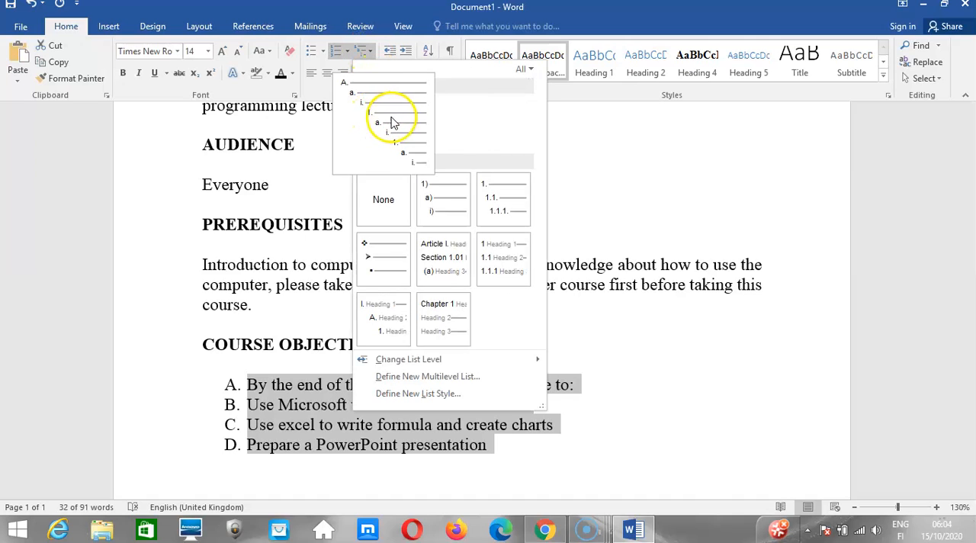
mouse_move(427, 195)
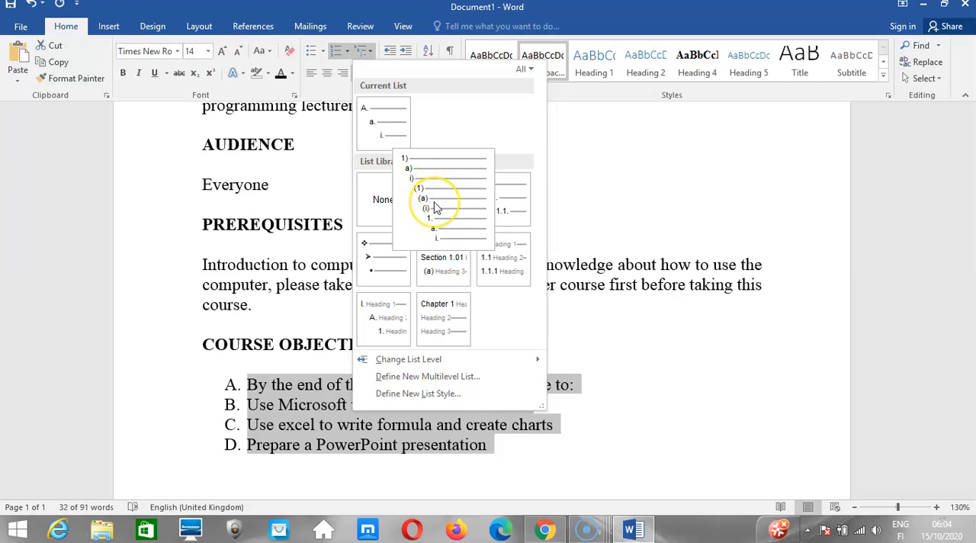
left_click(436, 206)
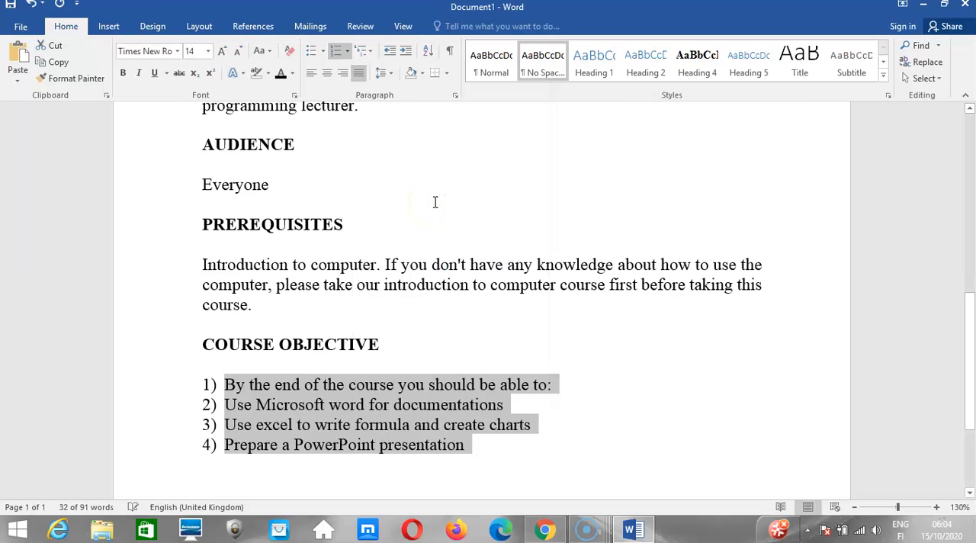
Change the COURSE OBJECTIVE list to the multilevel style that labels each line as a chapter heading, starting with Chapter 1.
left_click(363, 51)
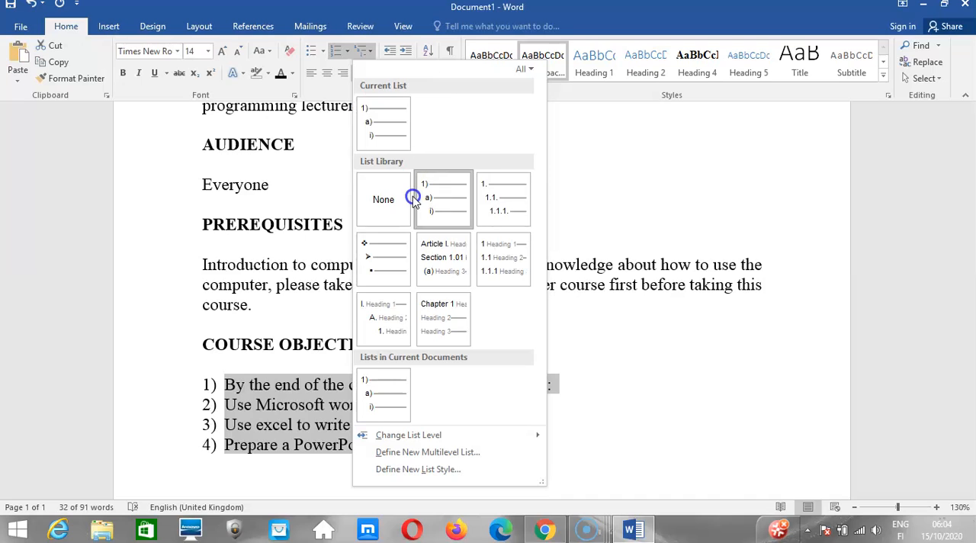
mouse_move(429, 339)
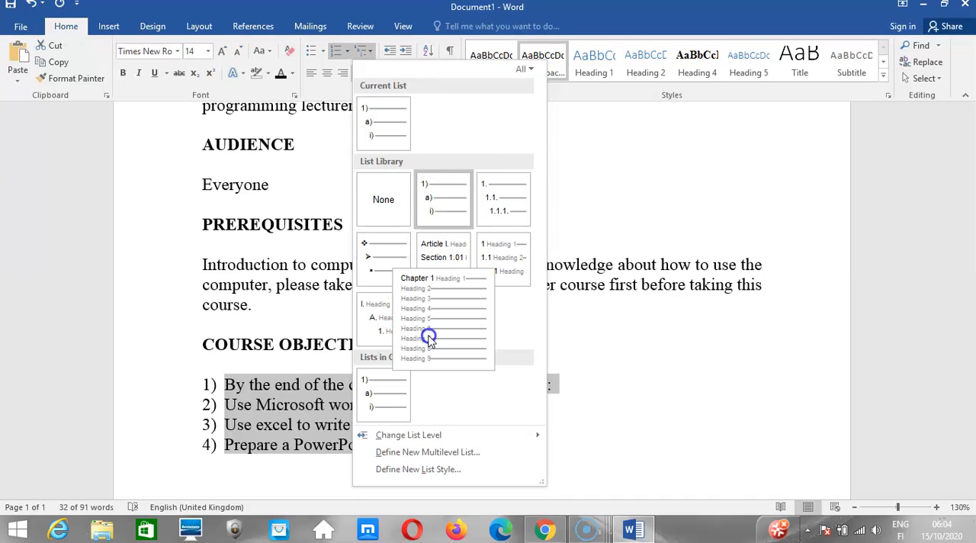
left_click(429, 340)
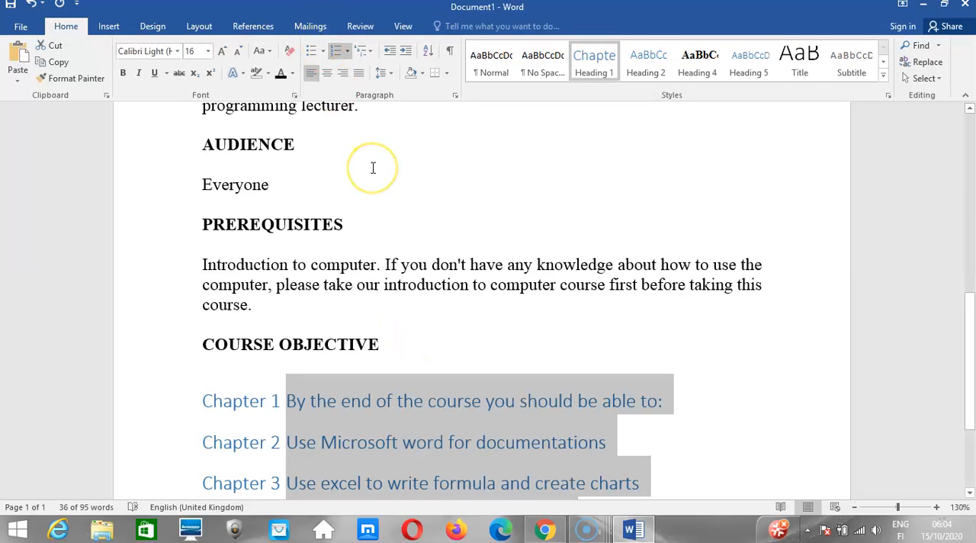
Undo the chapter-heading list style and give the COURSE OBJECTIVE lines four-diamond bullets.
key("ctrl+z")
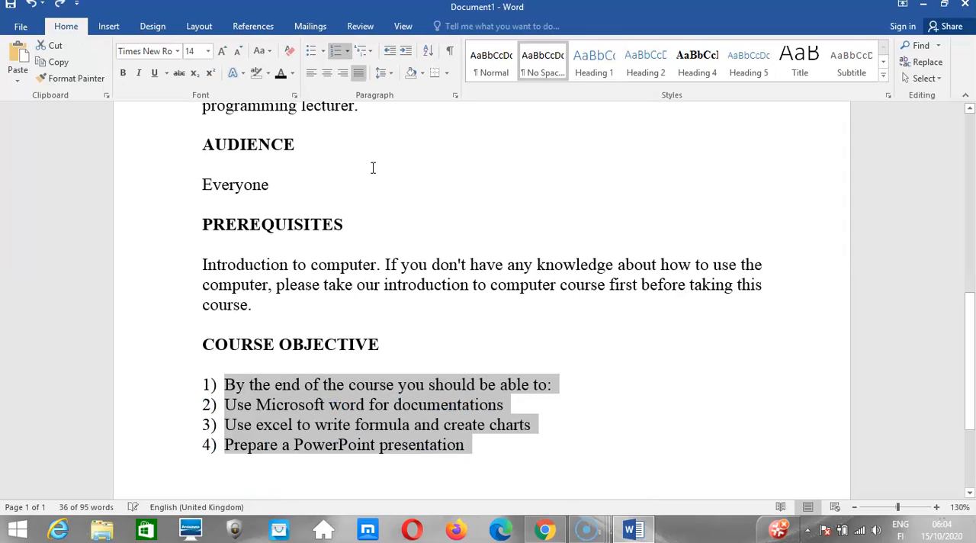
left_click(311, 51)
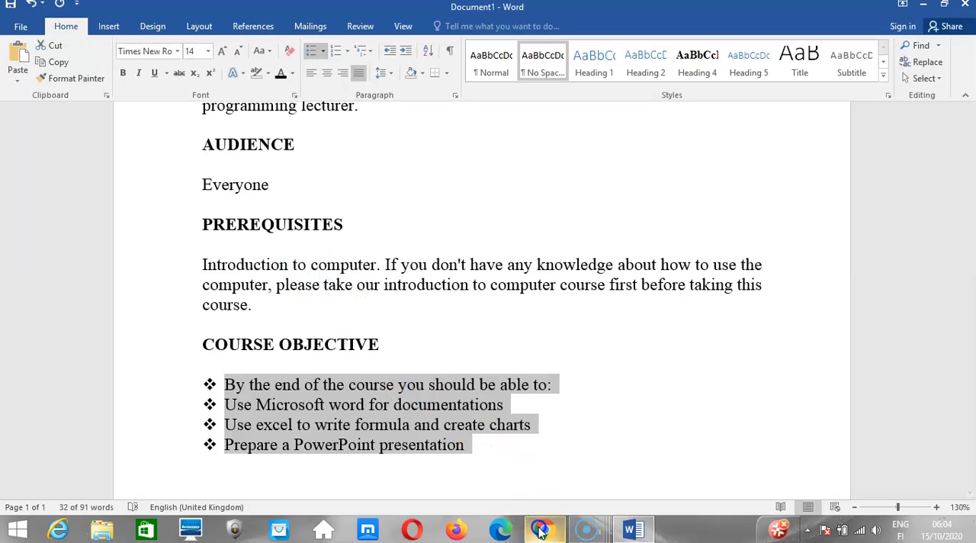
Switch to the Kuulchat lesson in Chrome, read the steps under Indenting a list, and return to the Word document.
mouse_move(542, 529)
left_click(542, 467)
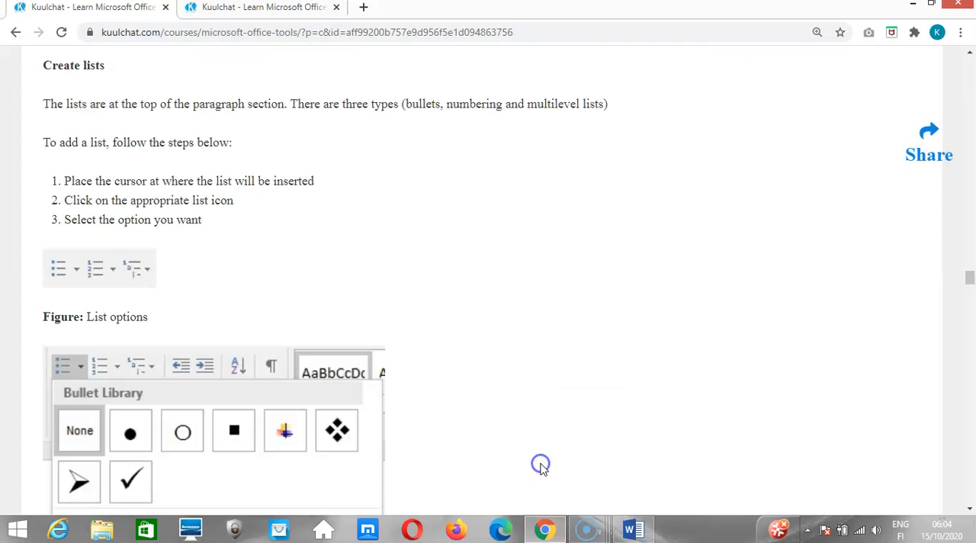
left_click_drag(968, 278, 968, 328)
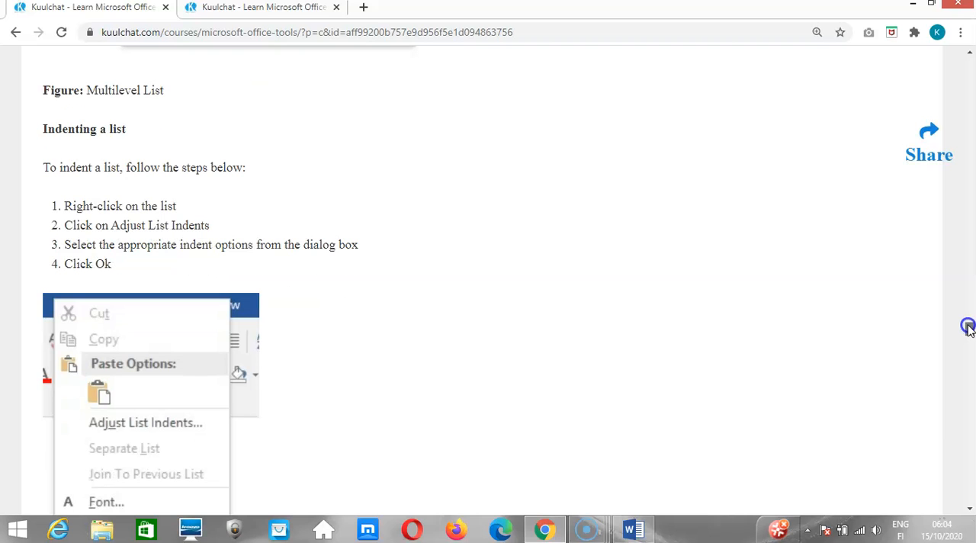
left_click(637, 534)
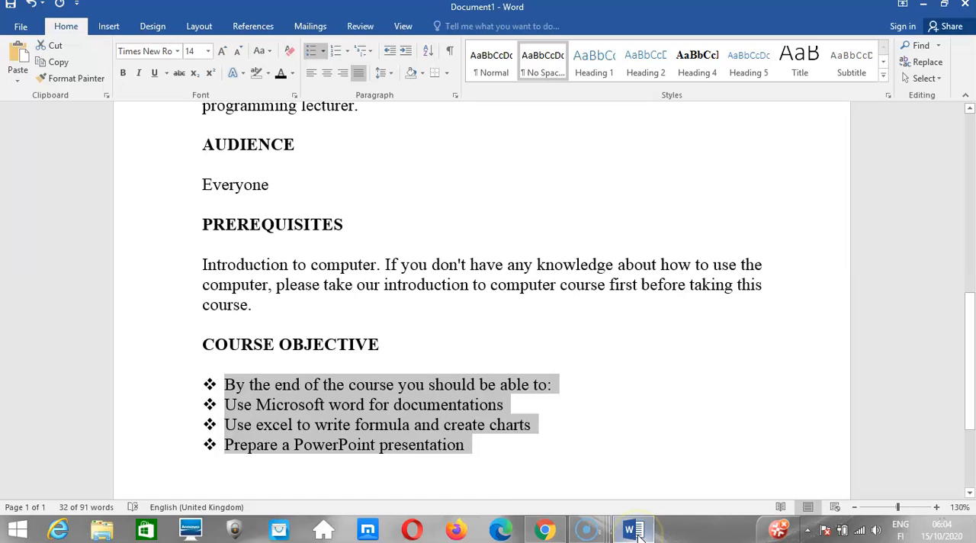
right_click(236, 388)
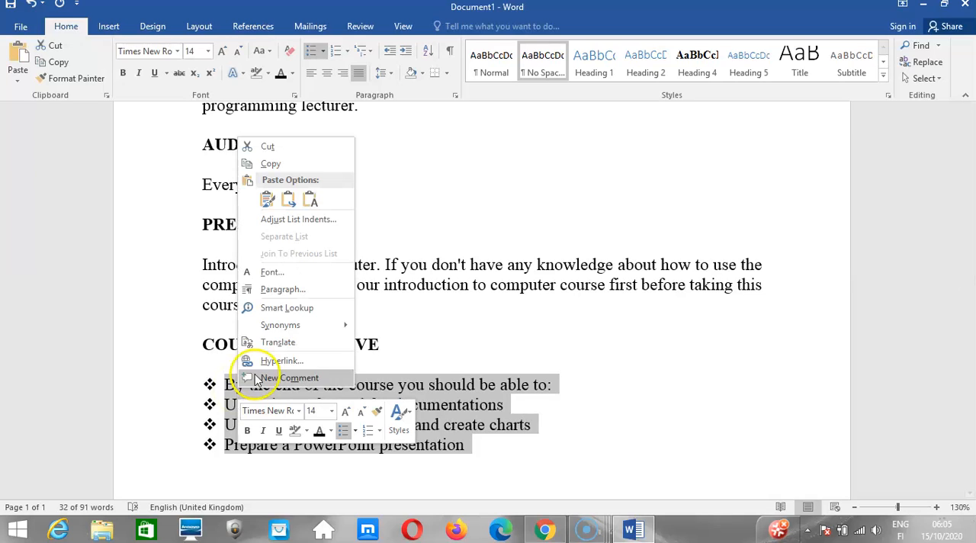
left_click(290, 221)
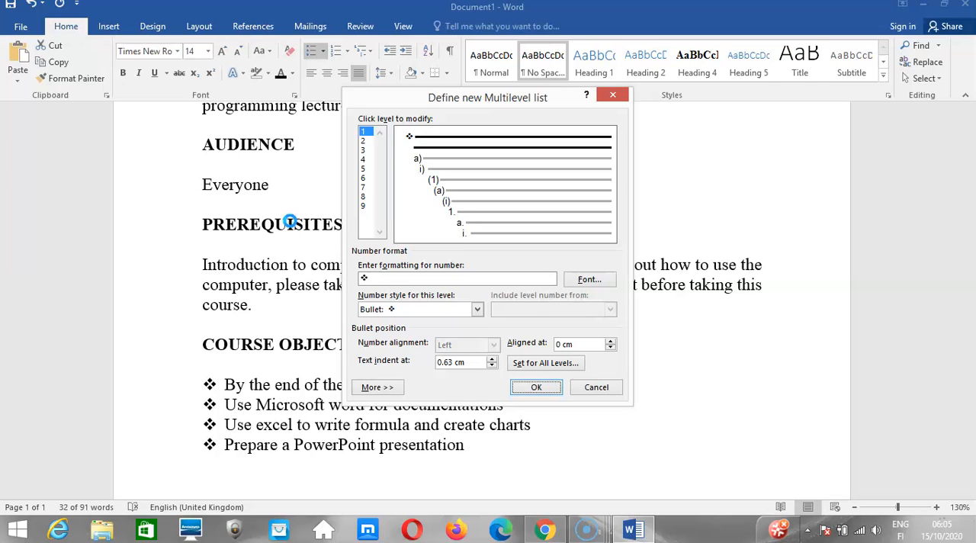
left_click(612, 96)
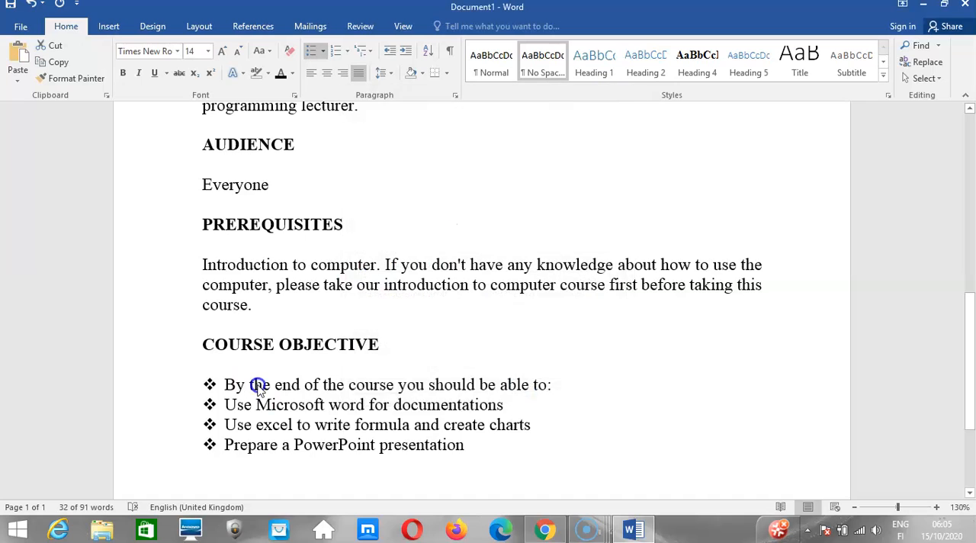
Adjust the list indents of the COURSE OBJECTIVE bullets so that they are aligned at 1.5 cm.
left_click(211, 384)
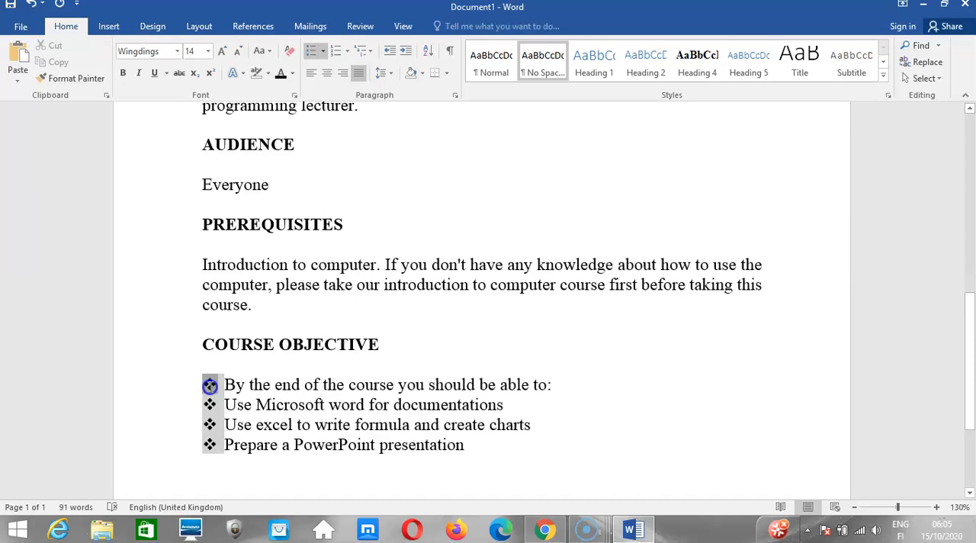
right_click(210, 387)
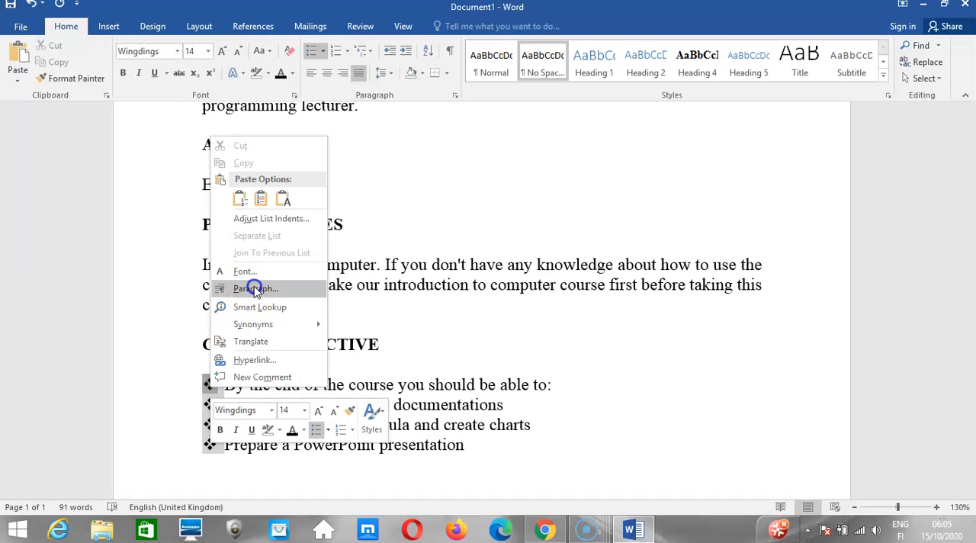
left_click(269, 221)
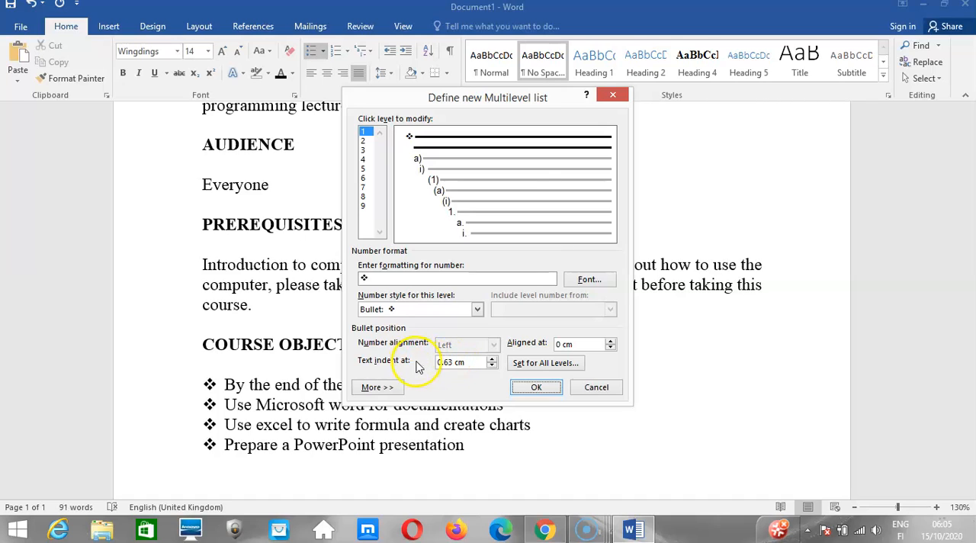
left_click(445, 363)
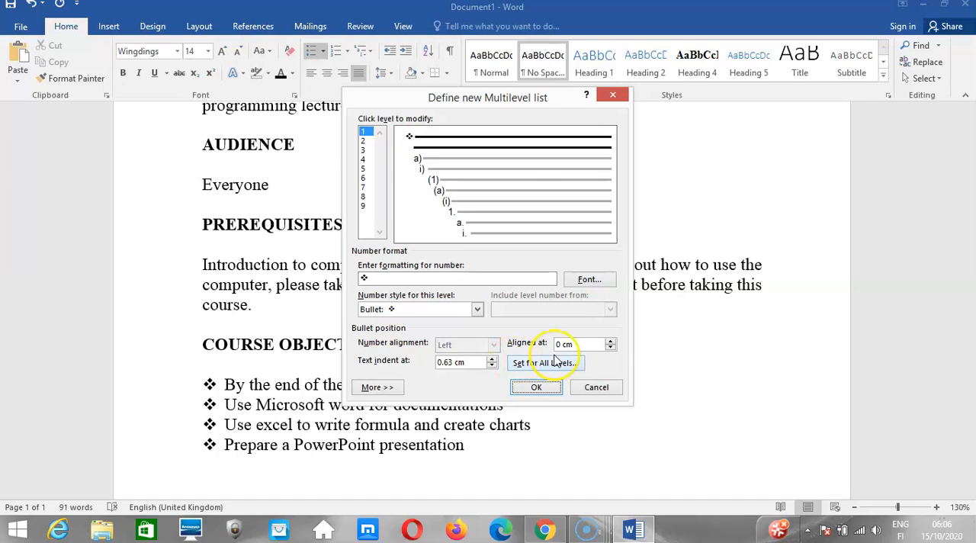
left_click(609, 340)
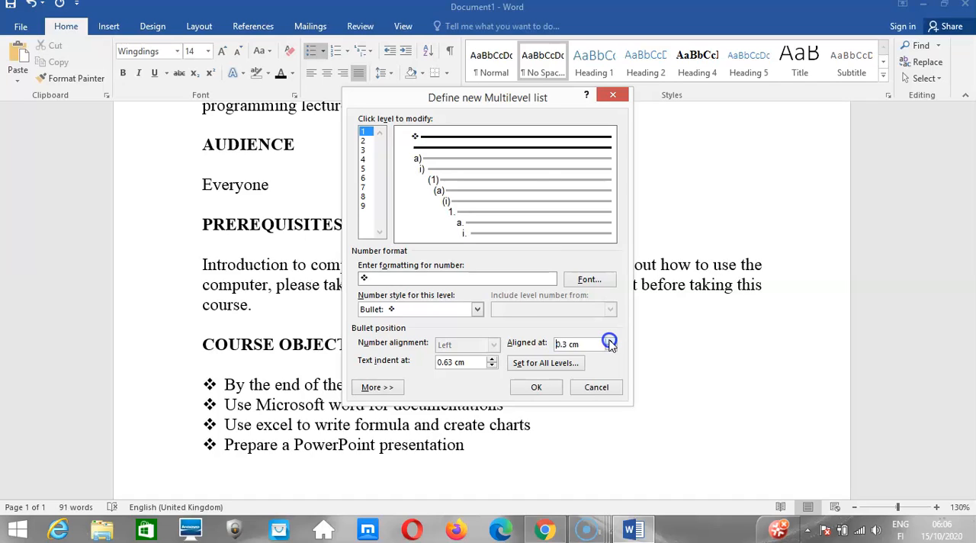
left_click(609, 341)
left_click(609, 341)
left_click(609, 341)
left_click(609, 341)
left_click(609, 340)
left_click(609, 340)
left_click(609, 341)
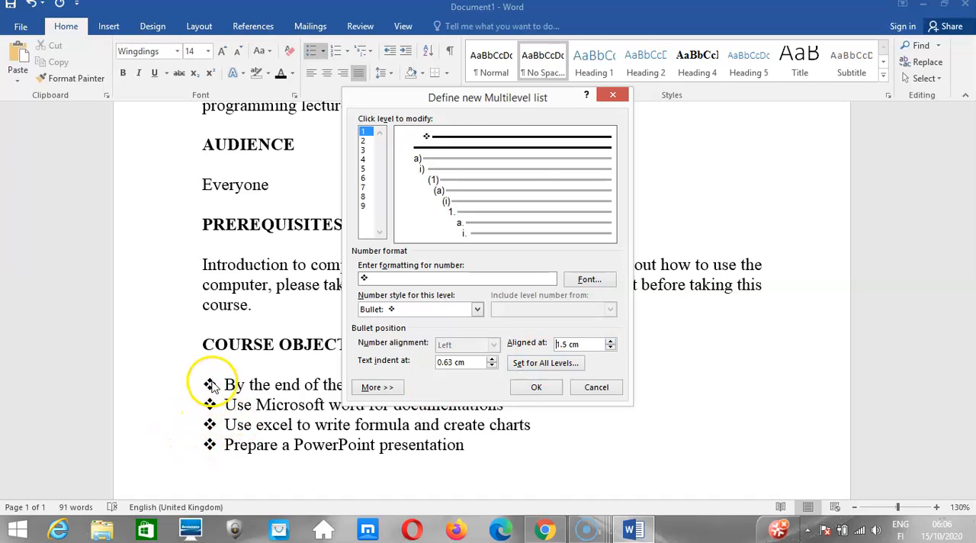
left_click(533, 387)
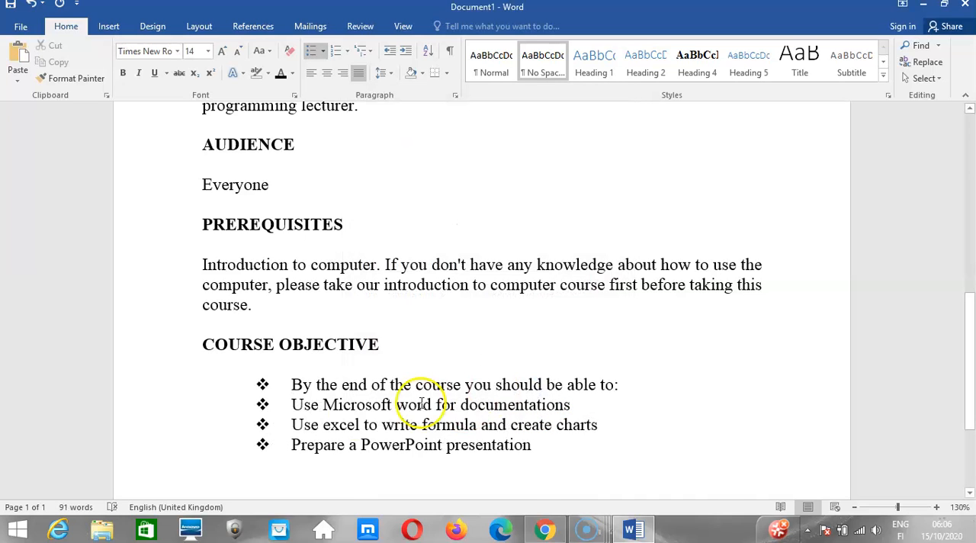
Set the text indent of the COURSE OBJECTIVE bulleted list to 1 cm.
left_click(263, 384)
right_click(263, 384)
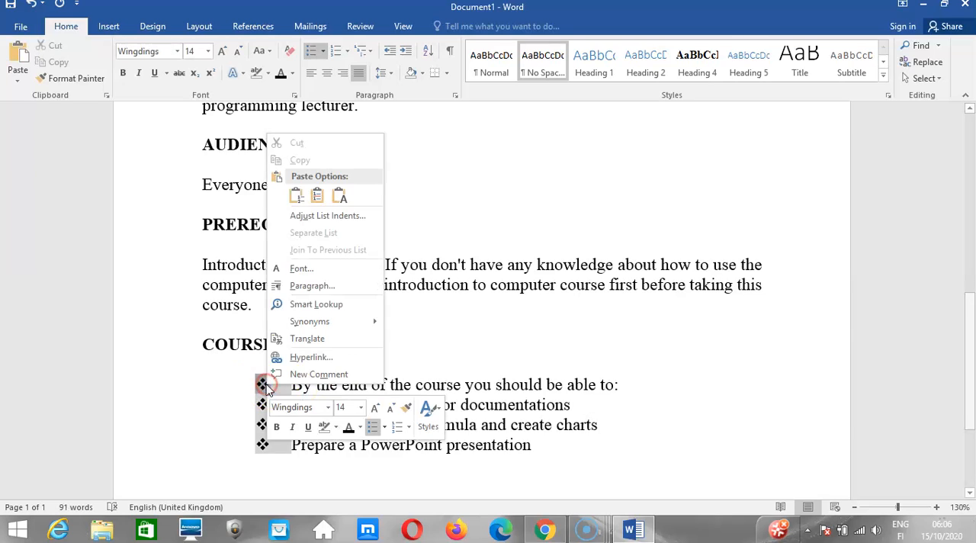
left_click(308, 216)
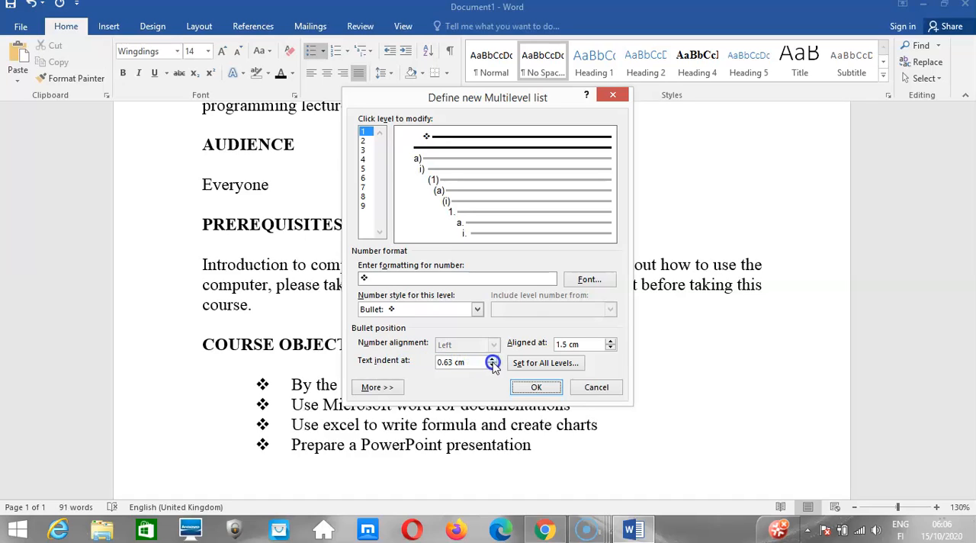
left_click(493, 359)
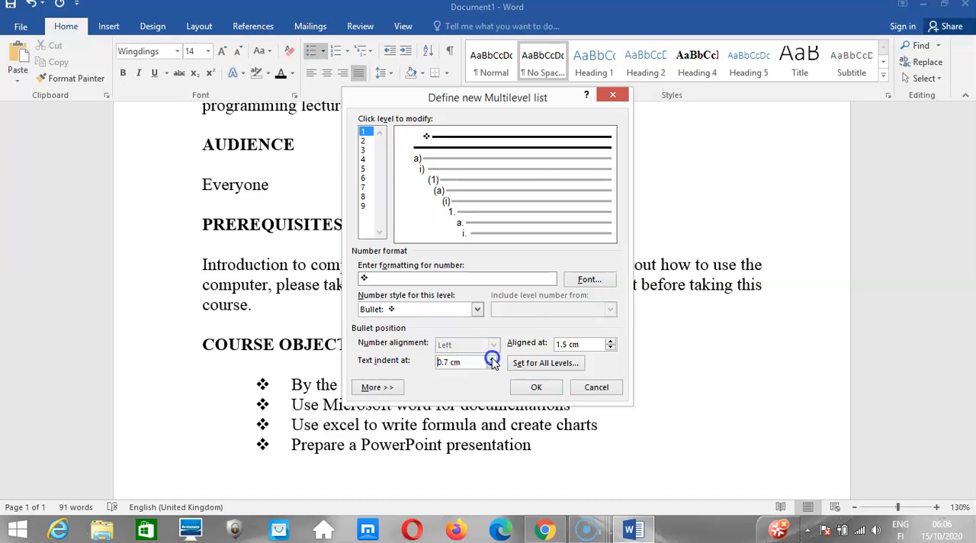
left_click(492, 359)
left_click(534, 387)
left_click(532, 388)
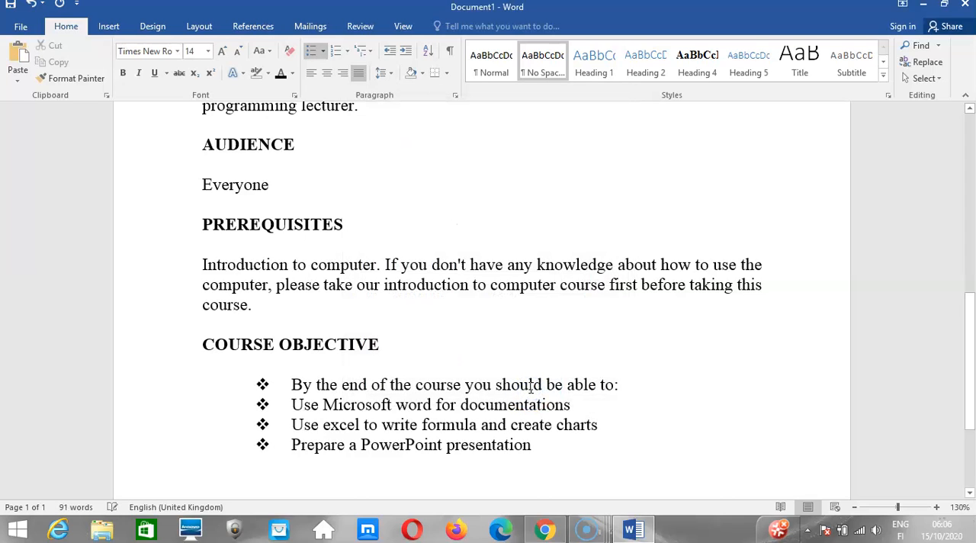
Increase the text indent of the COURSE OBJECTIVE bulleted list to 1.3 cm.
left_click(262, 382)
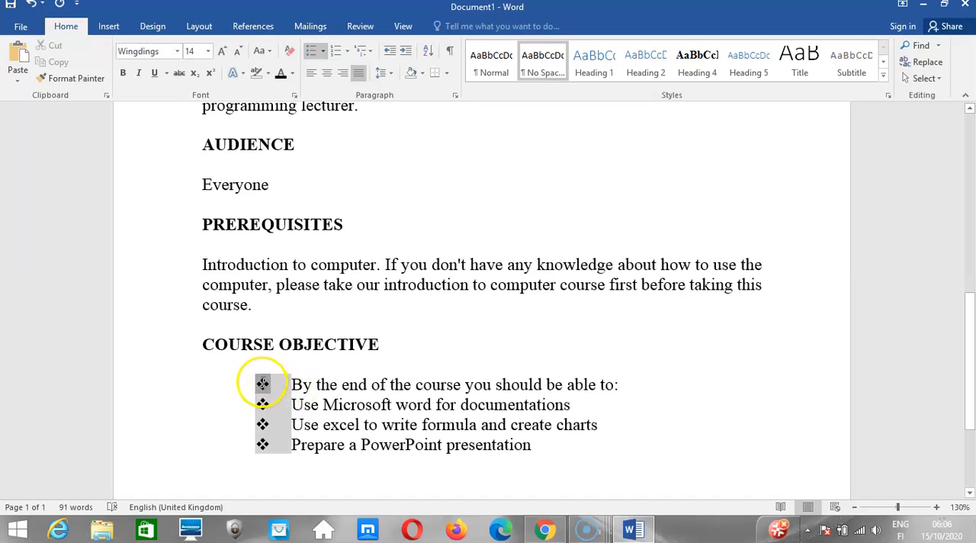
right_click(262, 382)
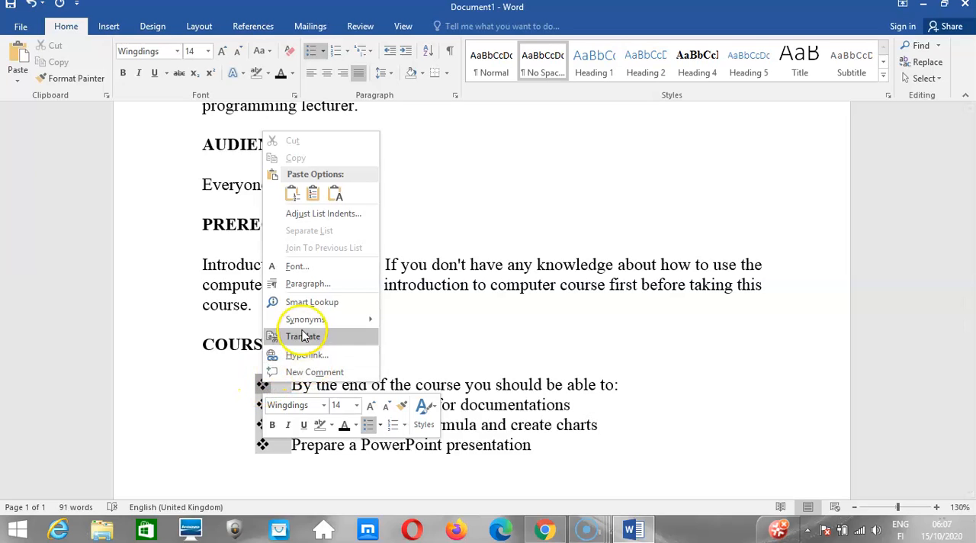
left_click(305, 219)
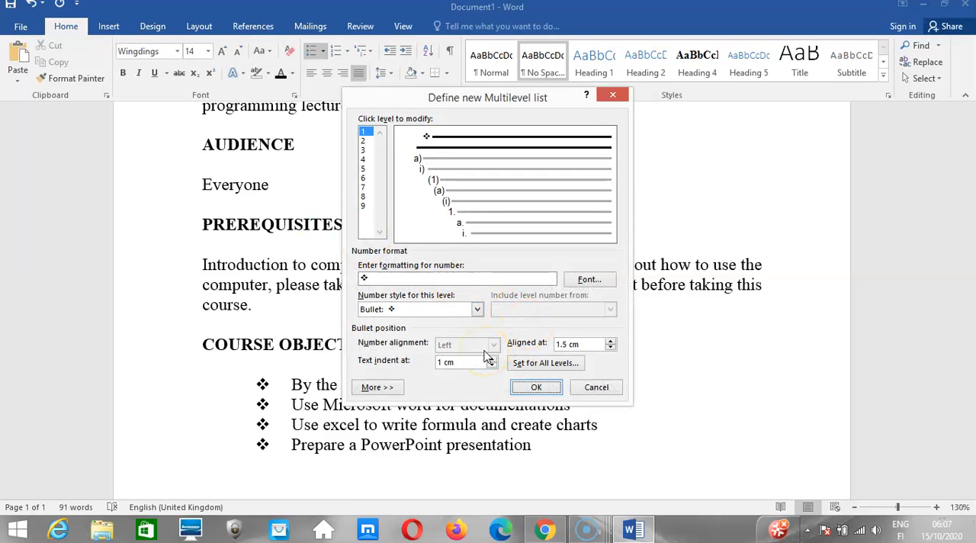
left_click(492, 360)
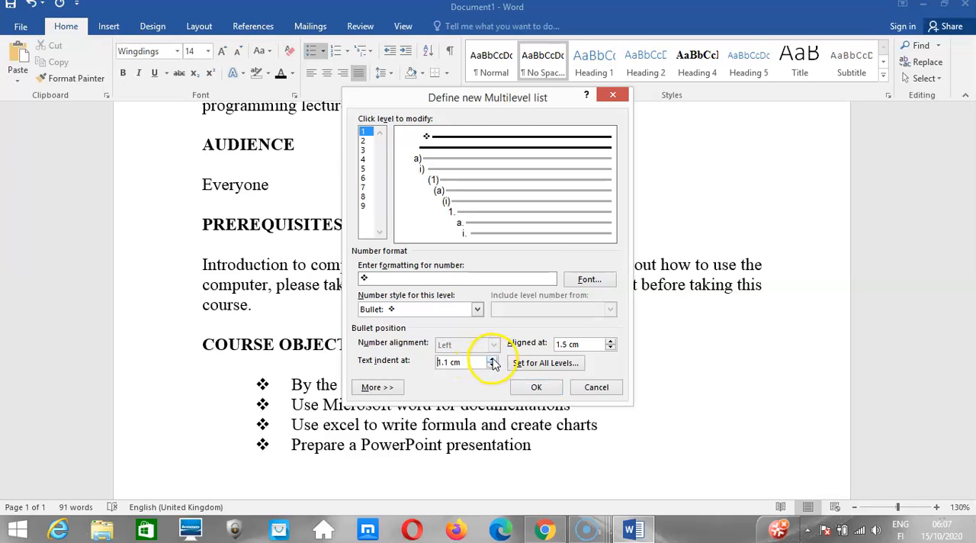
left_click(521, 388)
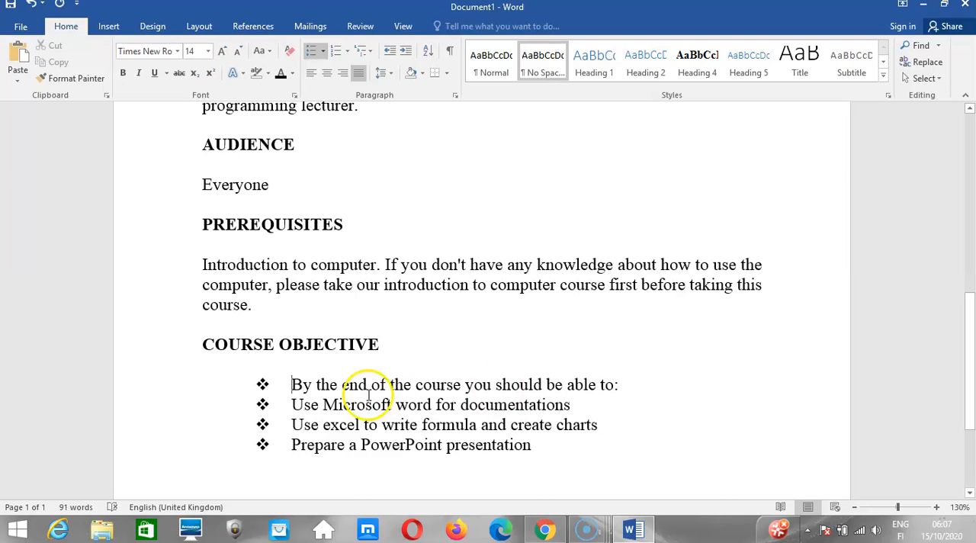
Select all four COURSE OBJECTIVE list lines and set their text indent to 1.5 cm.
left_click_drag(291, 384, 526, 445)
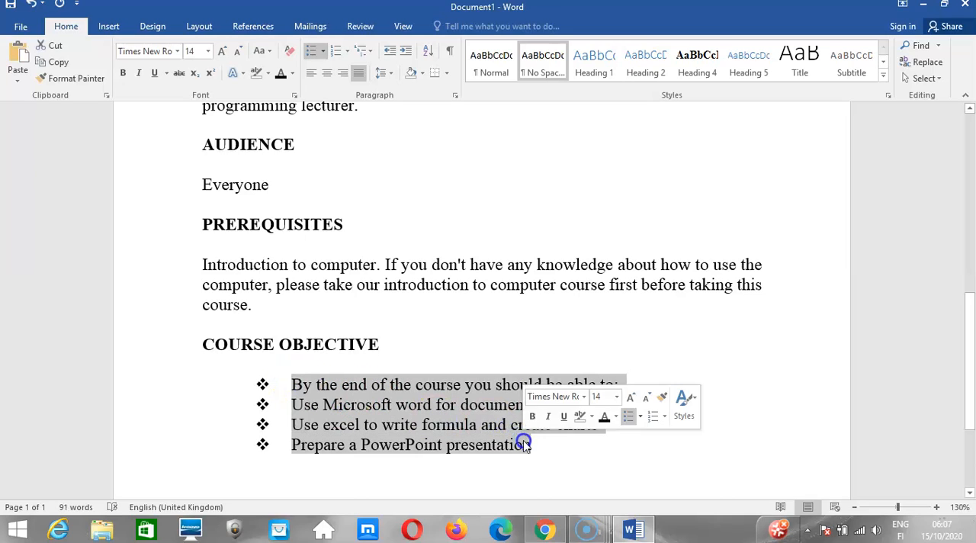
right_click(282, 387)
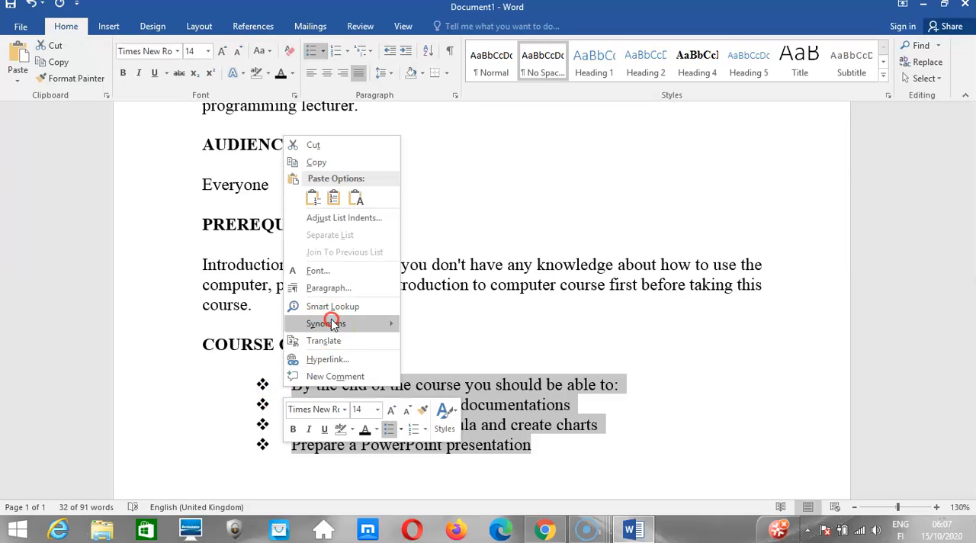
left_click(336, 221)
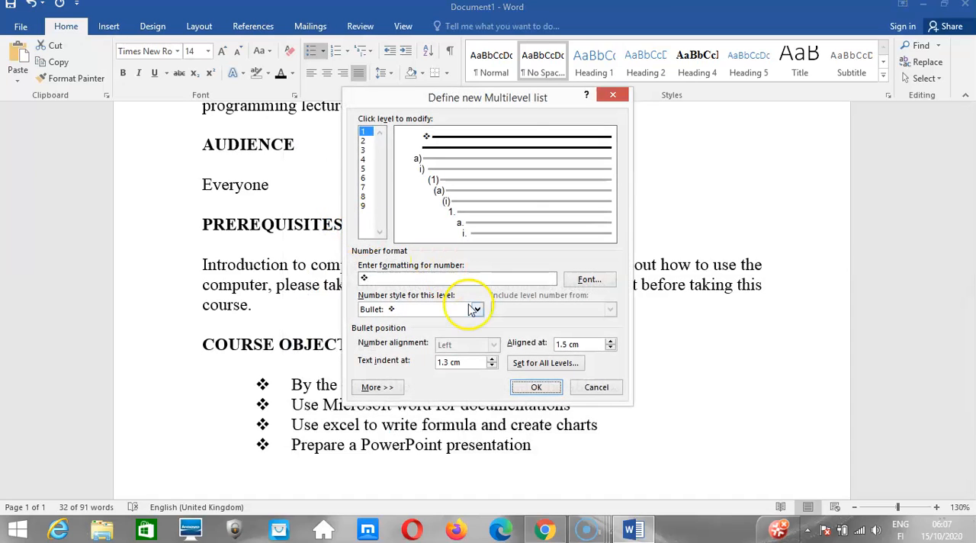
left_click(491, 359)
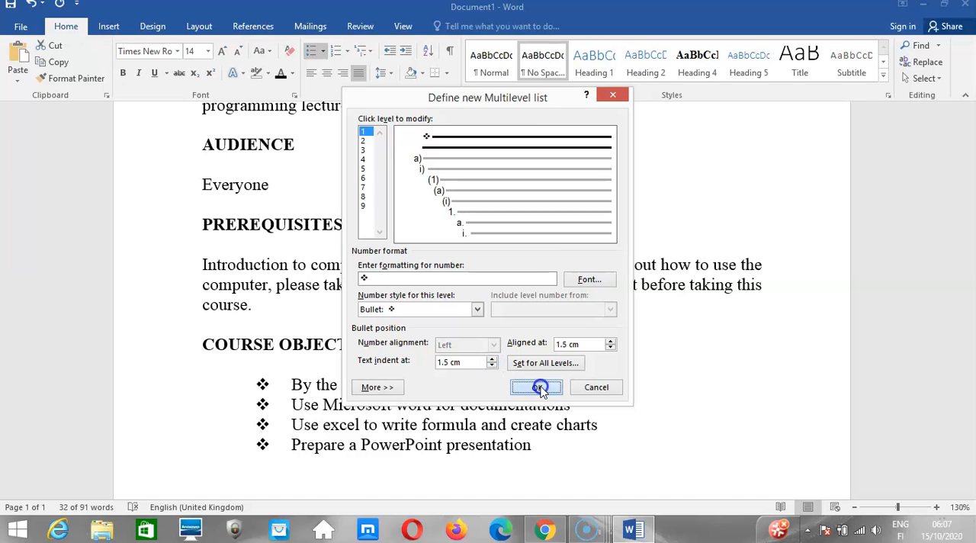
left_click(537, 388)
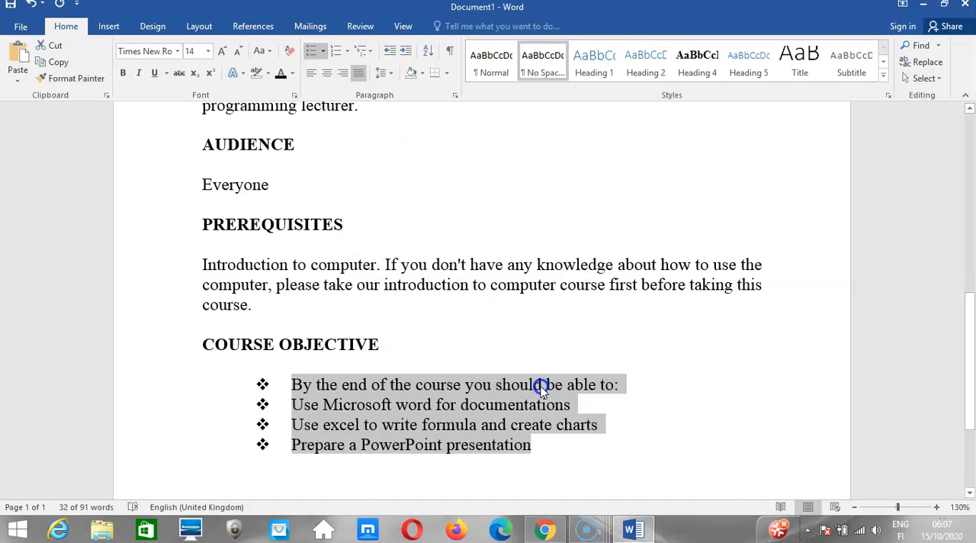
left_click(262, 378)
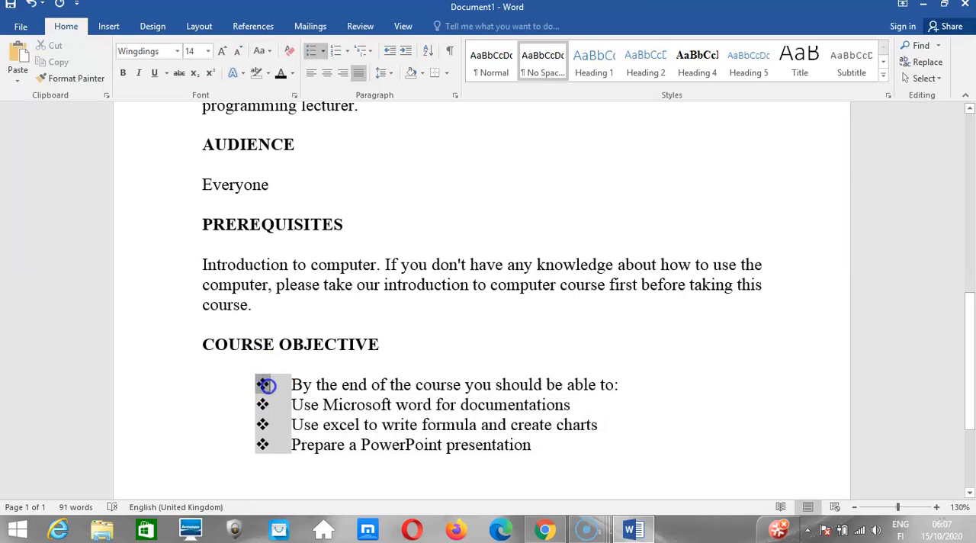
right_click(267, 386)
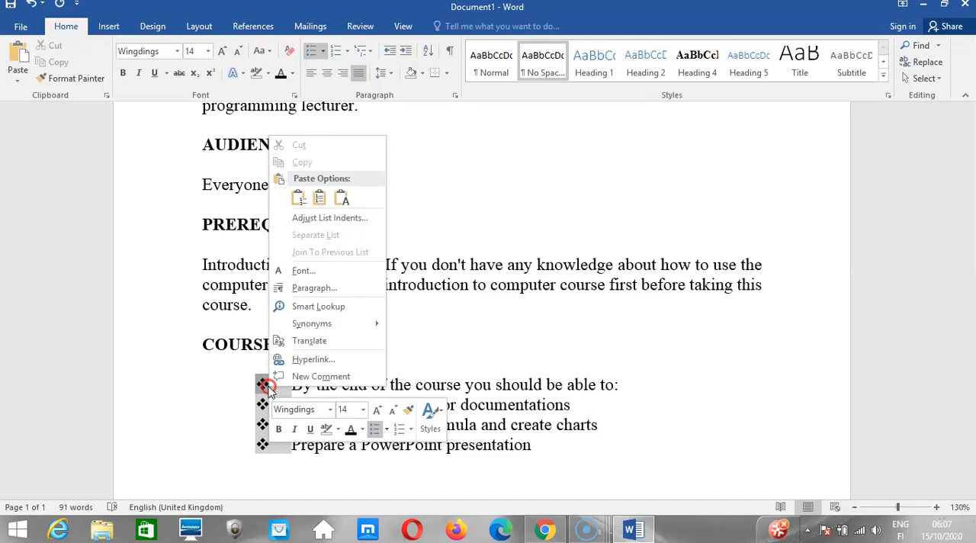
left_click(325, 53)
left_click(324, 53)
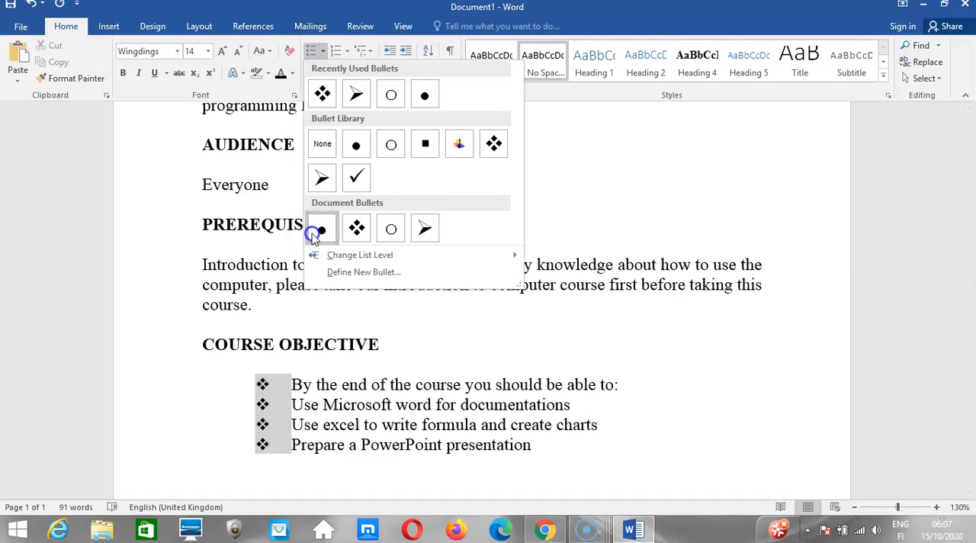
Review the COURSE OBJECTIVE list's indent settings, including the all-levels indents and expanded options, and close the dialog without applying changes.
left_click(274, 383)
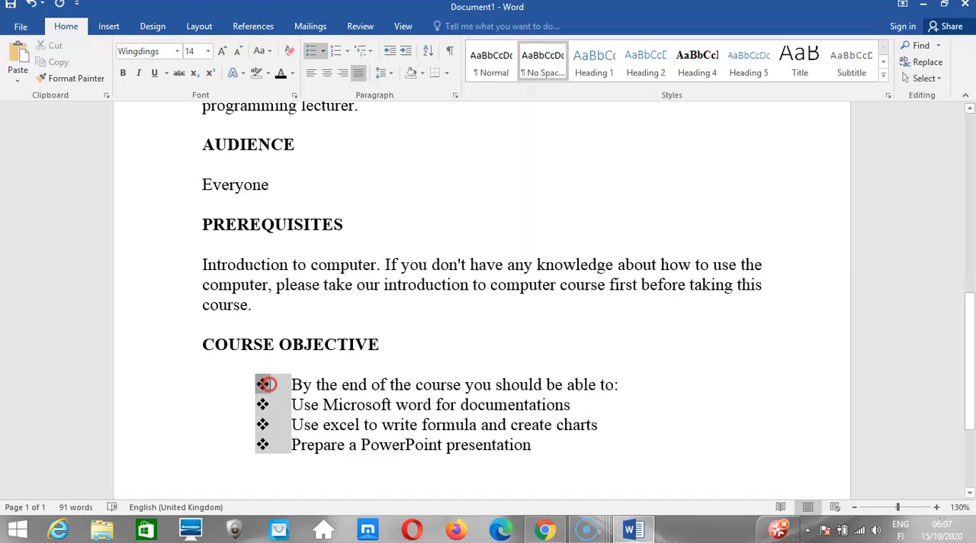
right_click(267, 388)
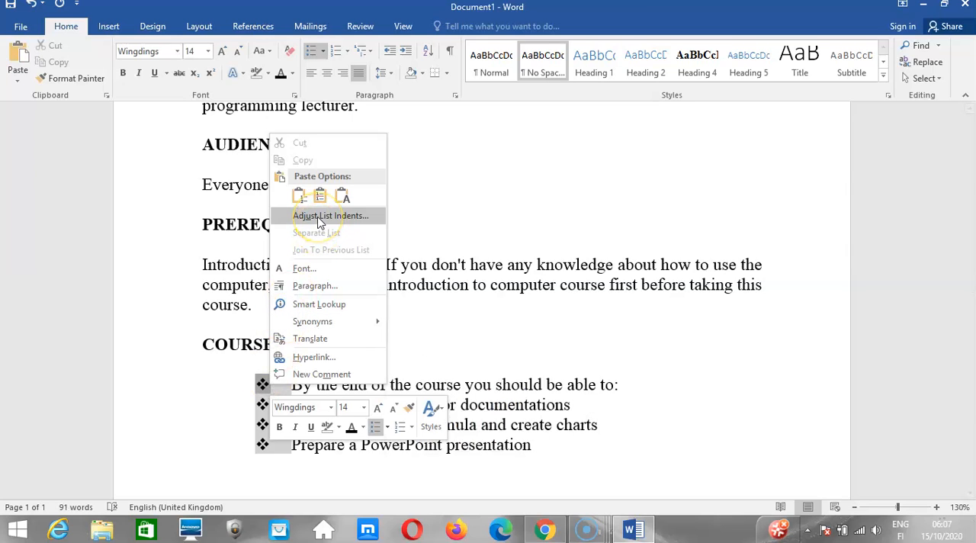
left_click(319, 218)
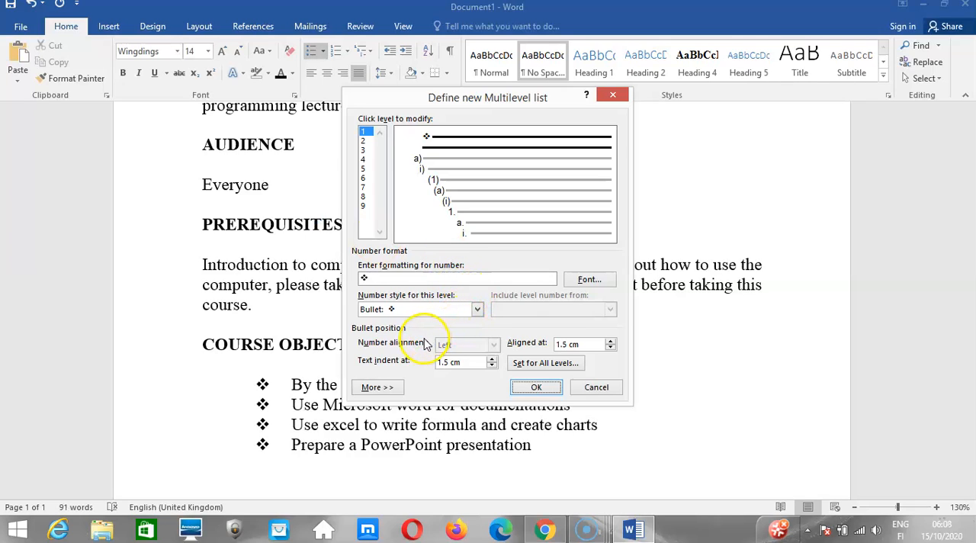
left_click(529, 368)
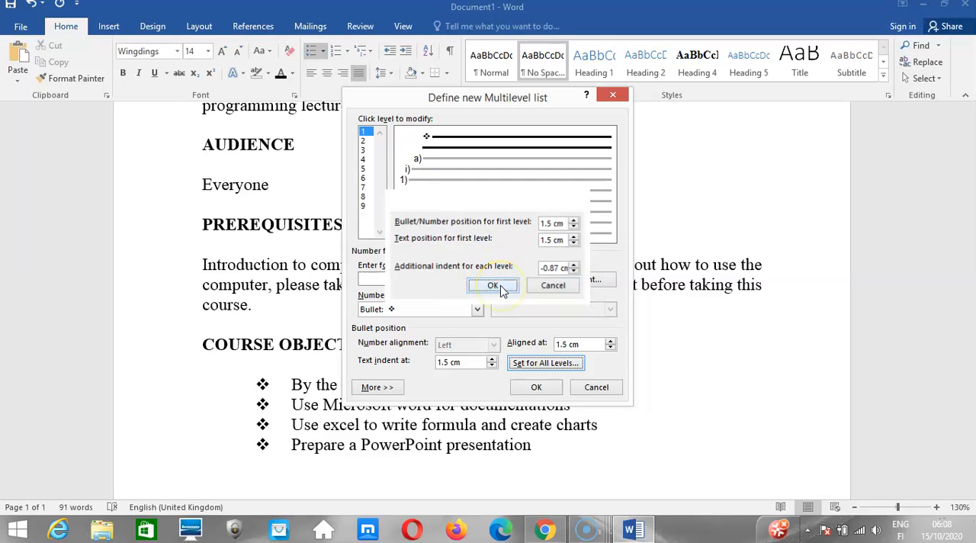
left_click(493, 285)
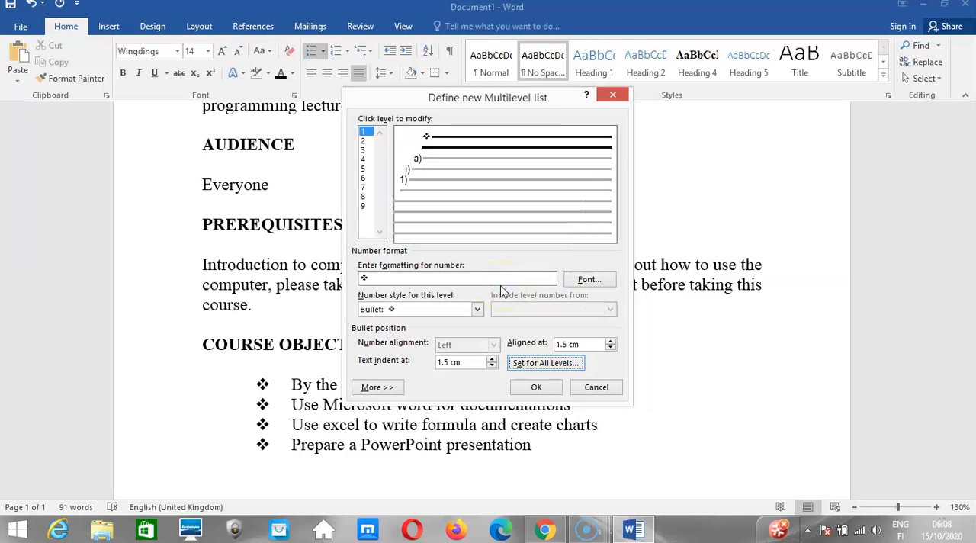
left_click(383, 388)
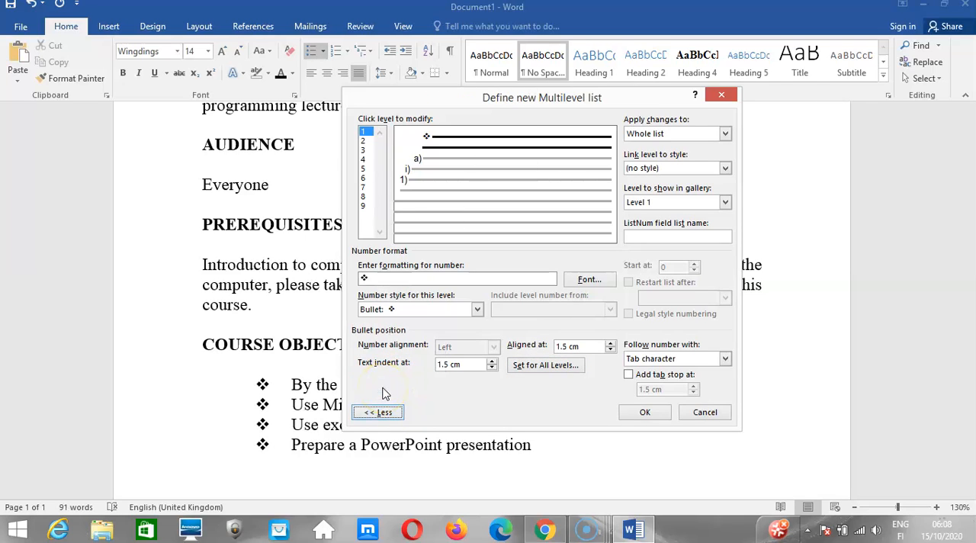
left_click(722, 96)
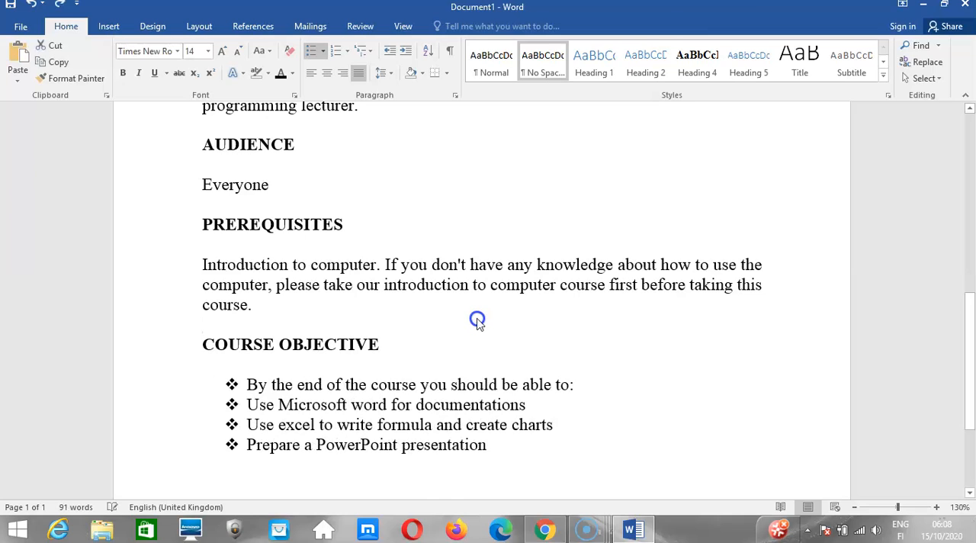
Undo the bullet and list-indent changes on the COURSE OBJECTIVE lines, and redo the whole text's indent decrease that was also undone.
key("ctrl+z")
key("ctrl+z")
key("ctrl+z")
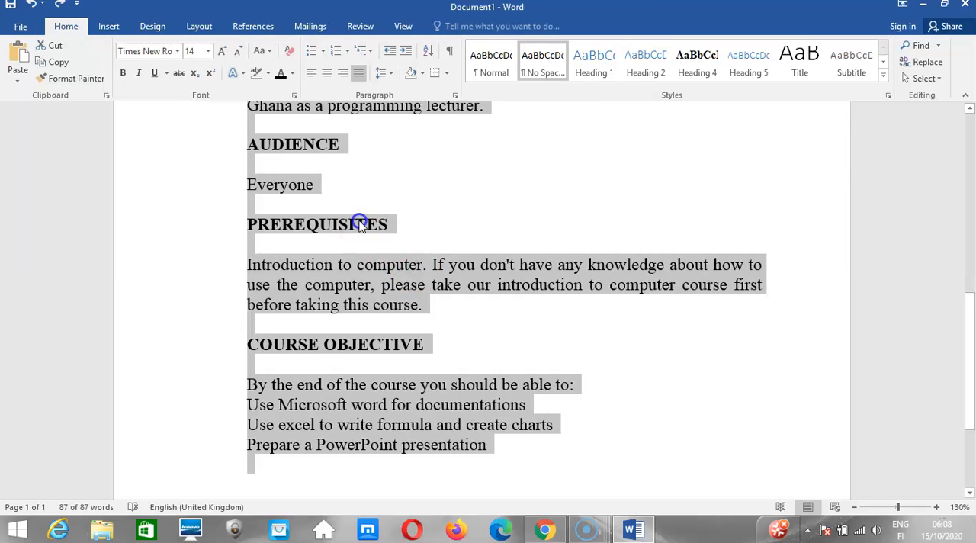
left_click(59, 5)
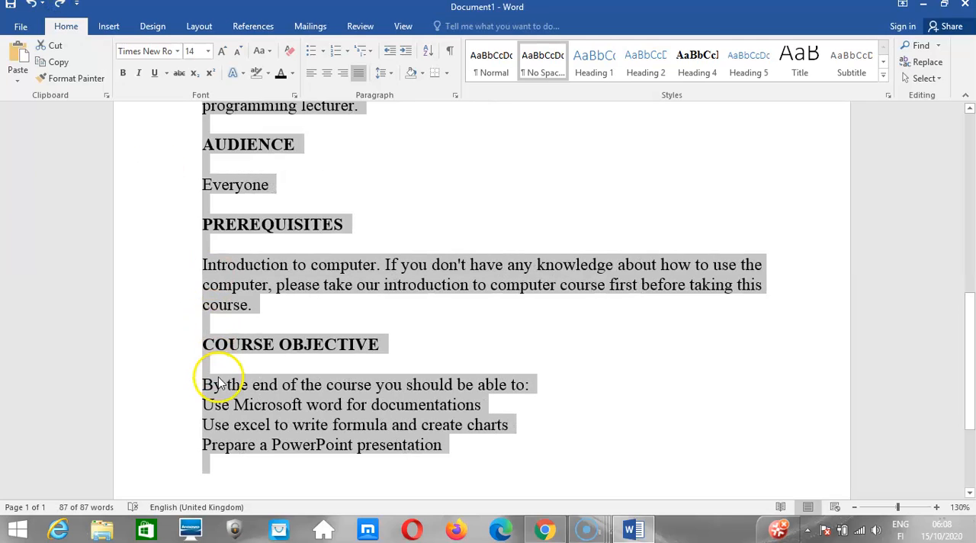
Apply round bullets to the four lines of text under COURSE OBJECTIVE.
left_click(218, 384)
left_click_drag(202, 384, 448, 446)
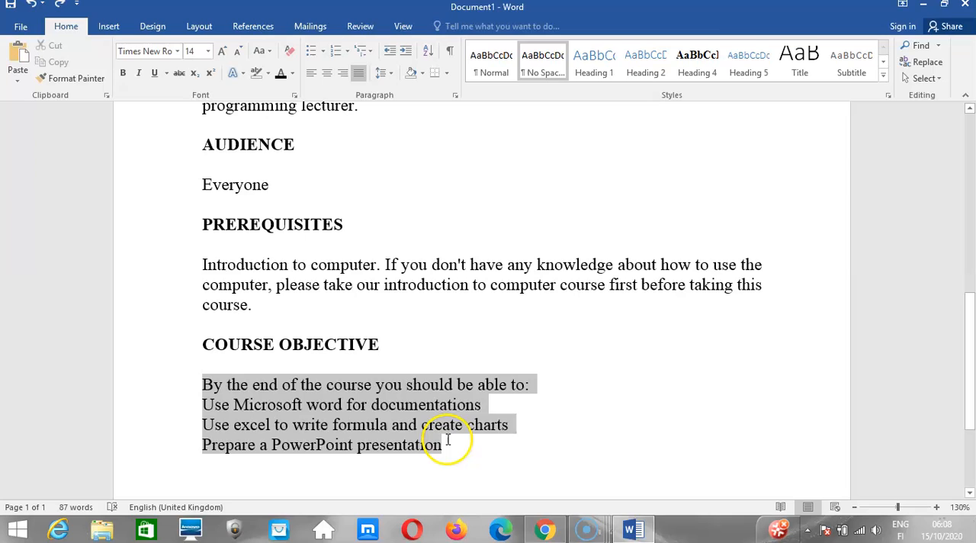
left_click(311, 51)
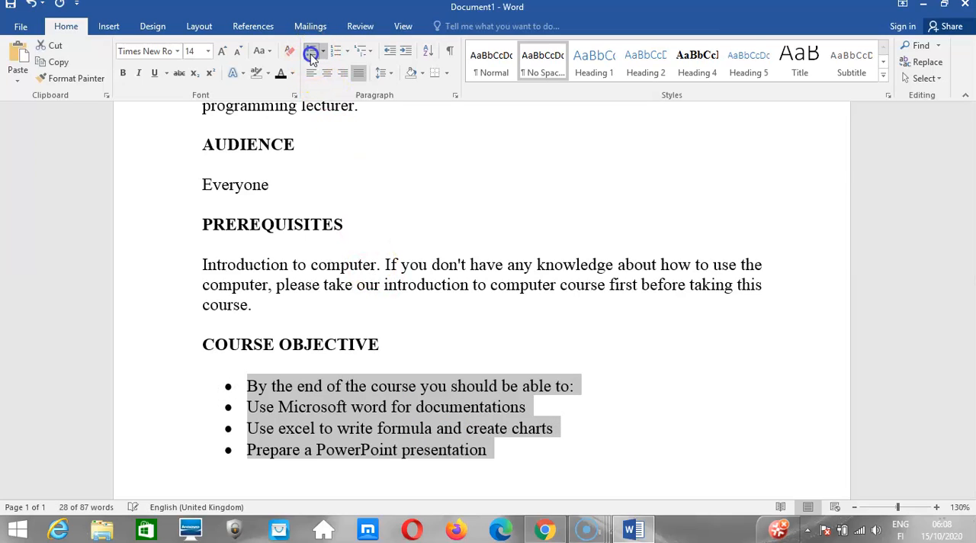
Adjust the list indents of the COURSE OBJECTIVE bullets so that the text indent is 1.7 cm.
left_click(237, 389)
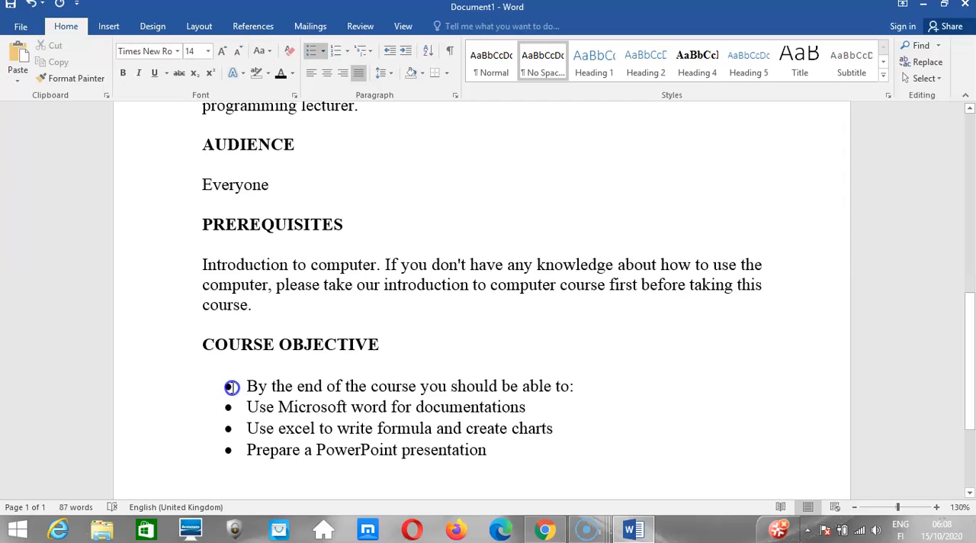
left_click(230, 387)
right_click(229, 386)
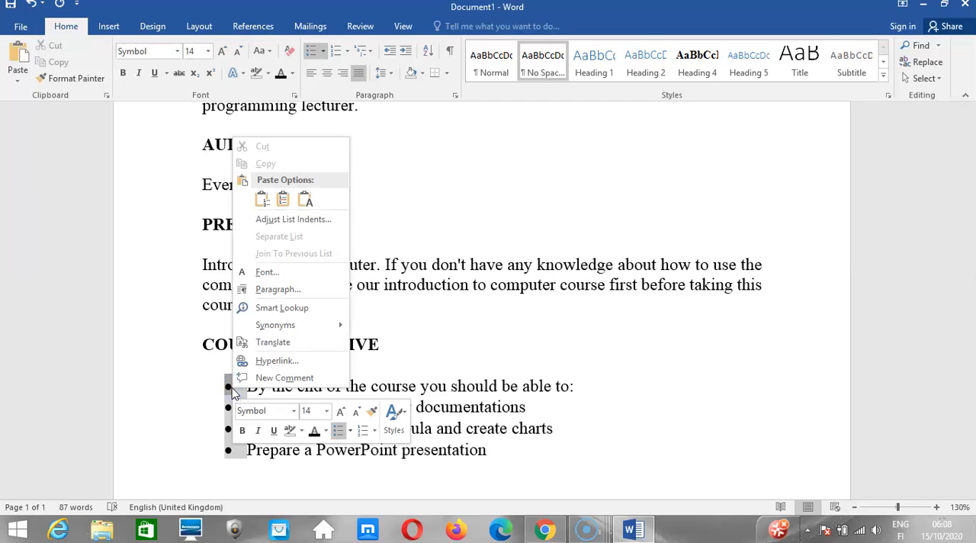
left_click(282, 227)
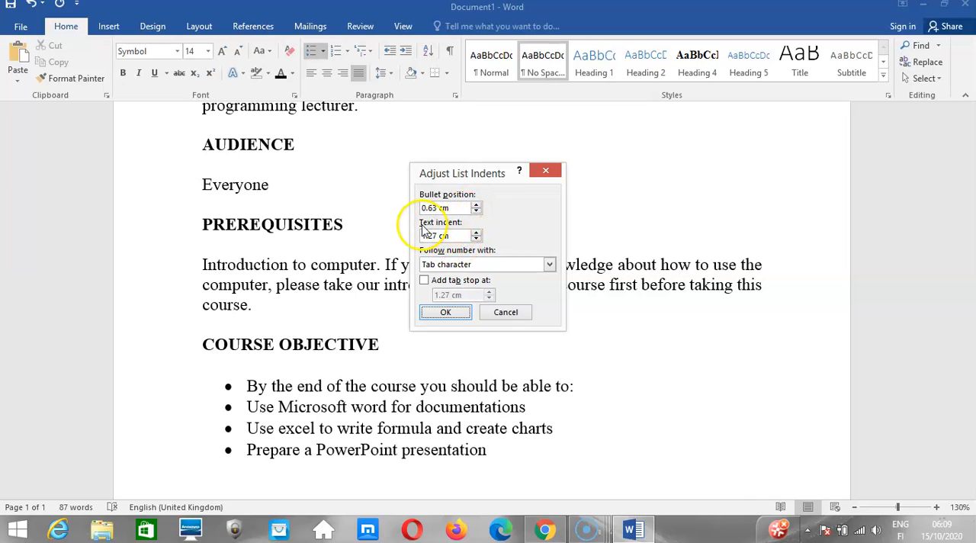
left_click(477, 235)
left_click(446, 314)
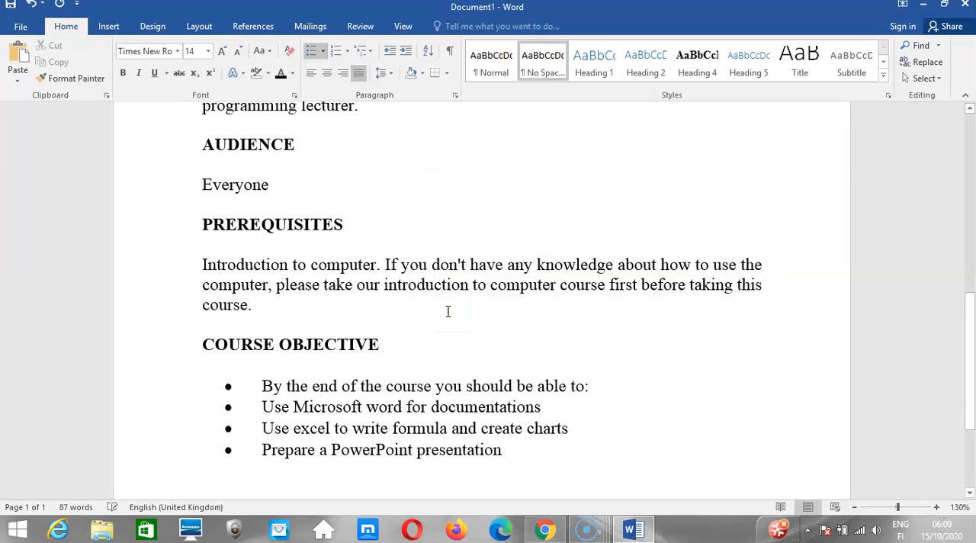
Select all four COURSE OBJECTIVE list lines and set their bullet position to 0 cm.
left_click(234, 388)
left_click(263, 379)
left_click_drag(262, 379, 544, 453)
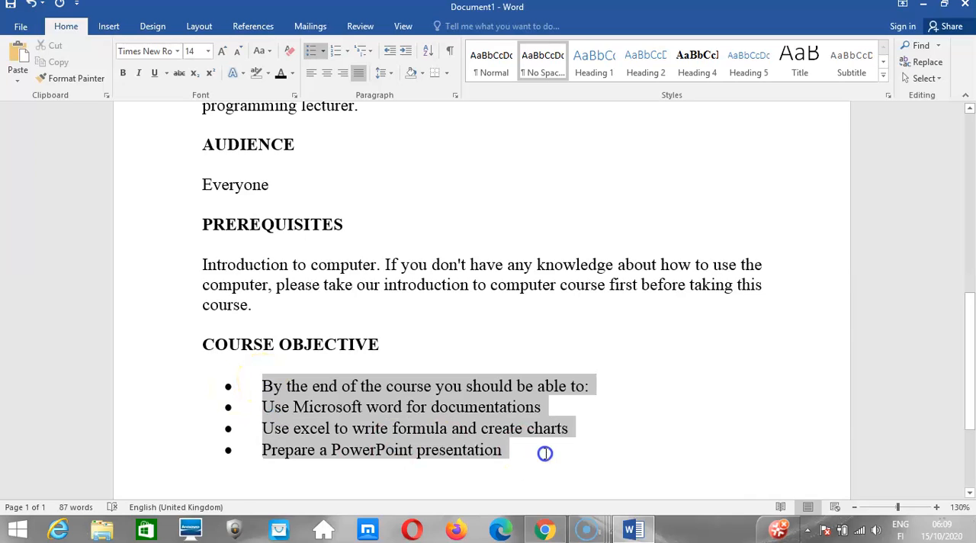
right_click(393, 410)
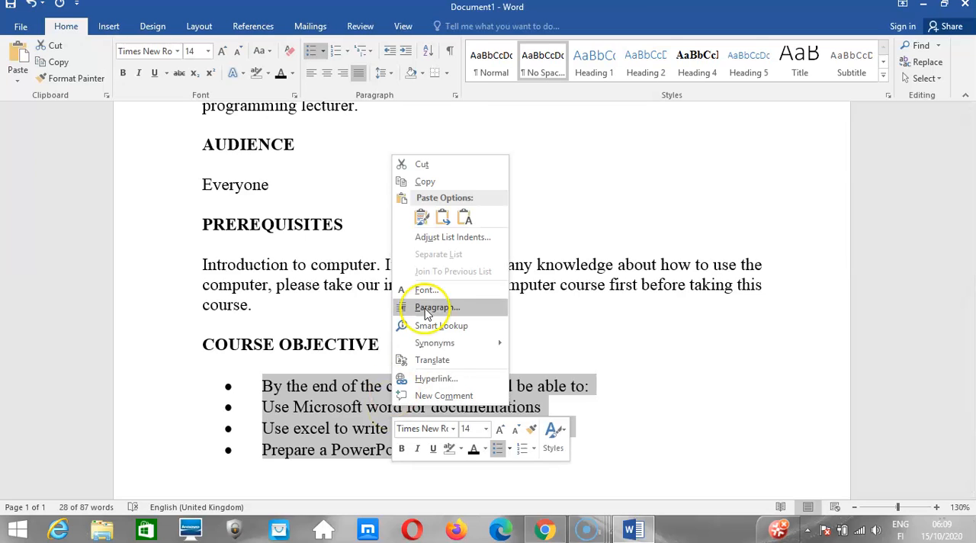
left_click(442, 242)
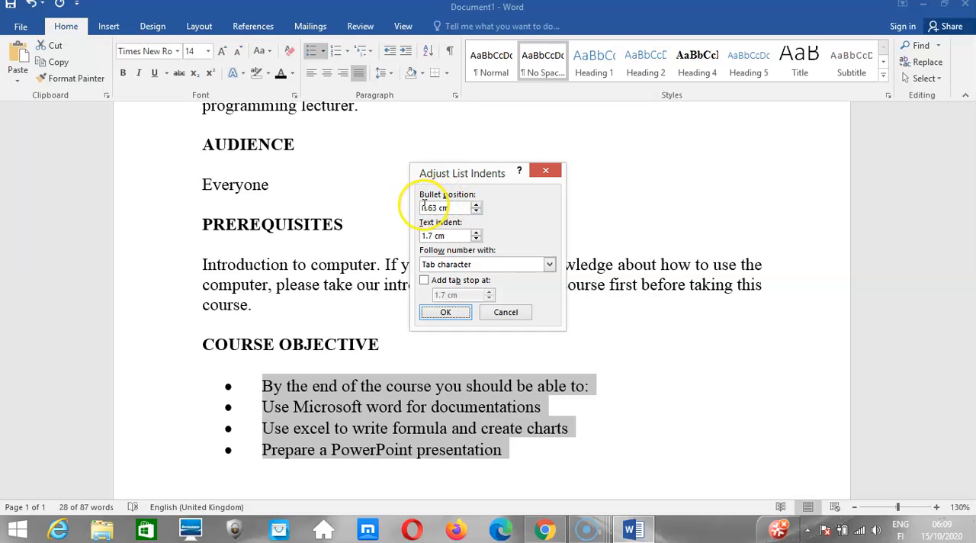
left_click(476, 206)
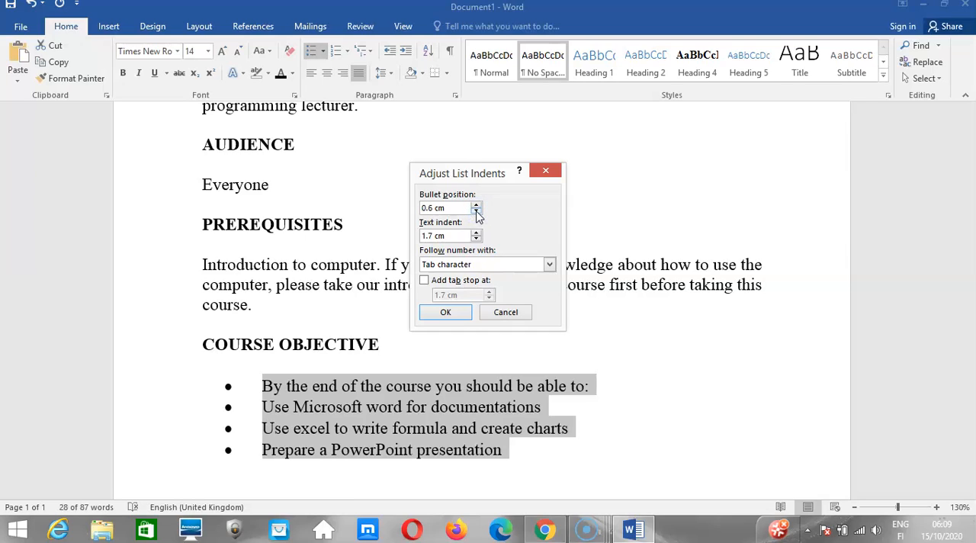
left_click(476, 212)
left_click(475, 211)
left_click(446, 317)
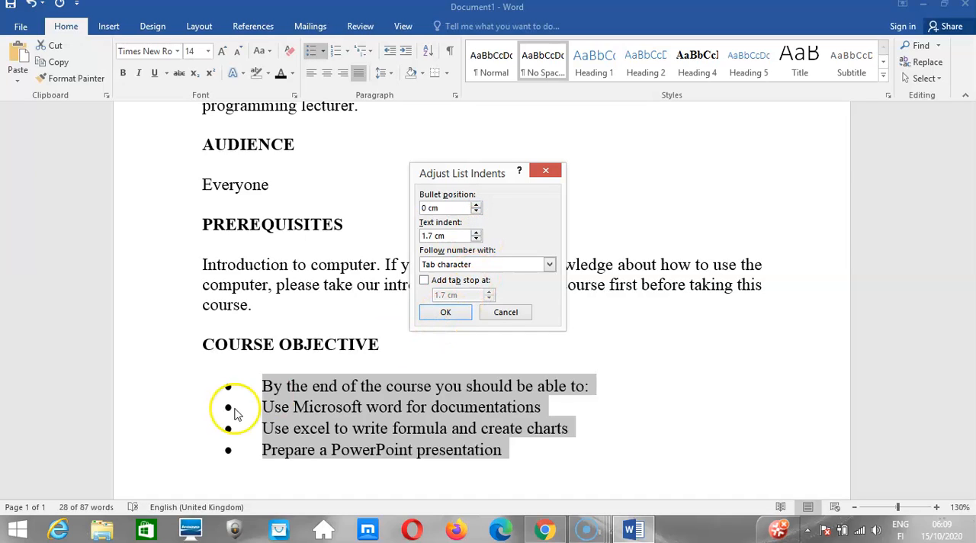
left_click(442, 315)
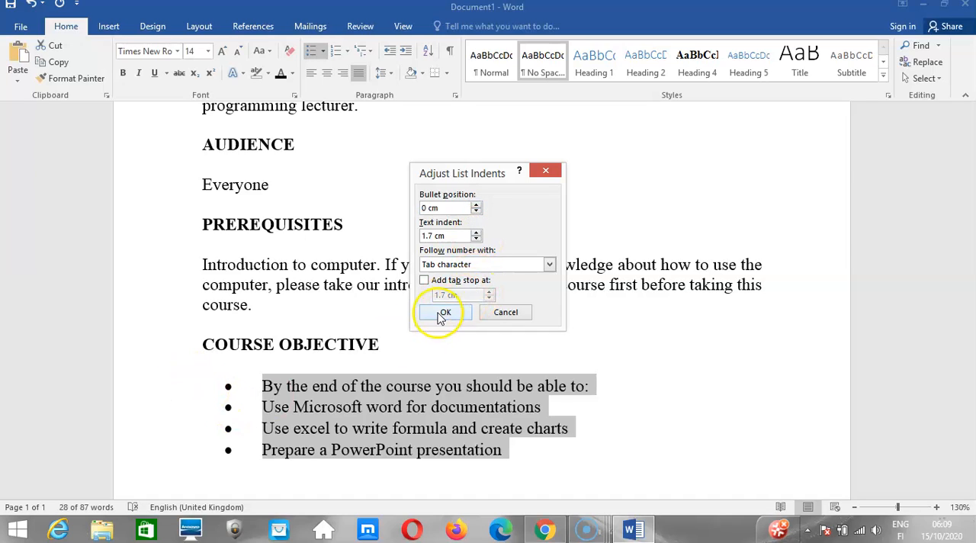
left_click(441, 314)
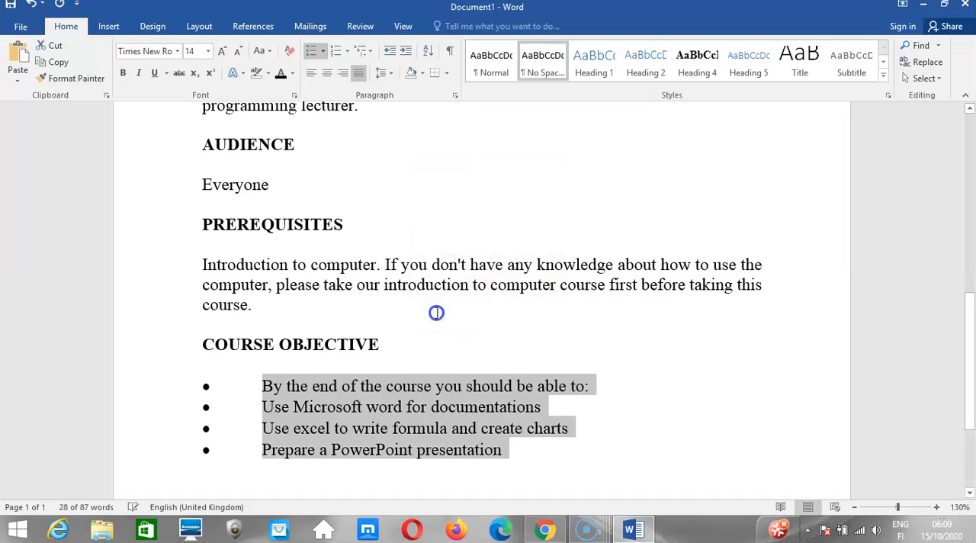
Reduce the text indent of the COURSE OBJECTIVE bulleted list to 0.6 cm.
right_click(205, 388)
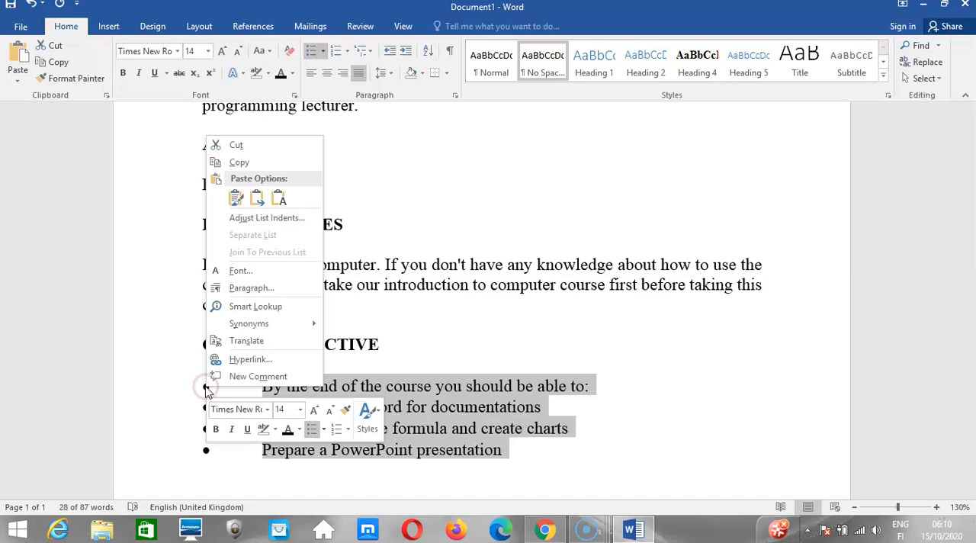
left_click(248, 218)
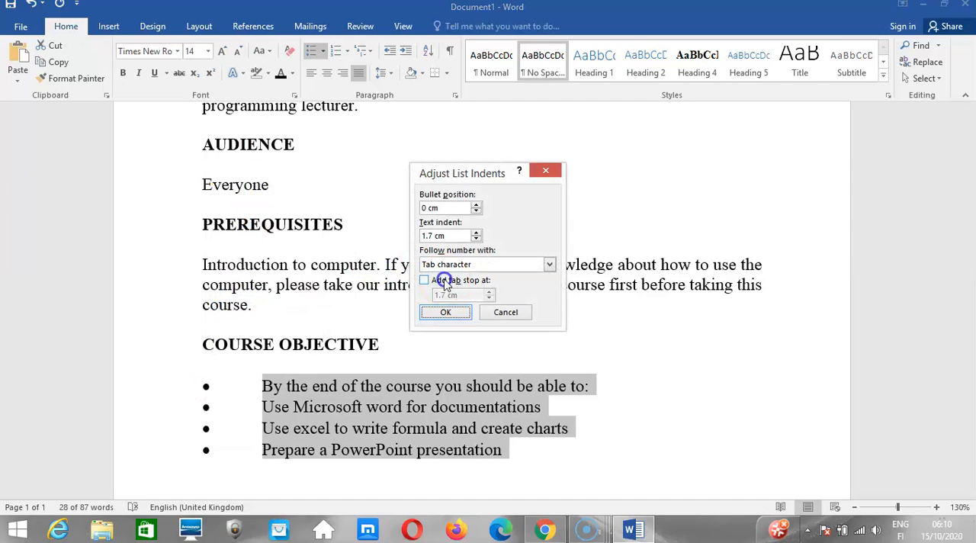
left_click(476, 239)
left_click(476, 238)
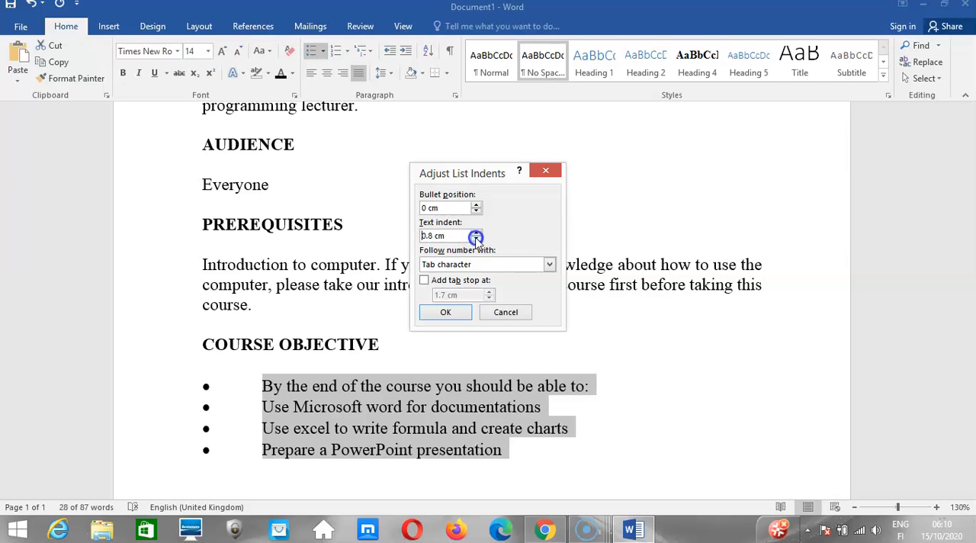
left_click(476, 238)
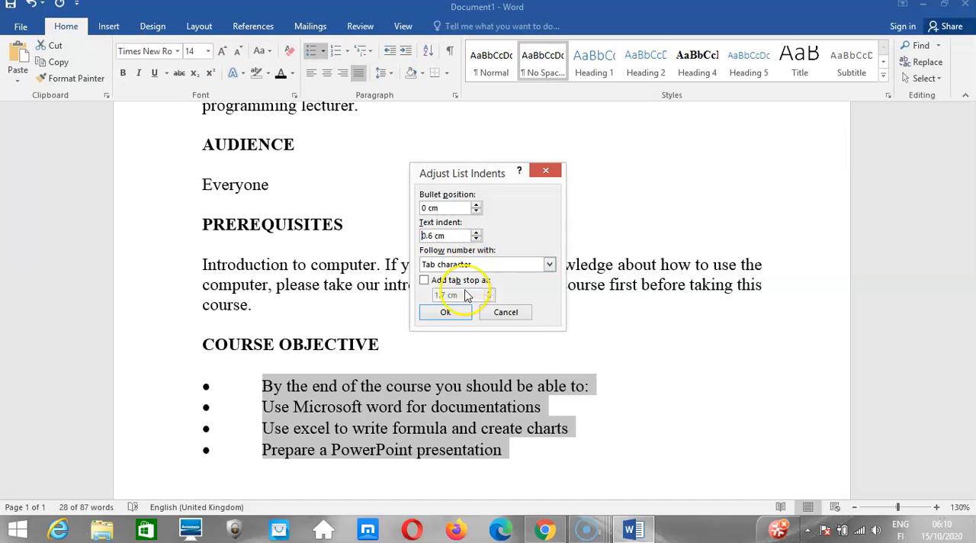
left_click(453, 314)
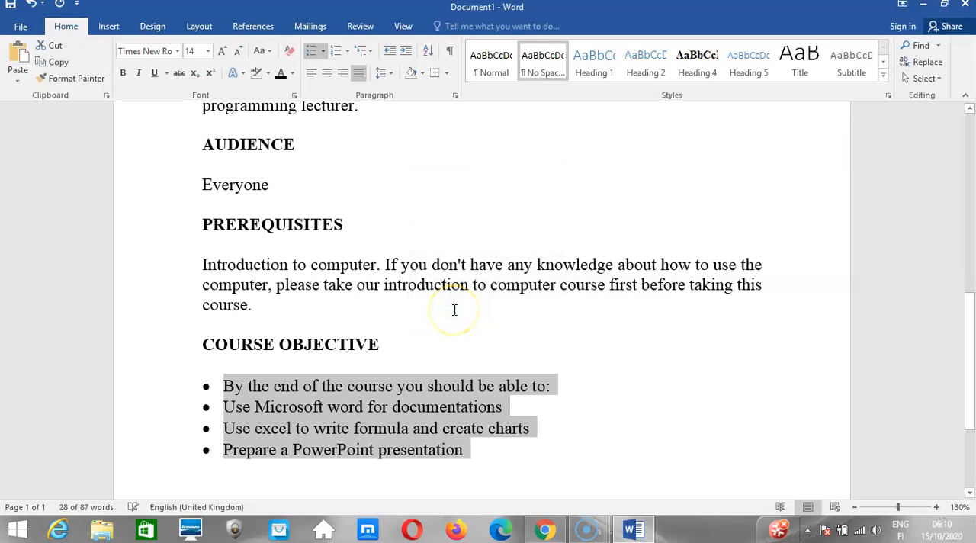
left_click(453, 310)
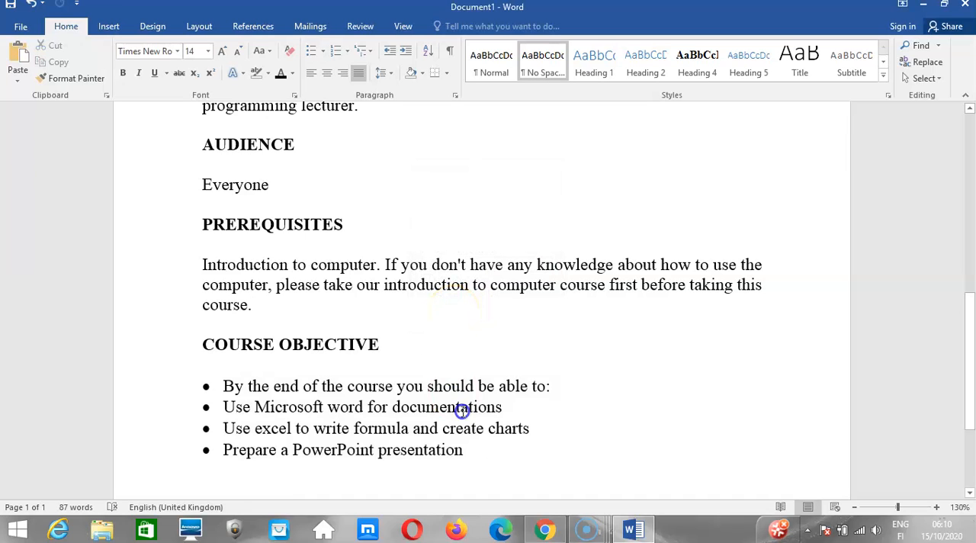
Switch to the Kuulchat lesson in Chrome and read from the list-indenting instructions through to the Set line spacing section.
mouse_move(543, 528)
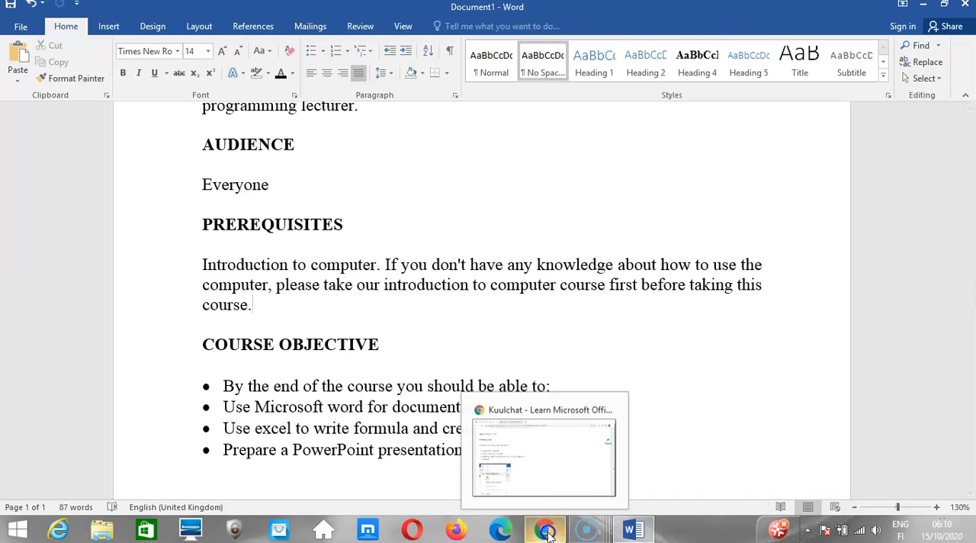
left_click(538, 473)
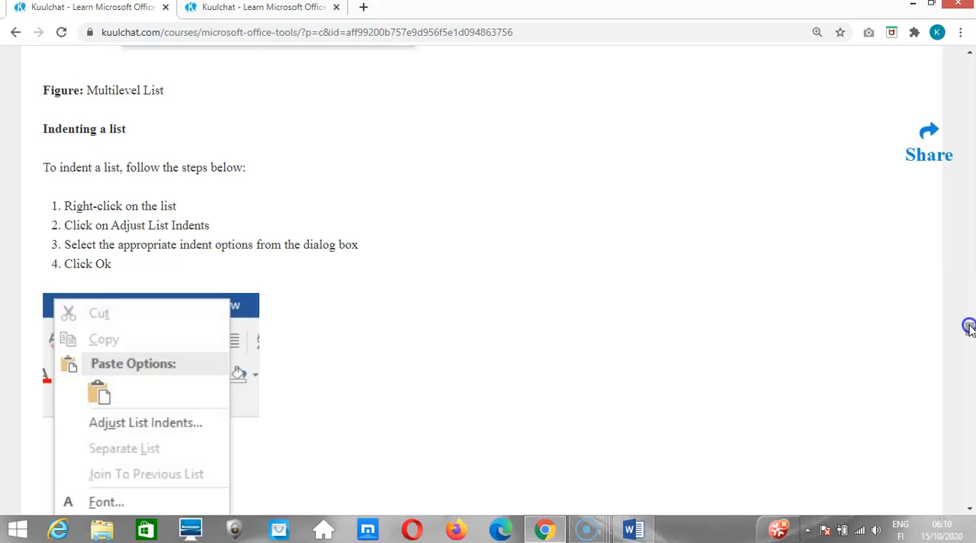
scroll(970, 330, "down", 3)
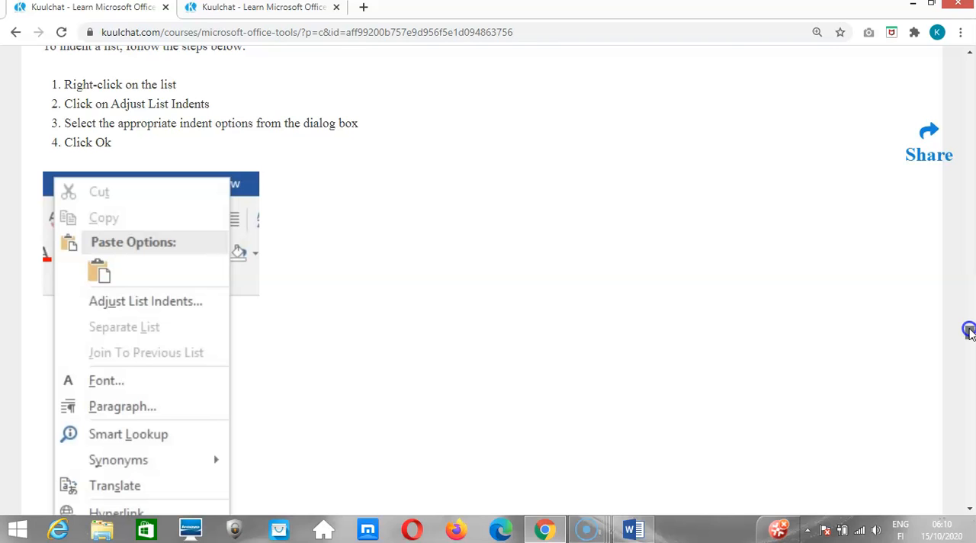
scroll(966, 330, "down", 12)
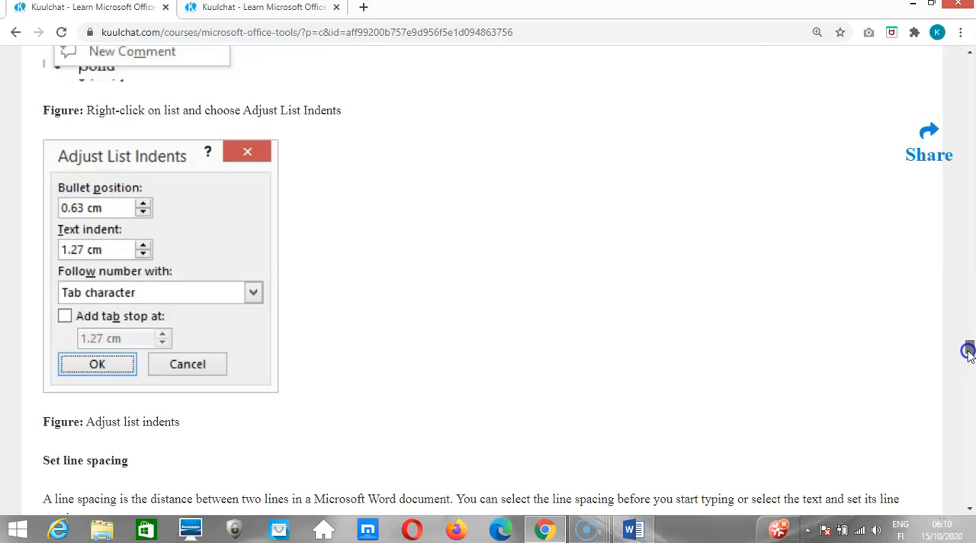
left_click_drag(968, 352, 968, 363)
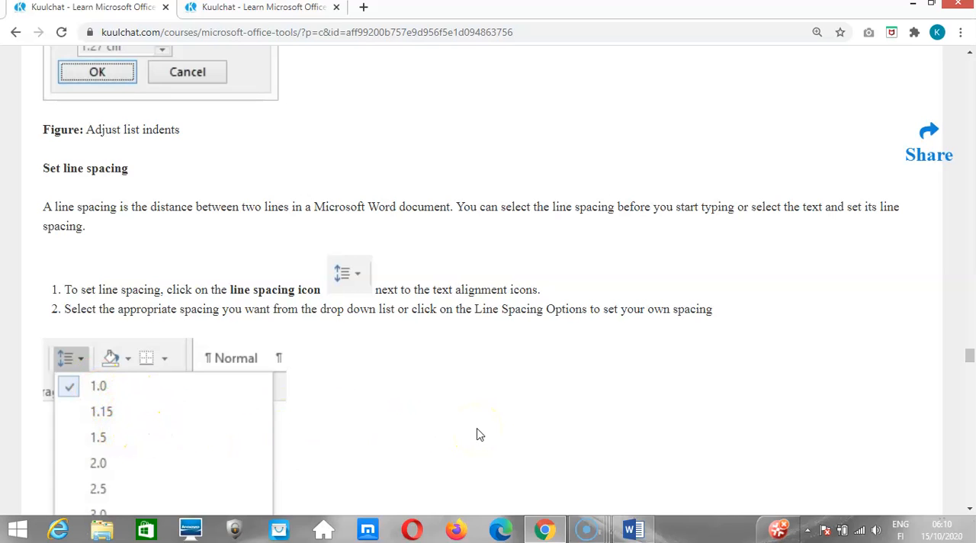
Switch to the Word document and set the line spacing of all its text to 1.5.
left_click(632, 529)
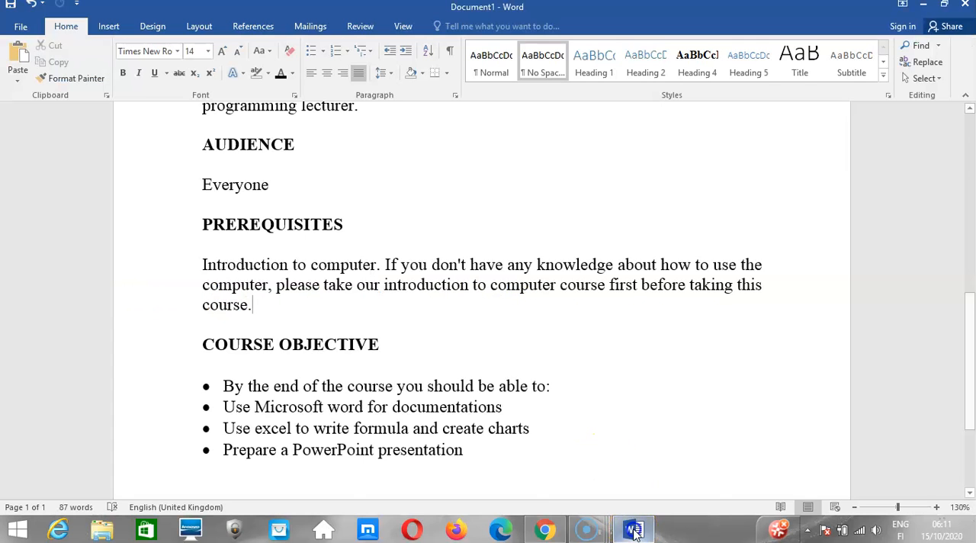
left_click(239, 286)
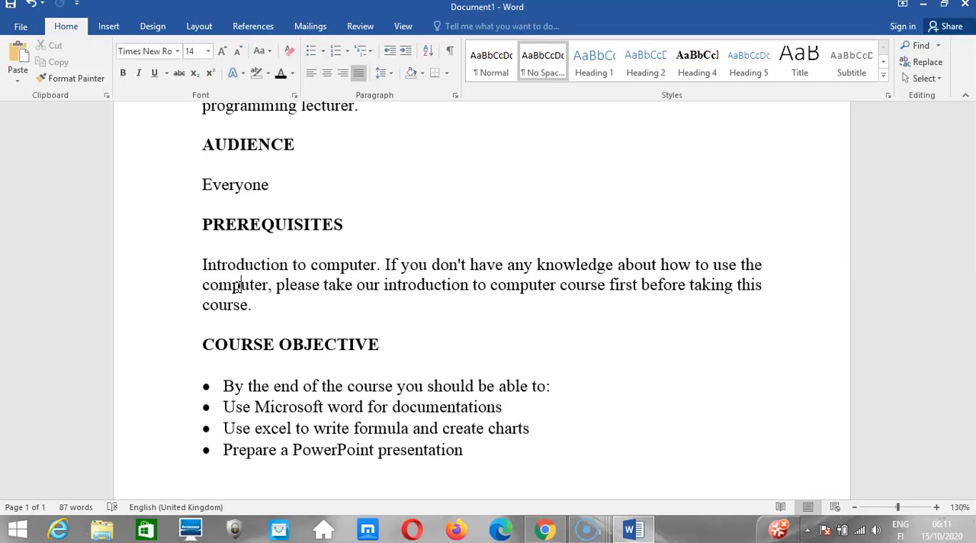
key("ctrl+a")
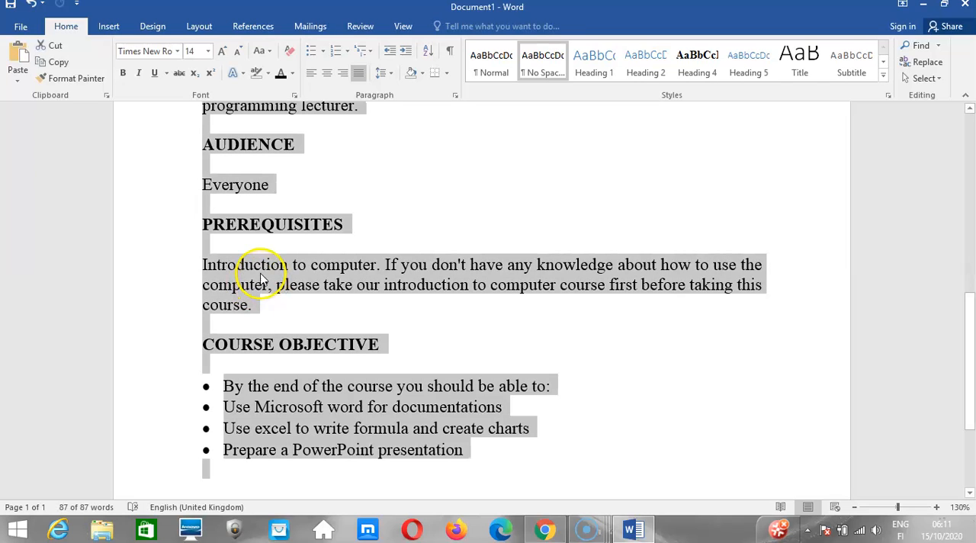
left_click(386, 73)
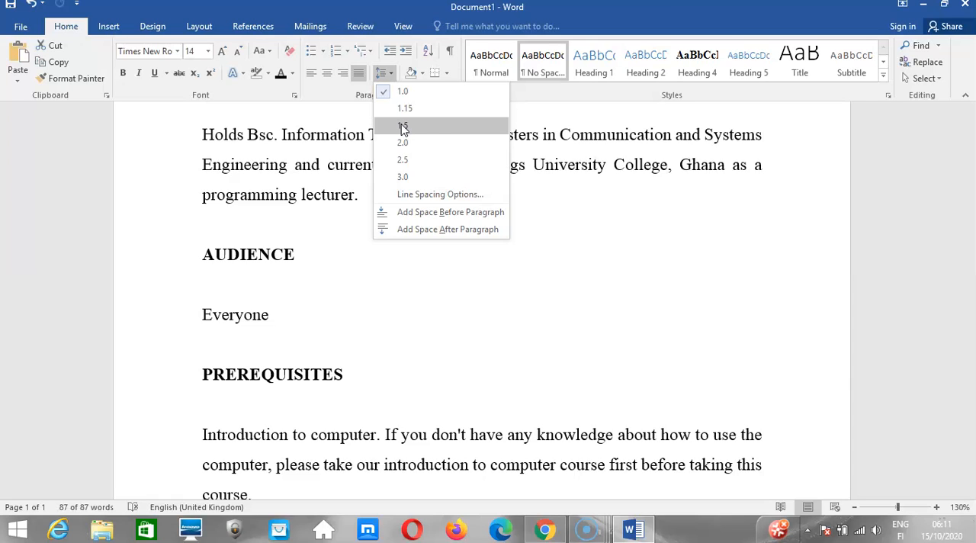
left_click(403, 126)
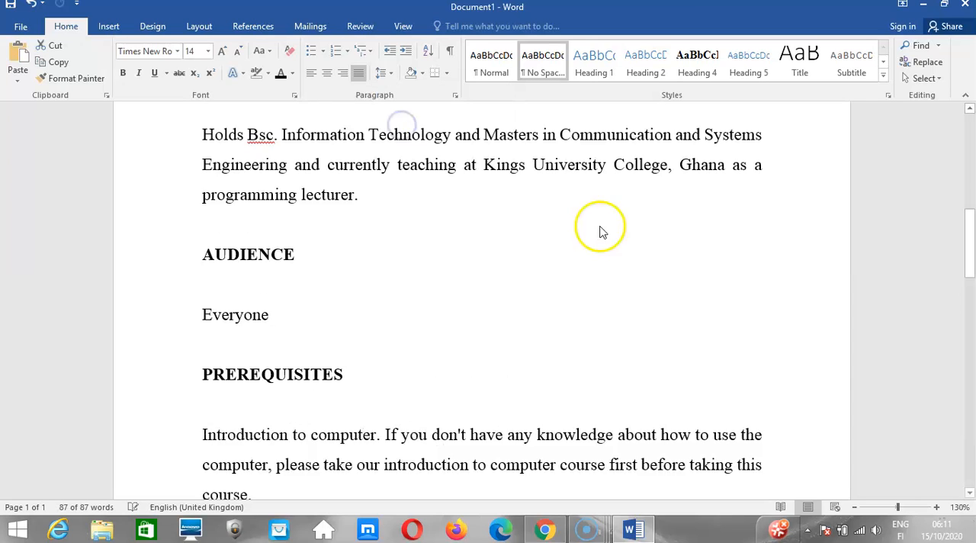
Select the entire document and set its line spacing to 1.15.
key("ctrl+a")
left_click_drag(967, 255, 965, 159)
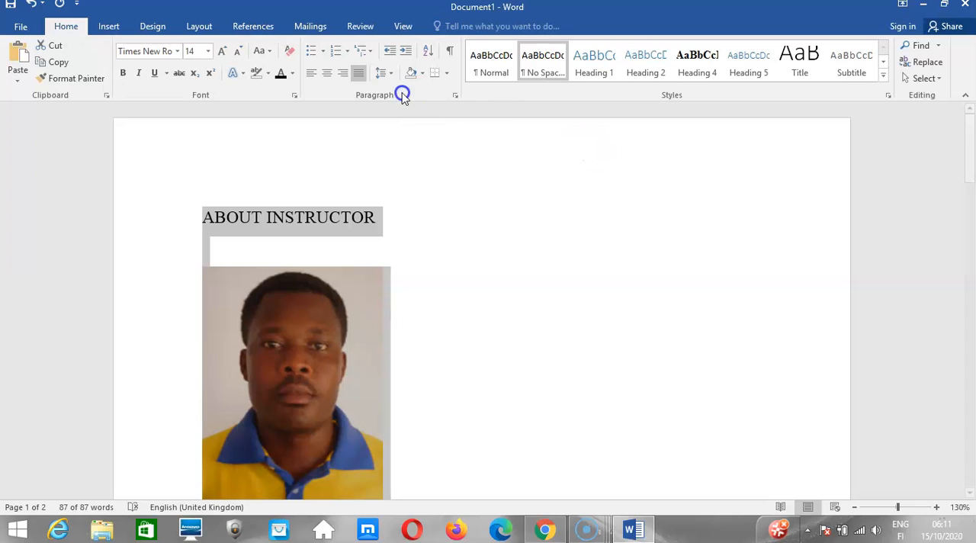
left_click(387, 73)
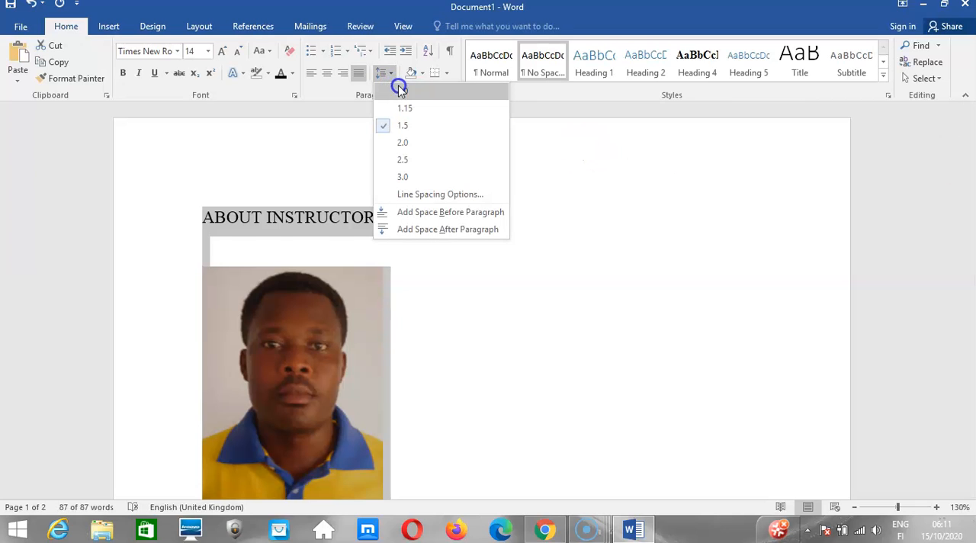
left_click(404, 107)
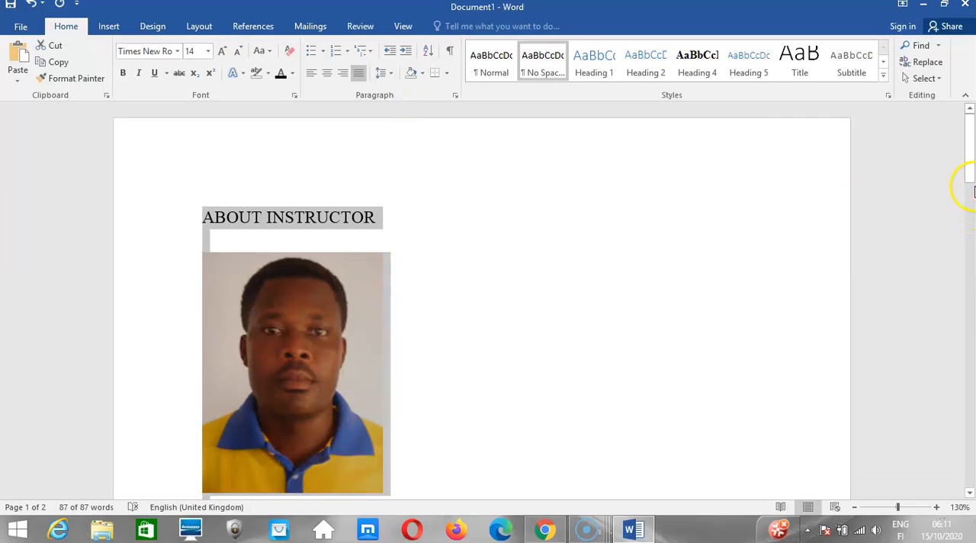
Delete the empty line on the second page, after the last COURSE OBJECTIVE bullet.
left_click_drag(971, 172, 966, 314)
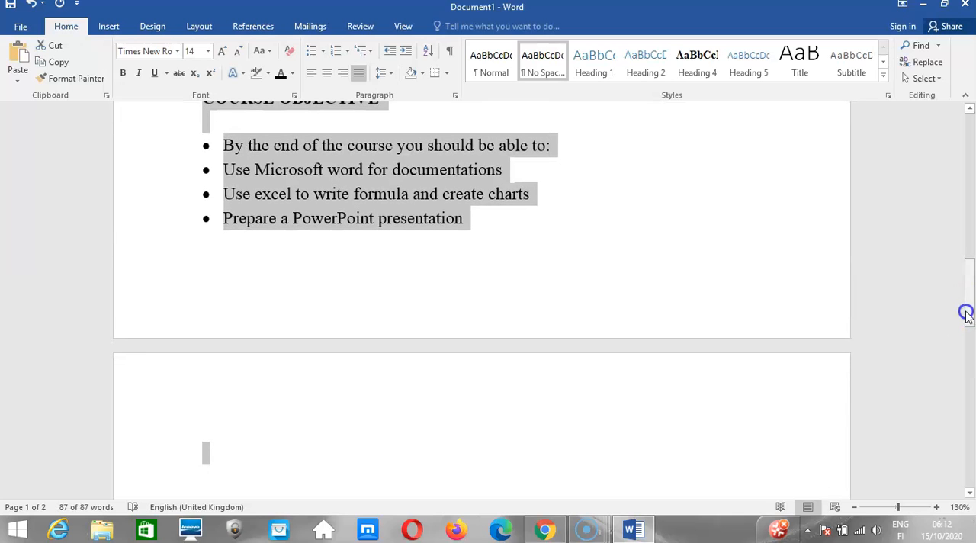
left_click(257, 428)
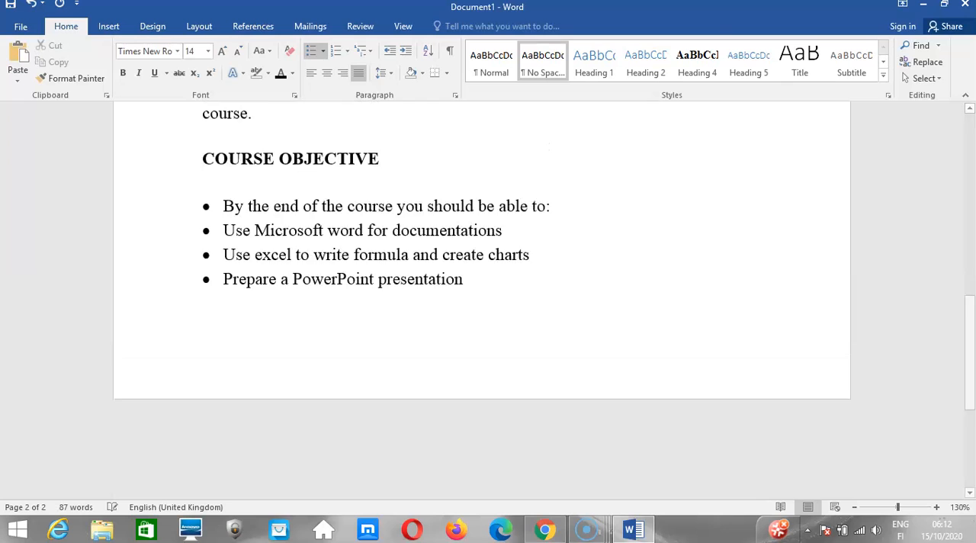
key("BackSpace")
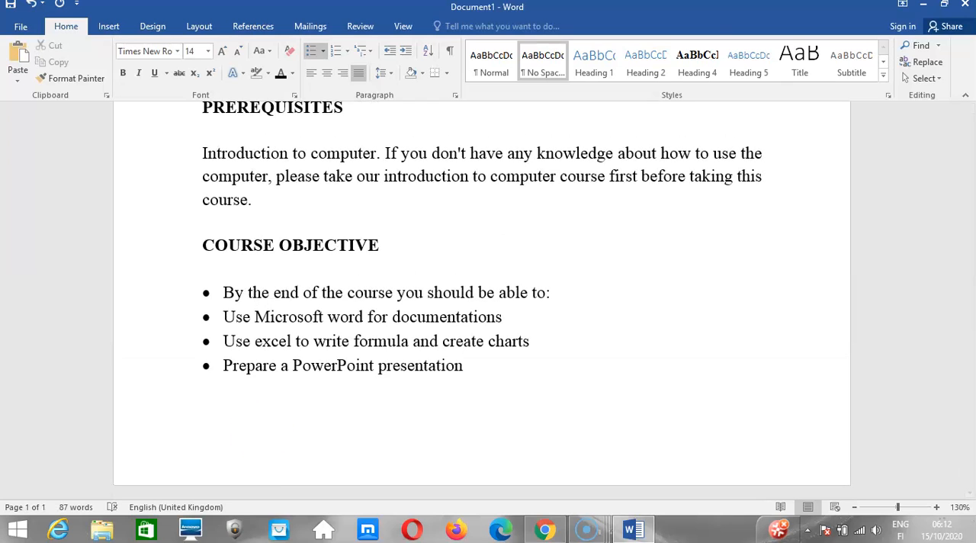
Make the ABOUT INSTRUCTOR heading at the start of the document bold.
left_click_drag(972, 392, 968, 142)
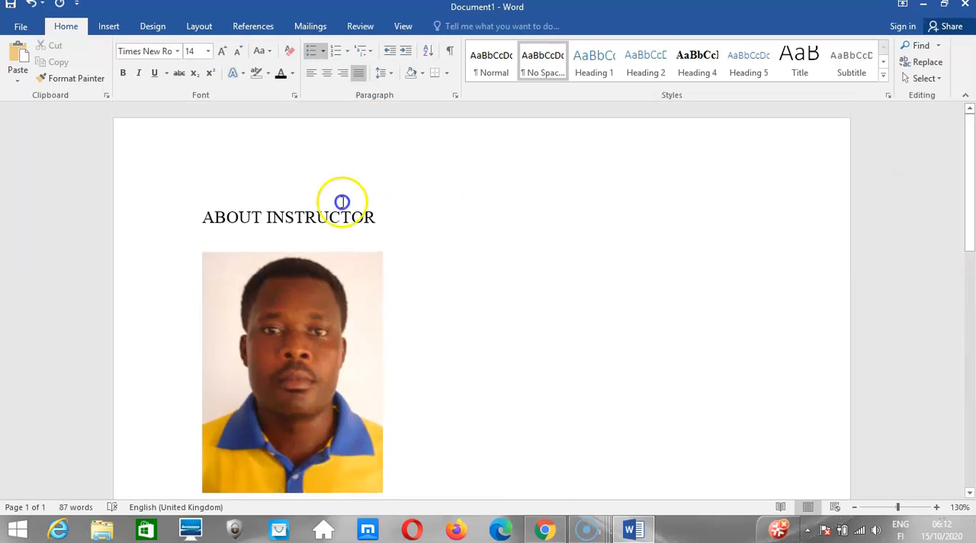
left_click(305, 209)
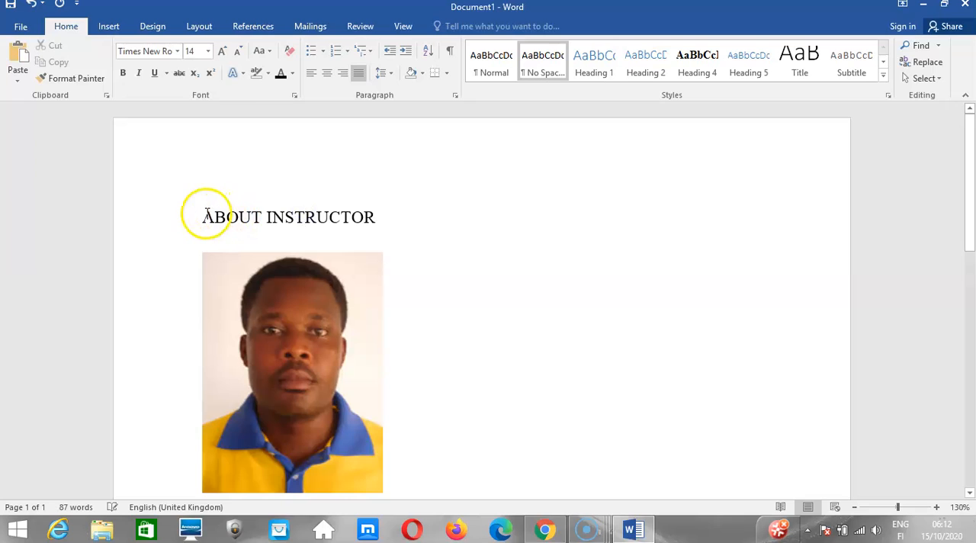
left_click_drag(201, 216, 347, 221)
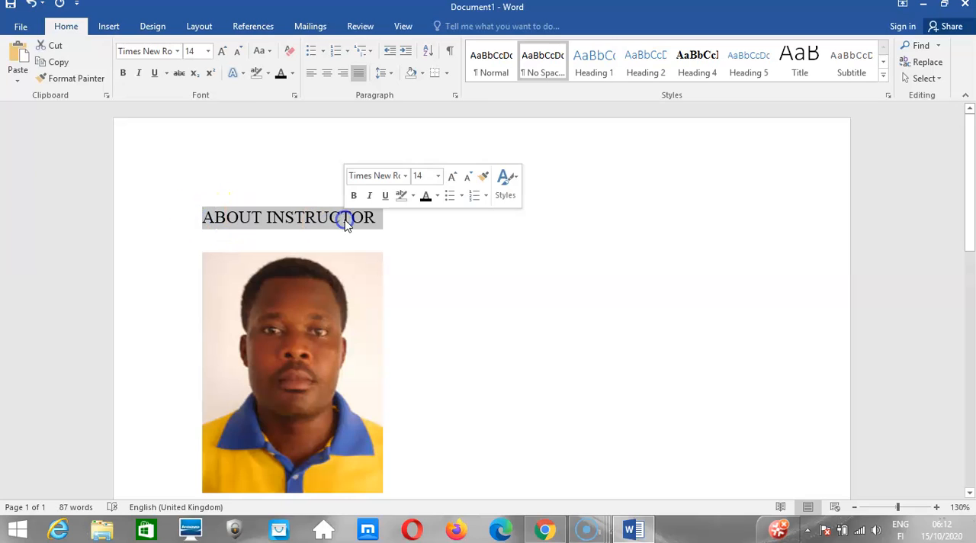
left_click(123, 72)
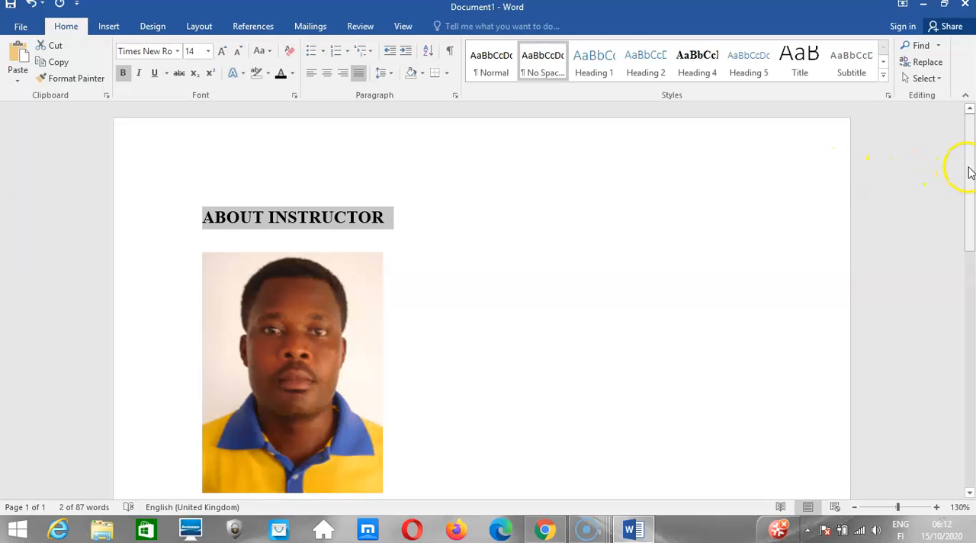
Select the whole three-line paragraph under the PREREQUISITES heading.
left_click_drag(969, 178, 963, 386)
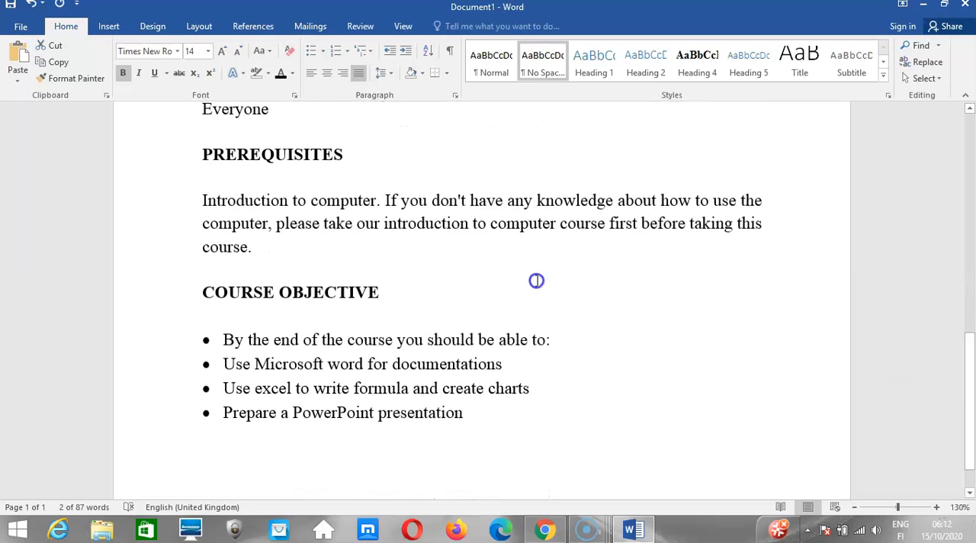
left_click(207, 200)
left_click_drag(202, 199, 256, 243)
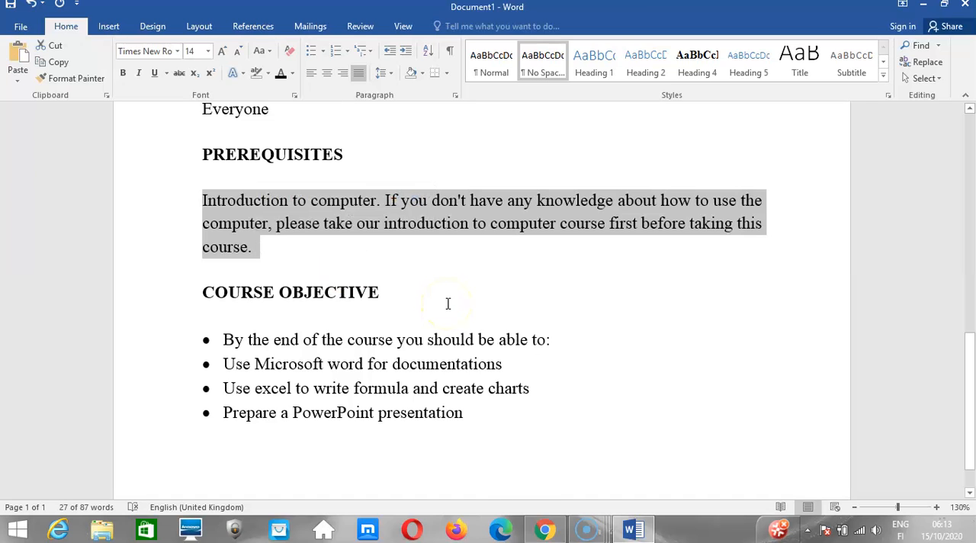
Switch to the Kuulchat lesson in Chrome and read the line spacing options and the Paragraph spacing settings.
left_click(544, 529)
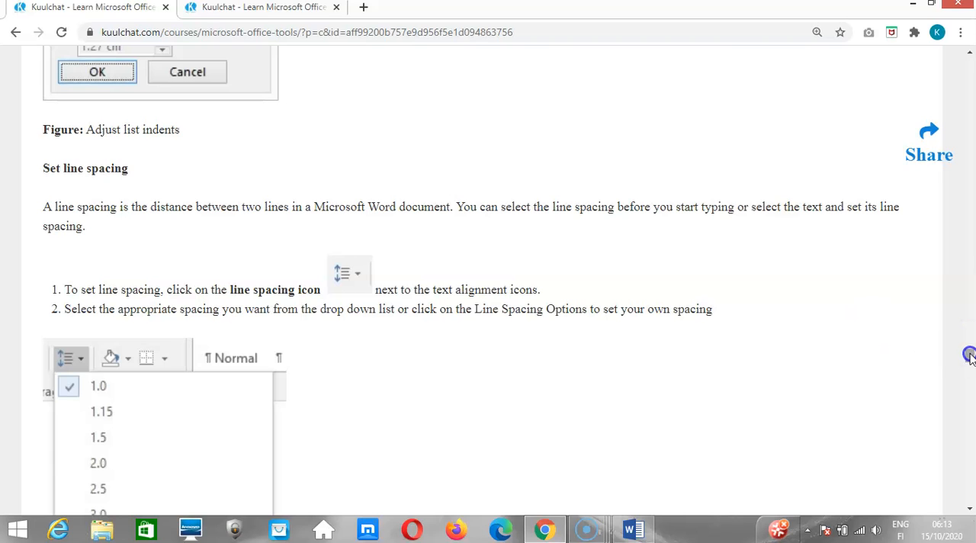
left_click_drag(969, 355, 969, 372)
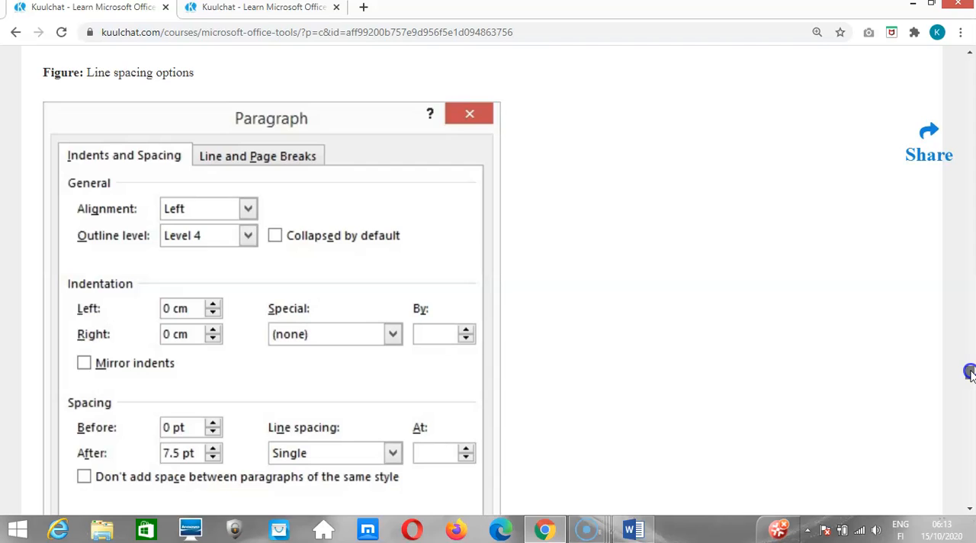
left_click_drag(969, 372, 969, 367)
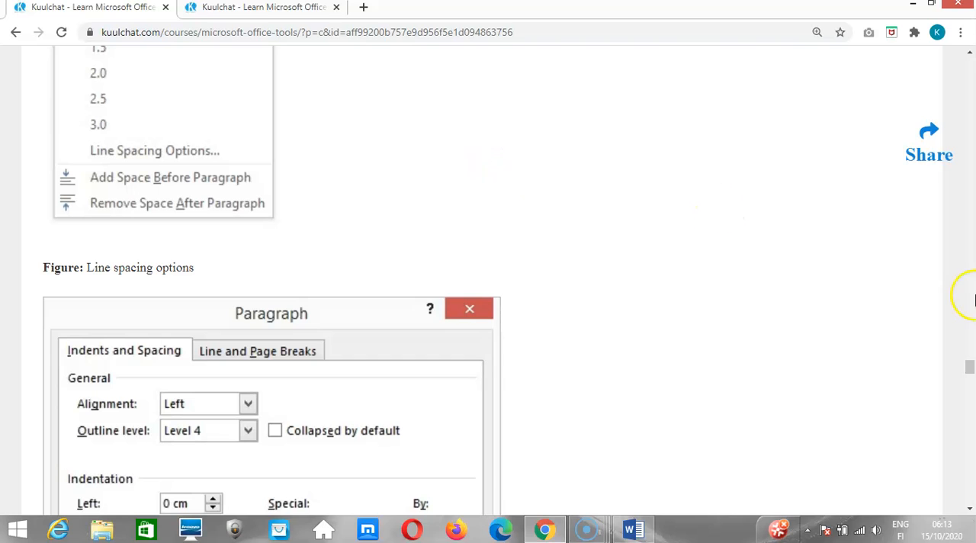
left_click_drag(968, 371, 967, 385)
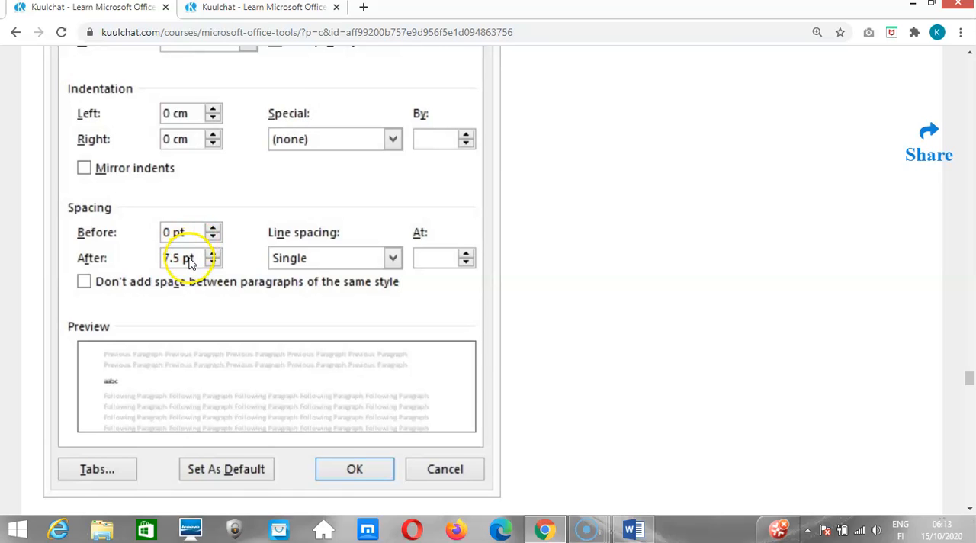
Switch back to Word and set the selected PREREQUISITES paragraph's spacing to 6 pt before and 12 pt after.
left_click(630, 527)
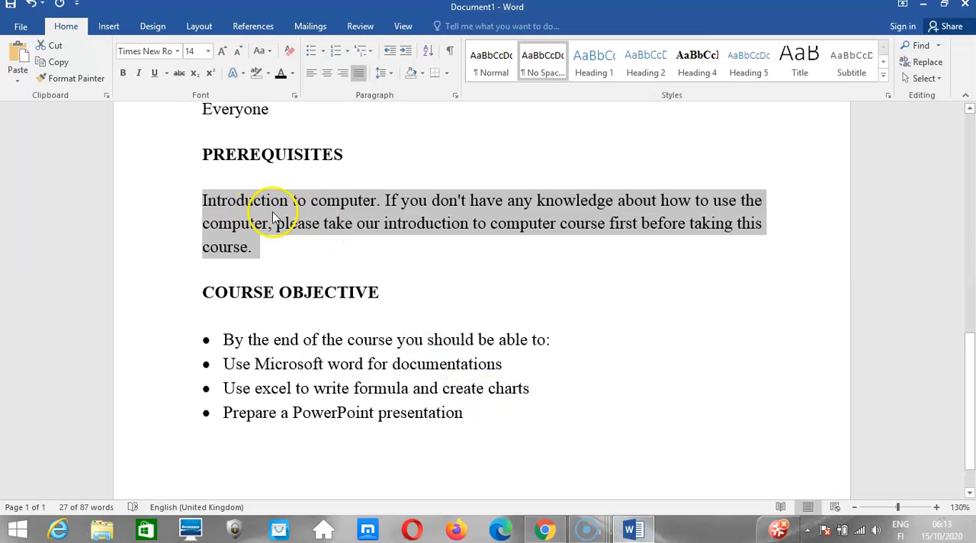
left_click(454, 95)
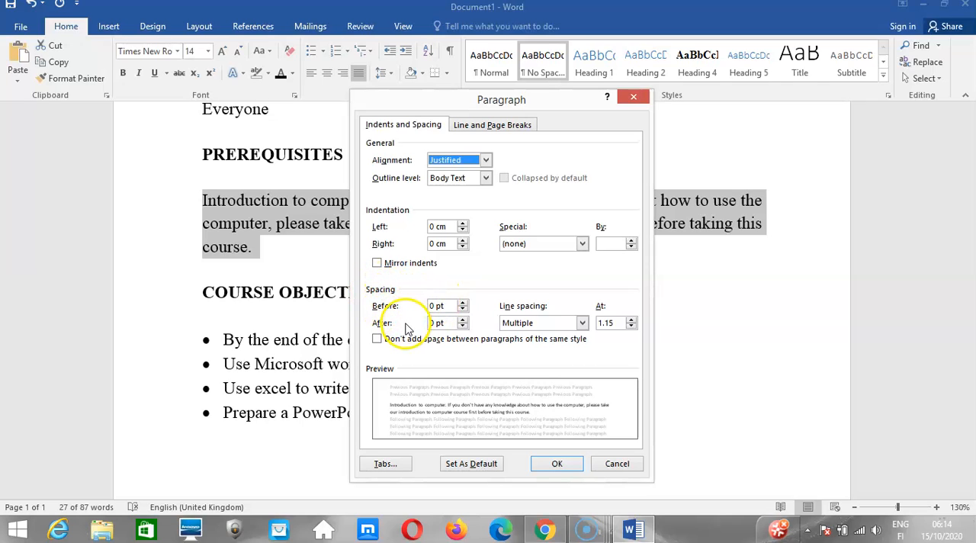
left_click(461, 304)
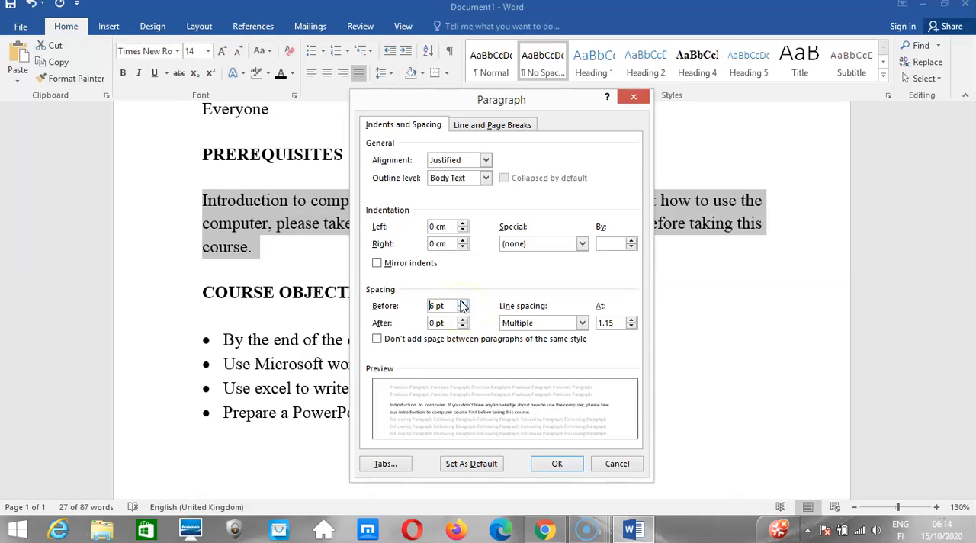
left_click(552, 463)
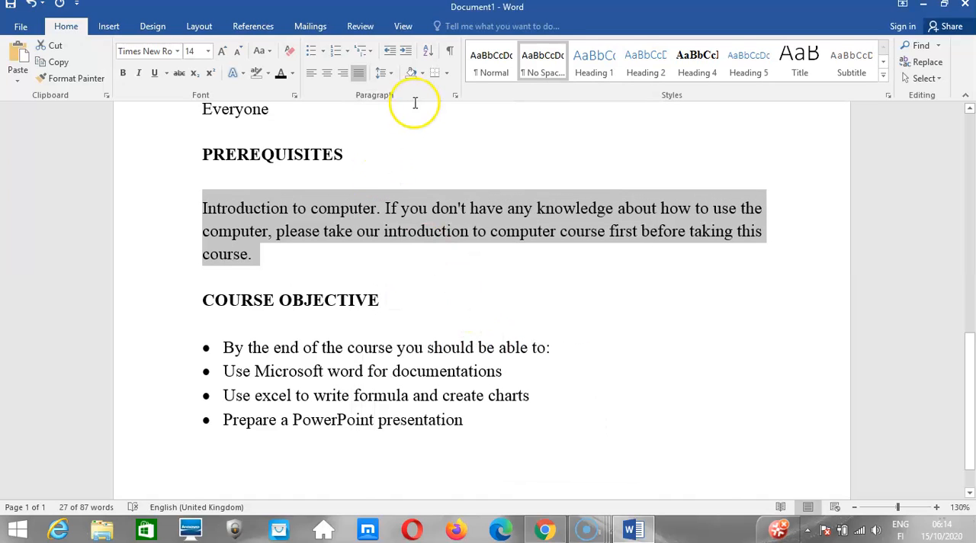
left_click(455, 96)
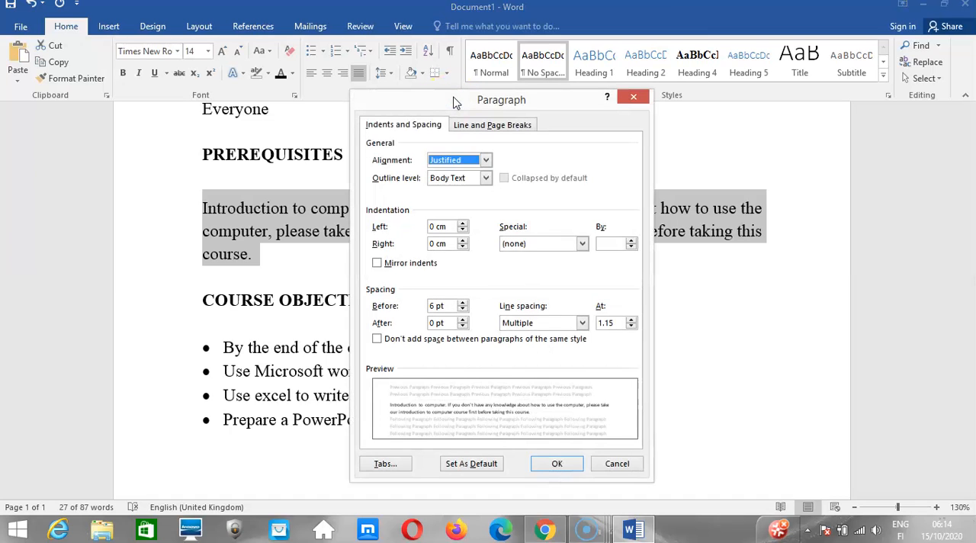
left_click(462, 319)
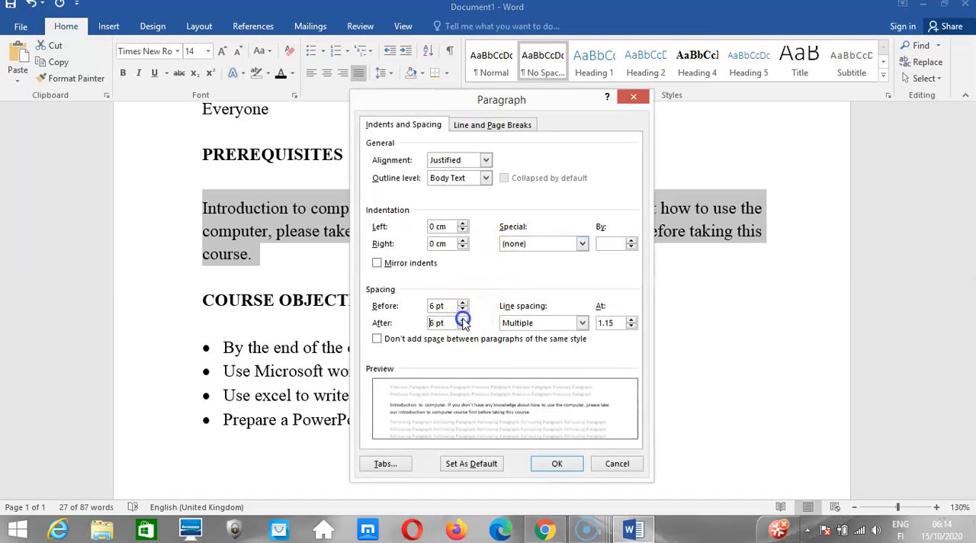
left_click(549, 465)
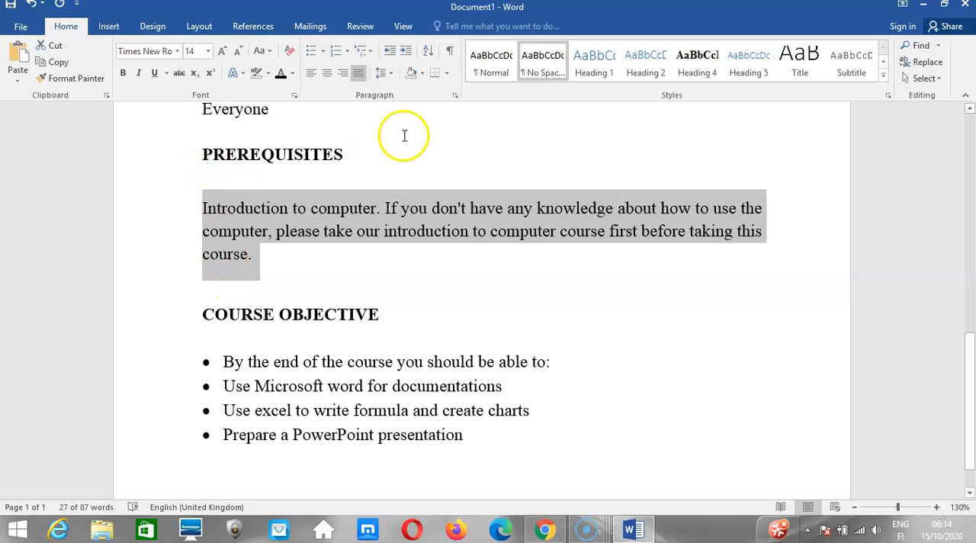
Review the paragraph spacing settings, then remove the space before the PREREQUISITES paragraph.
left_click(456, 93)
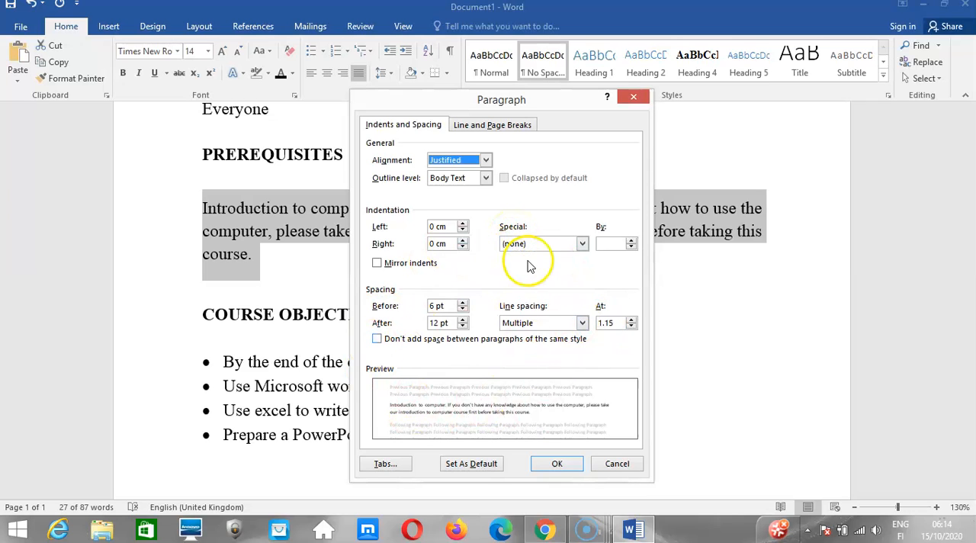
left_click(631, 99)
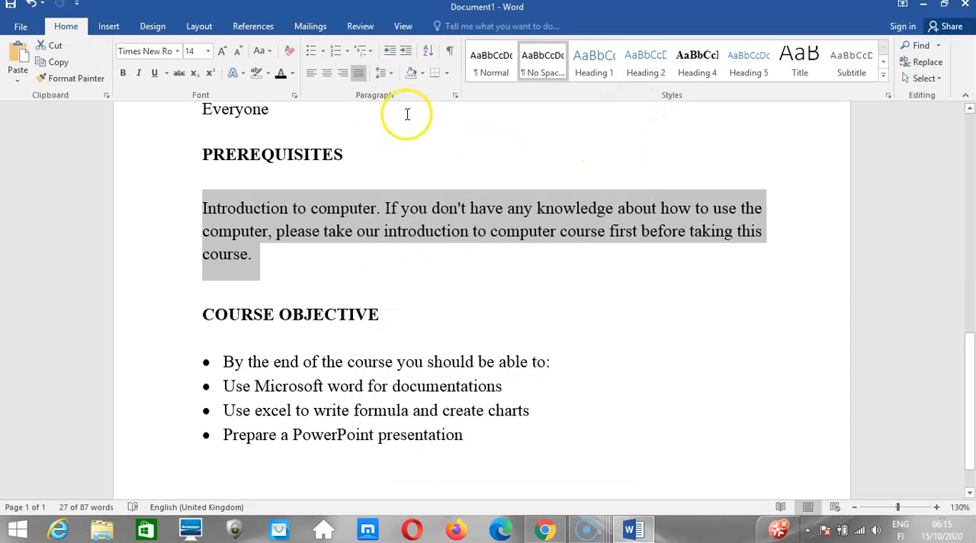
left_click(390, 76)
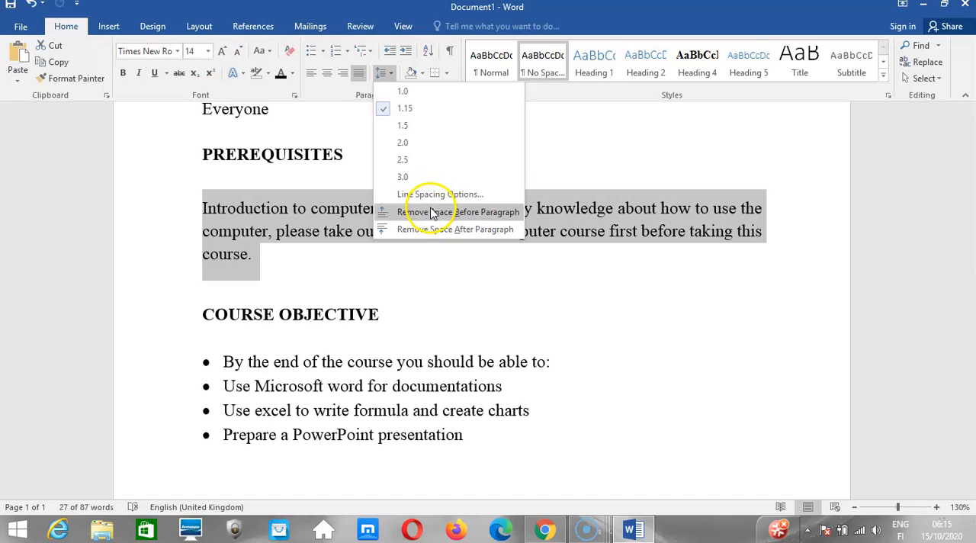
left_click(429, 213)
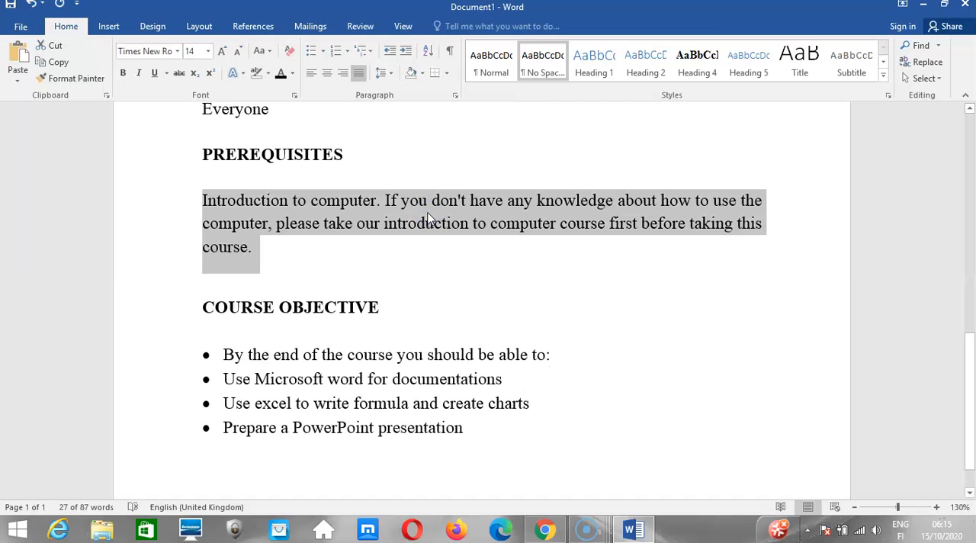
Switch to the Kuulchat lesson in Chrome and read the Borders and shades section through to Add borders to text.
left_click(543, 528)
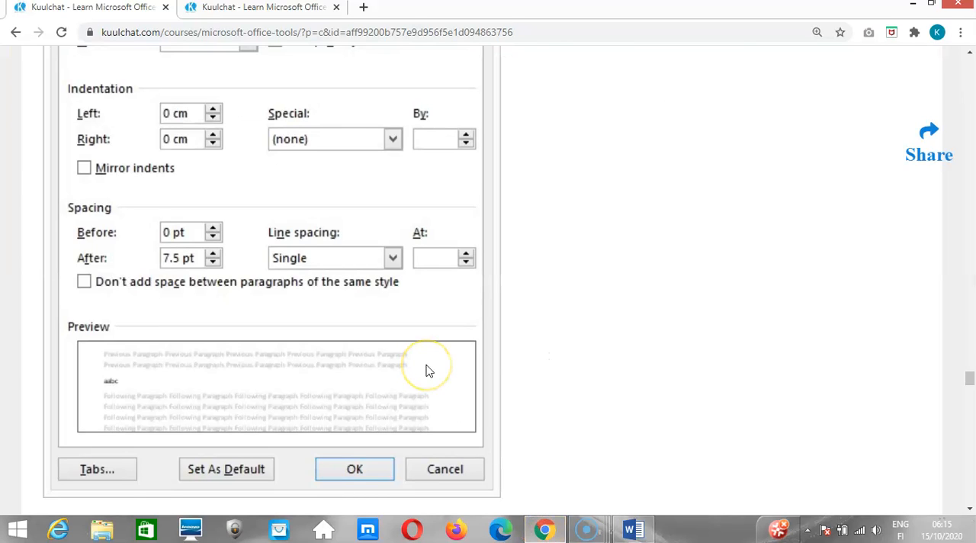
scroll(428, 371, "down", 3)
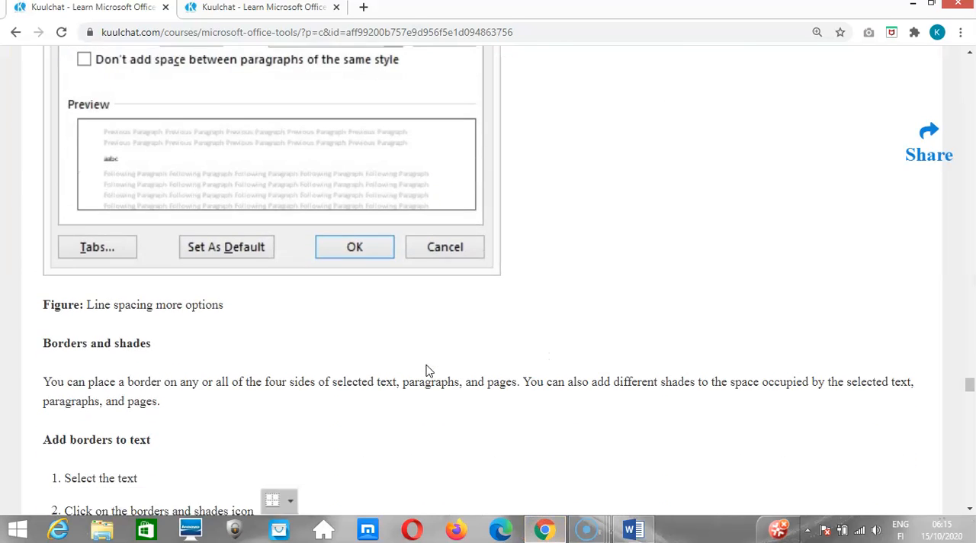
scroll(427, 370, "down", 3)
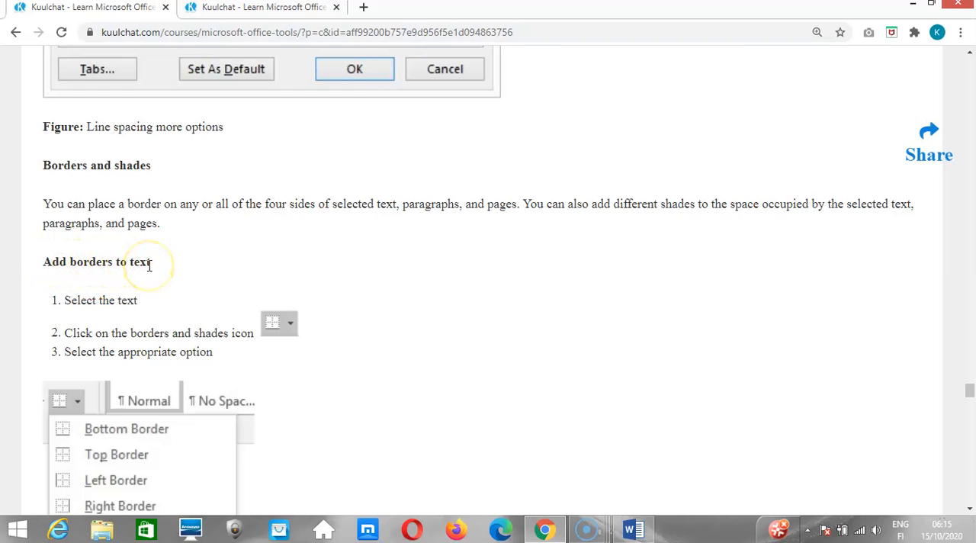
Read the Add borders to text steps and the list of borders and shades options in the lesson.
scroll(150, 265, "down", 3)
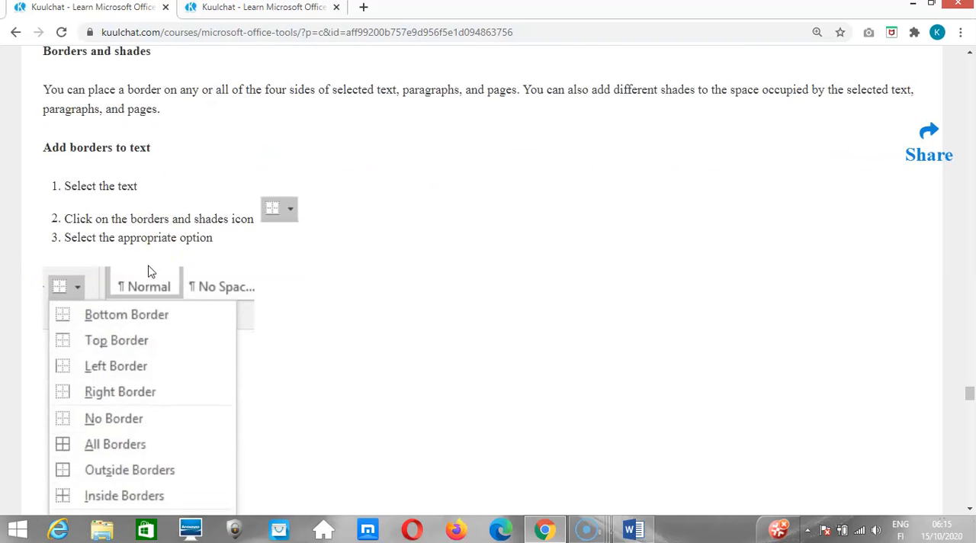
scroll(150, 272, "down", 1)
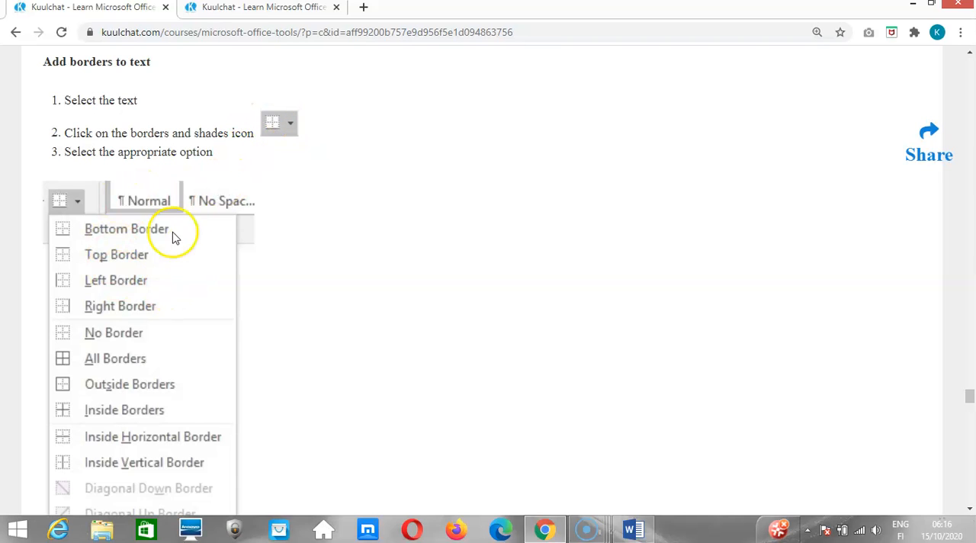
scroll(202, 284, "down", 2)
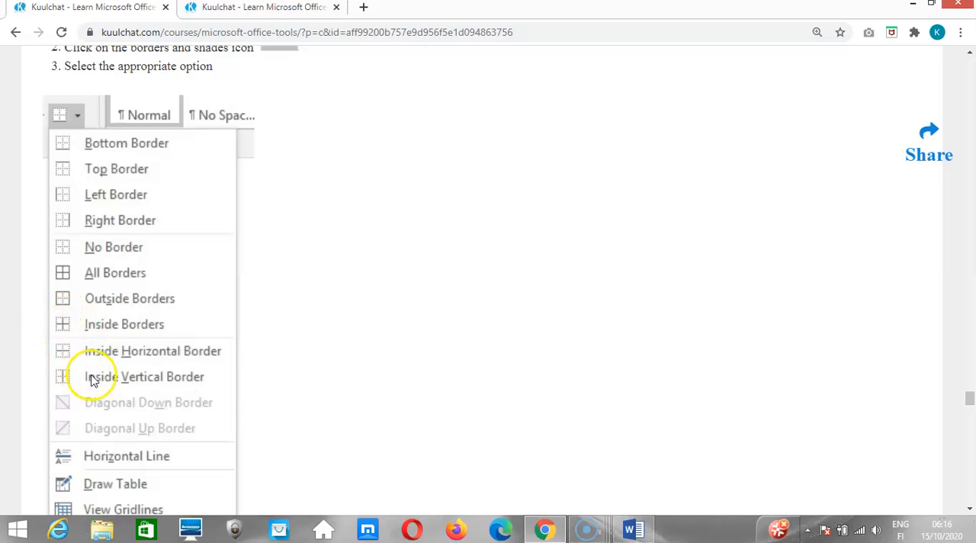
scroll(99, 380, "down", 1)
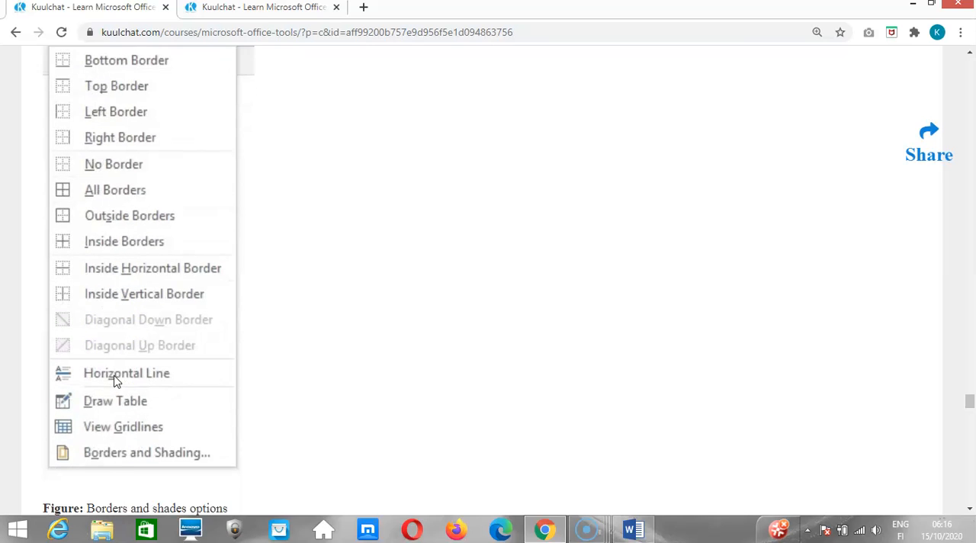
scroll(116, 381, "down", 1)
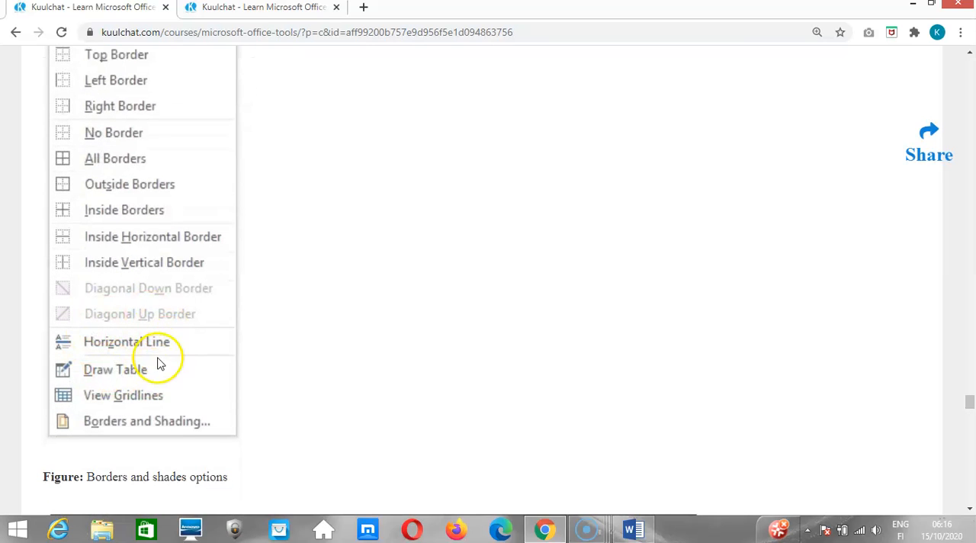
Switch to Word and add a bottom border to the lecturer's biography paragraph above AUDIENCE.
left_click(626, 532)
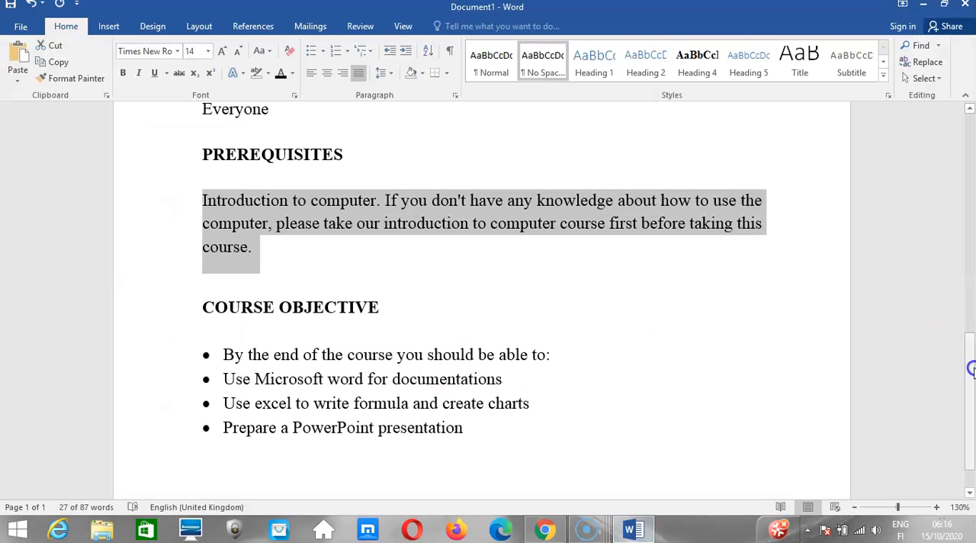
left_click_drag(970, 369, 971, 273)
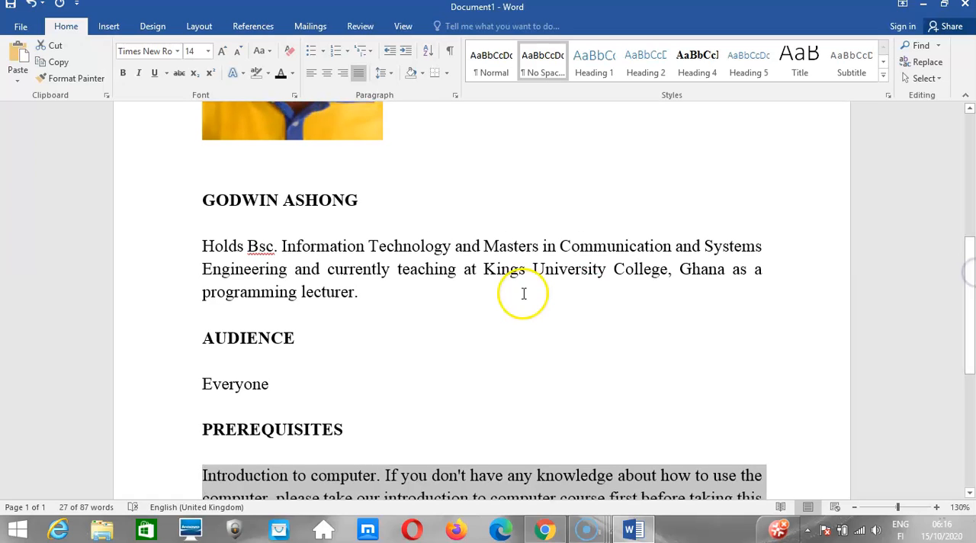
left_click(204, 244)
left_click_drag(205, 244, 363, 291)
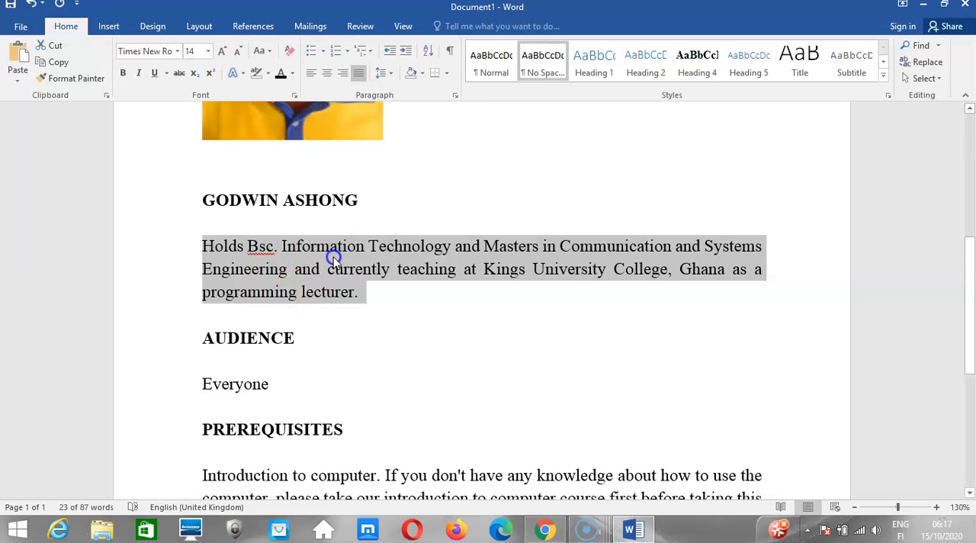
left_click(343, 200)
left_click(435, 72)
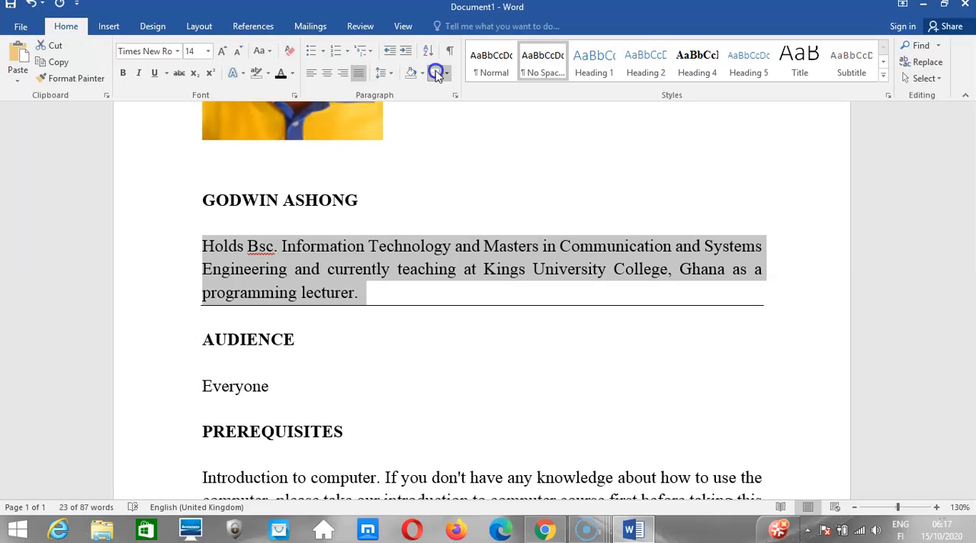
Add a top, left and right border to the selected biography paragraph.
left_click(447, 74)
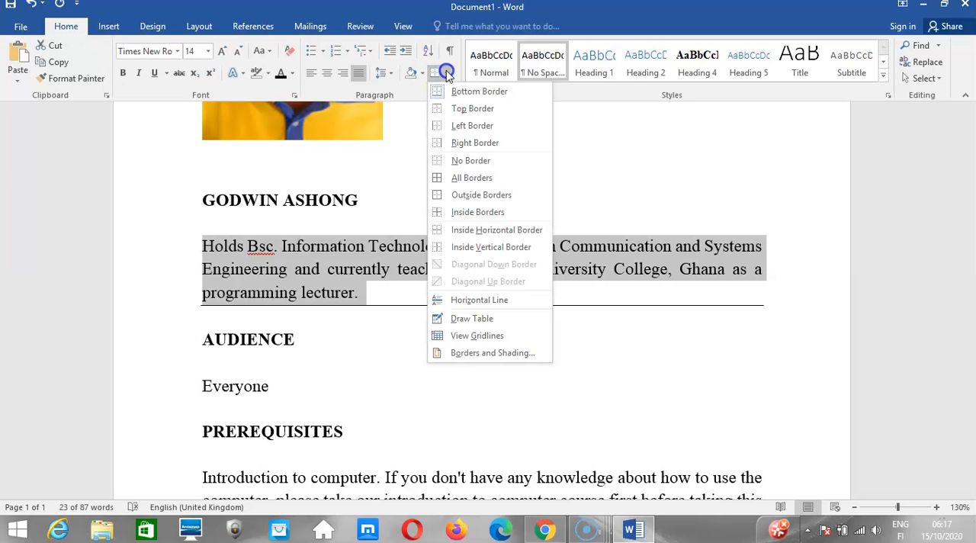
left_click(467, 109)
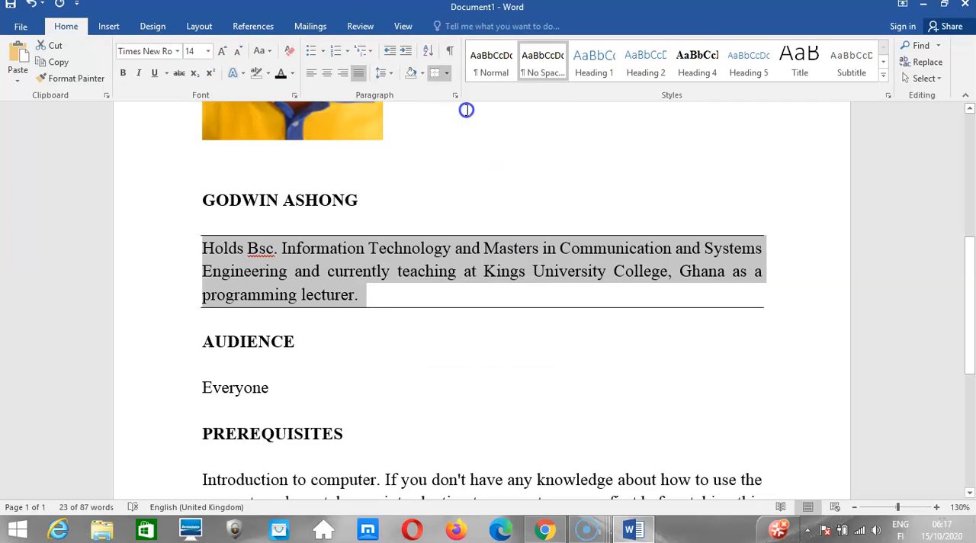
left_click(448, 73)
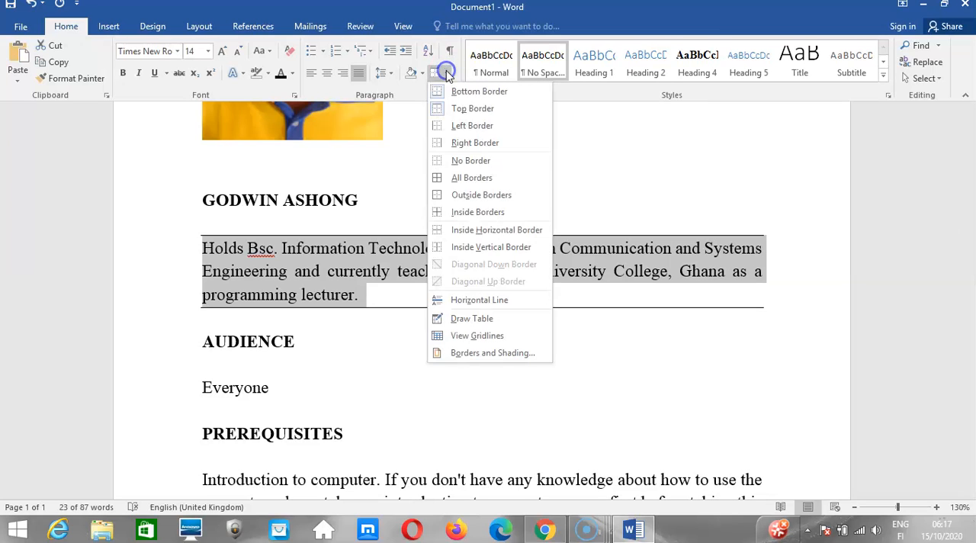
left_click(440, 127)
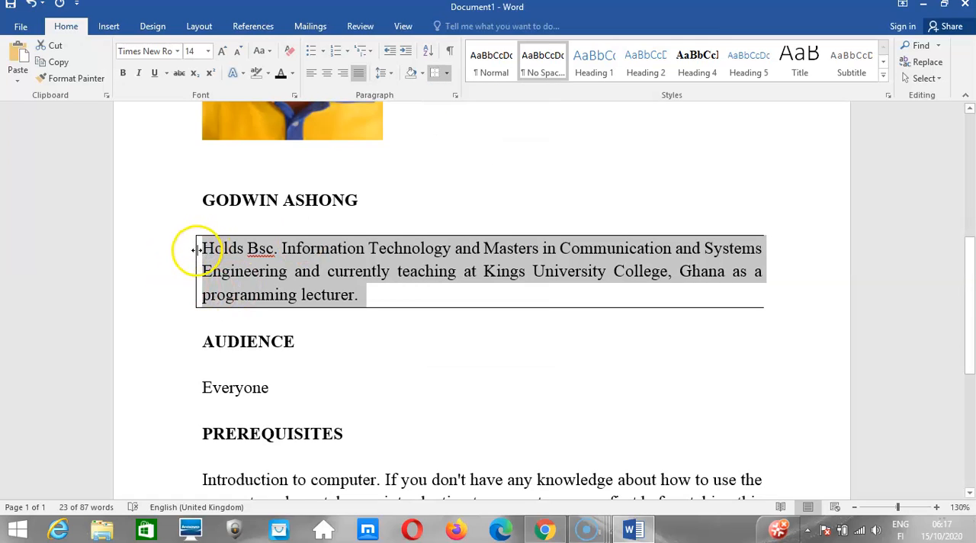
left_click(448, 75)
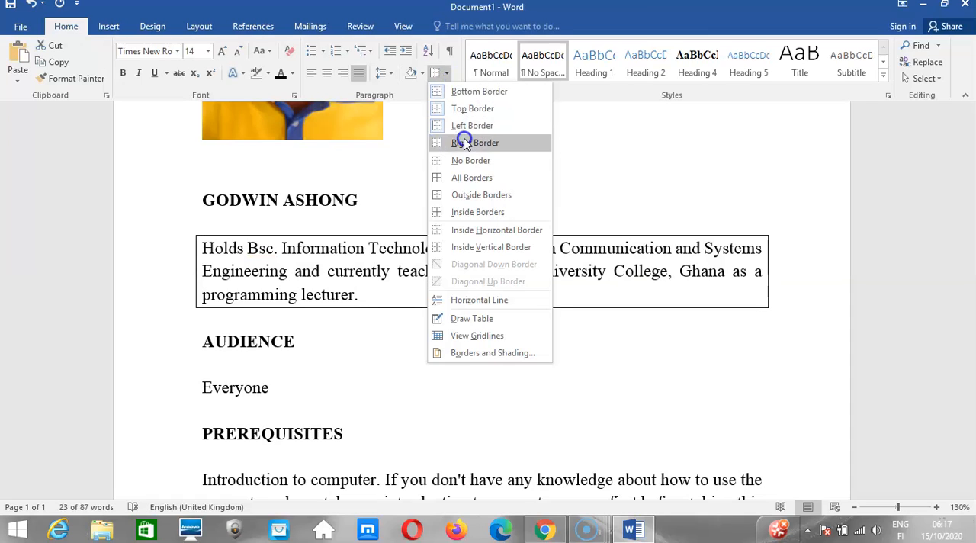
left_click(464, 143)
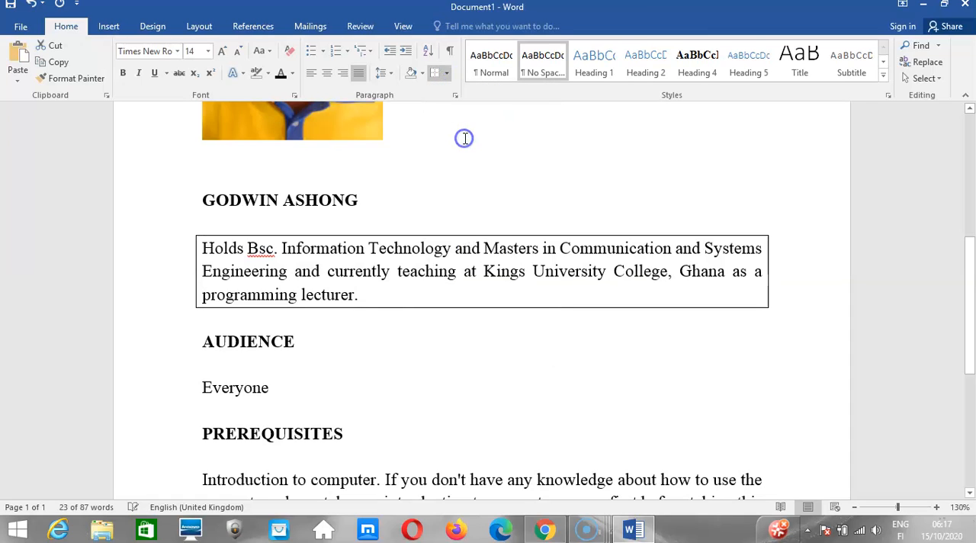
Try All Borders and Outside Borders on the biography paragraph, and clear its borders with No Border.
left_click(447, 74)
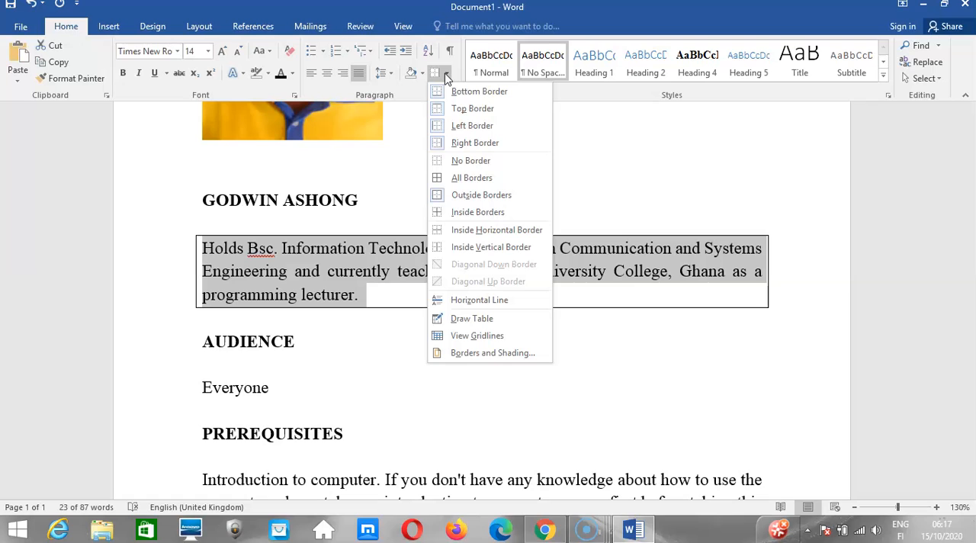
left_click(468, 180)
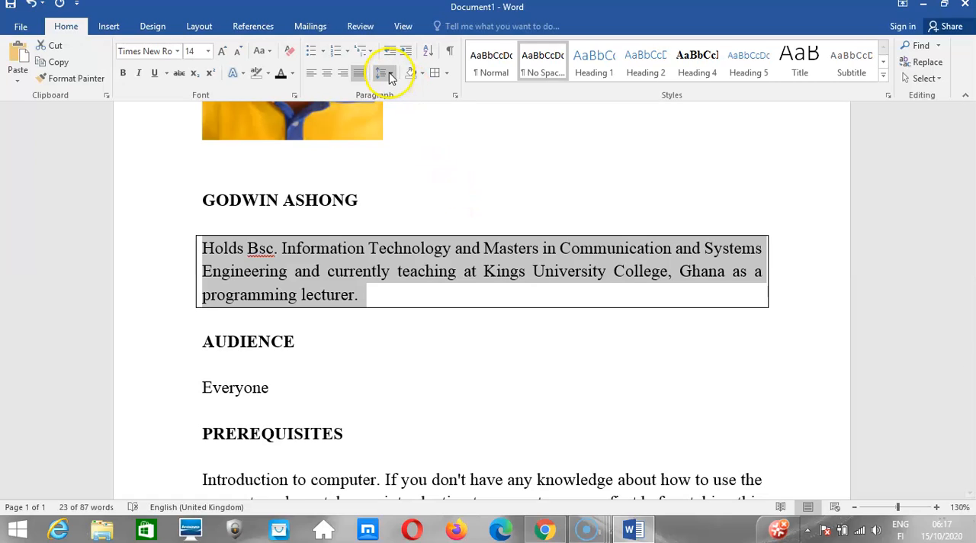
left_click(447, 74)
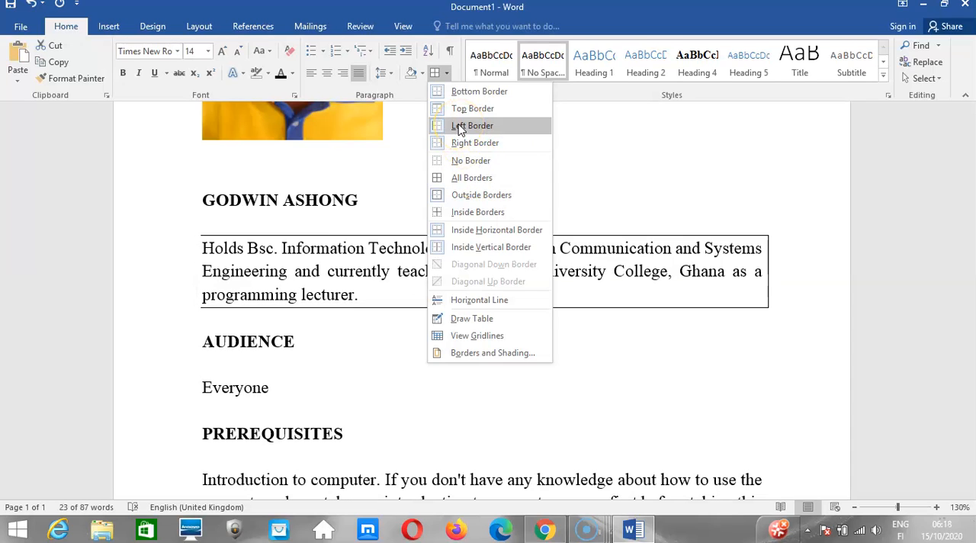
left_click(460, 201)
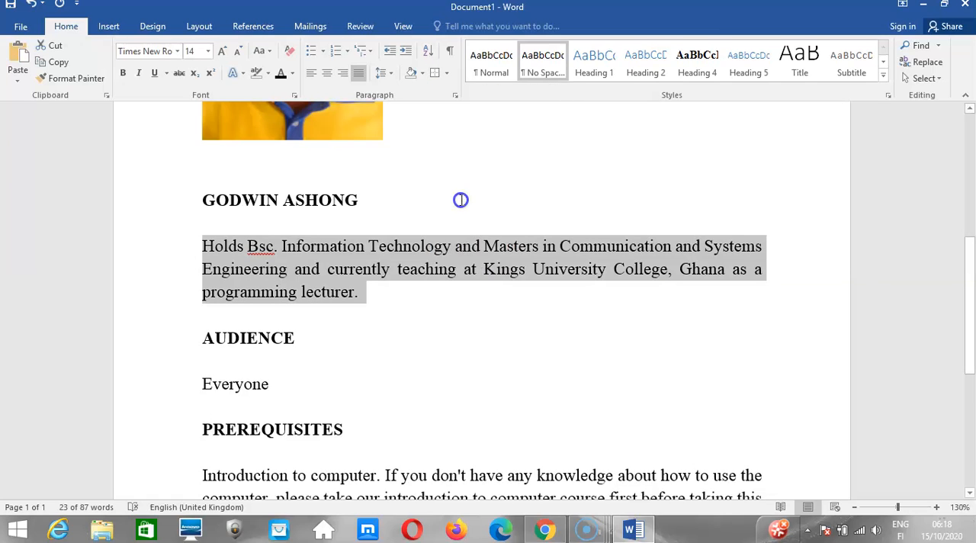
left_click(447, 74)
left_click(468, 166)
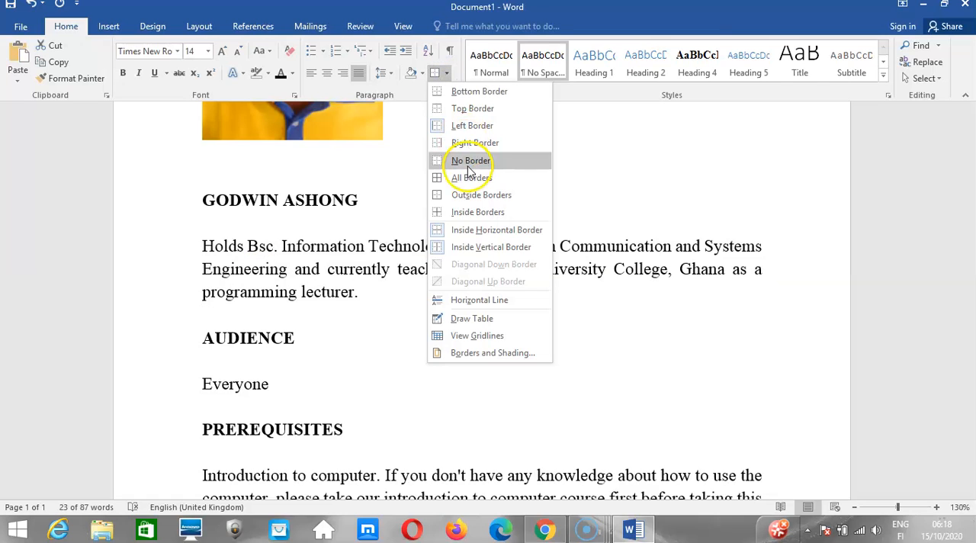
left_click(469, 166)
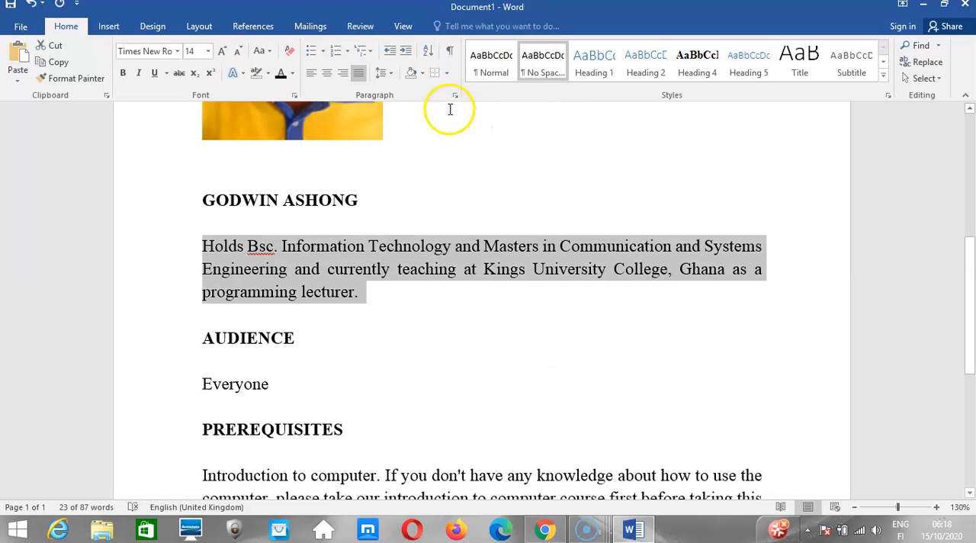
Try Inside Borders on the biography paragraph, apply All Borders to it and deselect the text.
left_click(448, 74)
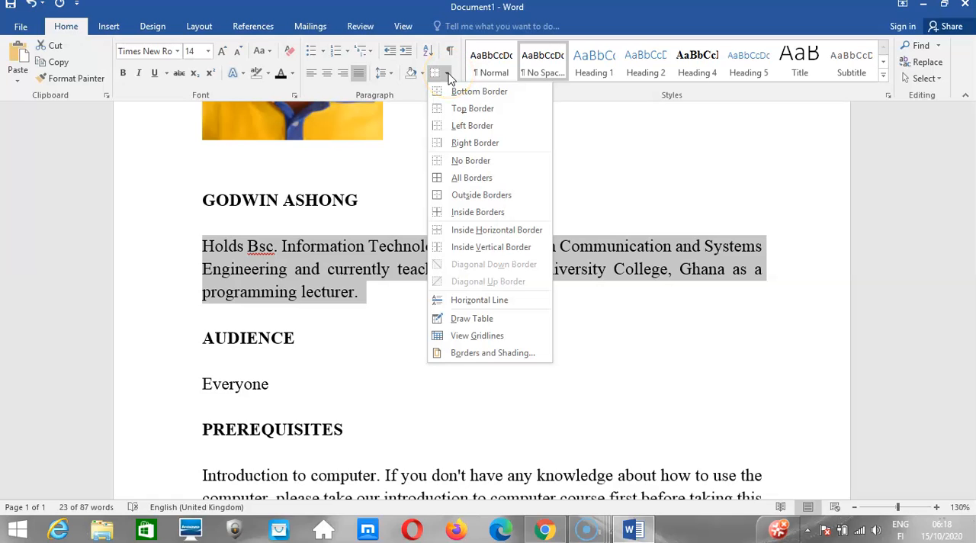
left_click(472, 209)
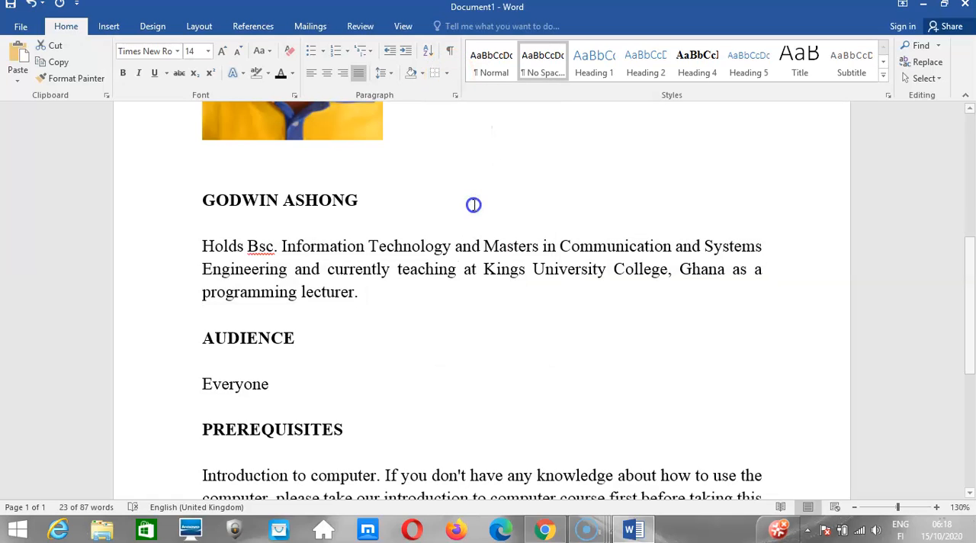
left_click(448, 74)
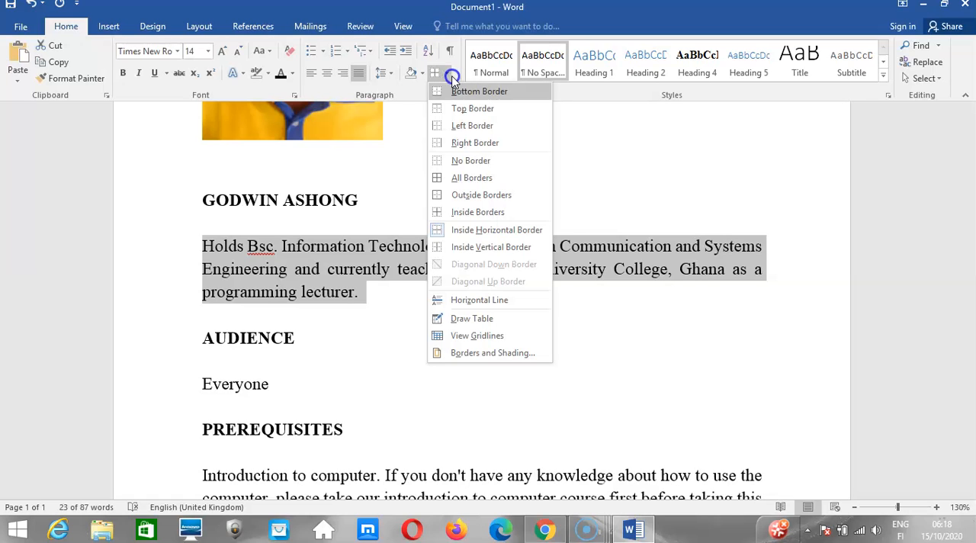
left_click(472, 177)
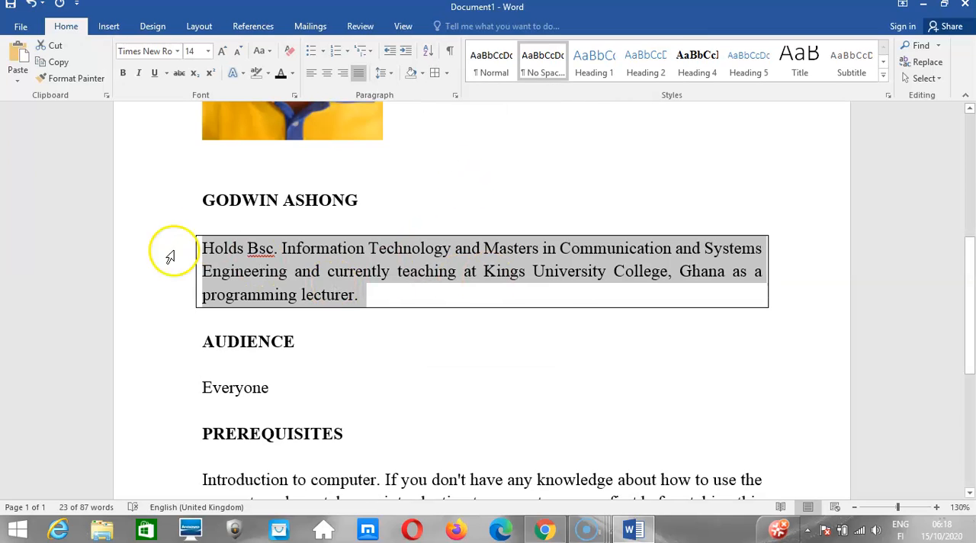
left_click(223, 280)
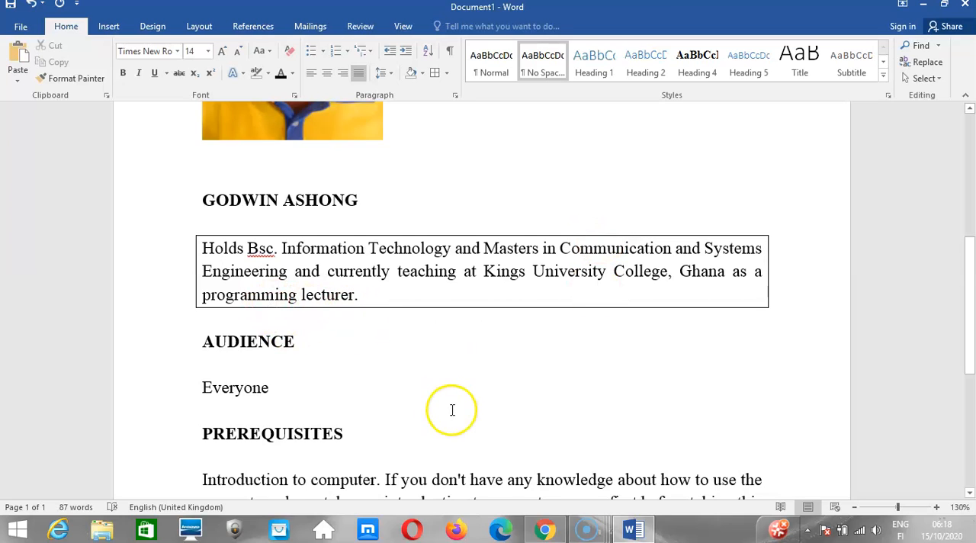
Switch to the Kuulchat lesson in Chrome and read the Bordered text example and the Add borders to page steps.
left_click(543, 528)
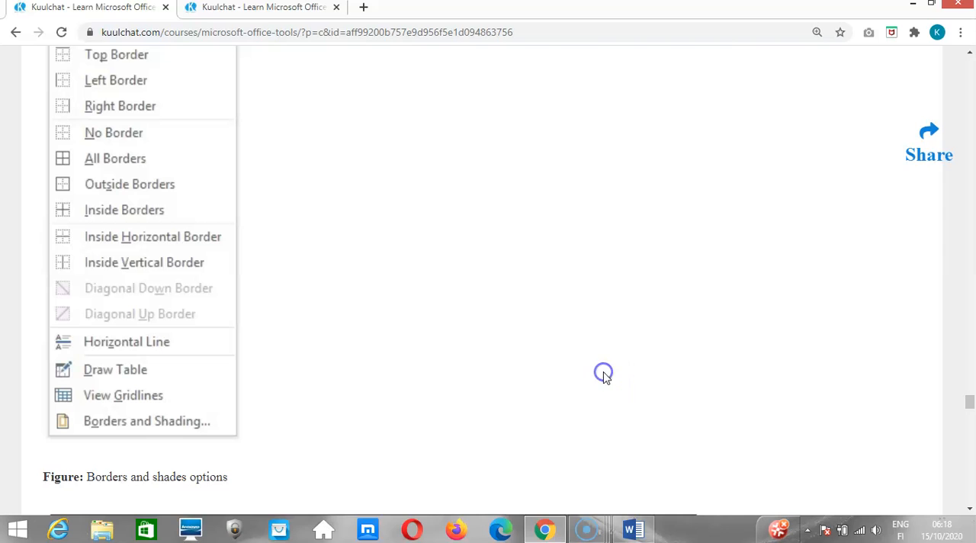
scroll(603, 377, "down", 3)
scroll(606, 378, "down", 3)
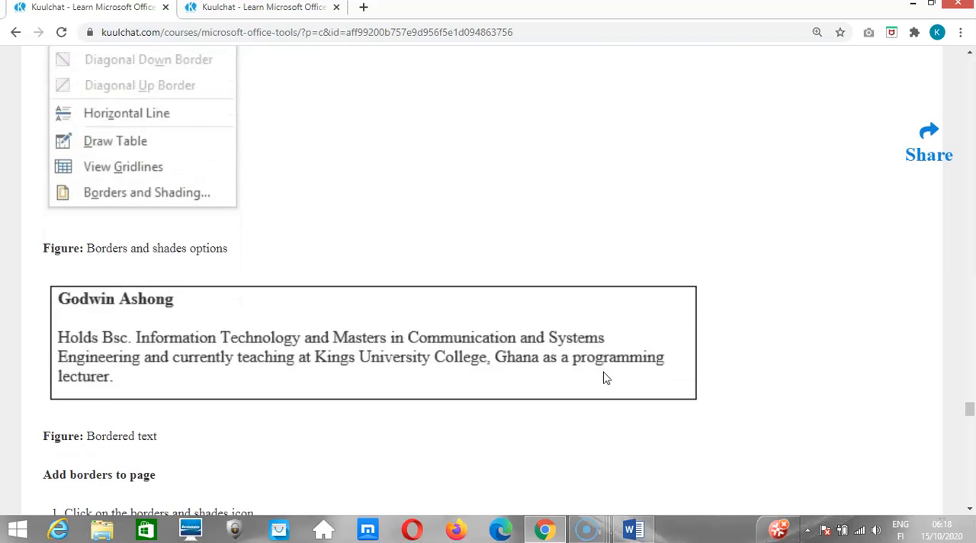
scroll(606, 378, "down", 1)
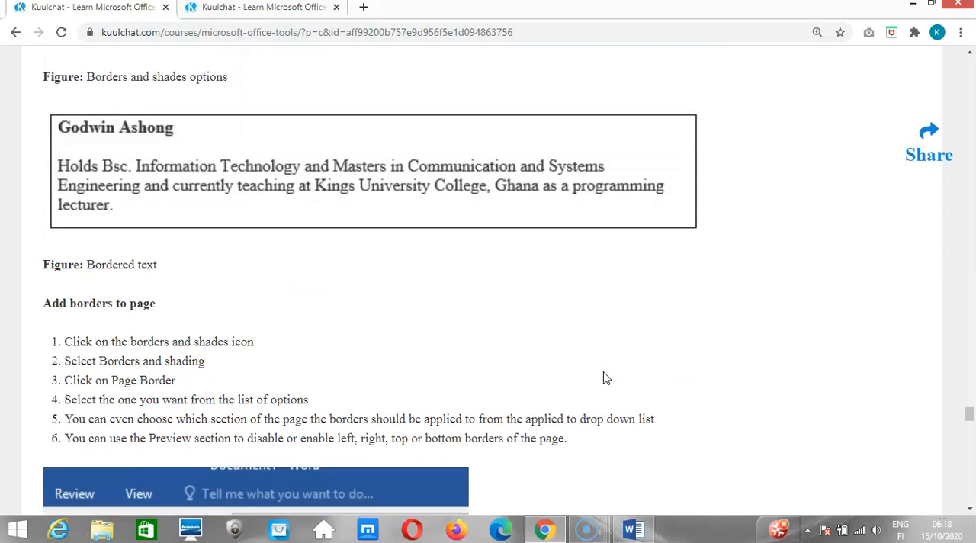
scroll(603, 377, "down", 1)
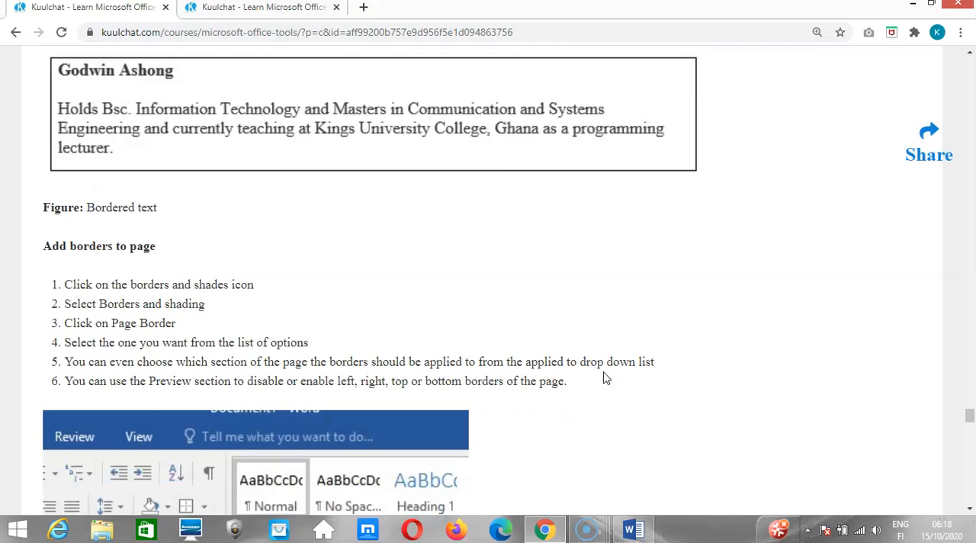
Switch to Word and set up a 3-D page border in the 3 pt thin-thick-thin triple line style.
left_click(632, 527)
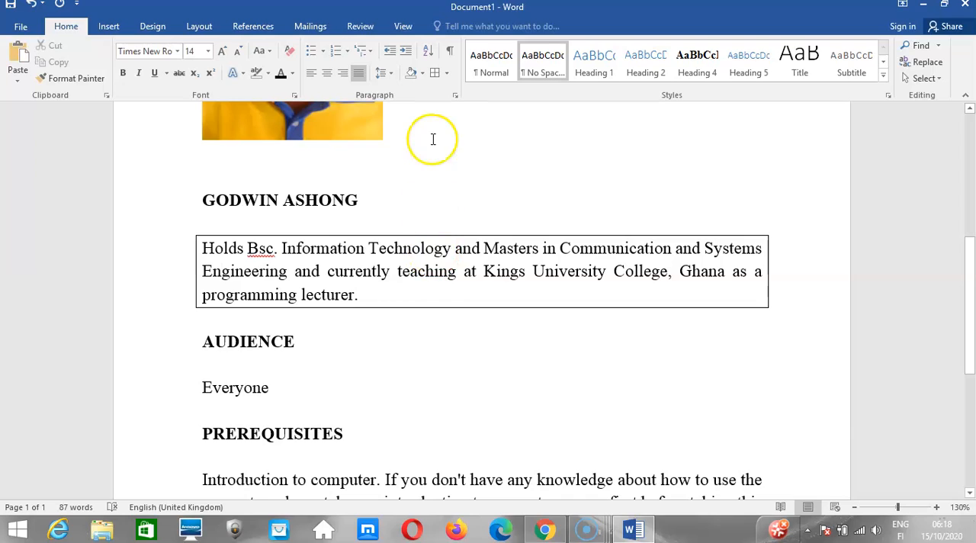
left_click(446, 74)
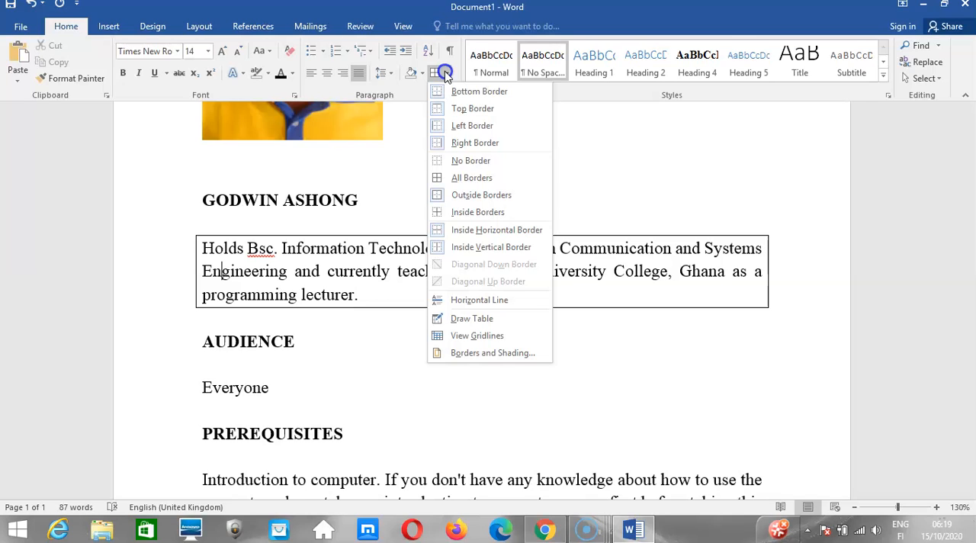
left_click(485, 352)
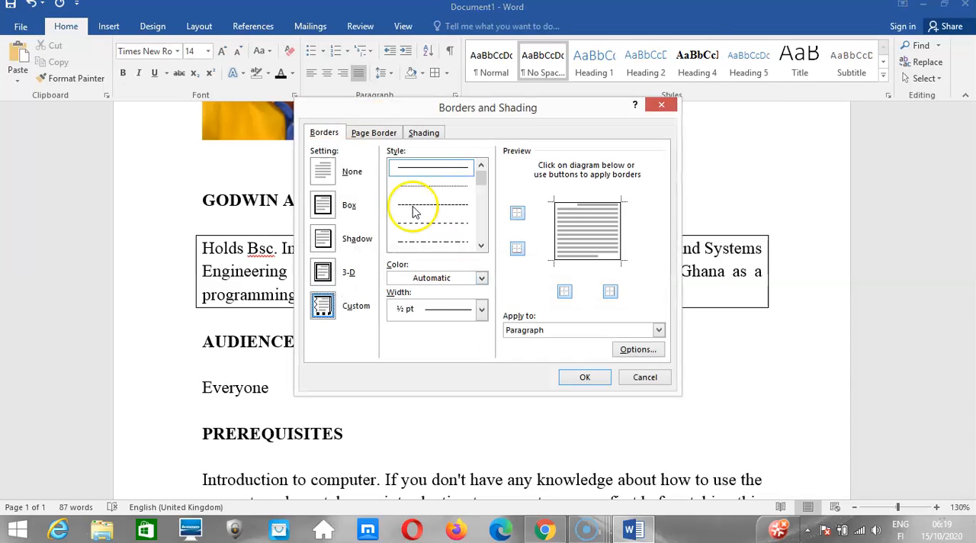
left_click(369, 135)
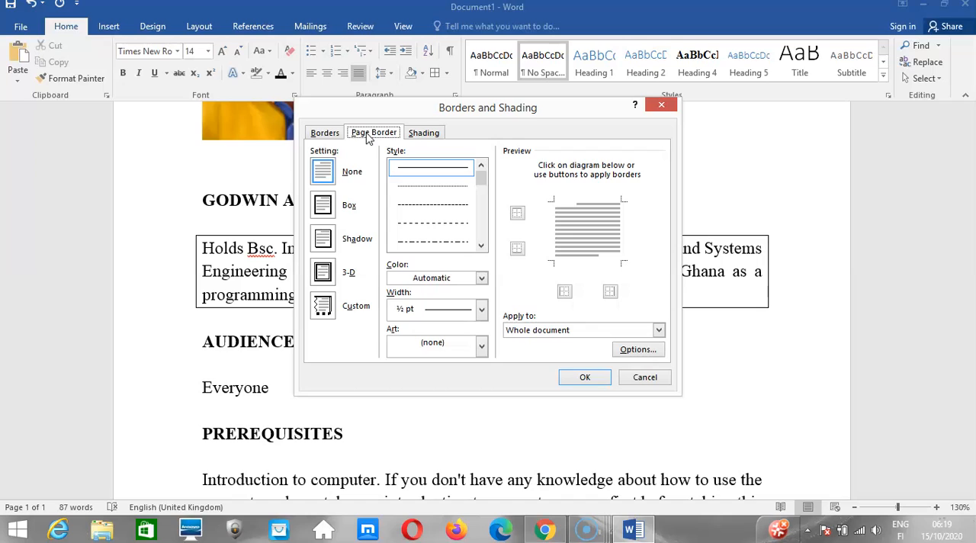
left_click(323, 275)
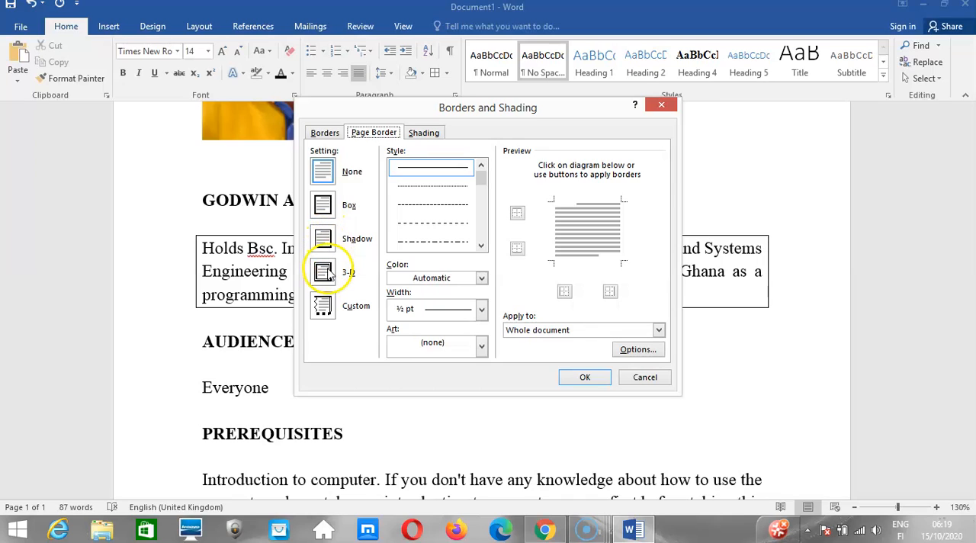
left_click(326, 273)
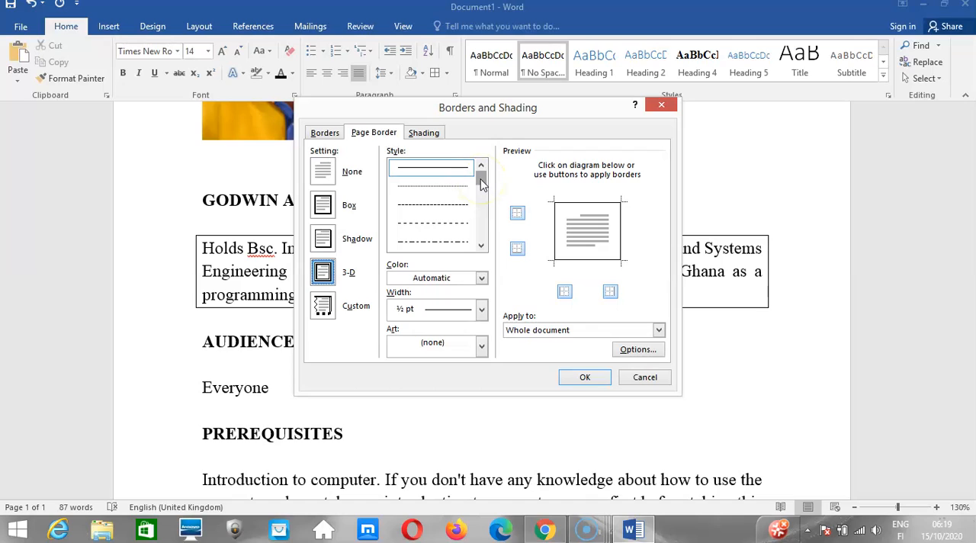
left_click_drag(480, 183, 481, 201)
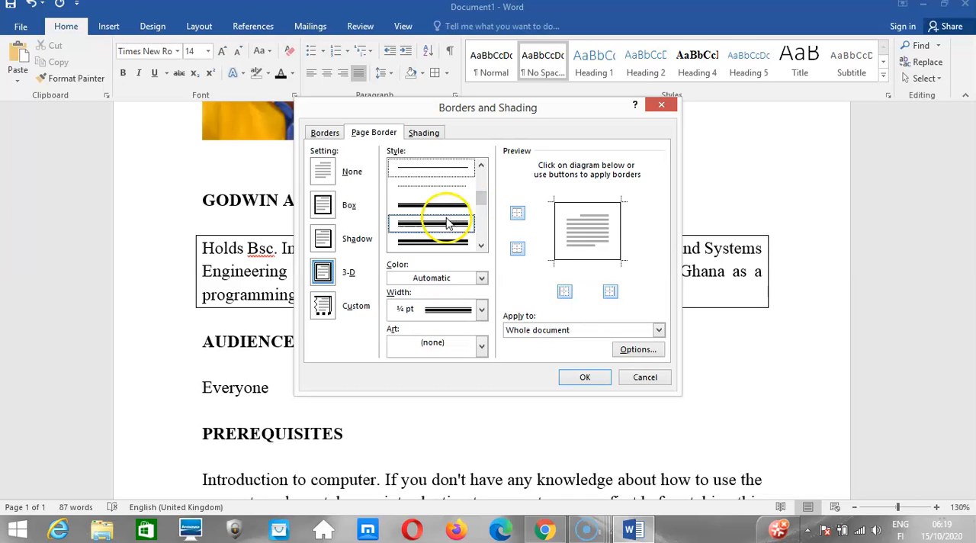
left_click(448, 223)
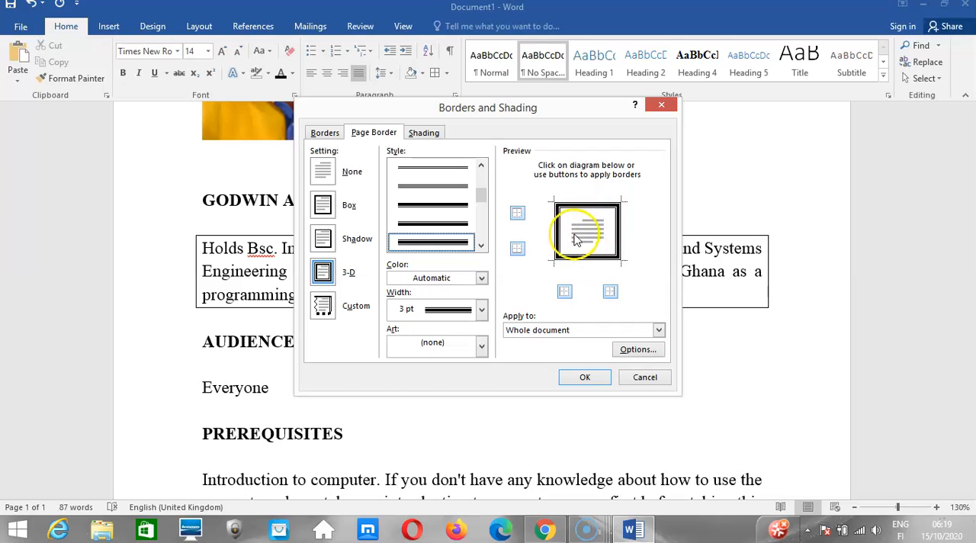
Color the page border dark gold and keep it applied to the whole document.
left_click(481, 279)
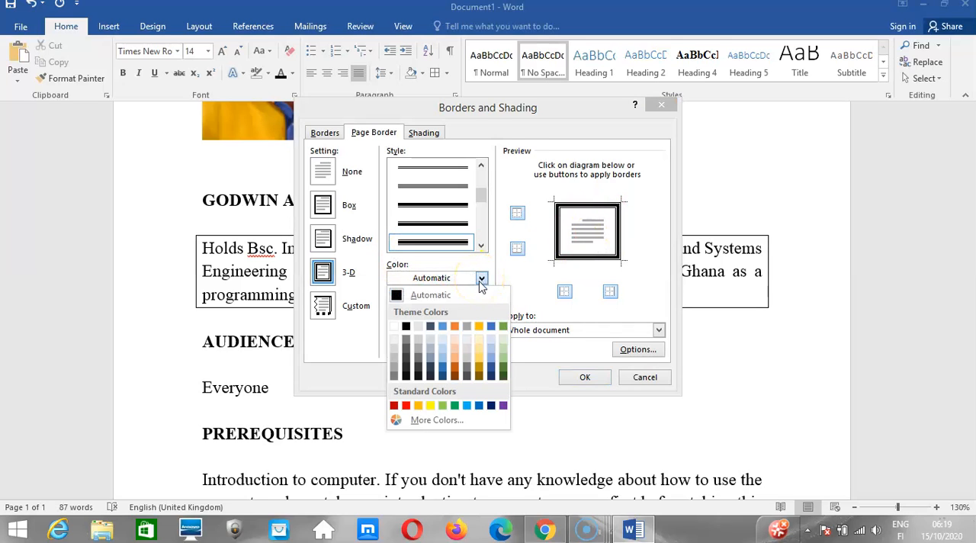
left_click(479, 371)
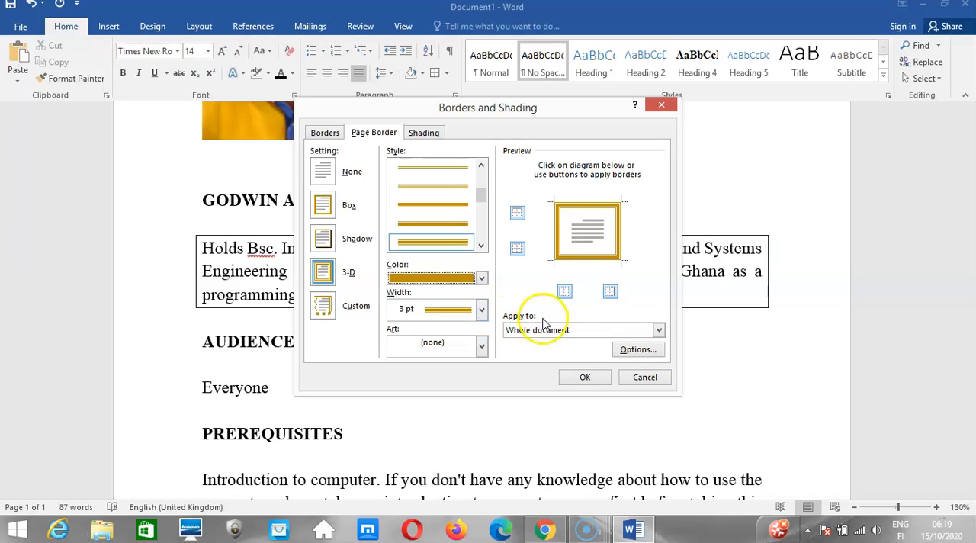
left_click(658, 330)
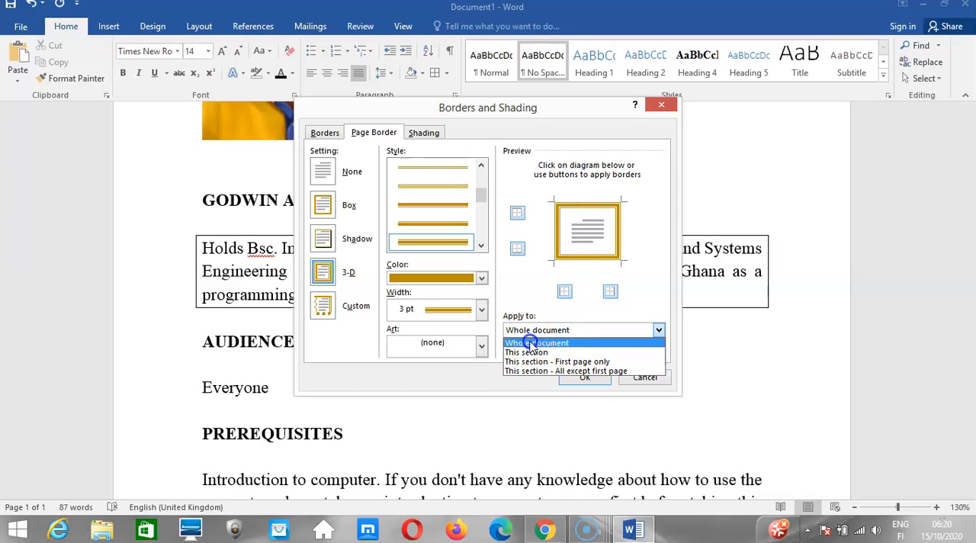
left_click(456, 383)
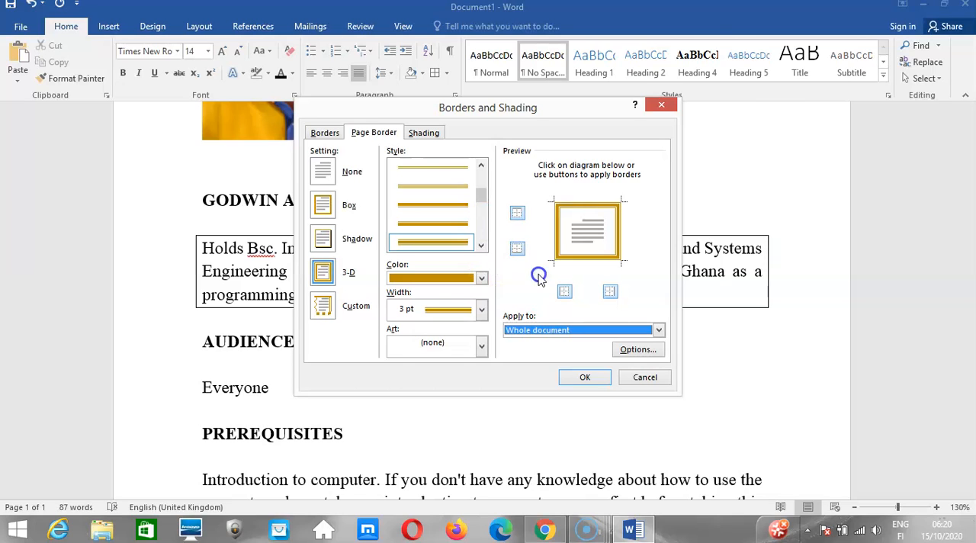
Try removing and restoring the bottom, top, right and left sides of the page border one at a time in the preview.
left_click(517, 249)
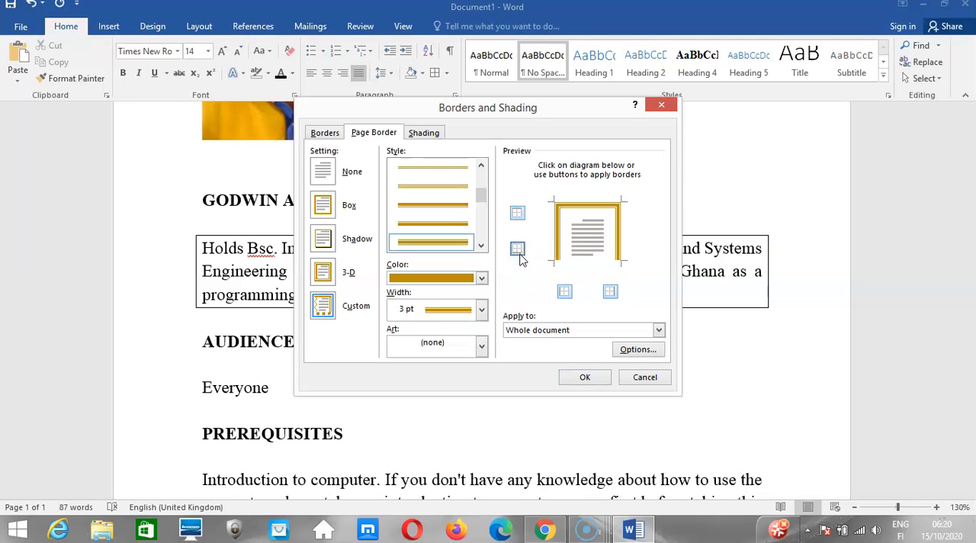
left_click(518, 249)
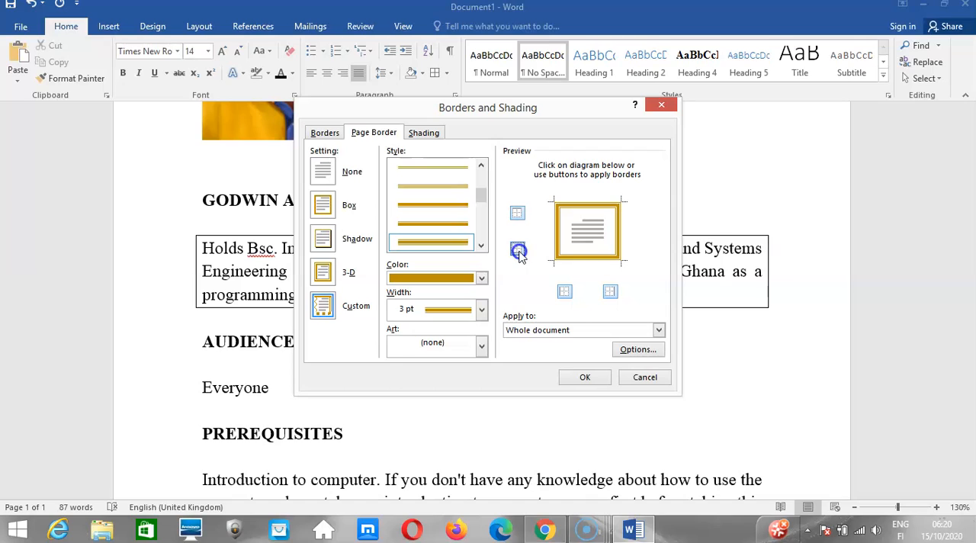
left_click(516, 215)
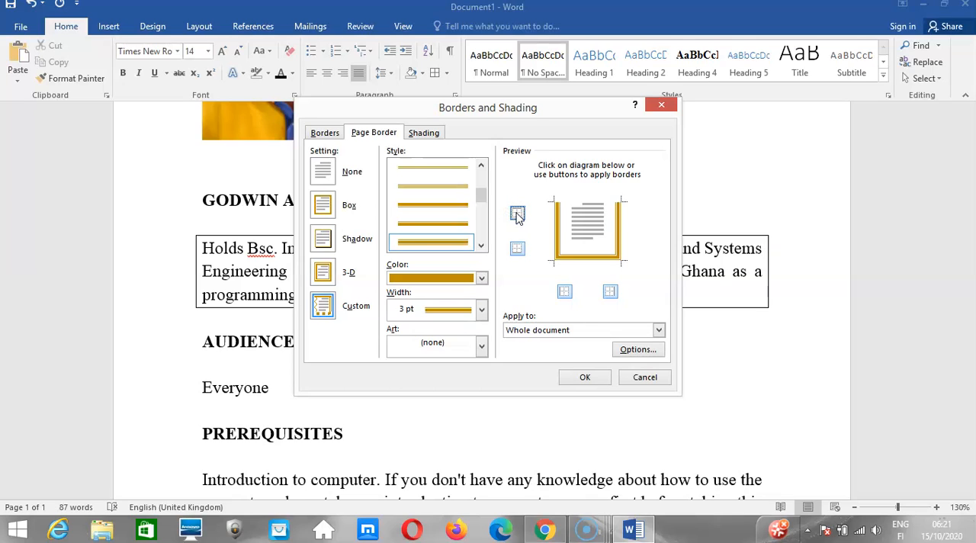
left_click(517, 215)
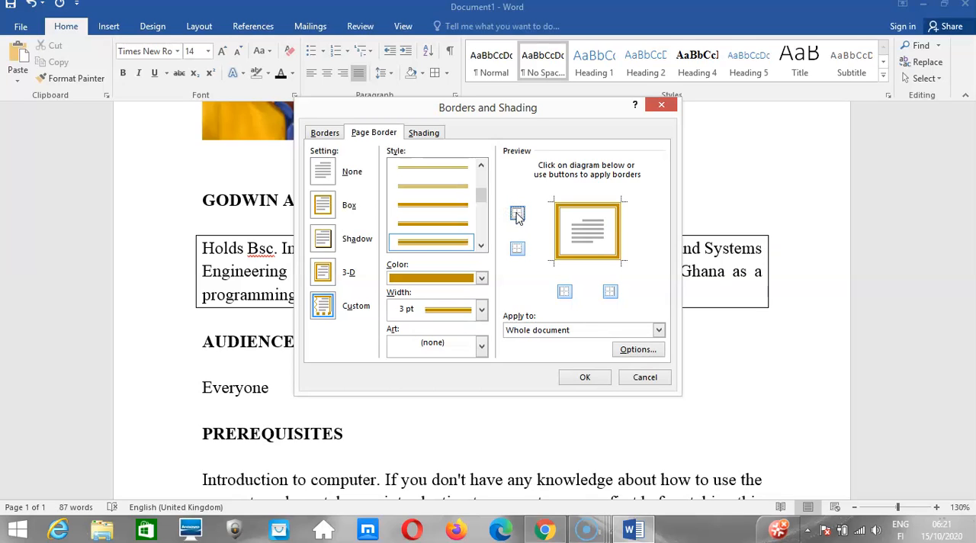
left_click(611, 292)
left_click(611, 292)
left_click(561, 297)
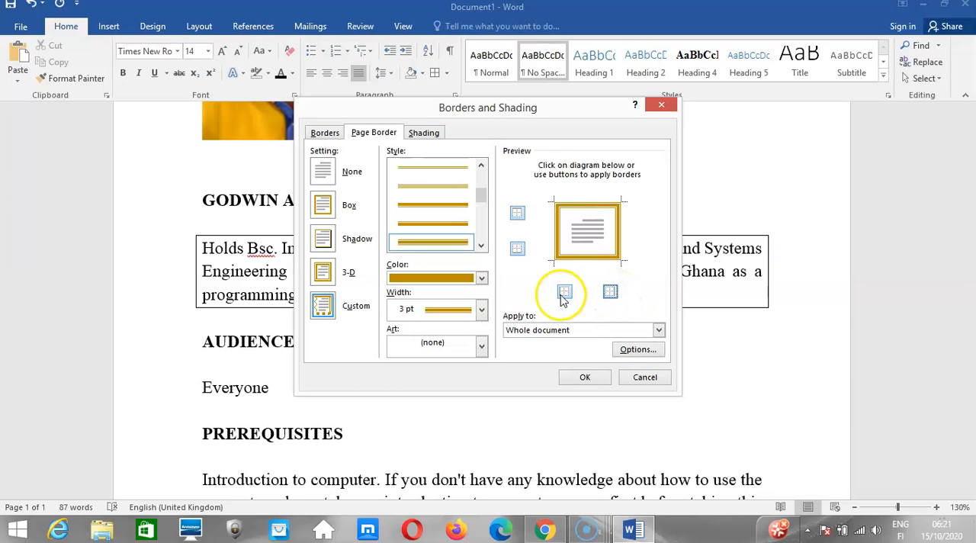
left_click(561, 297)
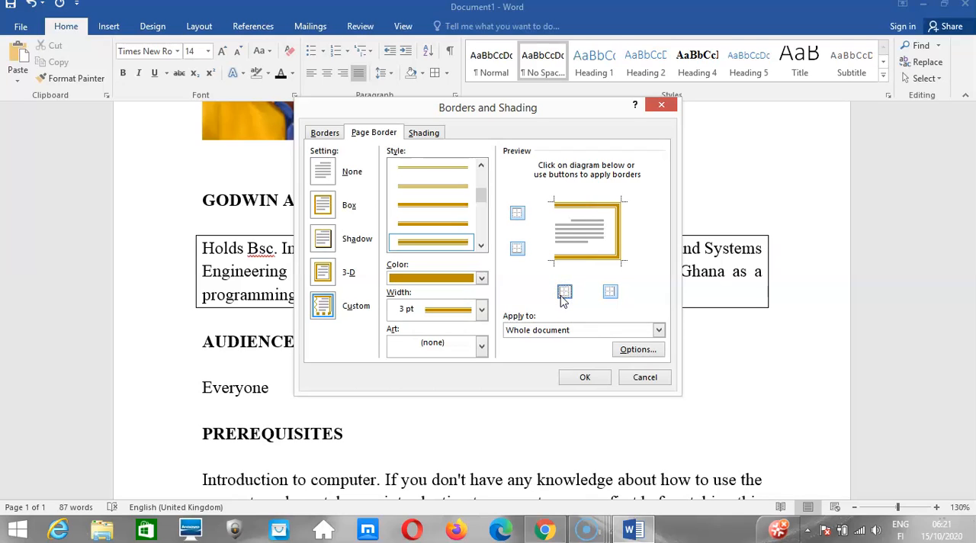
left_click(562, 297)
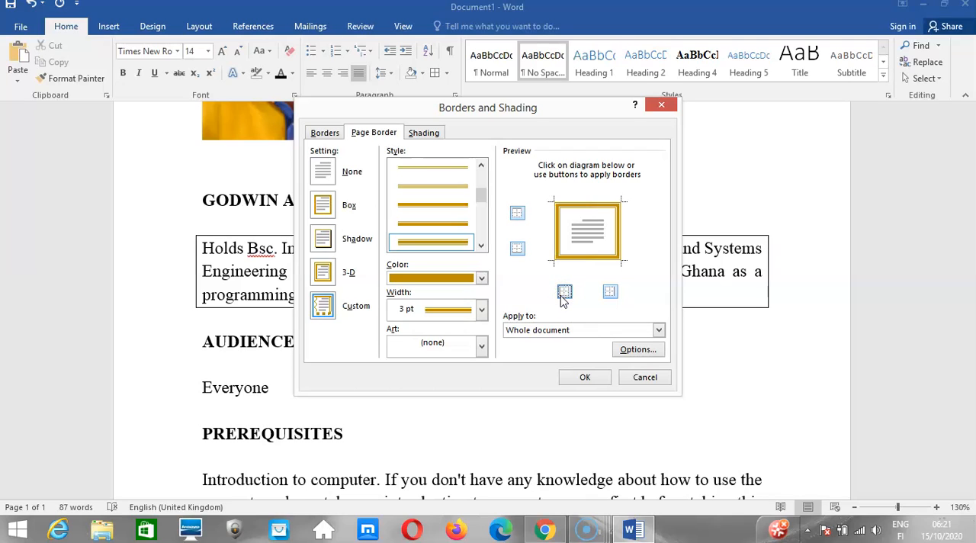
Apply the page border to the document and inspect it around the page at 87% zoom.
left_click(576, 378)
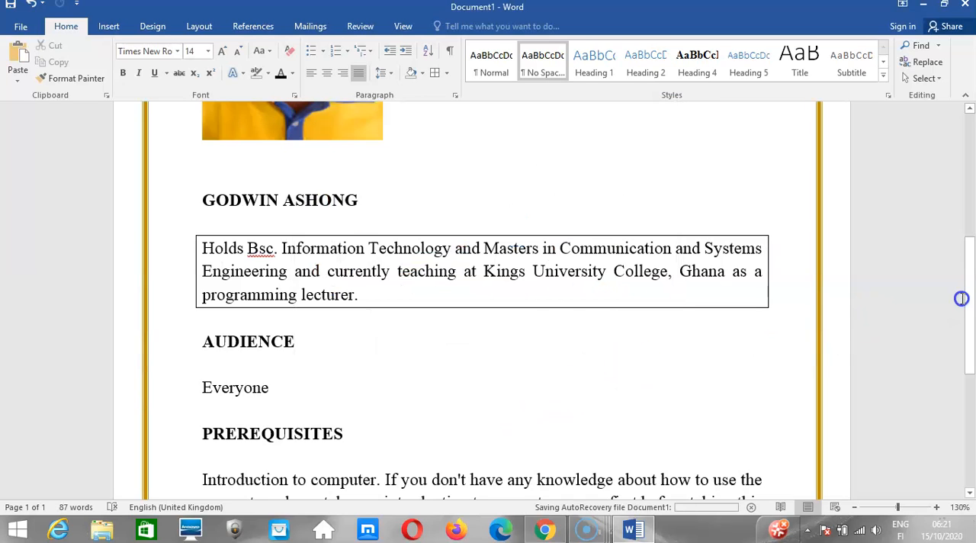
left_click_drag(971, 299, 970, 433)
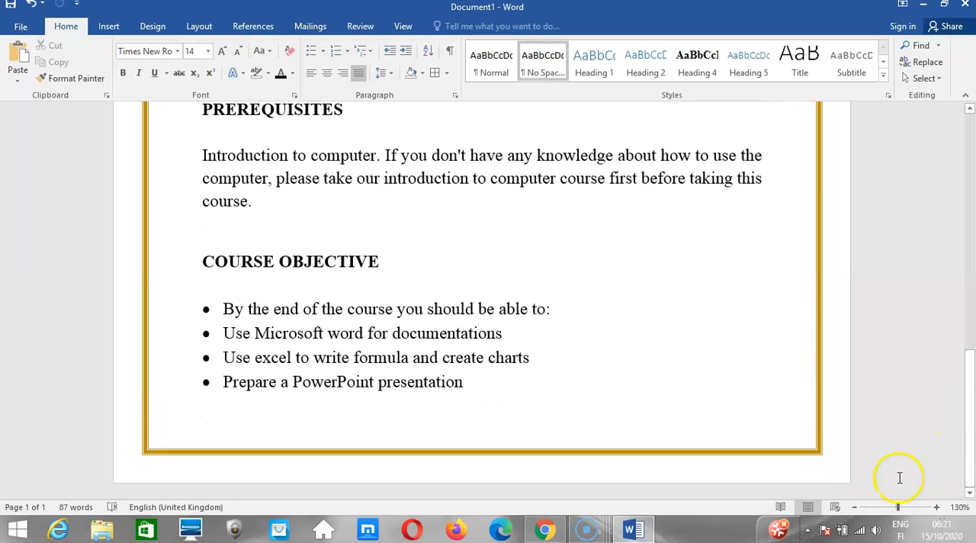
left_click_drag(893, 512, 890, 508)
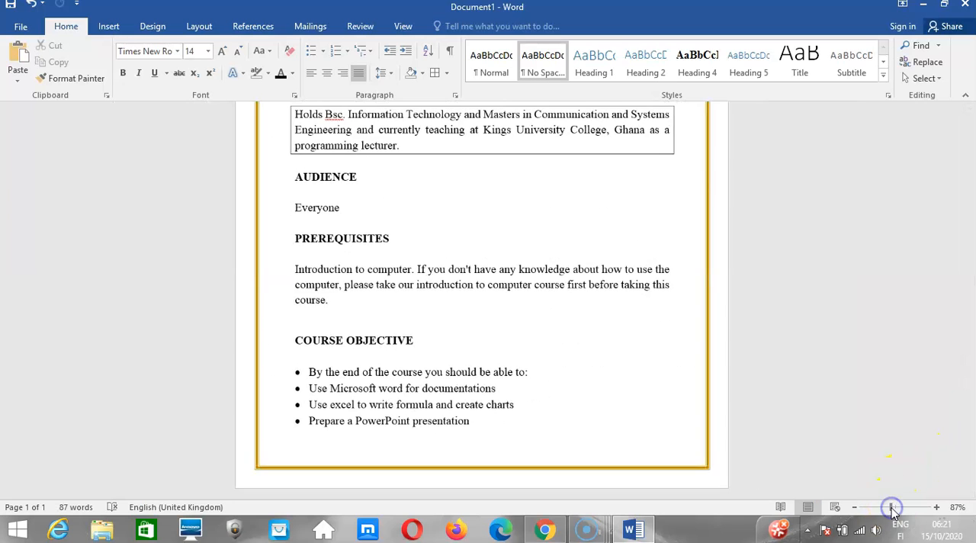
left_click_drag(972, 451, 970, 279)
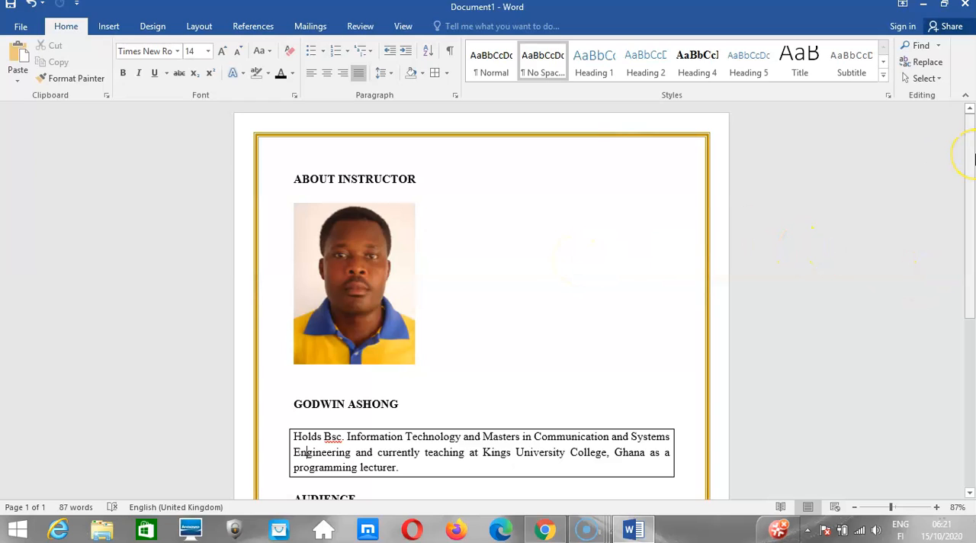
Add a second page after the course objective list with the text "PAGE TWO CONTENT COMES HERE".
left_click_drag(973, 158, 969, 393)
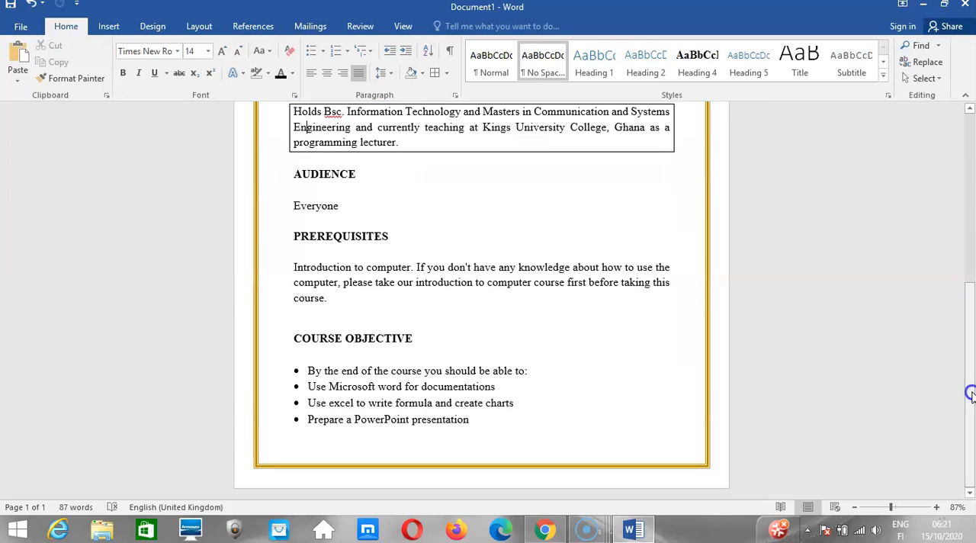
left_click(492, 418)
key("ctrl+Return")
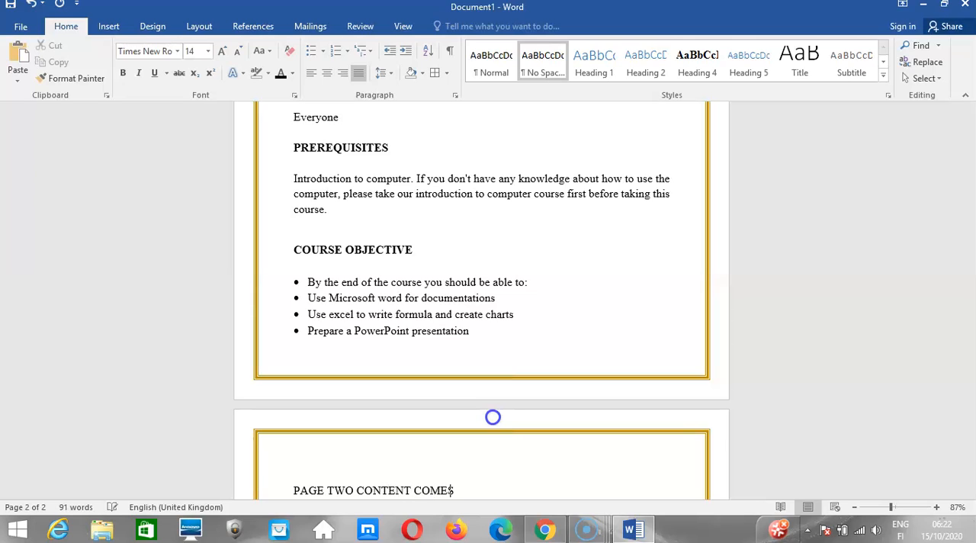
type("HERE")
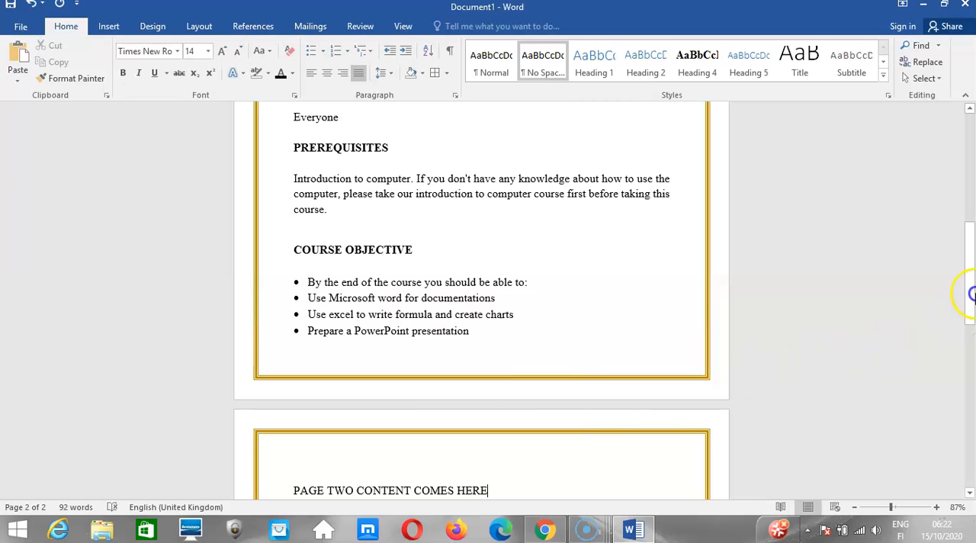
Limit the page border to "This section - First page only", working from the document's first page.
left_click_drag(968, 288, 969, 173)
left_click(525, 287)
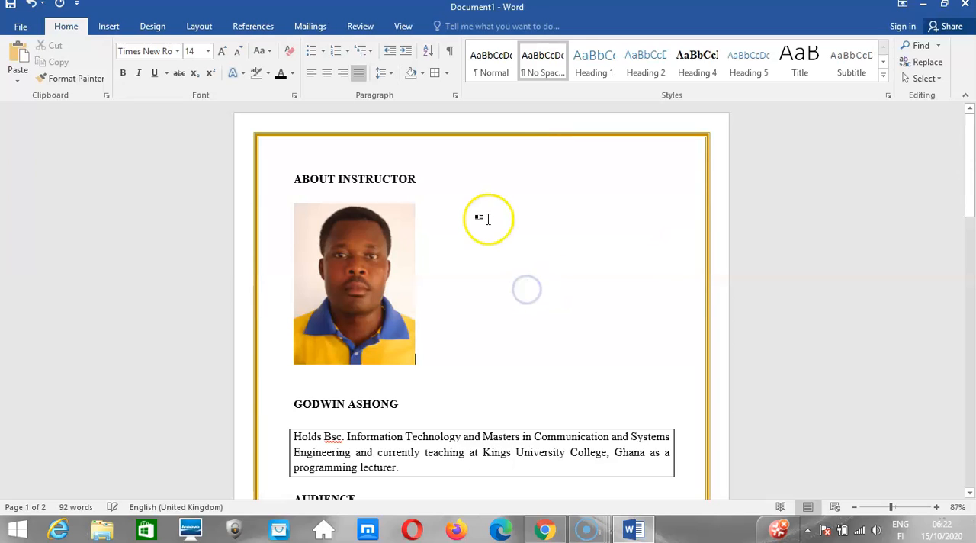
left_click(447, 73)
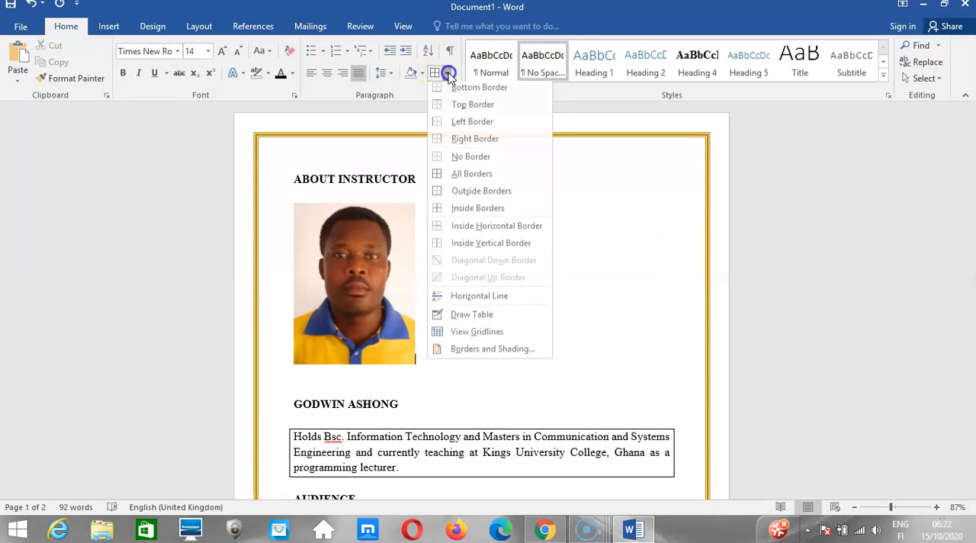
left_click(476, 349)
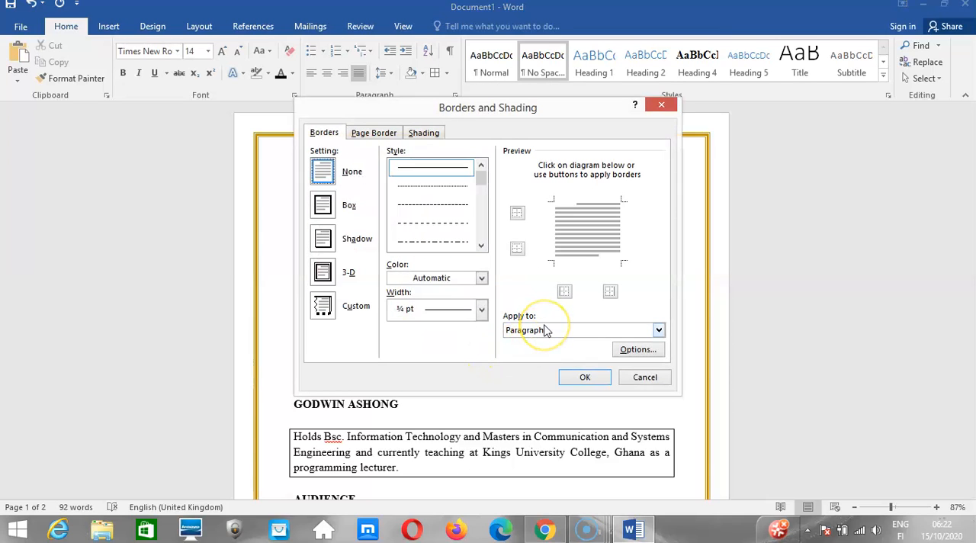
left_click(375, 133)
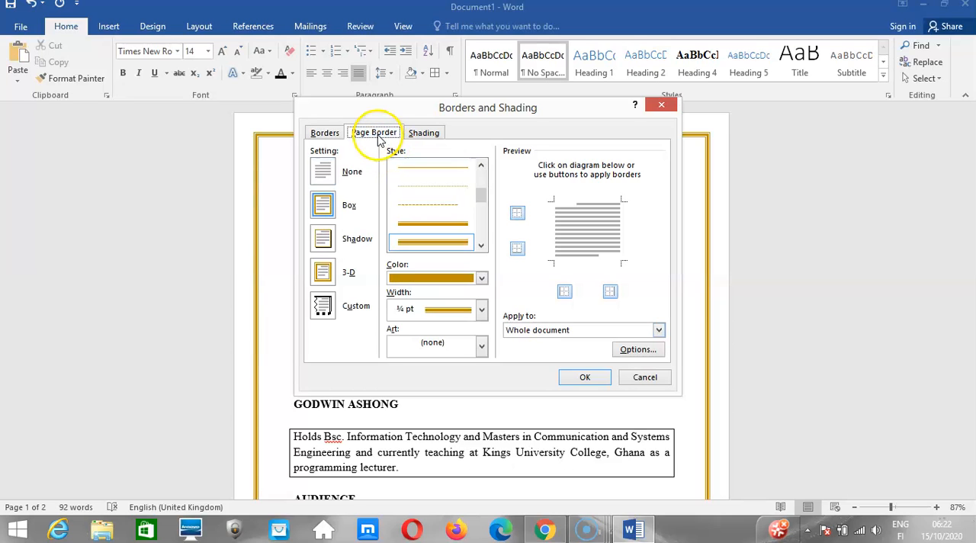
left_click(548, 337)
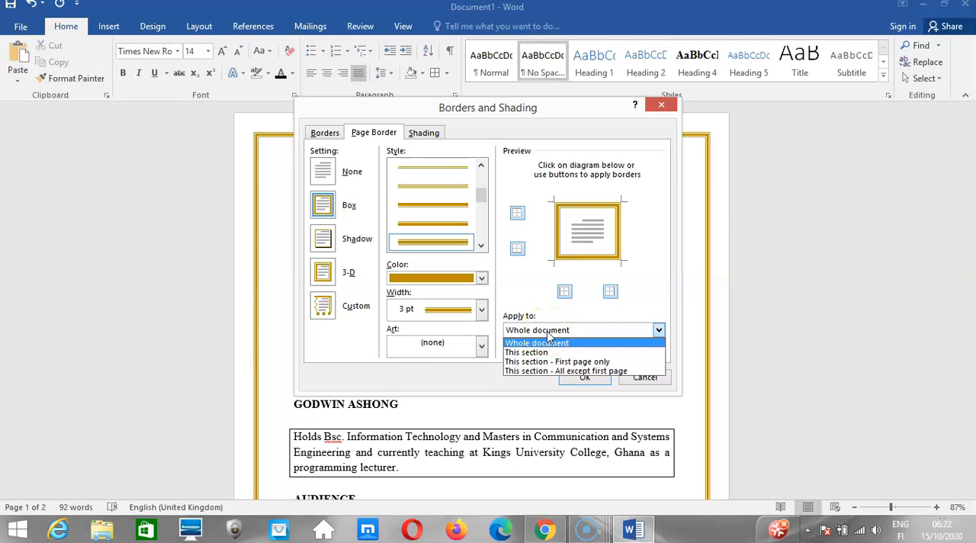
left_click(544, 362)
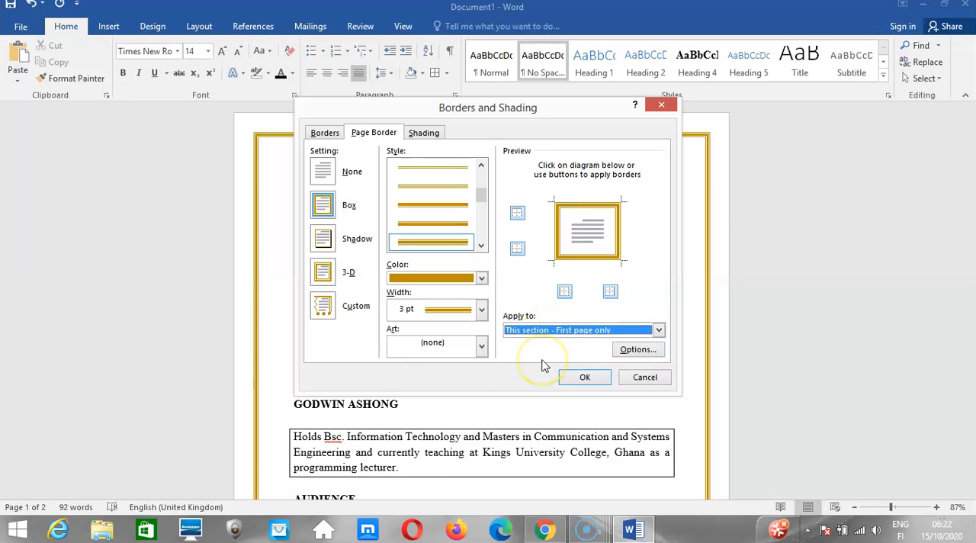
left_click(577, 376)
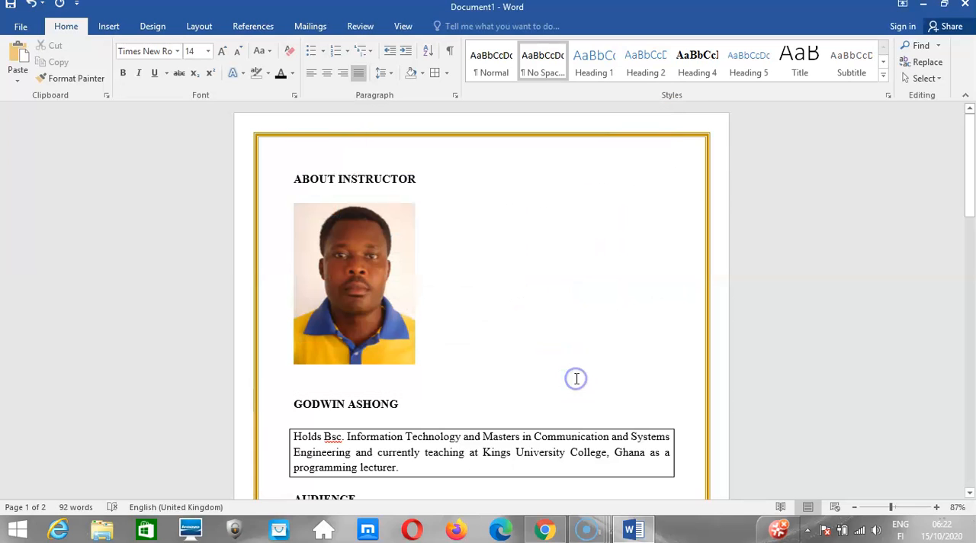
mouse_move(971, 164)
left_mouse_down()
mouse_move(963, 442)
mouse_move(971, 153)
left_mouse_up()
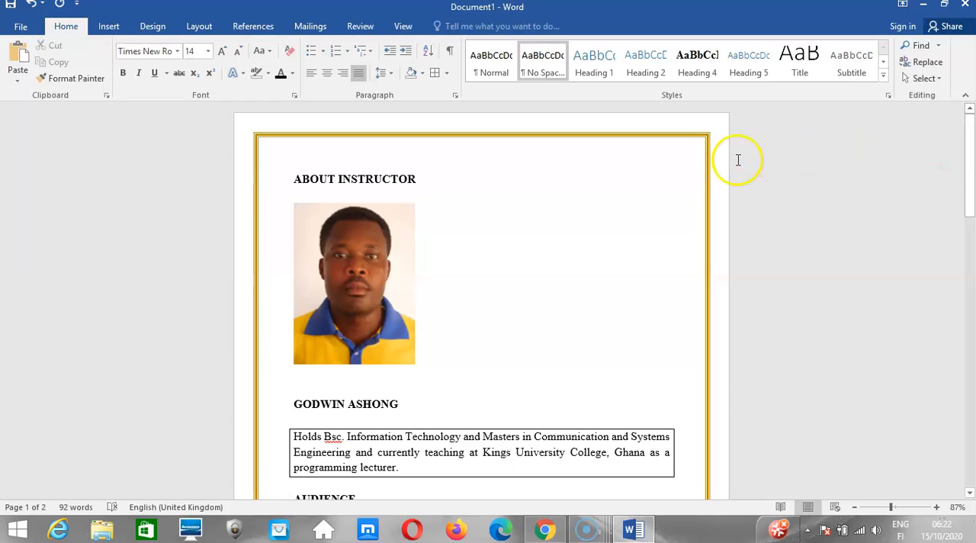
left_click(447, 73)
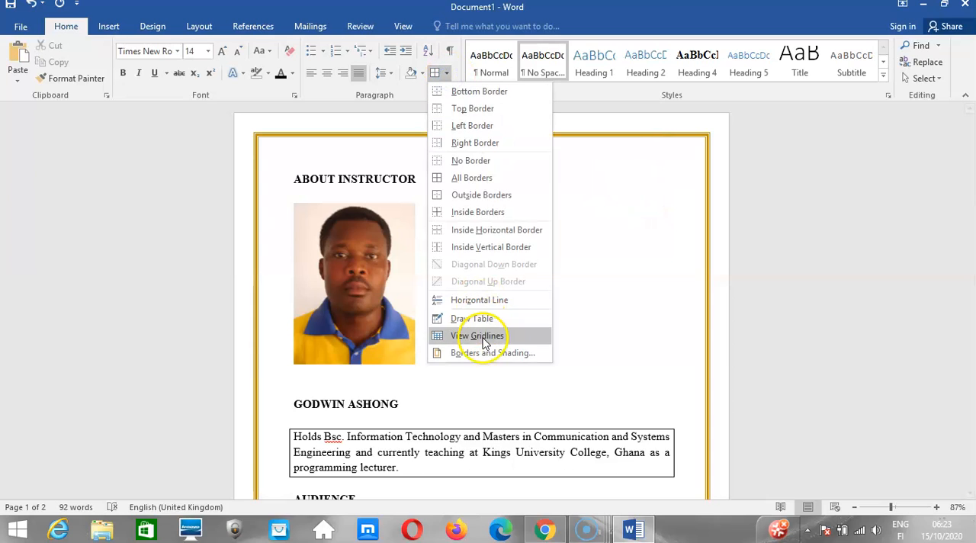
left_click(482, 352)
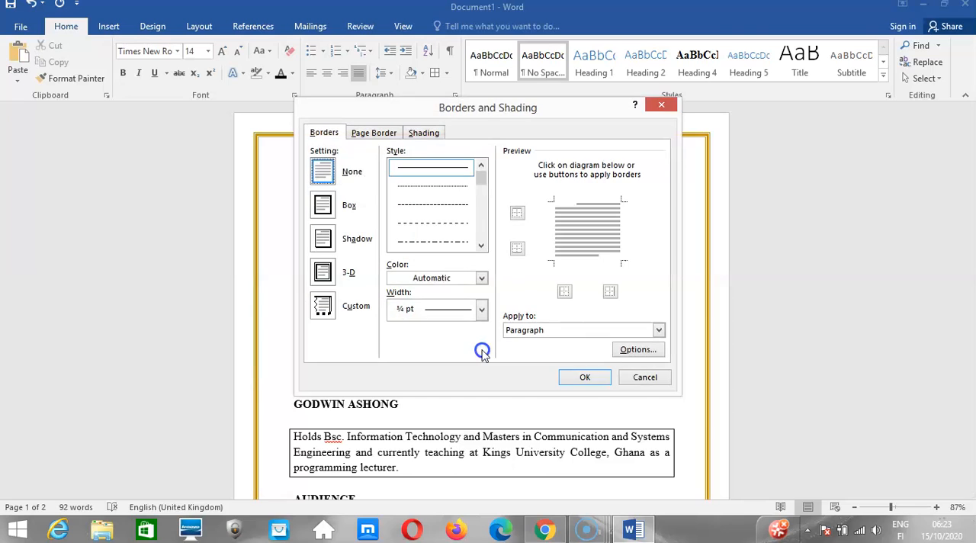
left_click(630, 375)
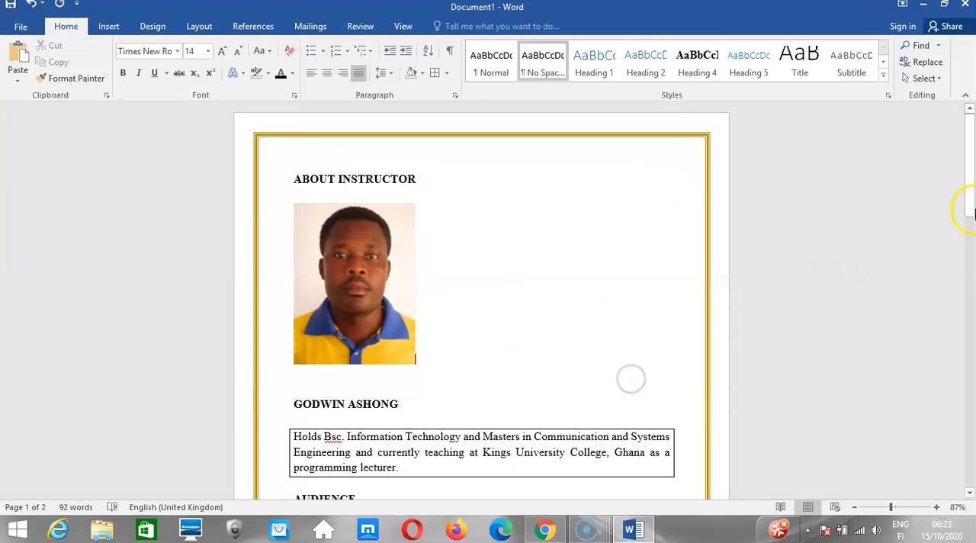
Place the cursor before the page two text and apply the page border to "This section".
left_click_drag(962, 208, 960, 366)
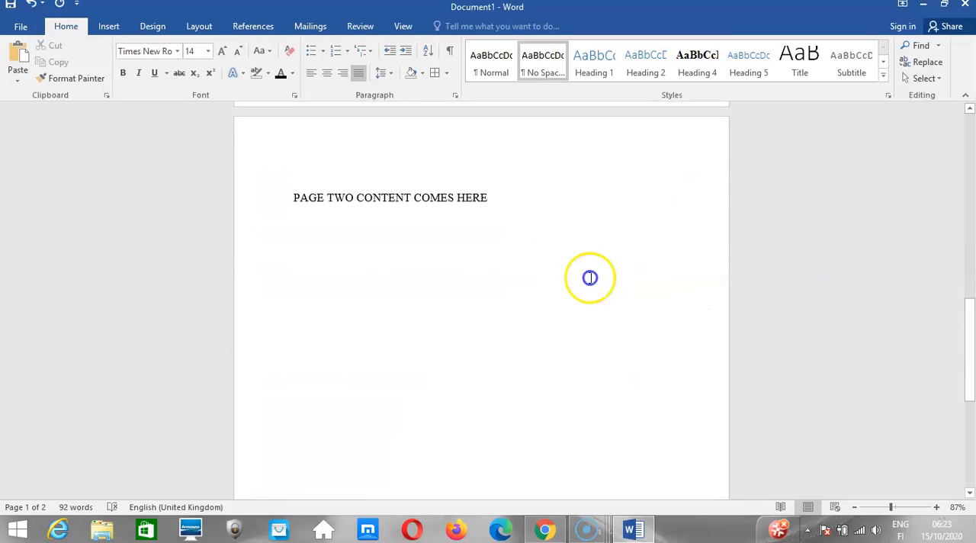
left_click(296, 200)
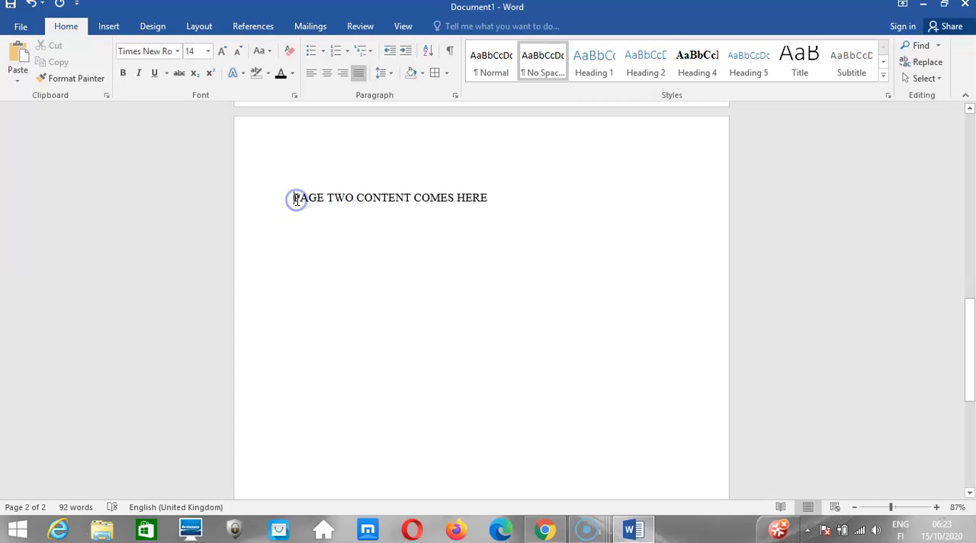
left_click(297, 200)
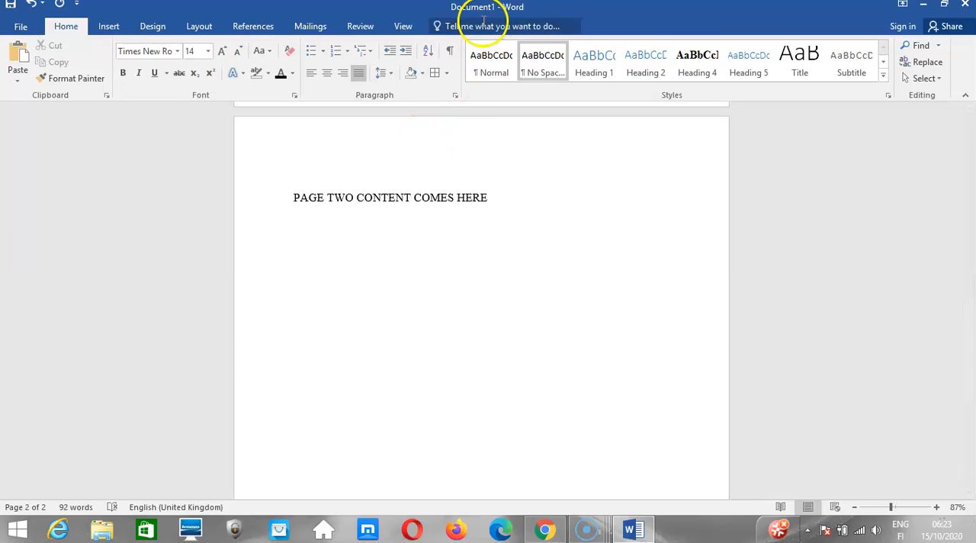
left_click(447, 73)
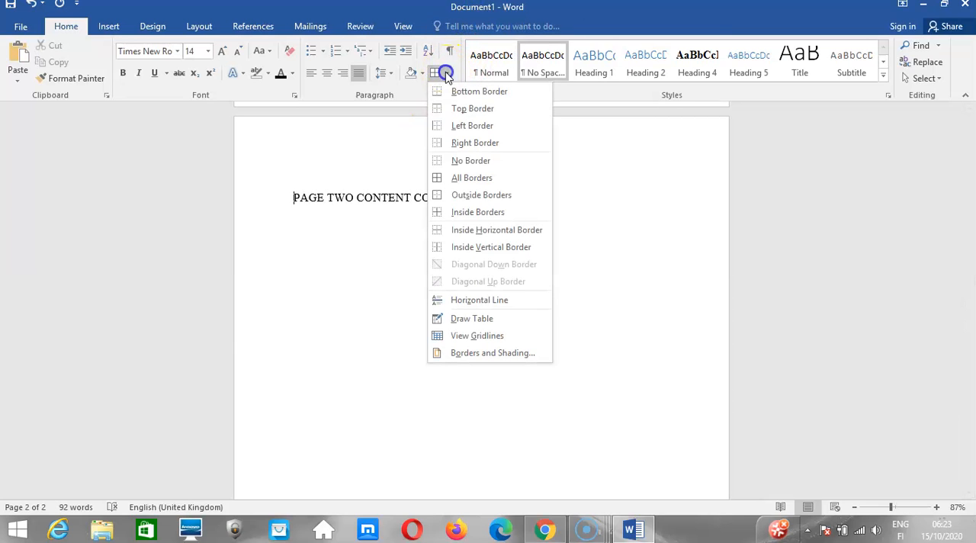
left_click(467, 354)
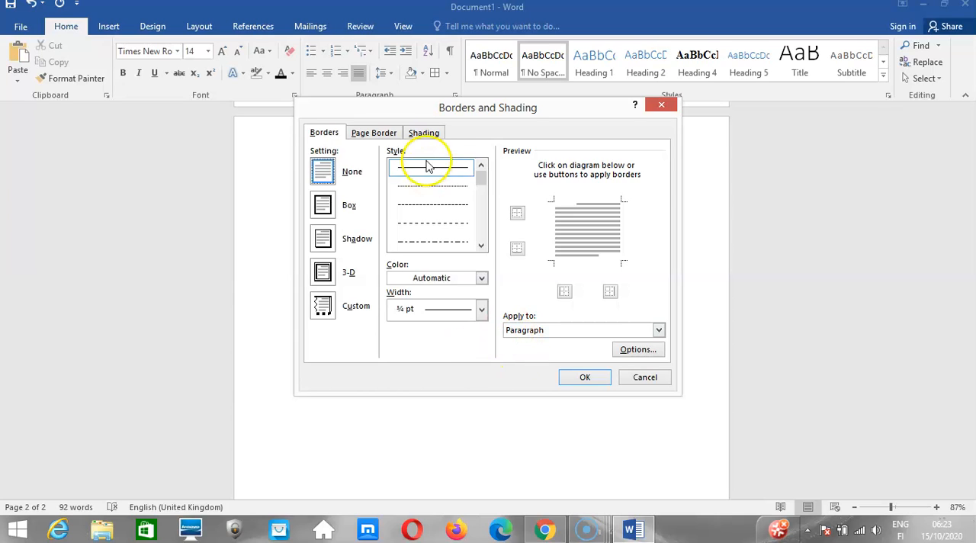
left_click(389, 134)
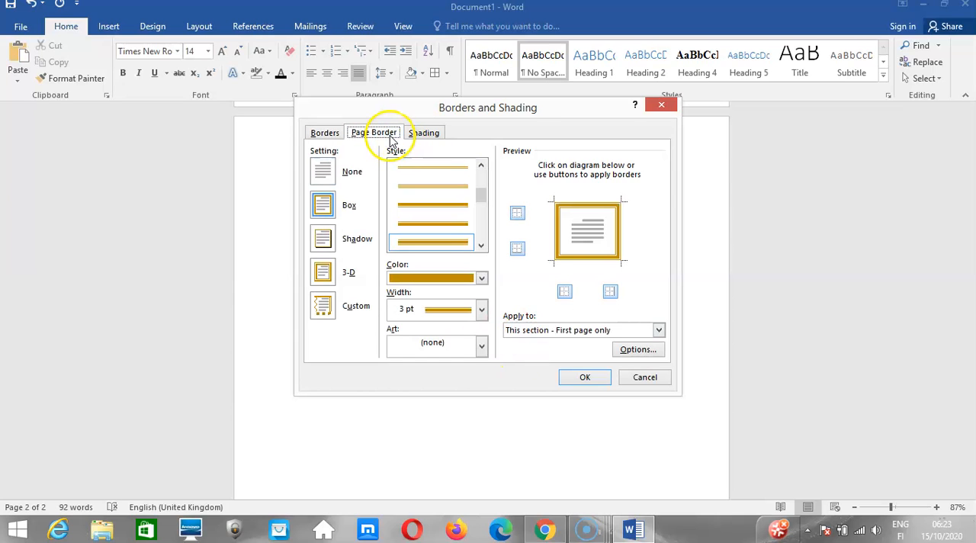
left_click(658, 330)
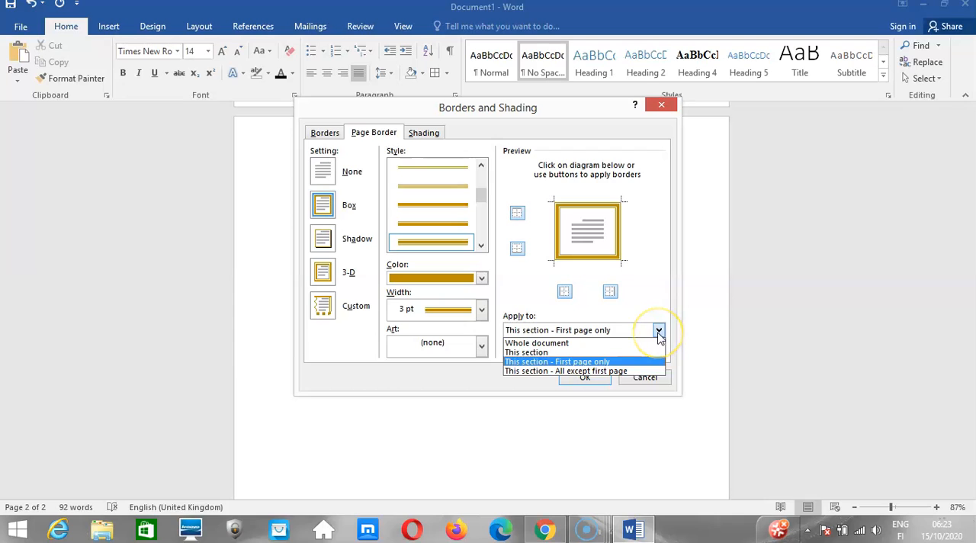
left_click(614, 353)
left_click(593, 375)
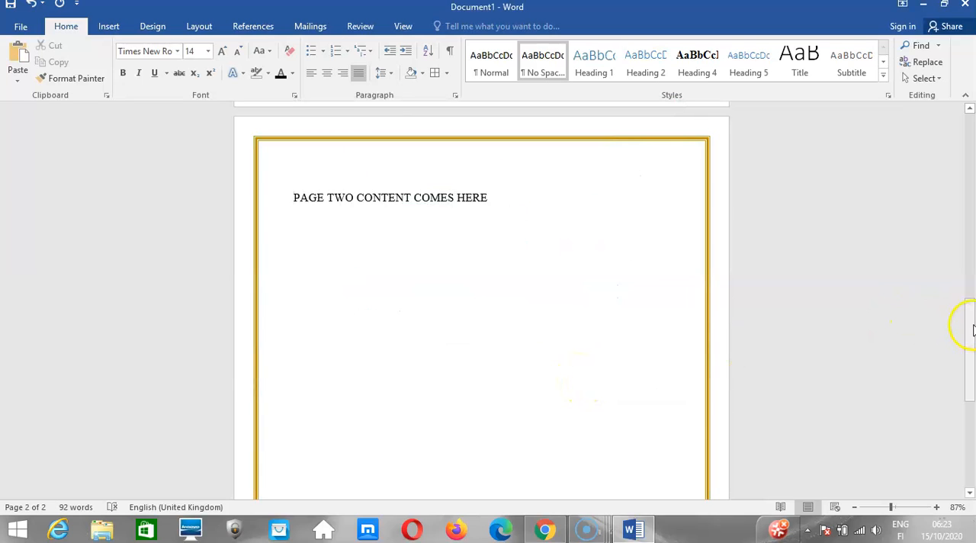
Return to the first page and apply the page border to "This section - All except first page".
left_click_drag(970, 336, 971, 138)
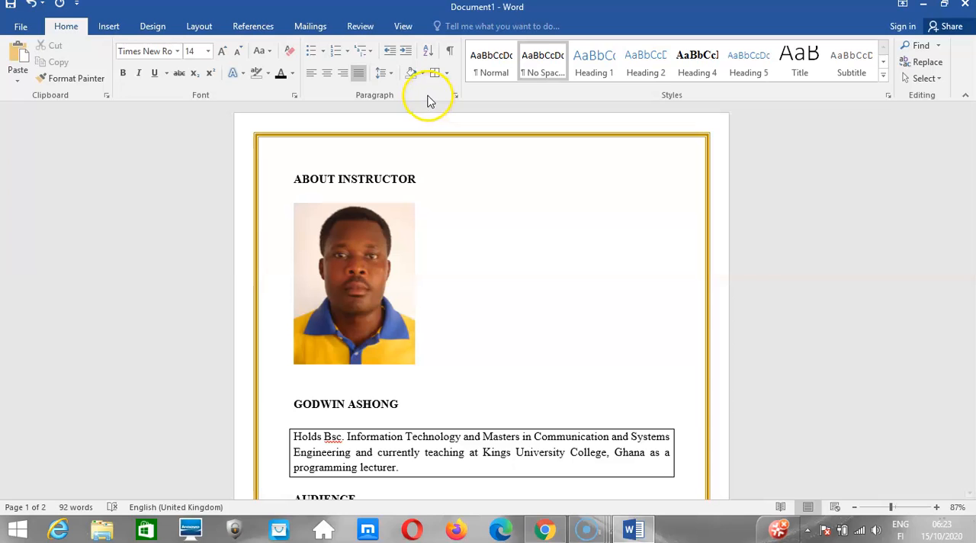
left_click(447, 73)
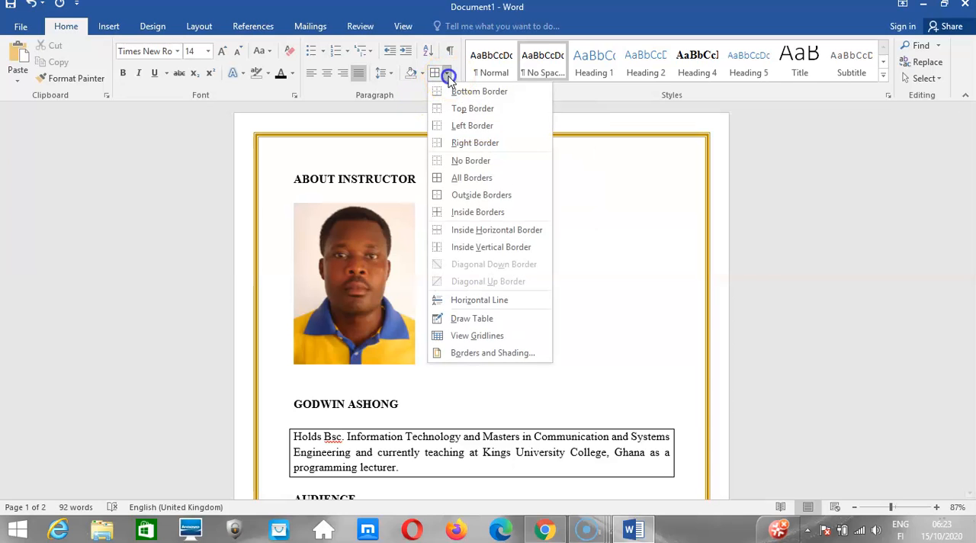
scroll(467, 288, "down", 10)
scroll(467, 288, "up", 10)
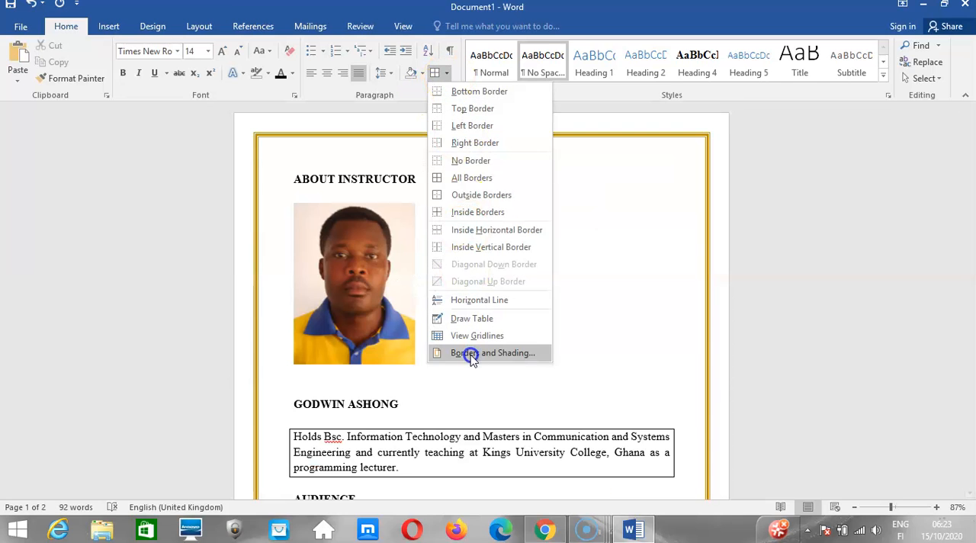
left_click(470, 354)
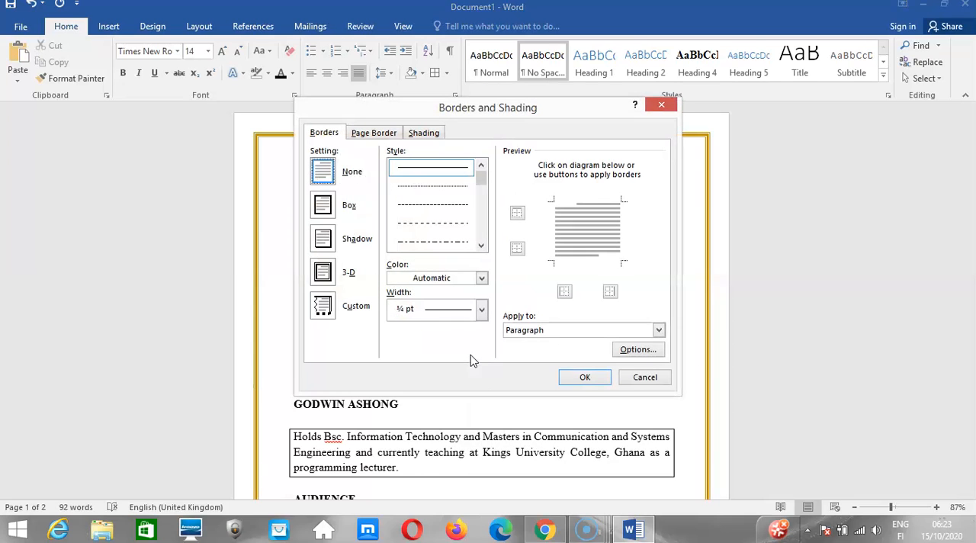
left_click(375, 132)
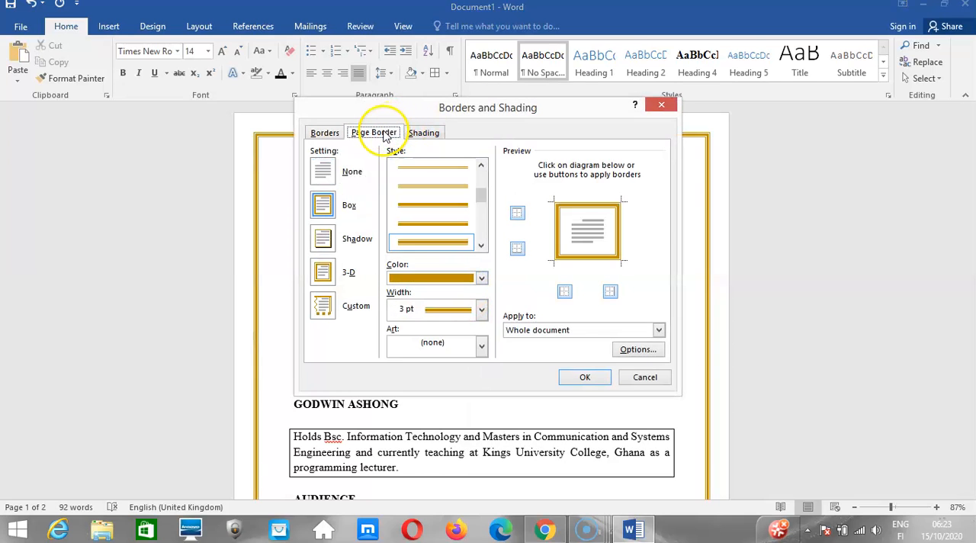
left_click(577, 329)
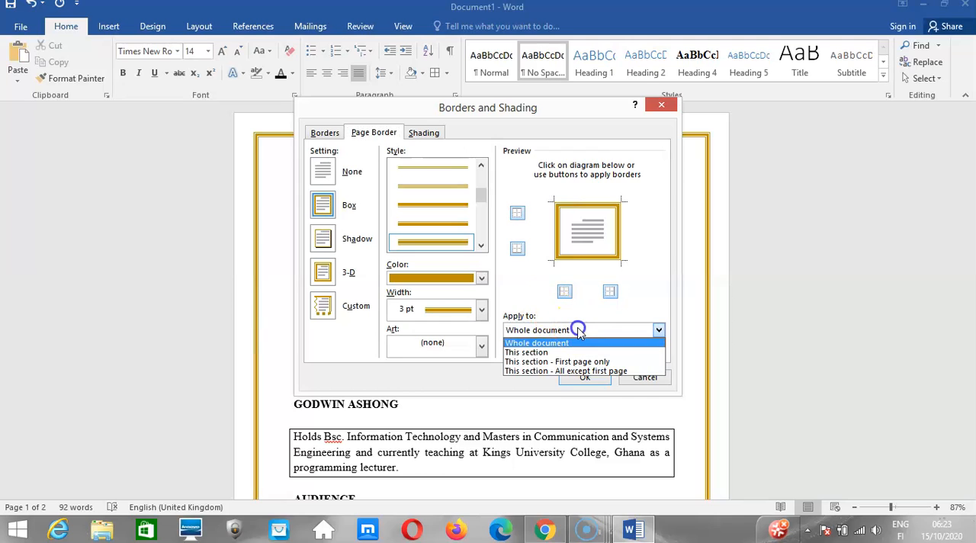
left_click(555, 372)
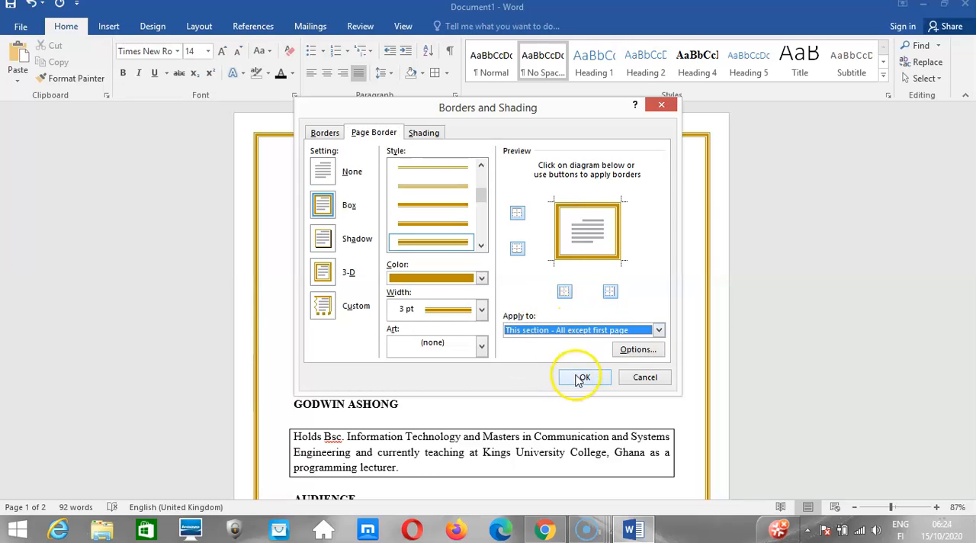
left_click(581, 378)
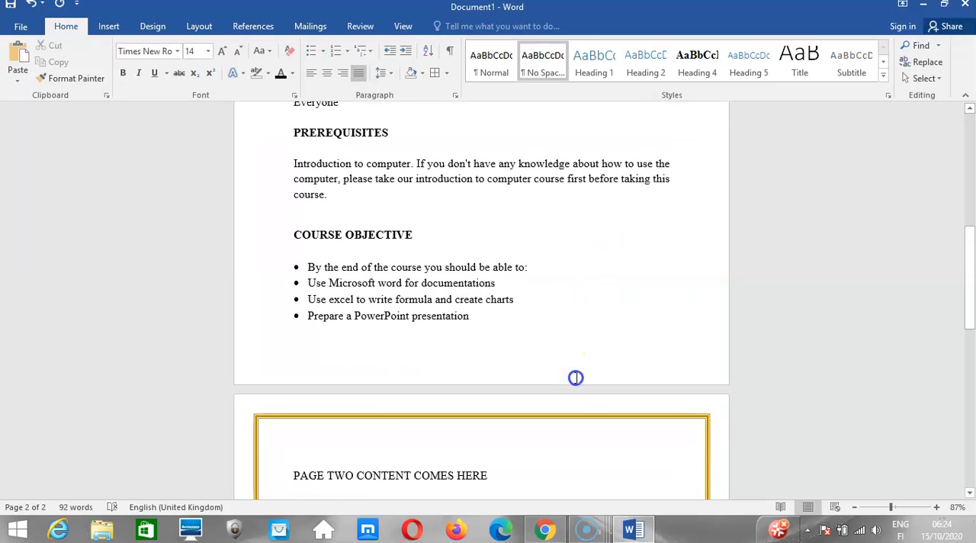
Add blank lines below the page two text to reach a third page and enter "PAGE THREE CONTENT" there.
left_click_drag(969, 283, 972, 333)
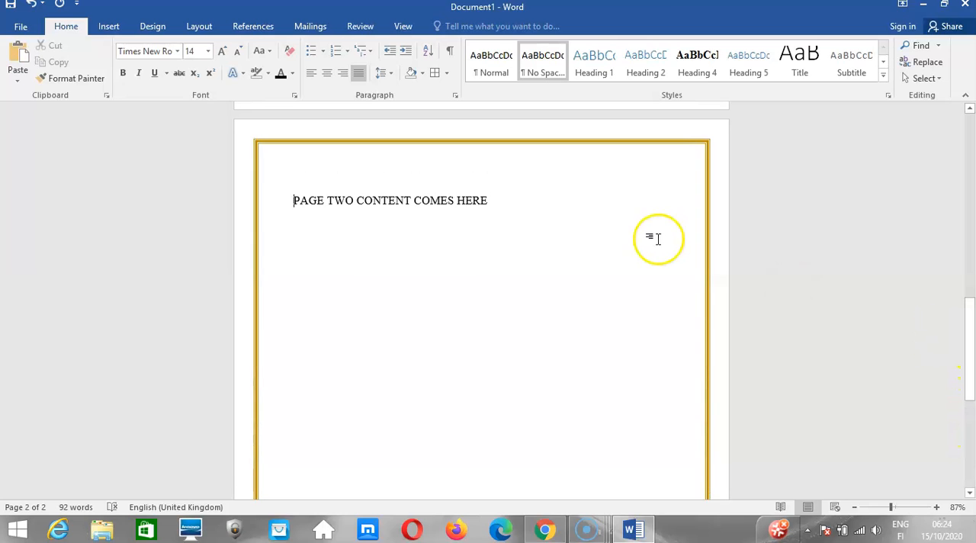
left_click(293, 243)
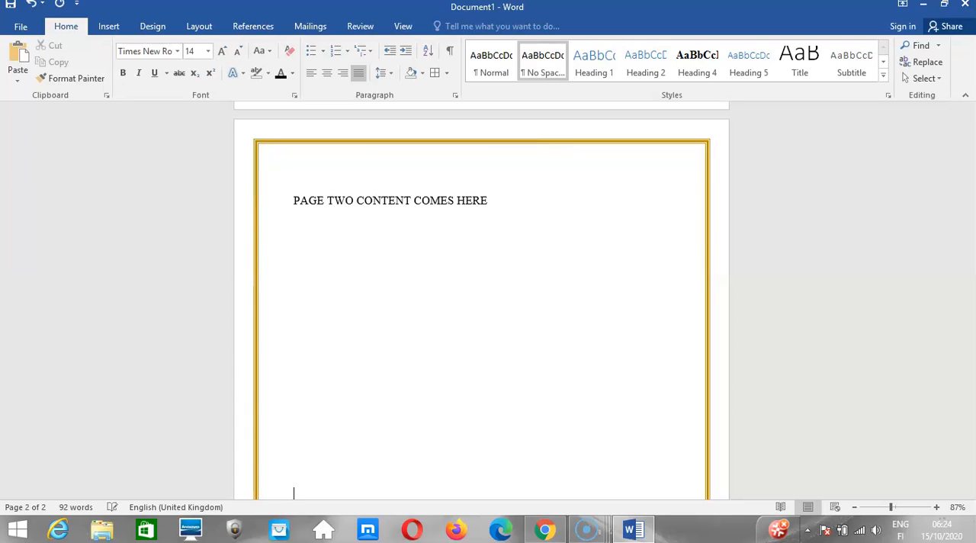
key("Return")
key("Return")
key("Return")
key("Return")
key("Return")
key("Return")
key("Return")
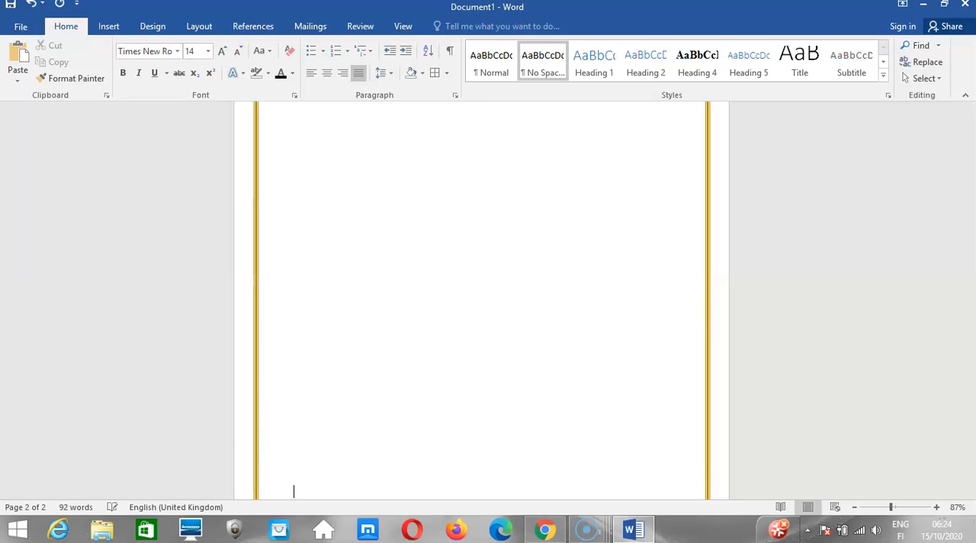
key("Return")
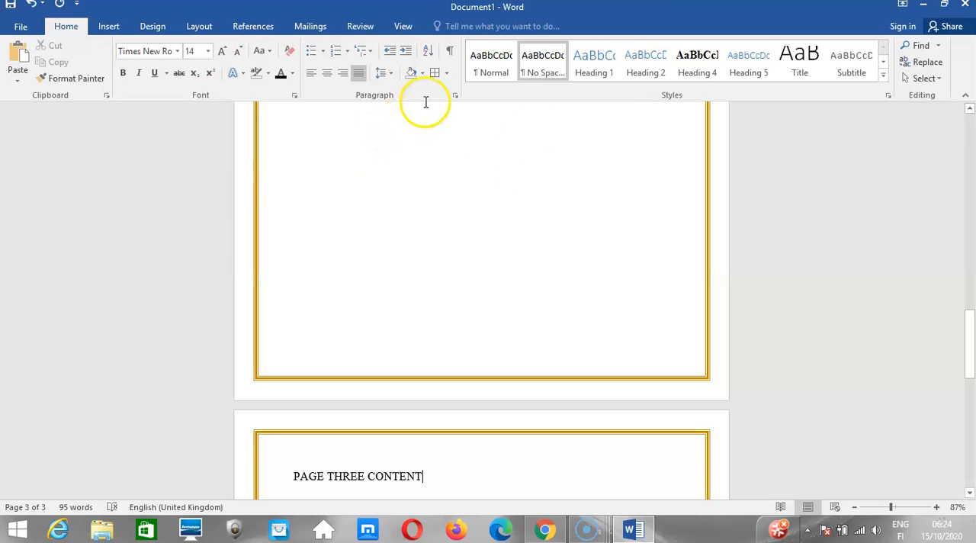
Remove all four sides of the page border for "This section - All except first page".
left_click(447, 74)
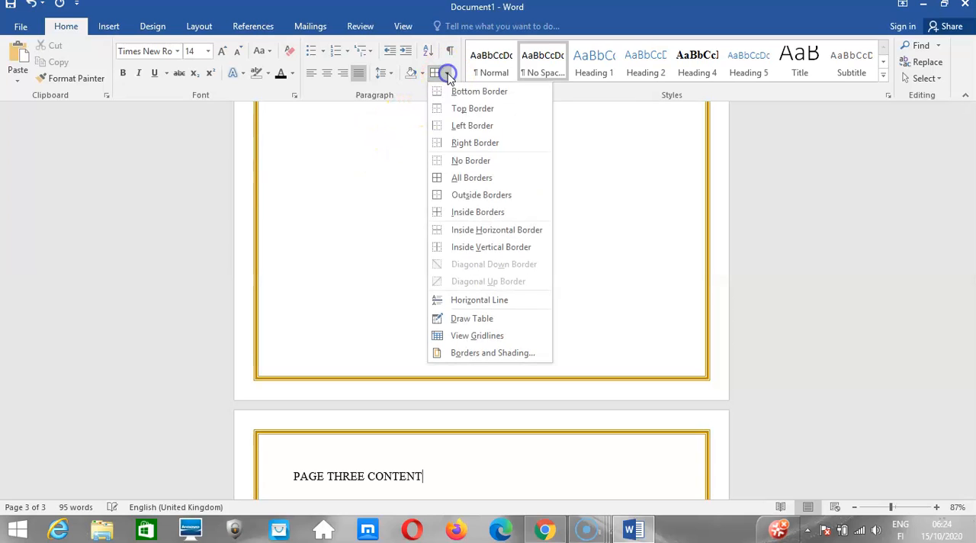
left_click(466, 353)
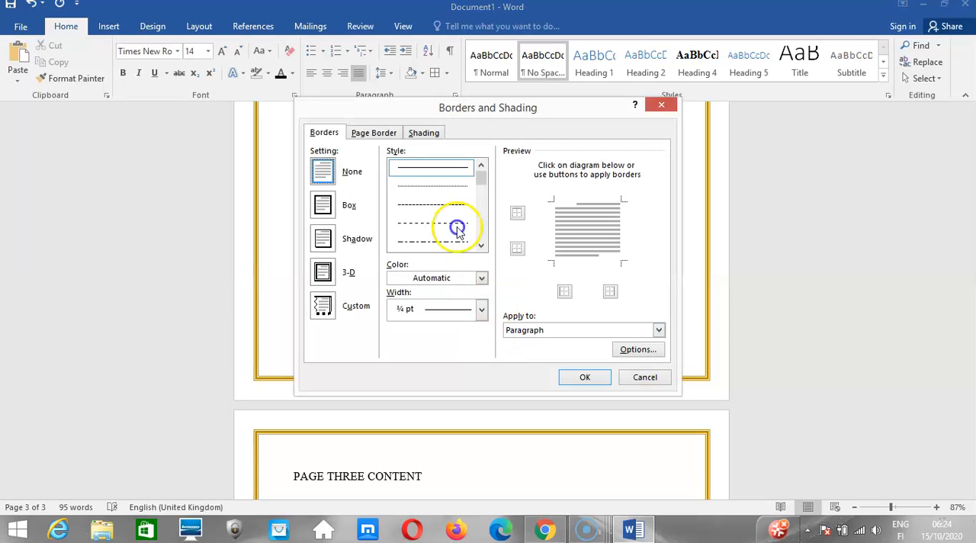
left_click(386, 137)
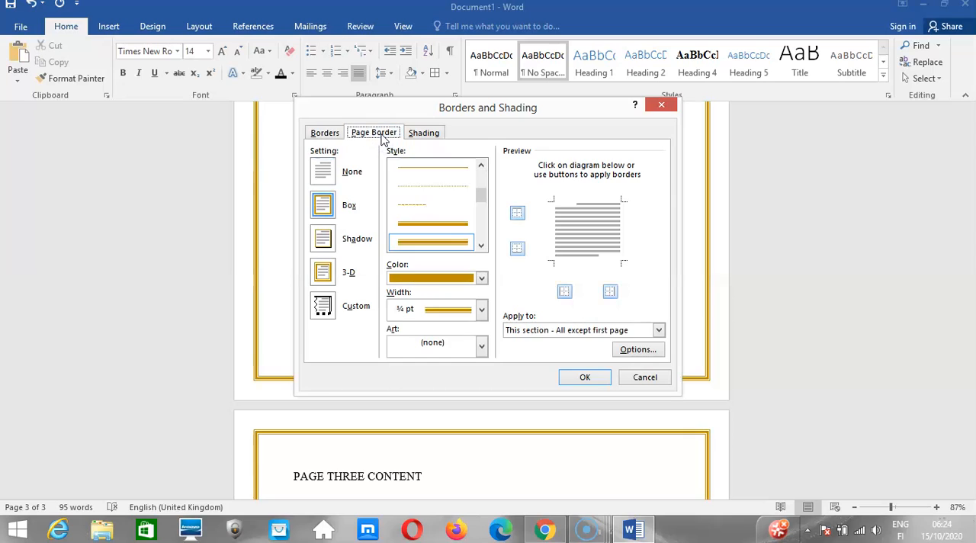
left_click(550, 333)
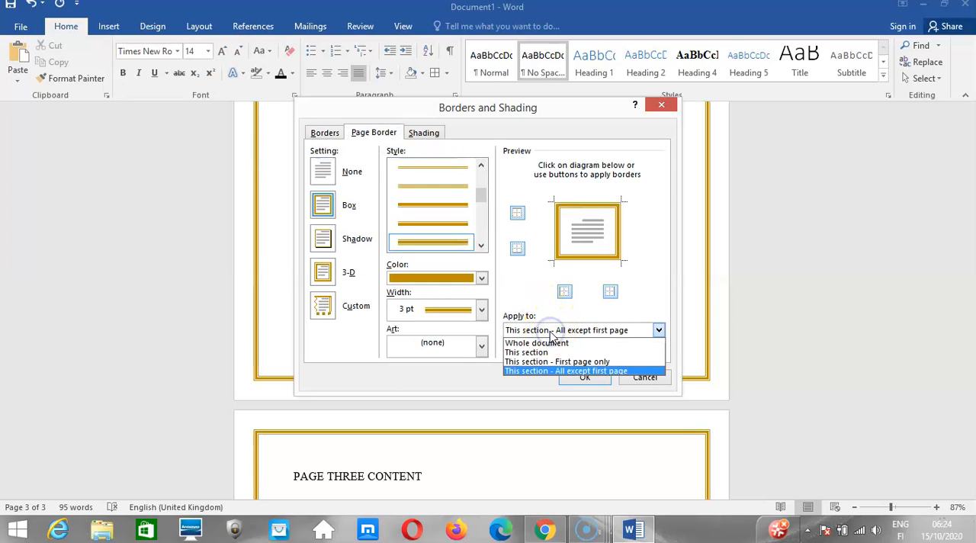
left_click(517, 212)
left_click(517, 212)
left_click(517, 248)
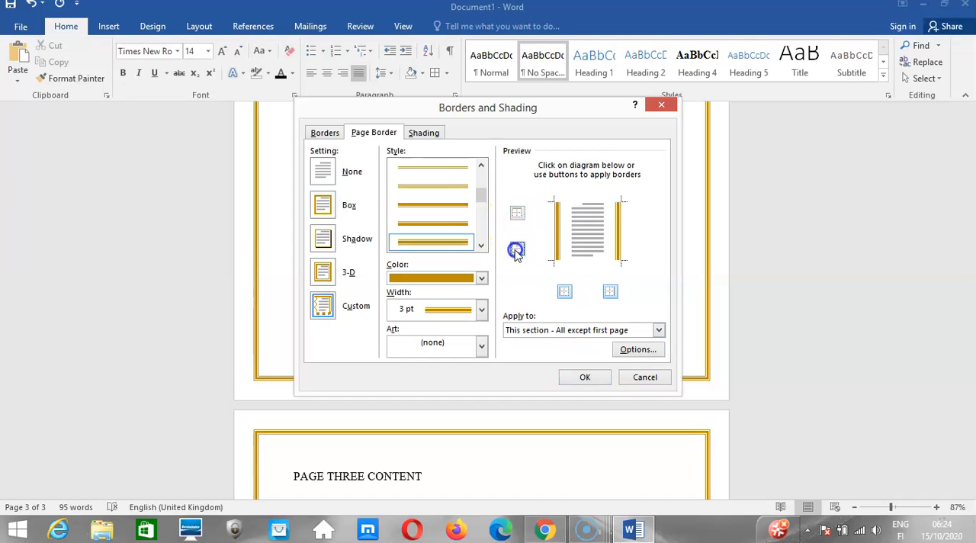
left_click(565, 293)
left_click(607, 292)
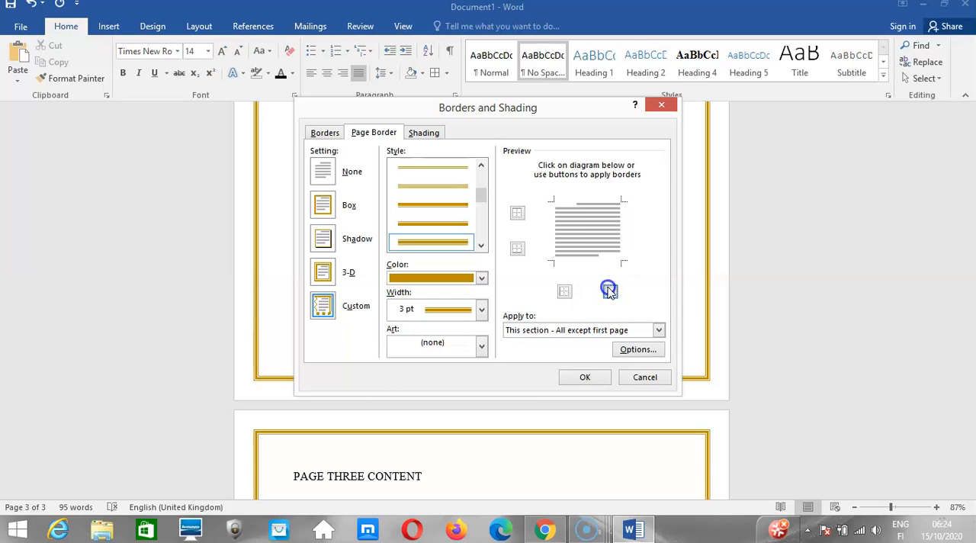
left_click(584, 375)
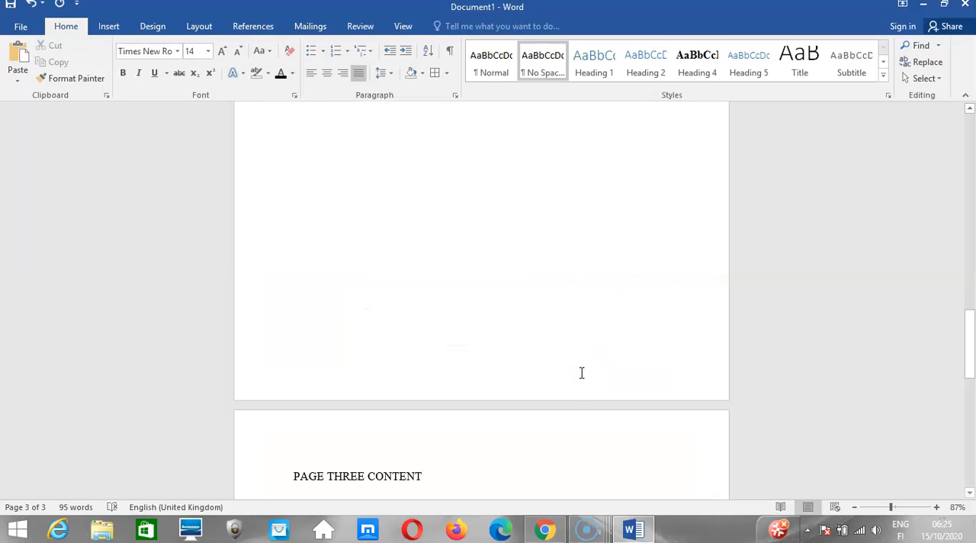
From the page two text, apply a dark orange 3-D page border in a triple-line style to "This section".
left_click_drag(972, 326, 969, 244)
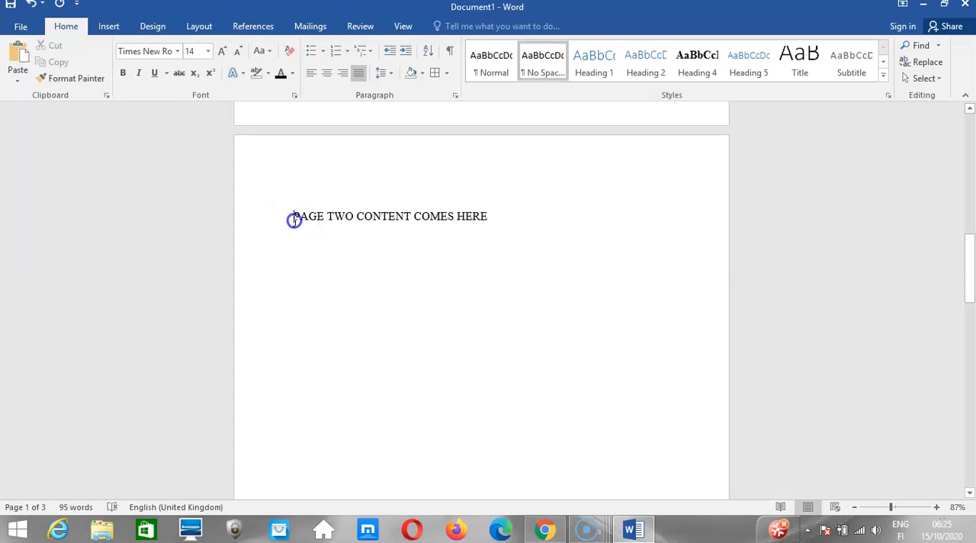
left_click(448, 74)
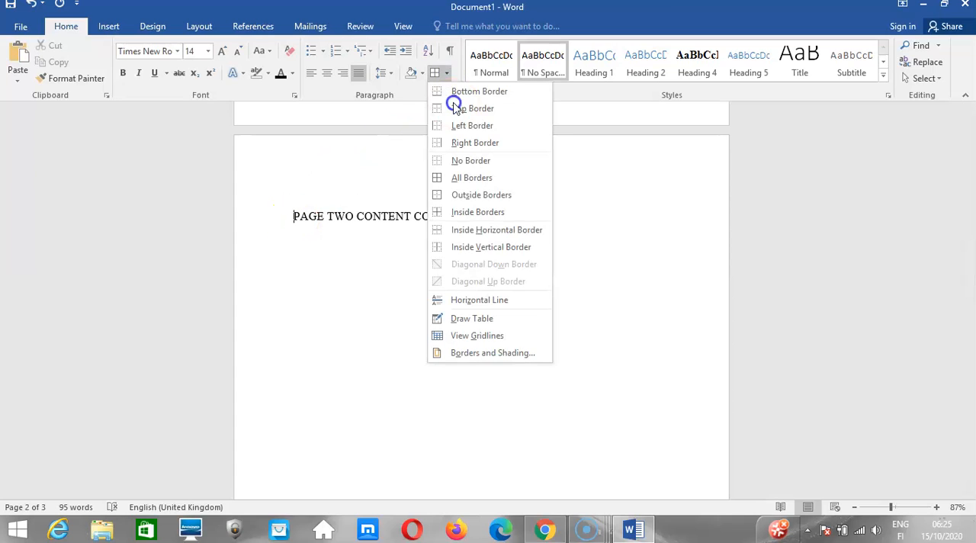
left_click(457, 352)
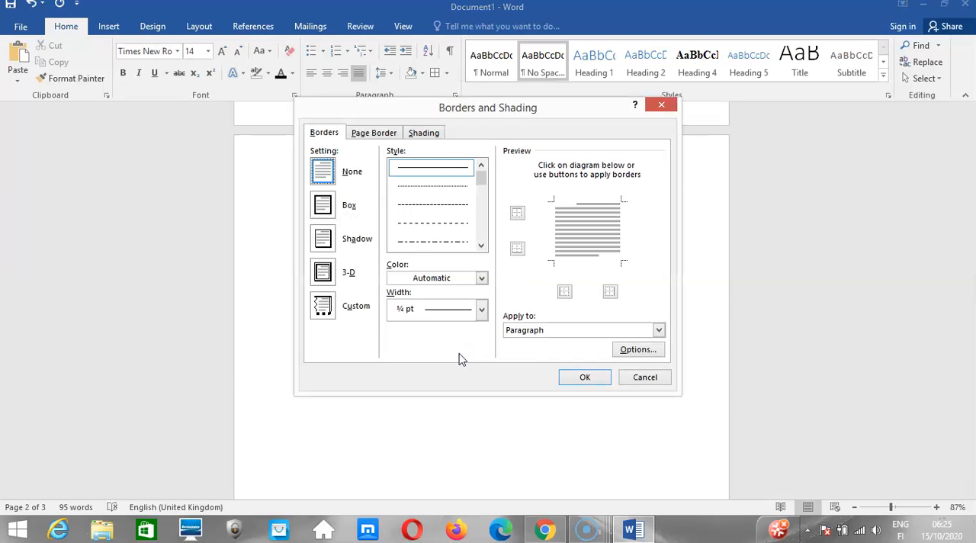
left_click(374, 134)
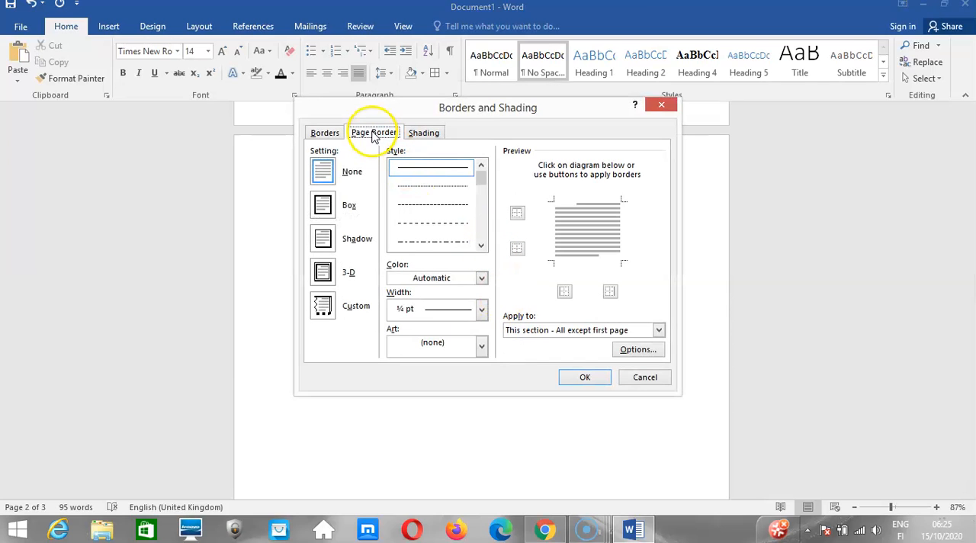
left_click(537, 333)
left_click(535, 353)
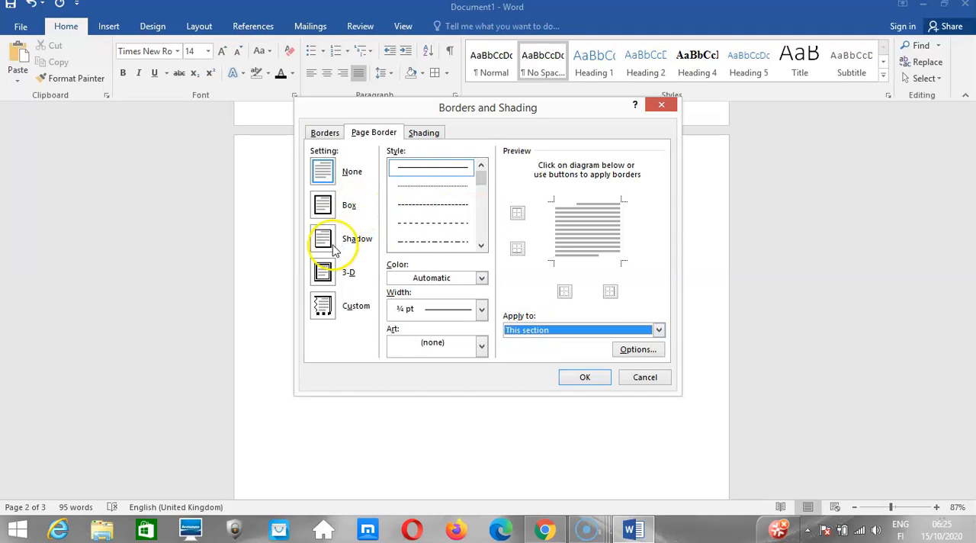
left_click(323, 273)
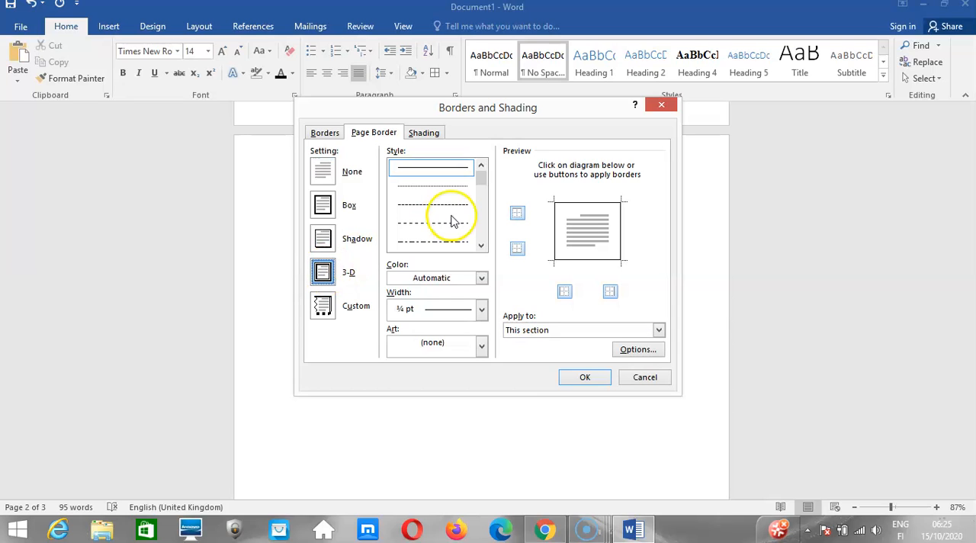
left_click_drag(480, 172, 478, 194)
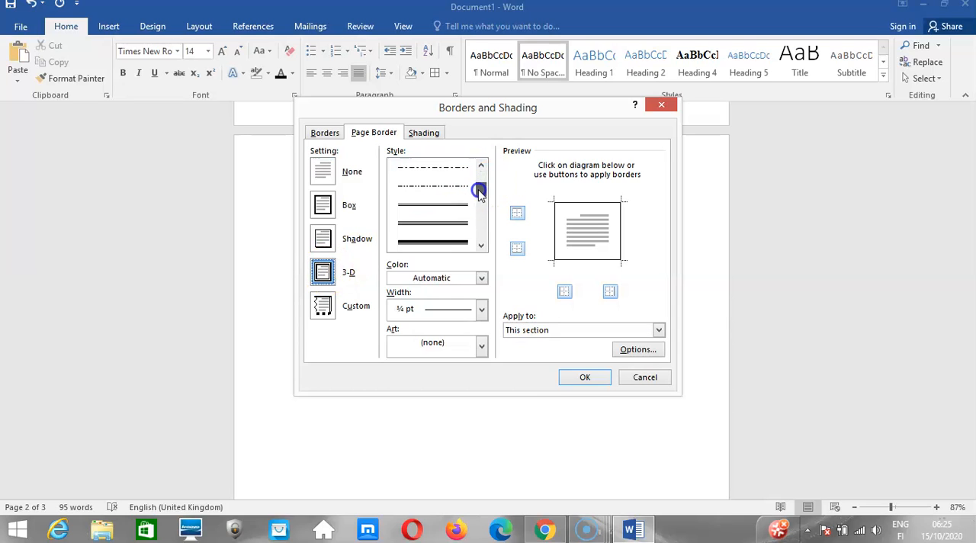
left_click(451, 223)
left_click(481, 277)
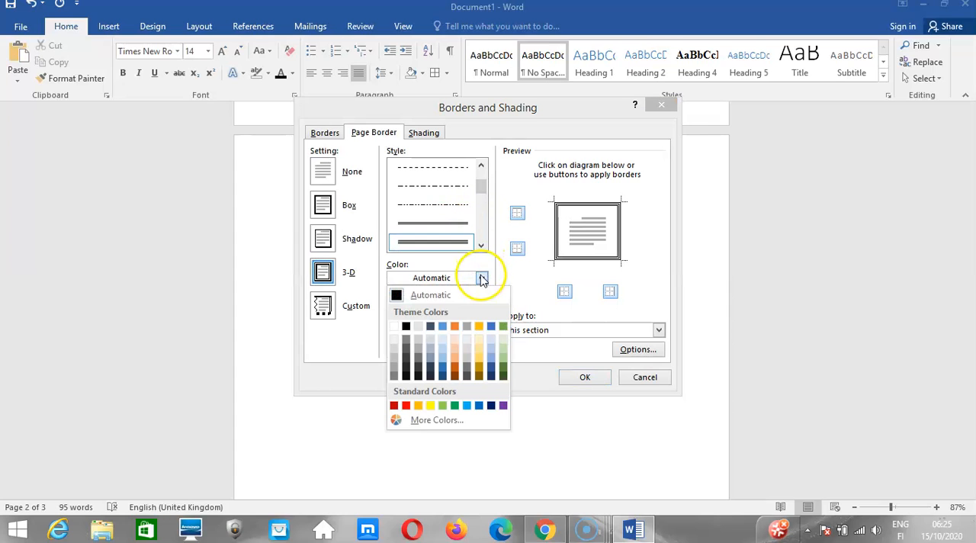
left_click(452, 368)
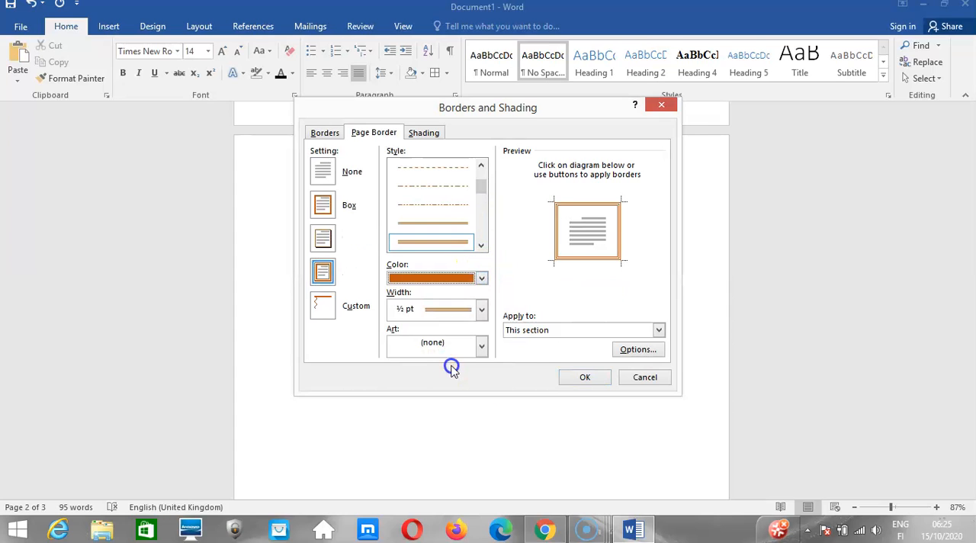
left_click(581, 378)
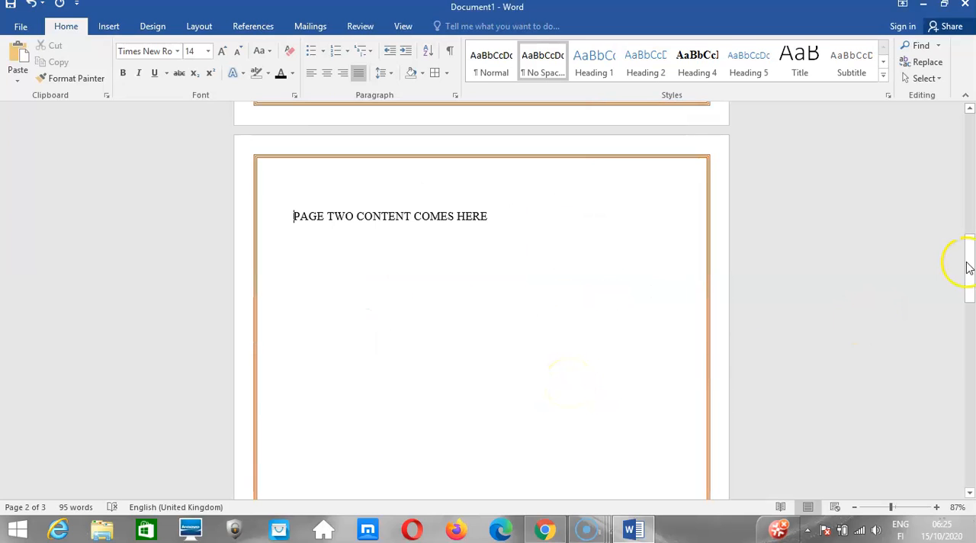
Check the border across the first two pages and undo the orange triple-line page border.
left_click_drag(968, 267, 968, 245)
left_click(640, 275)
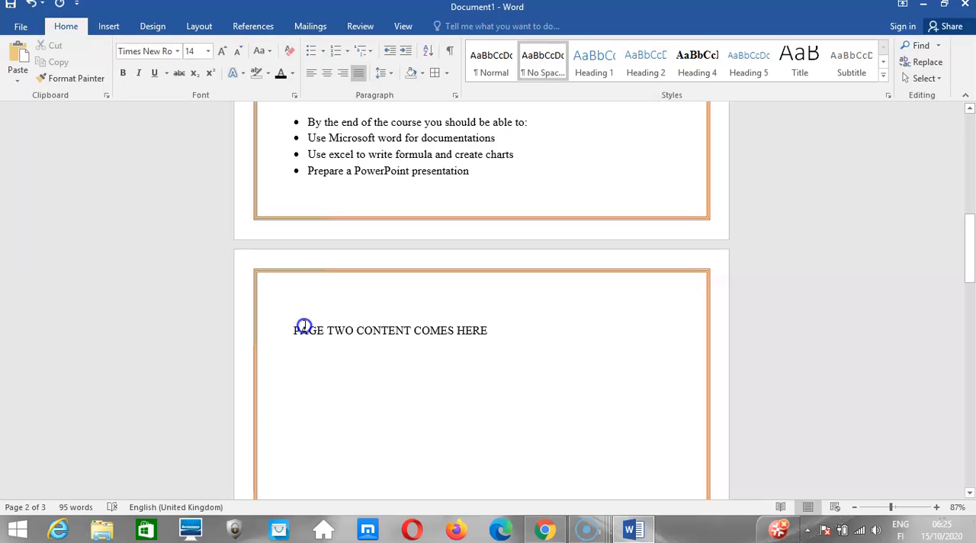
key("ctrl+z")
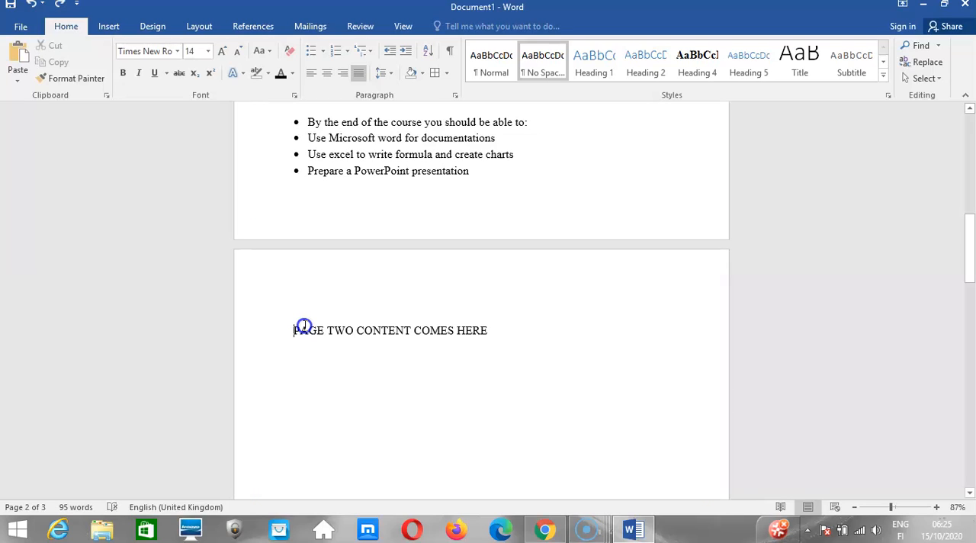
Apply a dark orange 3-D page border in a 3 pt thick-and-thin line style to "This section" from page two.
left_click(446, 74)
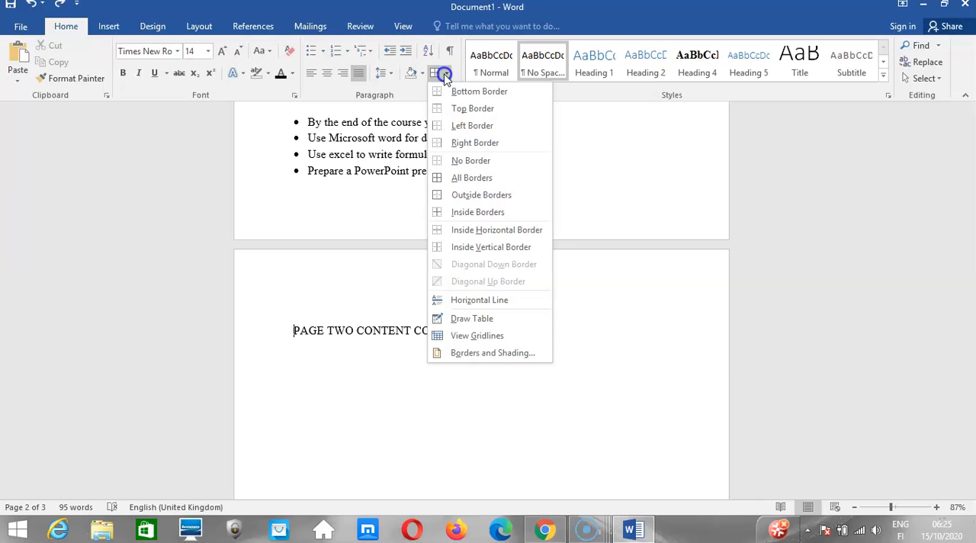
left_click(463, 353)
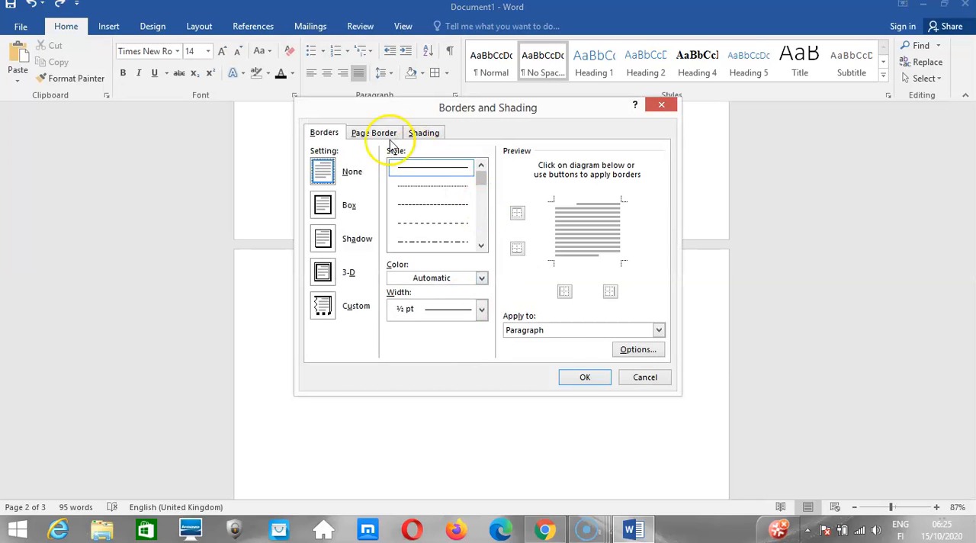
left_click(374, 134)
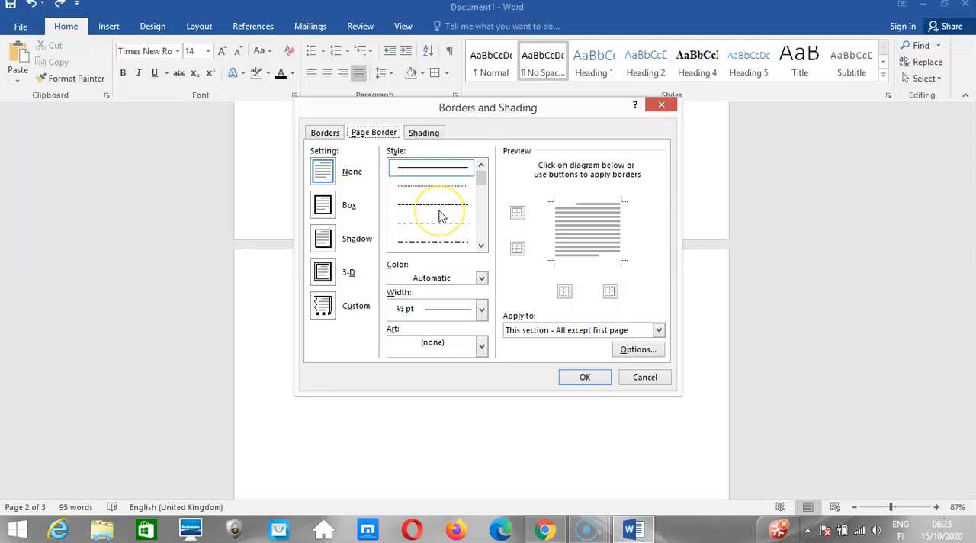
left_click(526, 332)
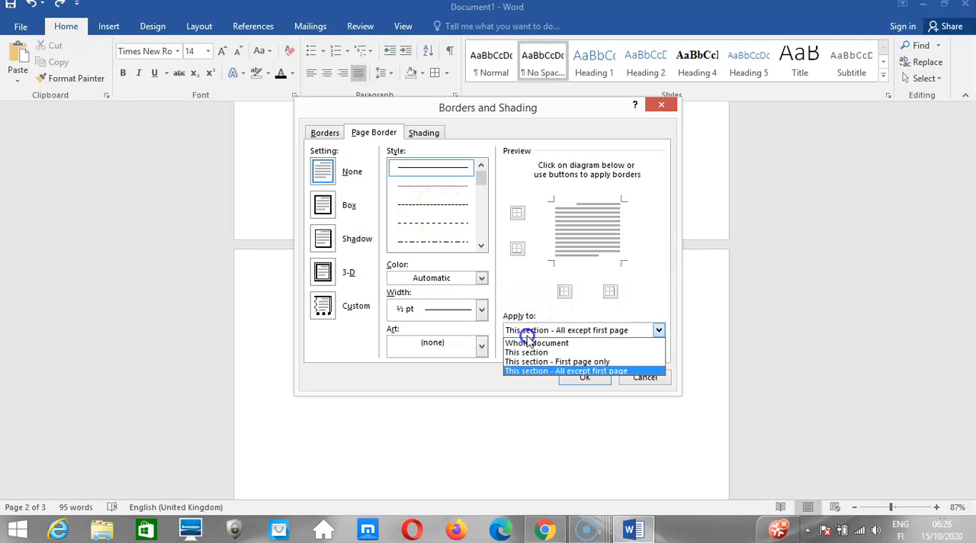
left_click(526, 353)
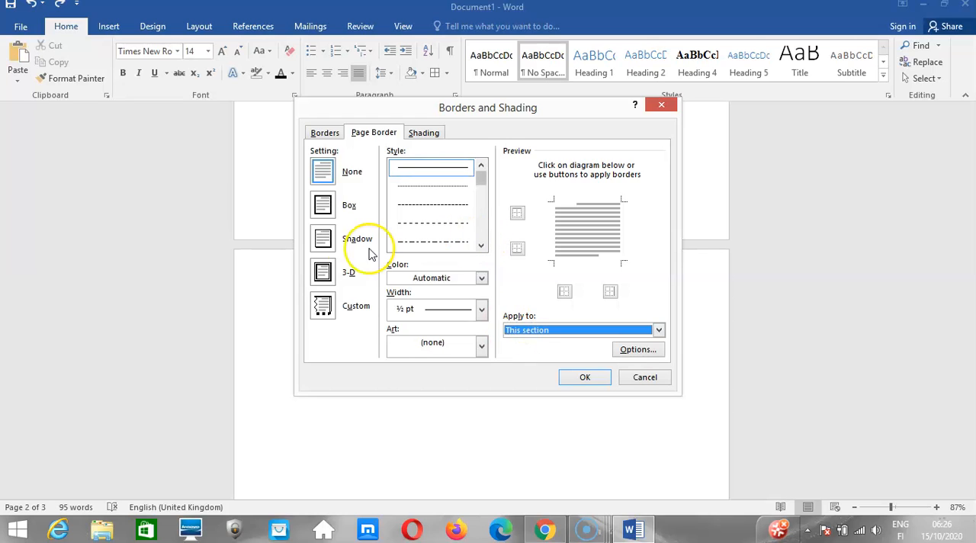
left_click(316, 274)
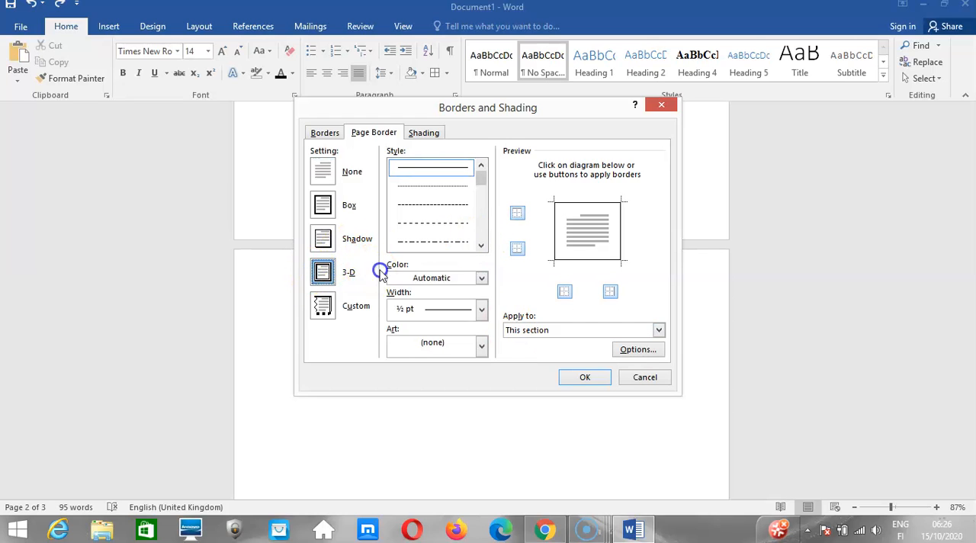
left_click(481, 279)
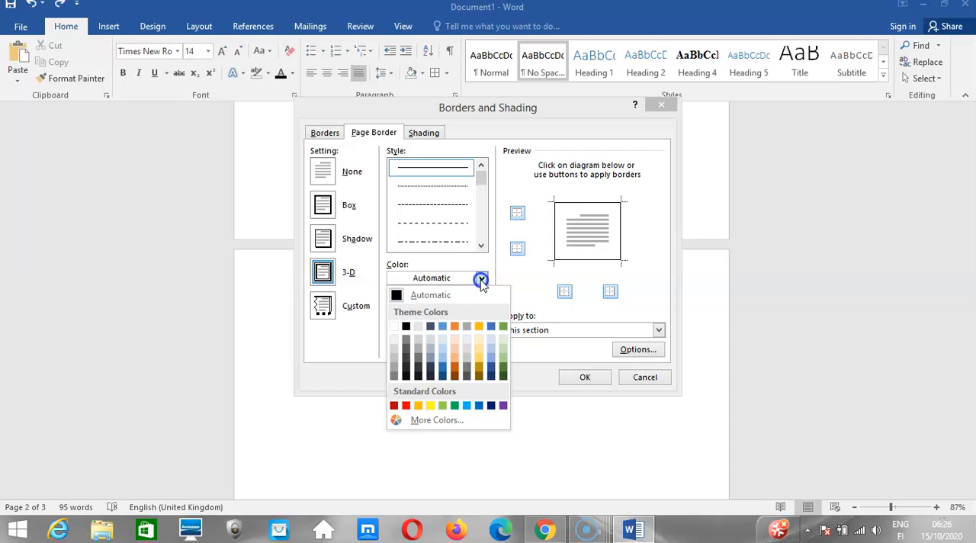
left_click(451, 368)
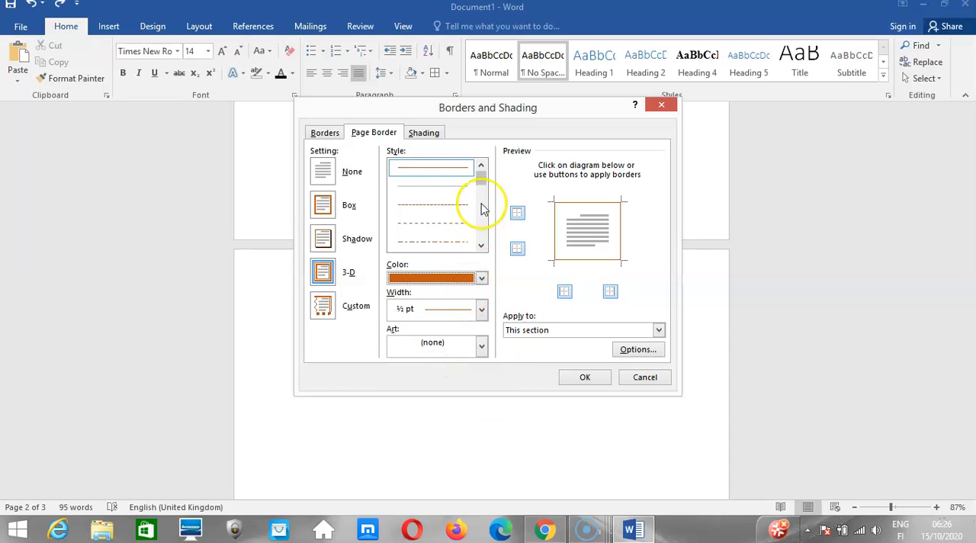
left_click_drag(483, 180, 481, 207)
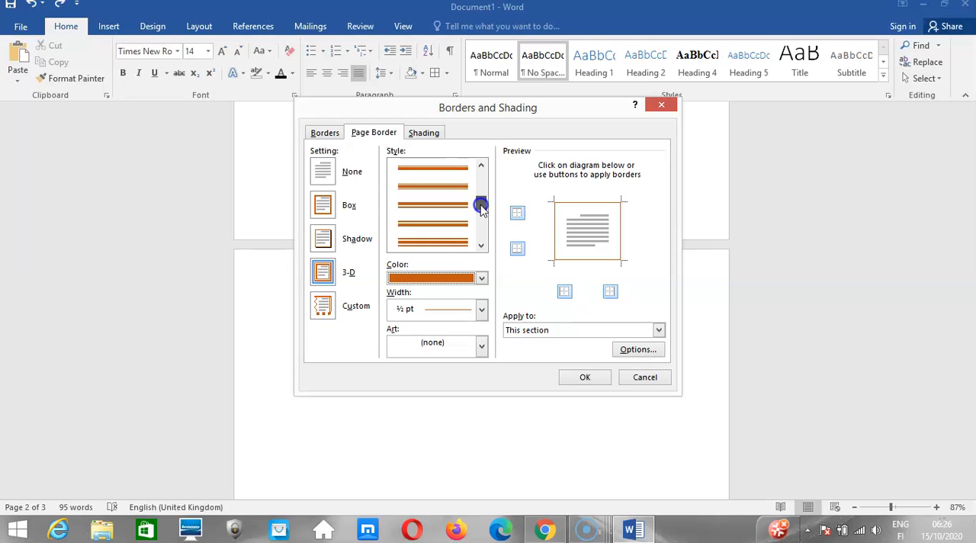
left_click(450, 225)
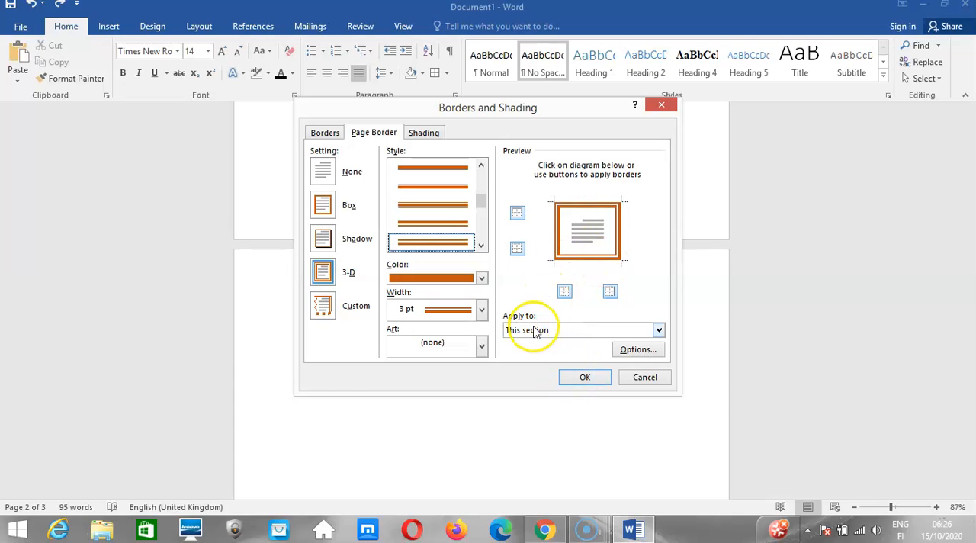
left_click(575, 381)
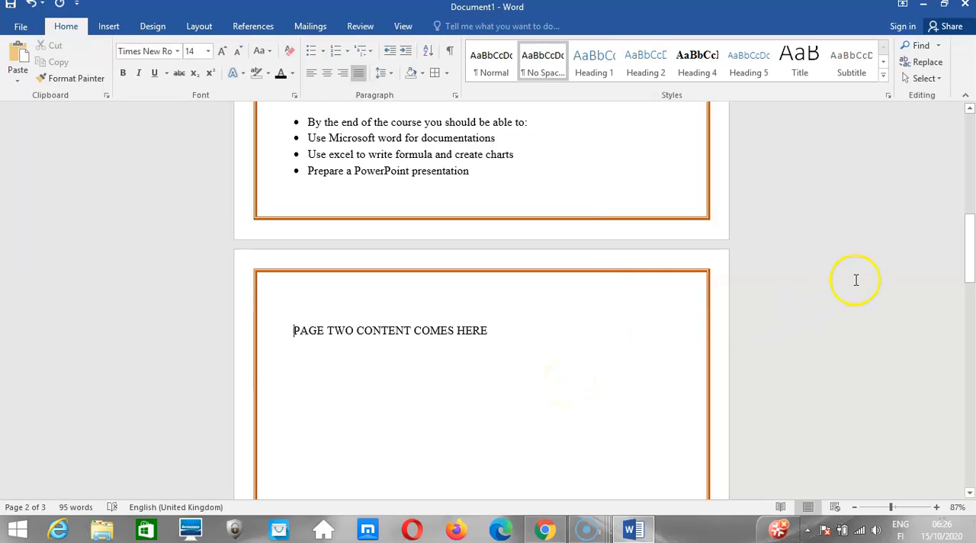
left_click_drag(966, 261, 940, 383)
left_click(324, 309)
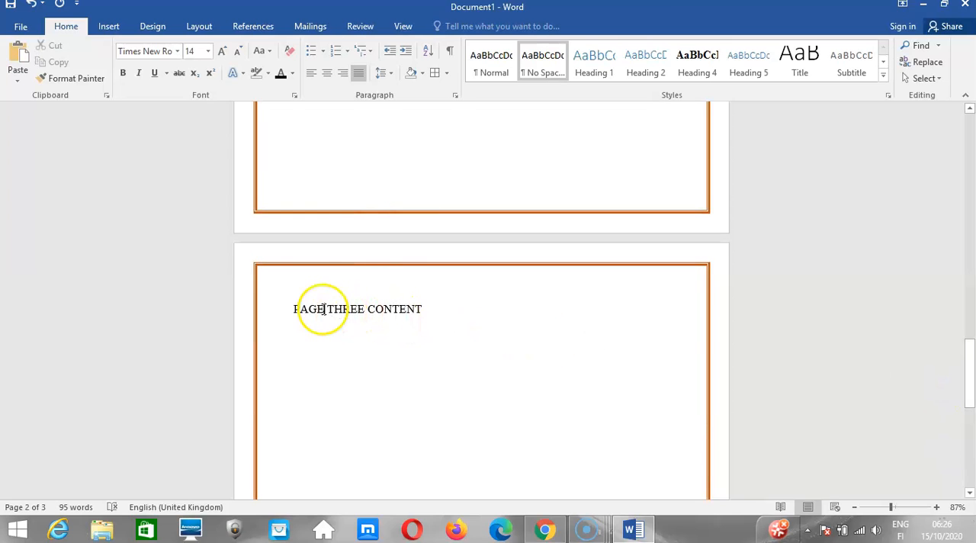
left_click(446, 74)
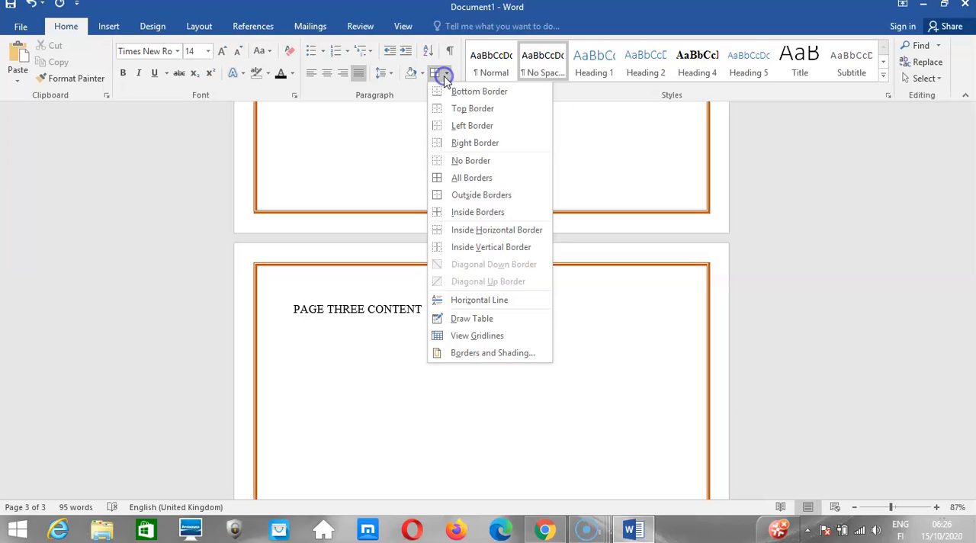
left_click(472, 353)
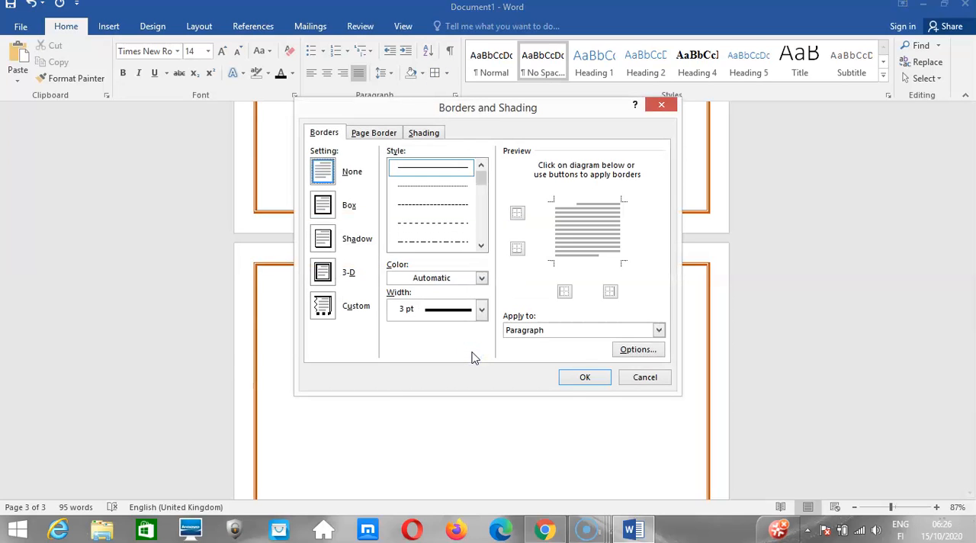
left_click(626, 377)
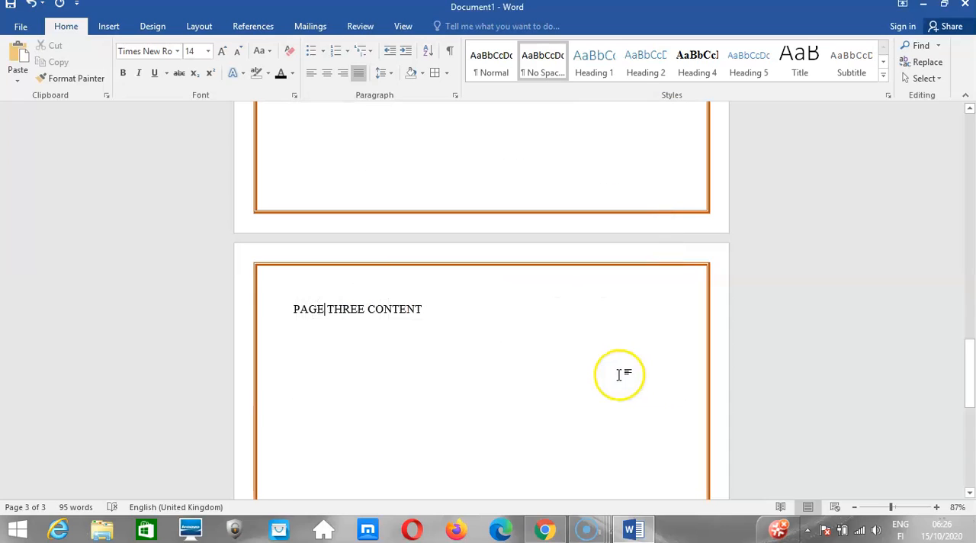
Select the page three text and reapply the 3 pt dark orange 3-D page border to "This section".
left_click_drag(292, 286, 601, 450)
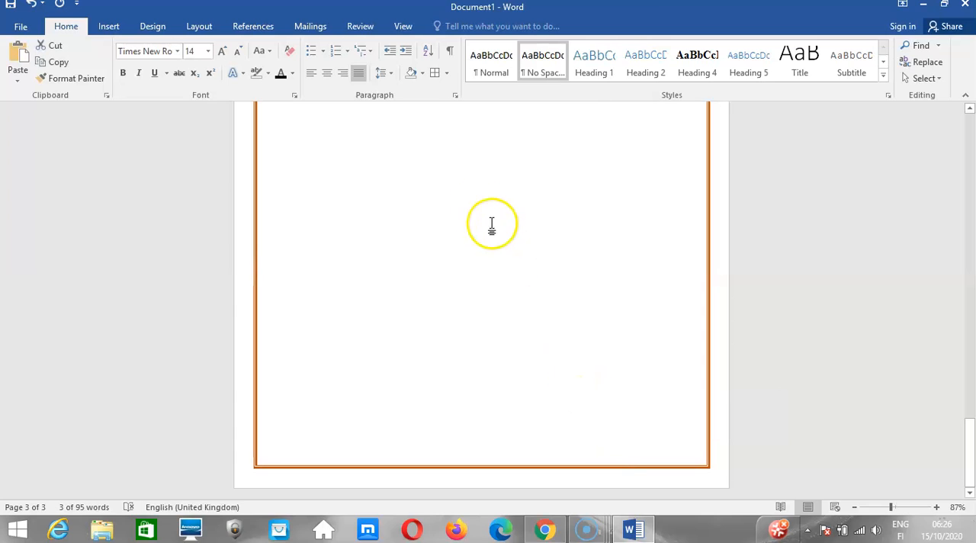
left_click(447, 79)
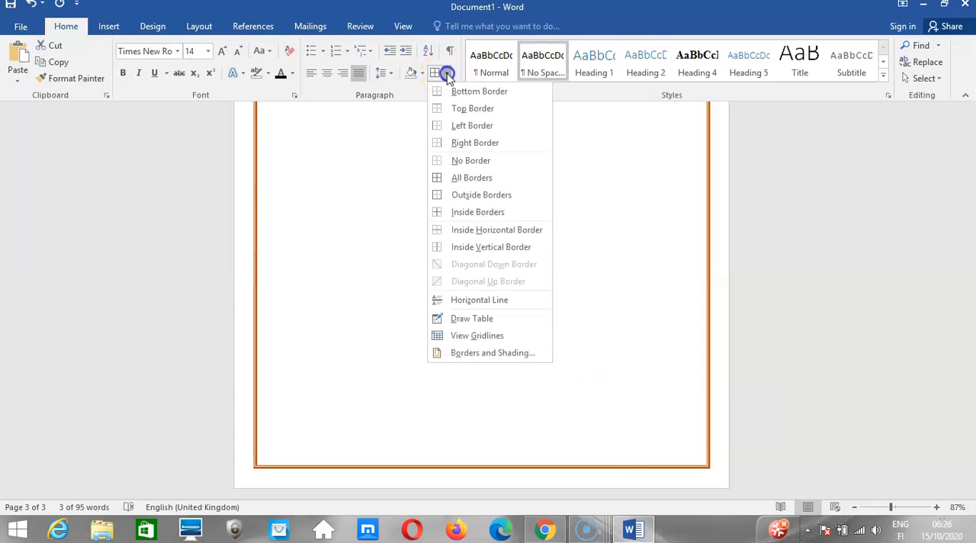
left_click(468, 350)
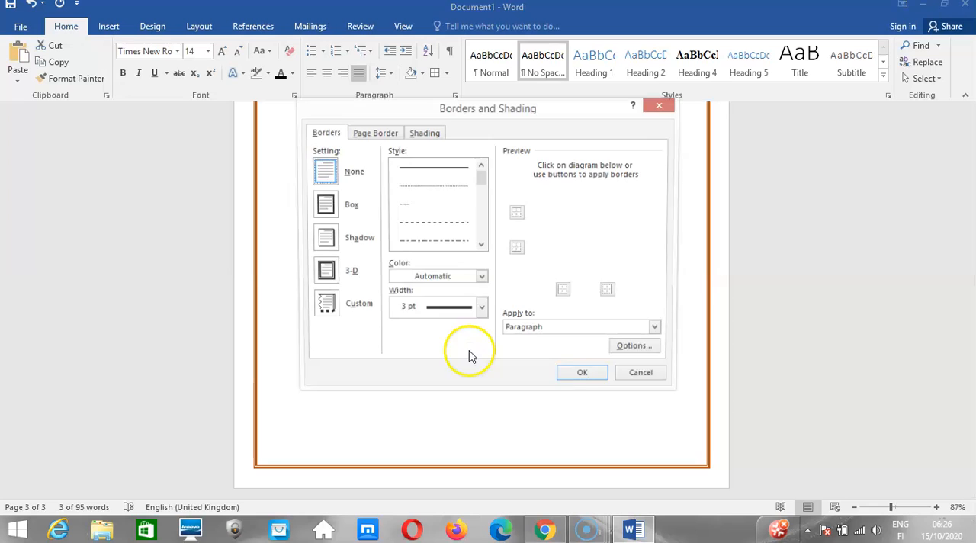
left_click(375, 134)
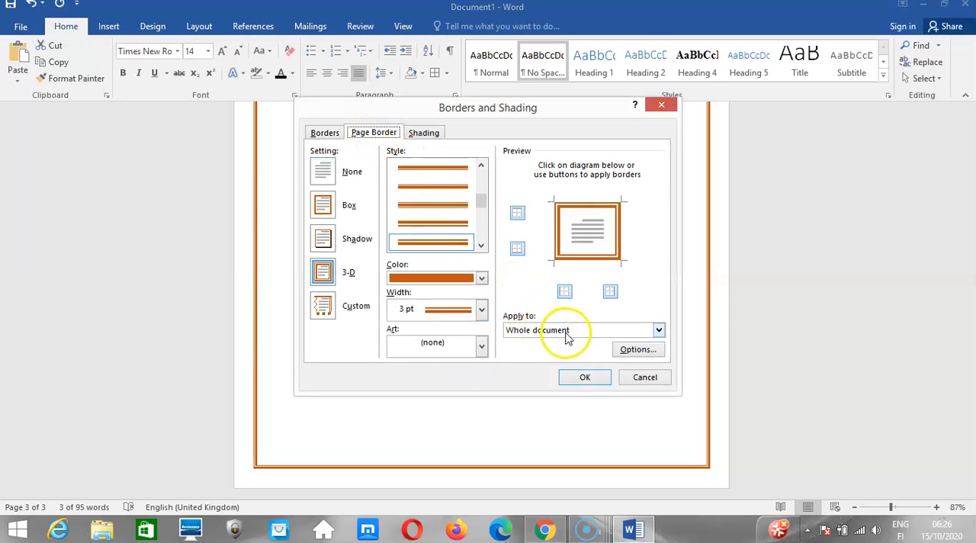
left_click(658, 330)
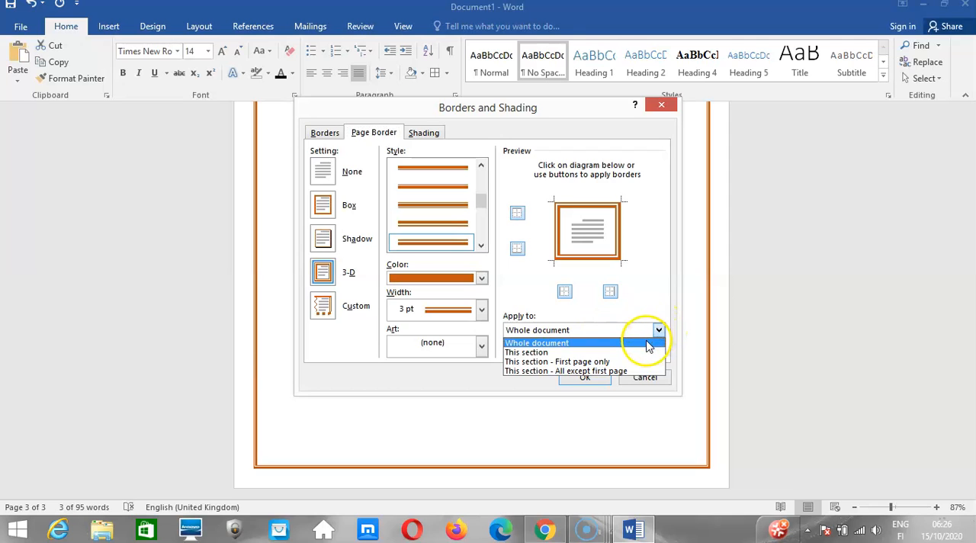
left_click(638, 352)
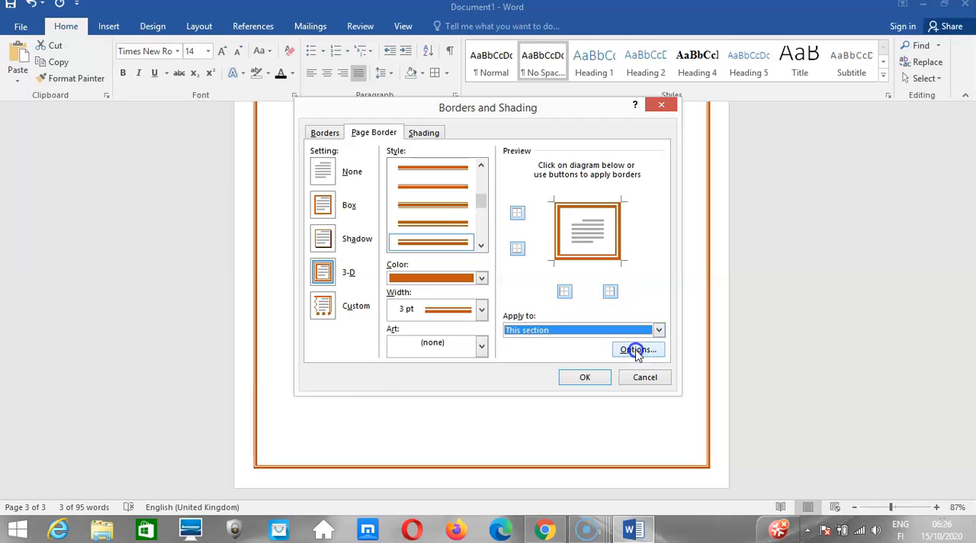
left_click(585, 378)
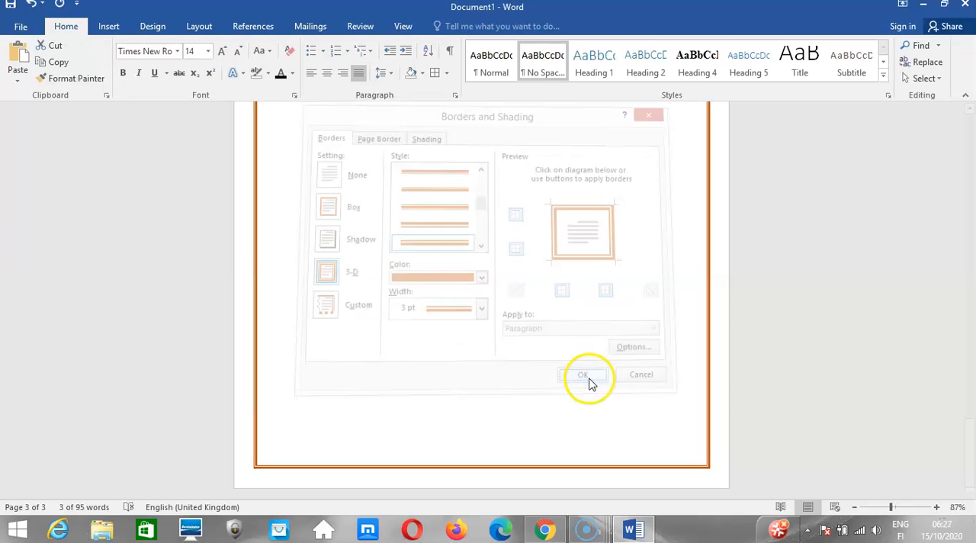
Remove all four sides of the orange page border for the whole document.
left_click_drag(968, 392, 966, 332)
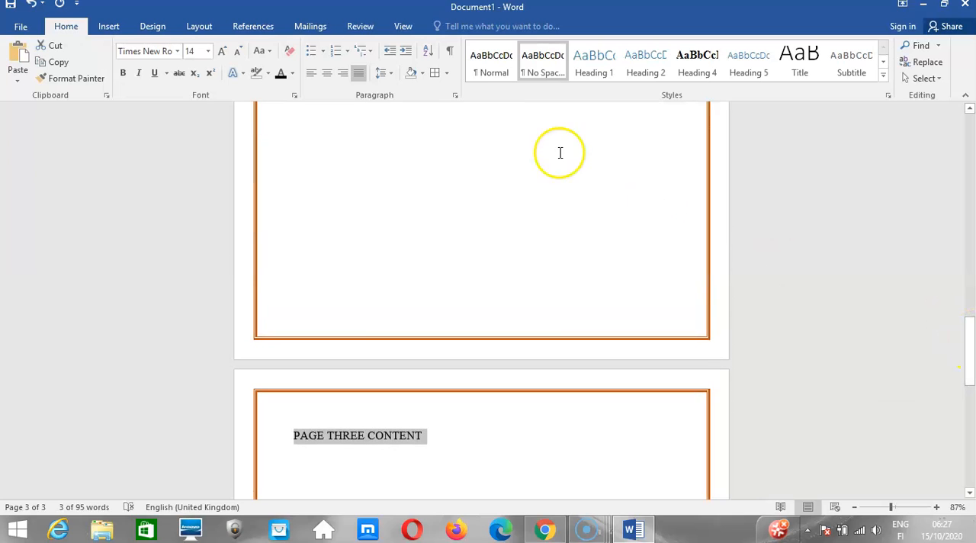
left_click(447, 73)
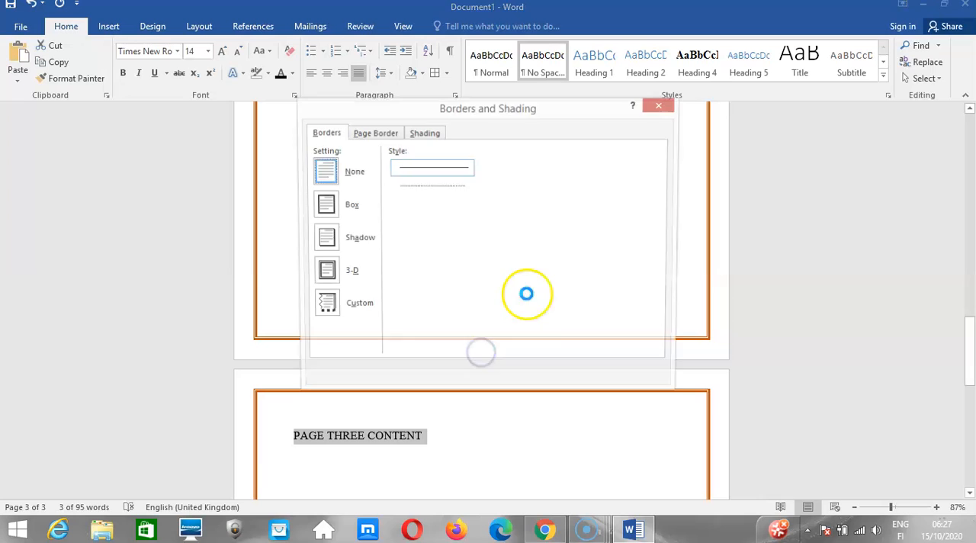
left_click(374, 136)
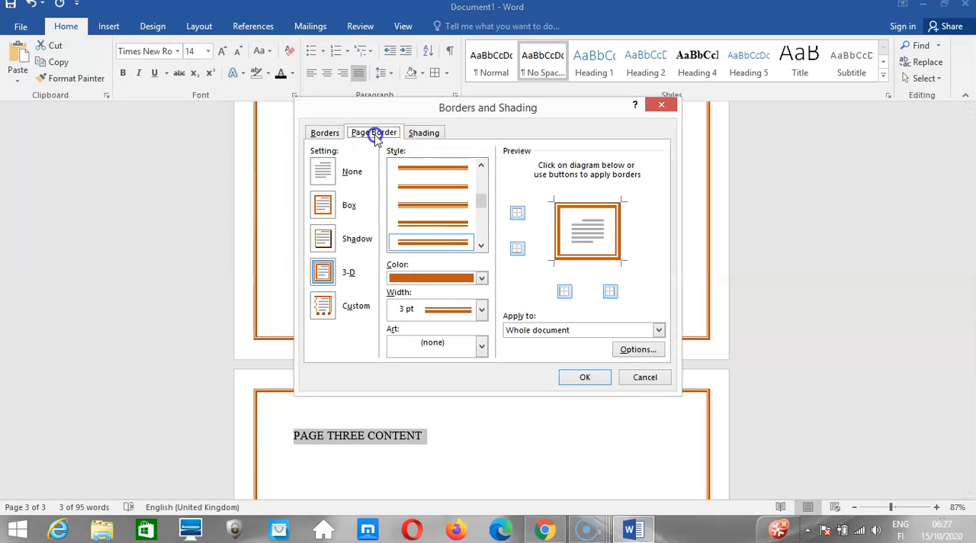
left_click(517, 212)
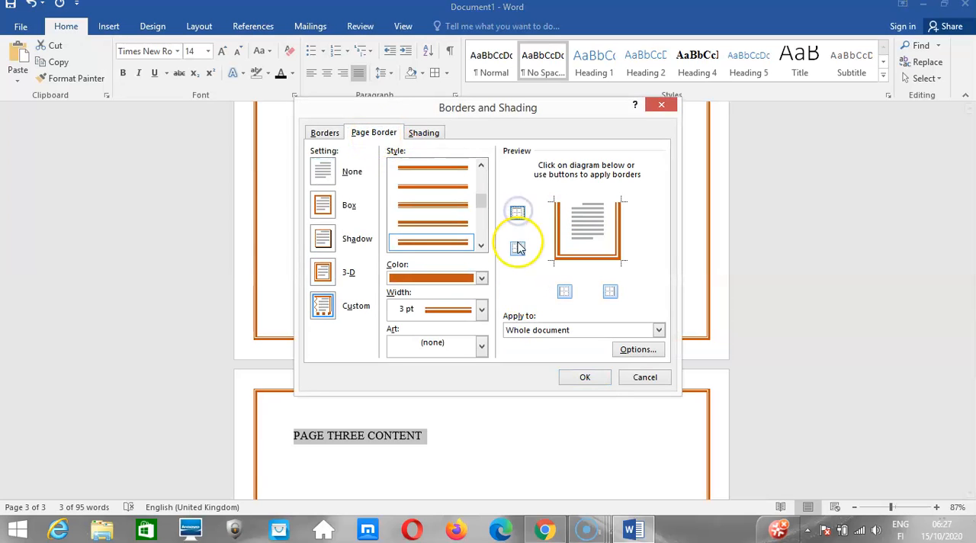
left_click(517, 247)
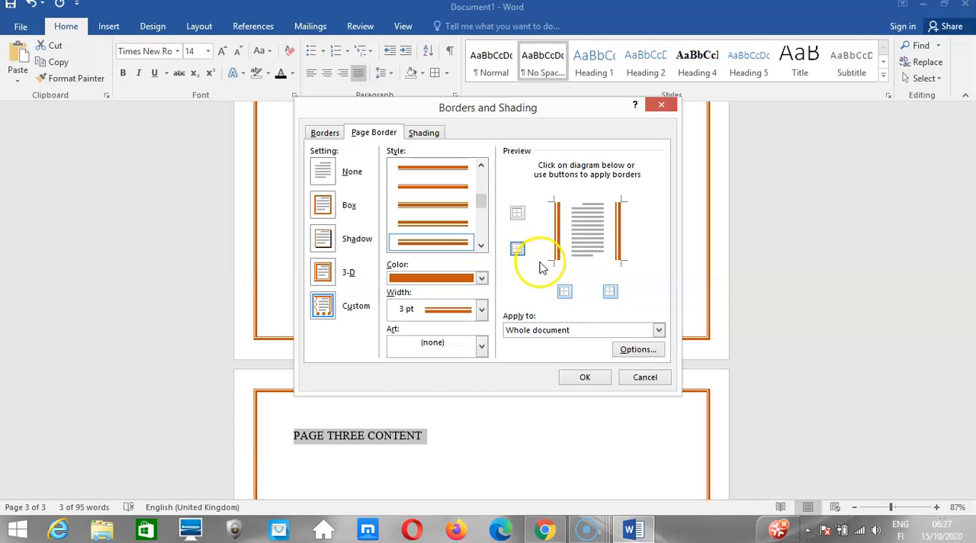
left_click(564, 291)
left_click(613, 291)
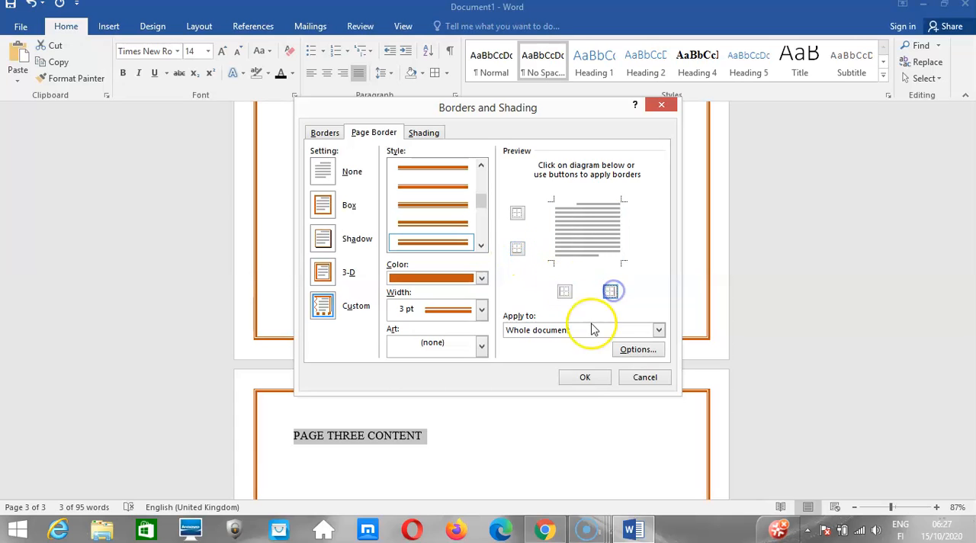
left_click(584, 377)
From the start of the page three text, apply the None page border setting to "This section".
left_click_drag(972, 366, 967, 404)
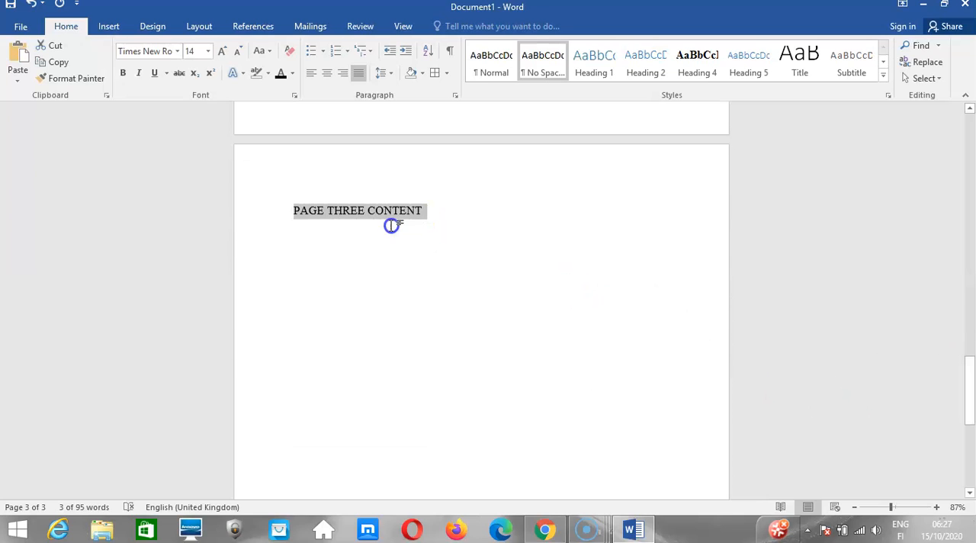
left_click(365, 219)
left_click(296, 211)
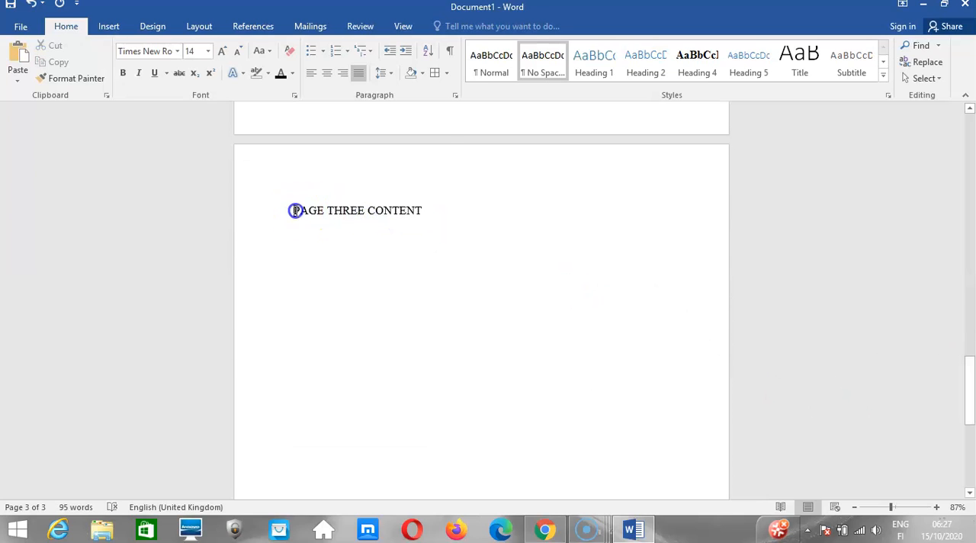
left_click(446, 72)
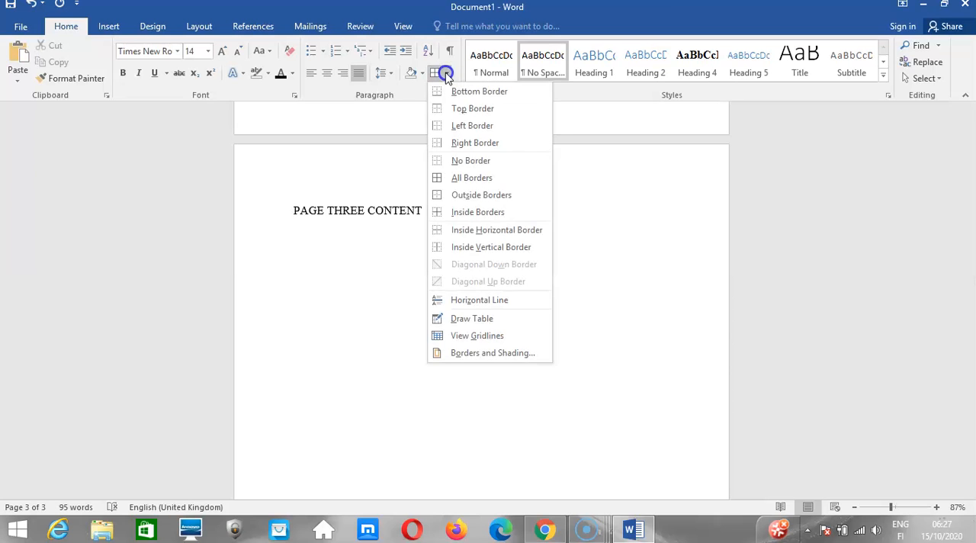
left_click(474, 353)
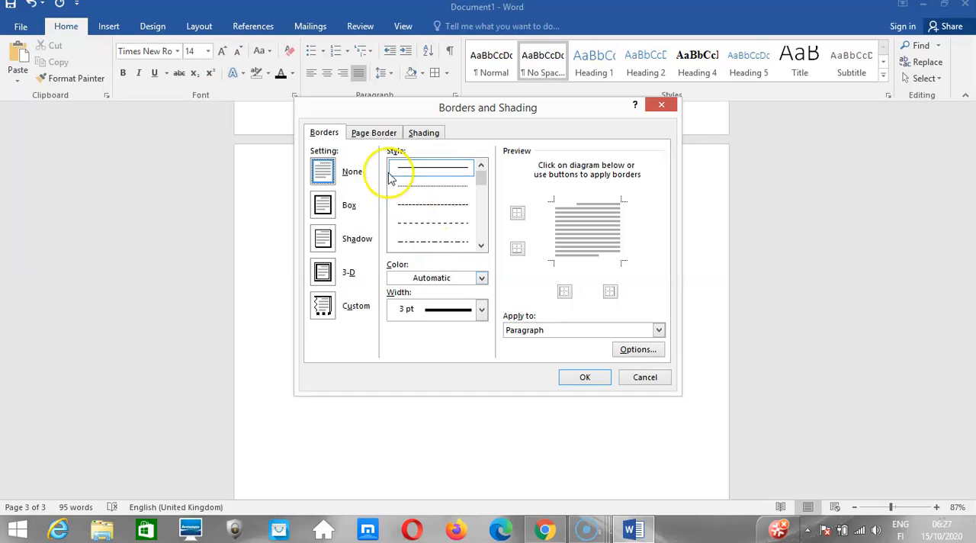
left_click(372, 132)
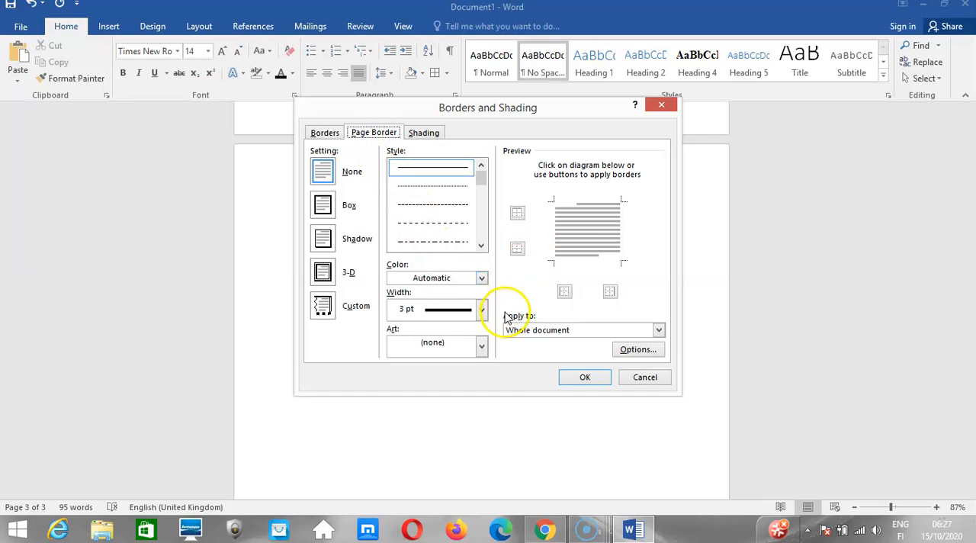
left_click(526, 329)
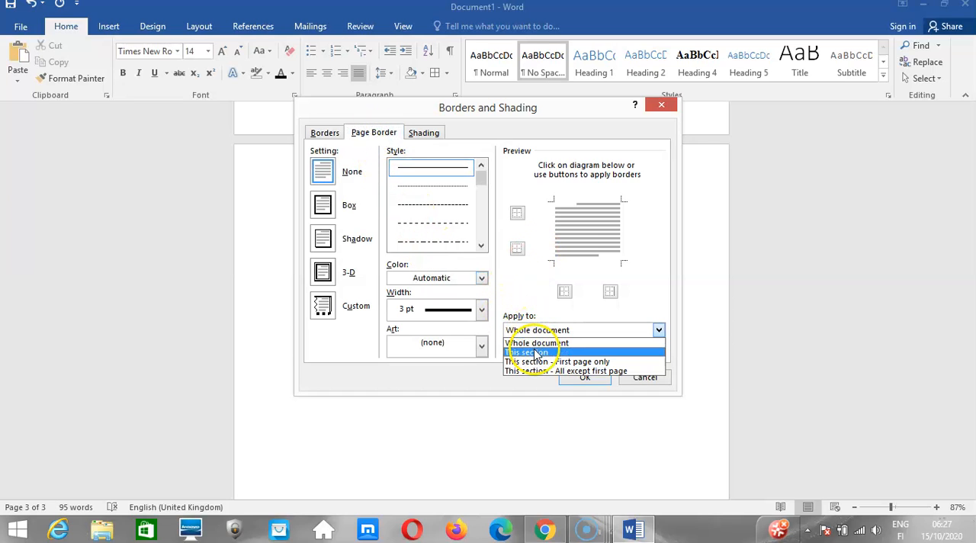
left_click(536, 352)
left_click(568, 379)
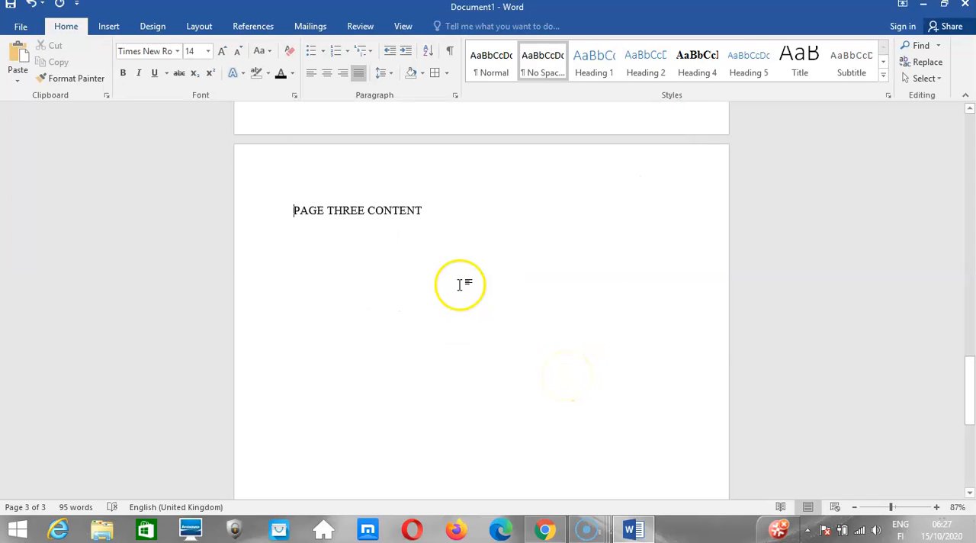
From the page two text, apply a 3 pt solid page border in Automatic color on all four sides to "This section".
left_click_drag(965, 376, 952, 258)
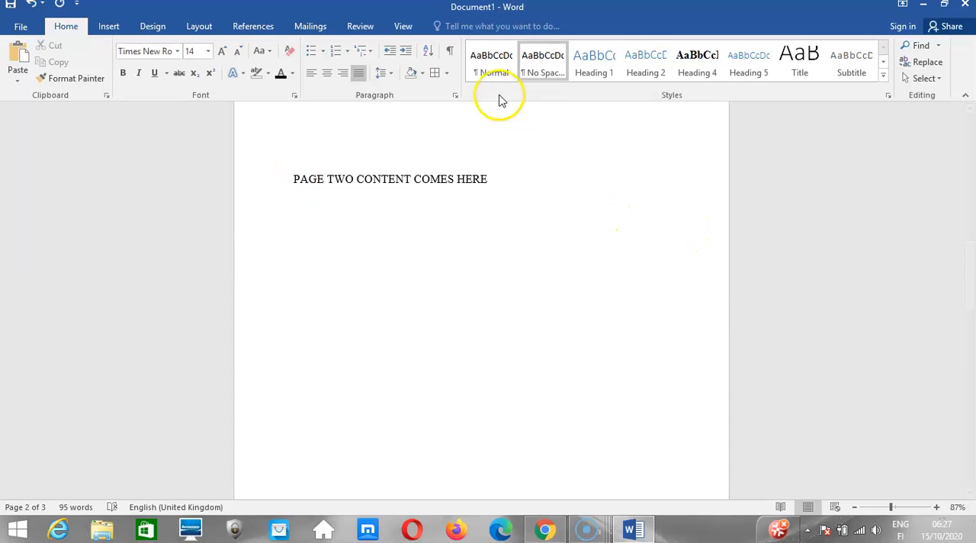
left_click(447, 73)
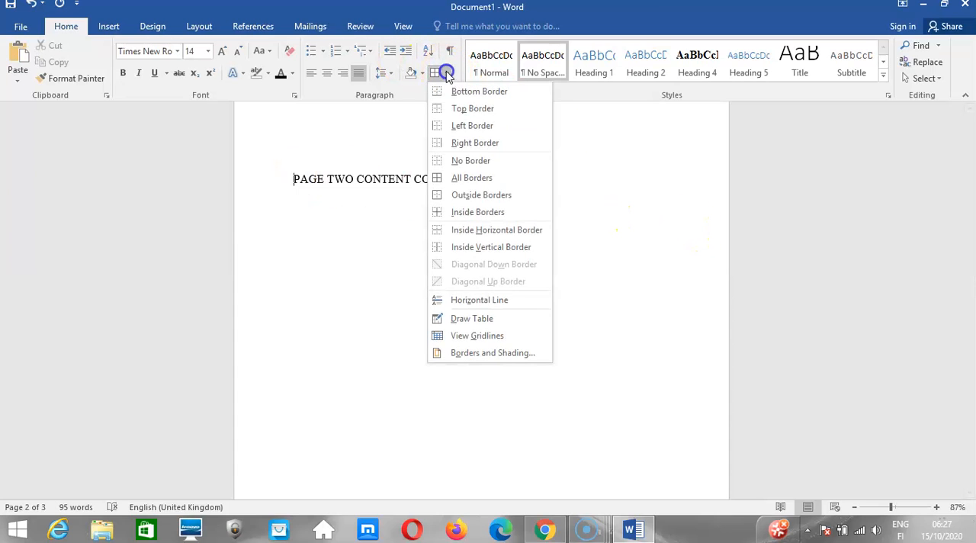
left_click(477, 352)
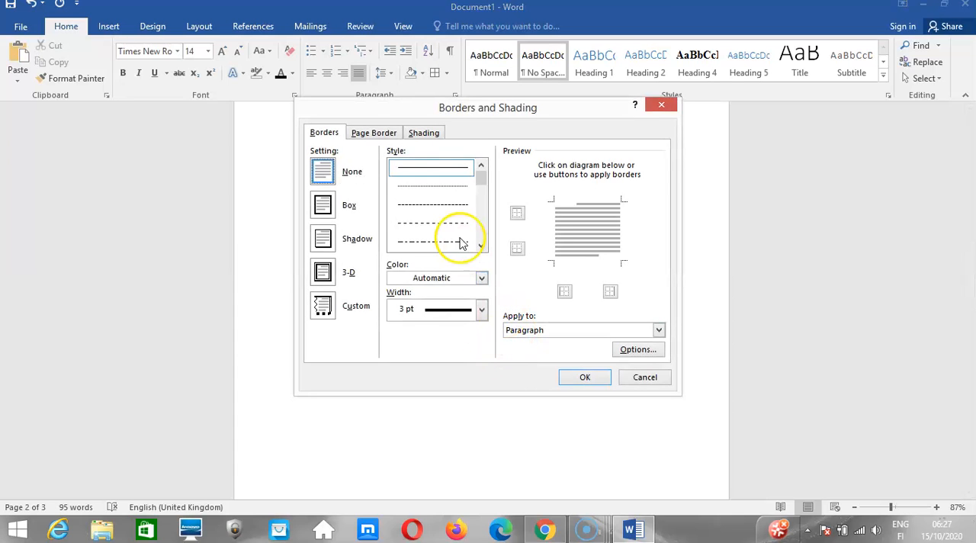
left_click(357, 132)
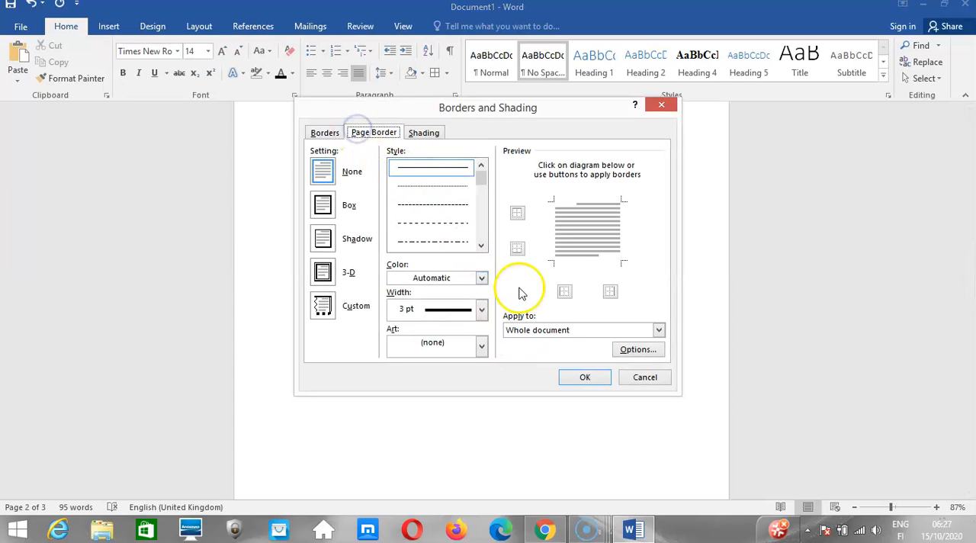
left_click(548, 331)
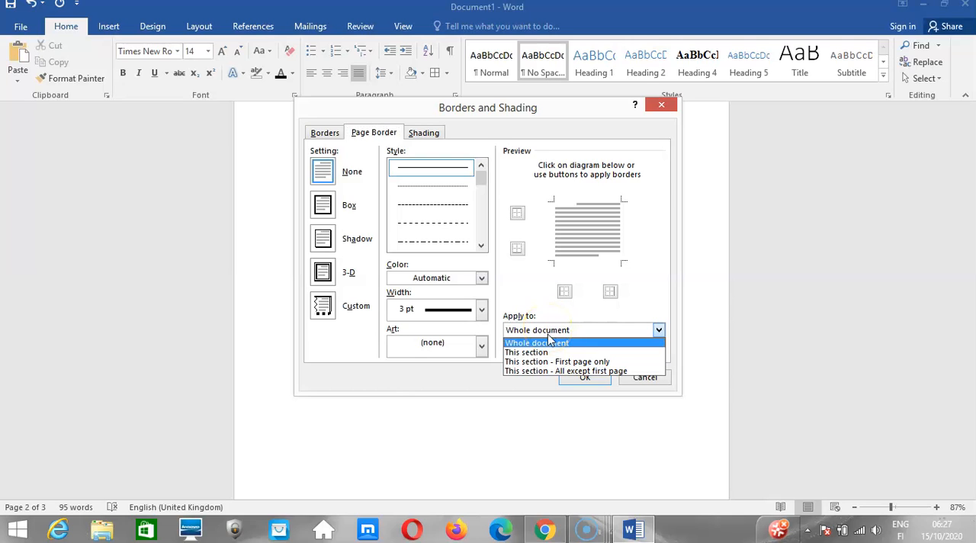
left_click(545, 351)
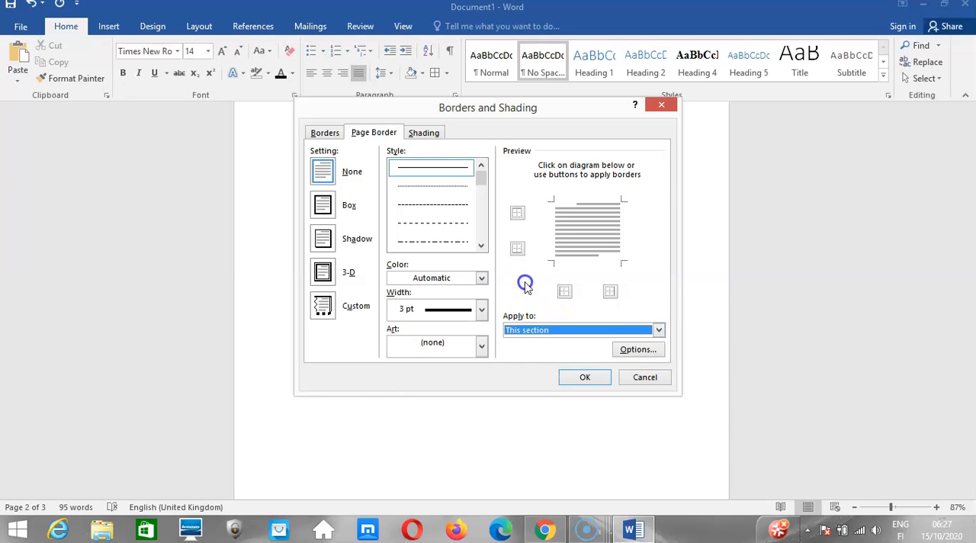
left_click(513, 216)
left_click(517, 248)
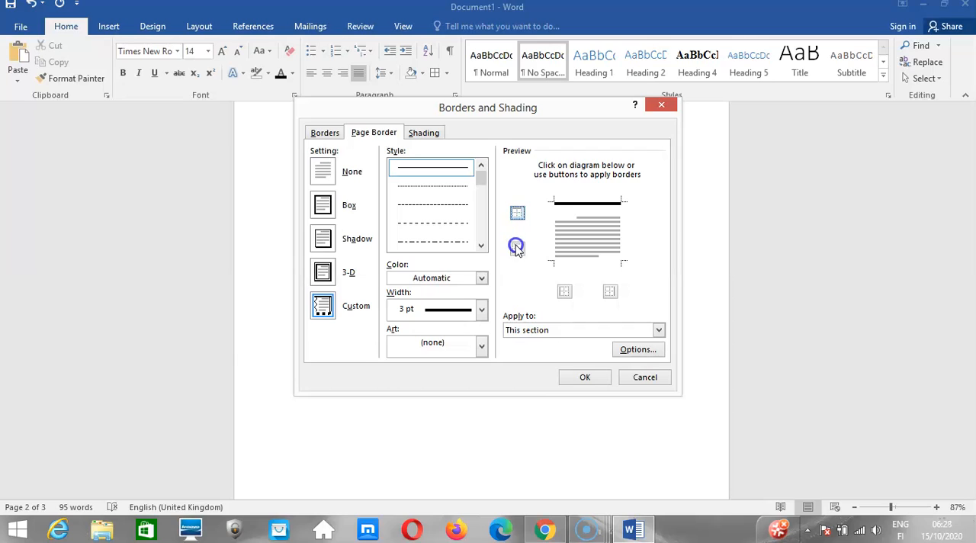
left_click(564, 292)
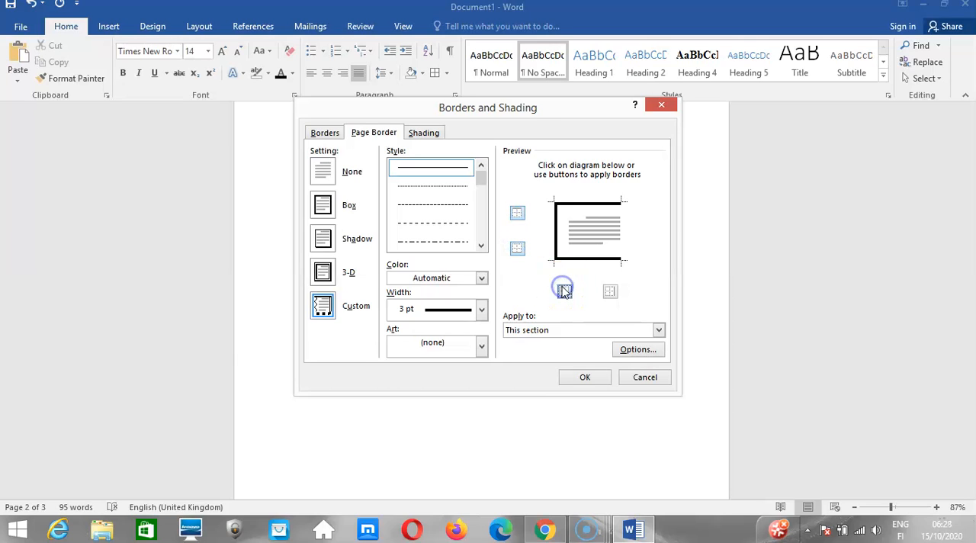
left_click(607, 292)
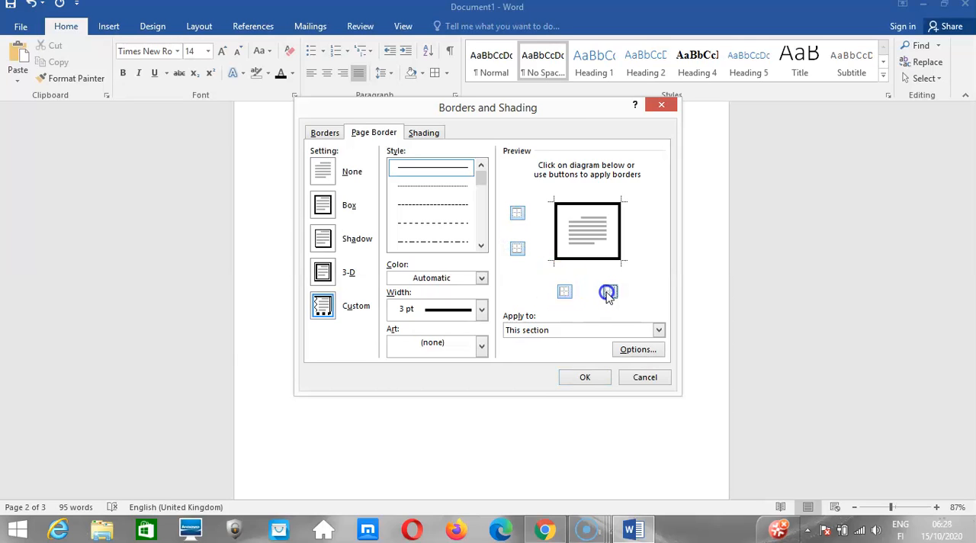
left_click(579, 376)
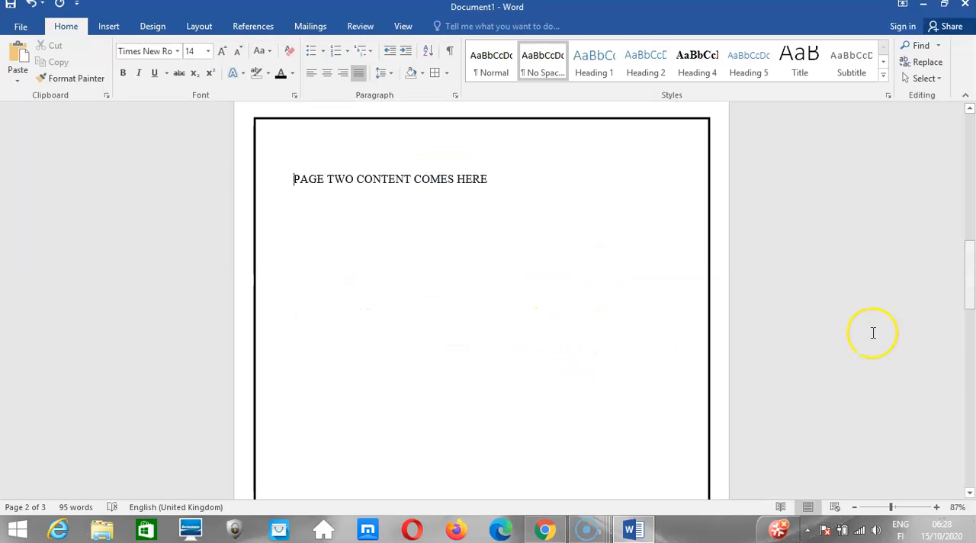
Check the border across pages two and three and undo the solid black page border.
left_click_drag(973, 300, 961, 383)
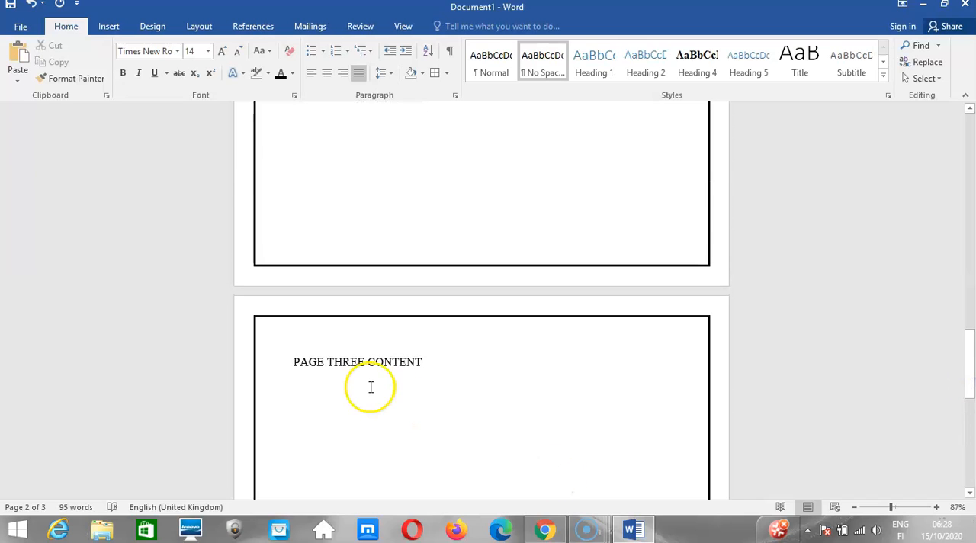
left_click(294, 361)
key("ctrl+Page_Up")
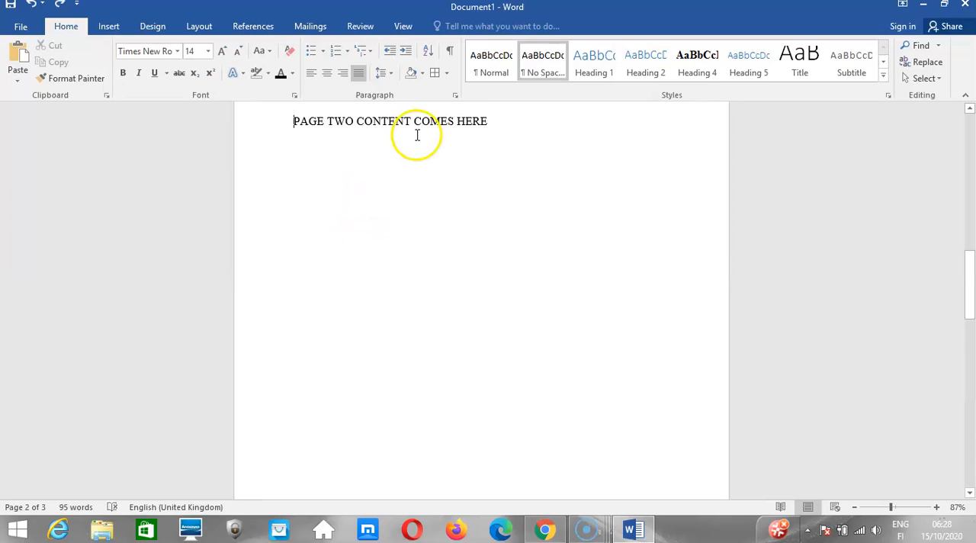
Apply a 3 pt solid page border in Automatic color on all four sides to "This section" from page two.
left_click(447, 73)
left_click(474, 350)
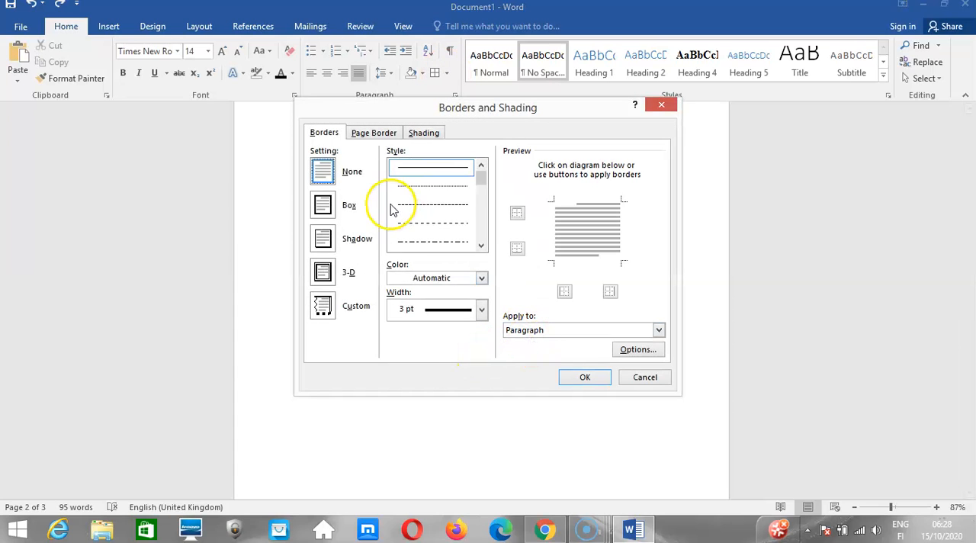
left_click(373, 135)
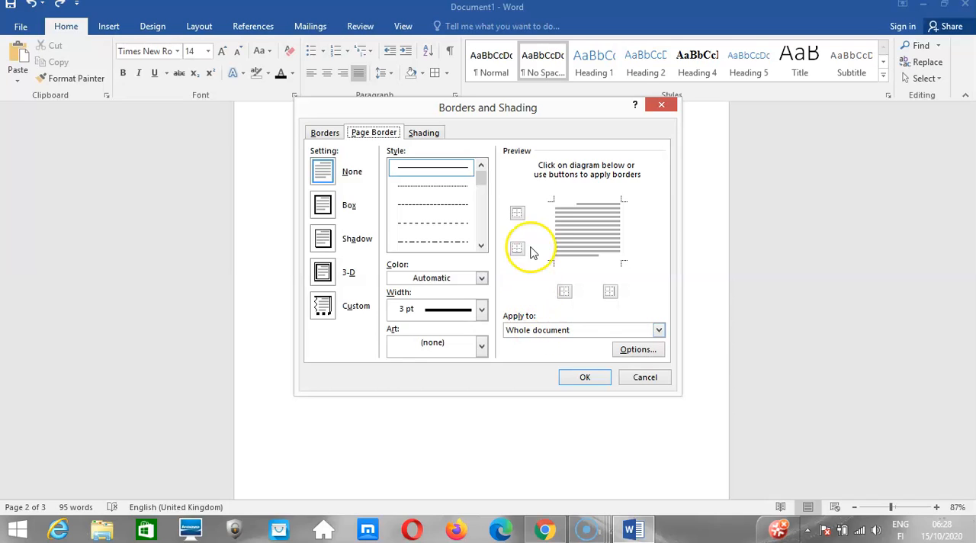
left_click(546, 330)
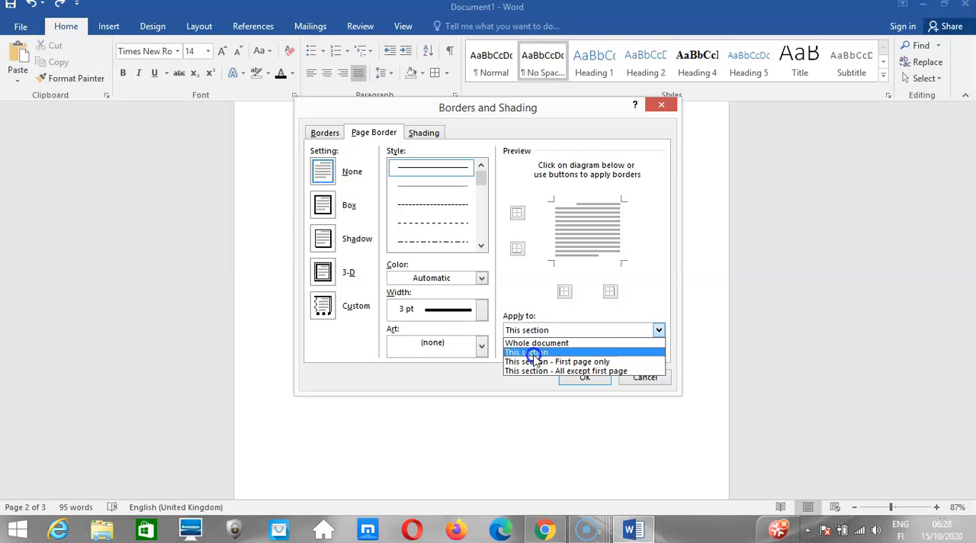
left_click(534, 354)
left_click(565, 291)
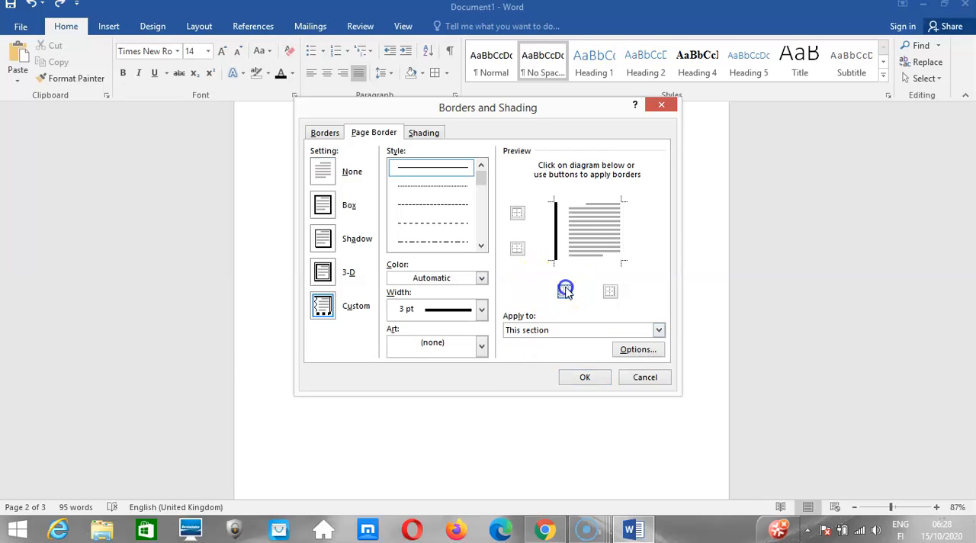
left_click(611, 291)
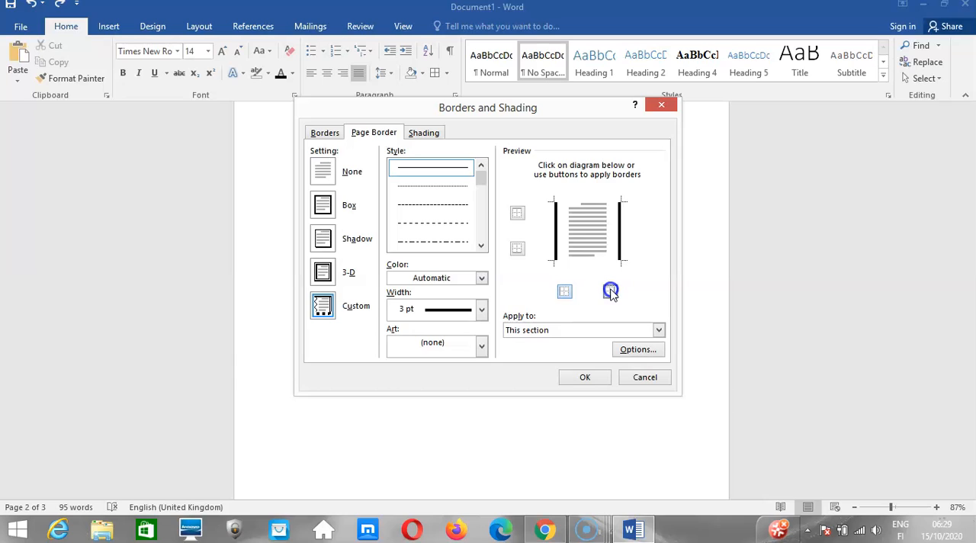
left_click(518, 248)
left_click(517, 214)
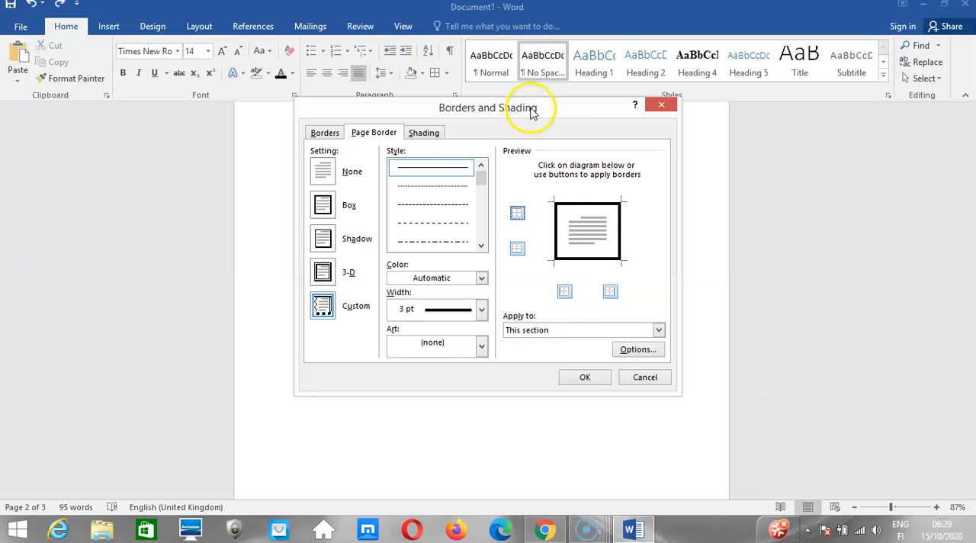
left_click_drag(532, 110, 530, 183)
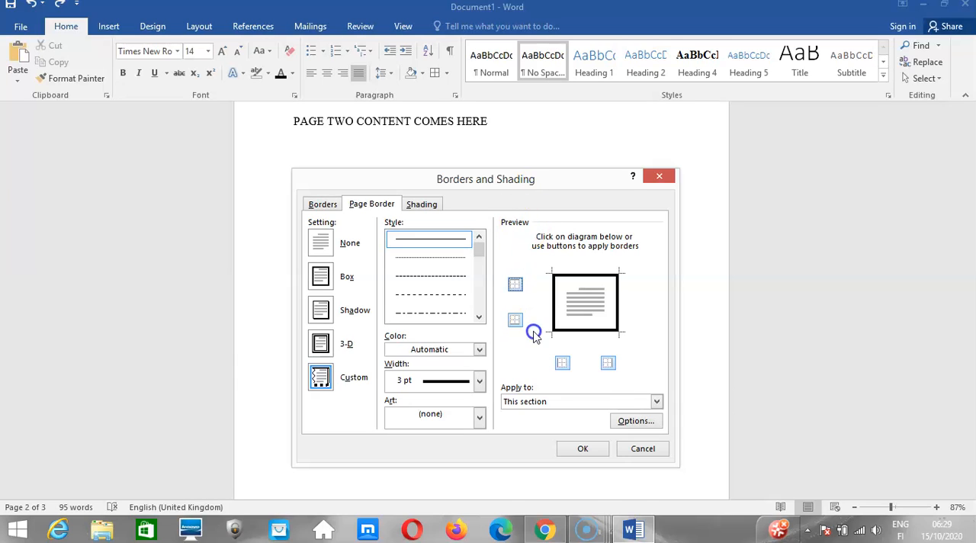
left_click(575, 448)
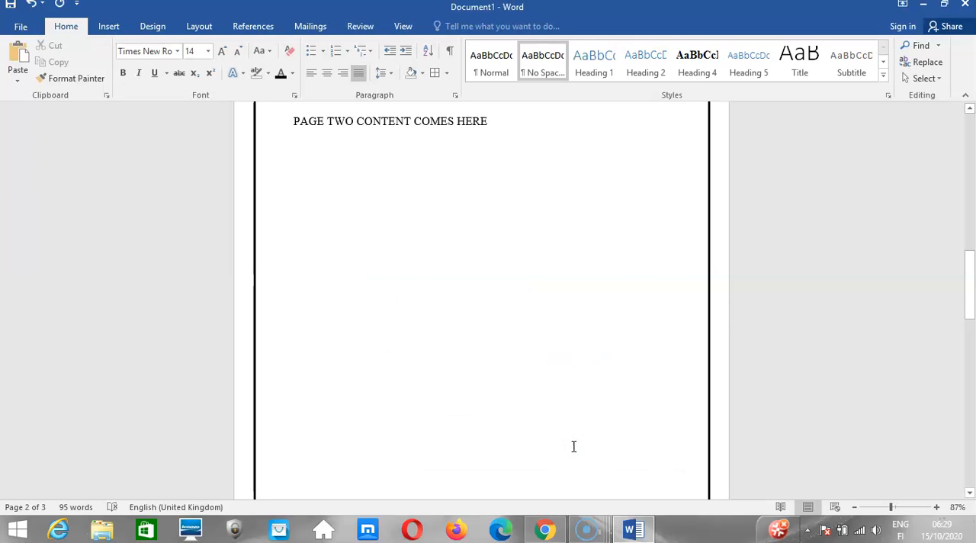
Check the bordered pages, then switch to the Kuulchat lesson in Chrome and read the "Add Shades to Text" instructions.
left_click_drag(969, 279, 932, 463)
left_click(544, 528)
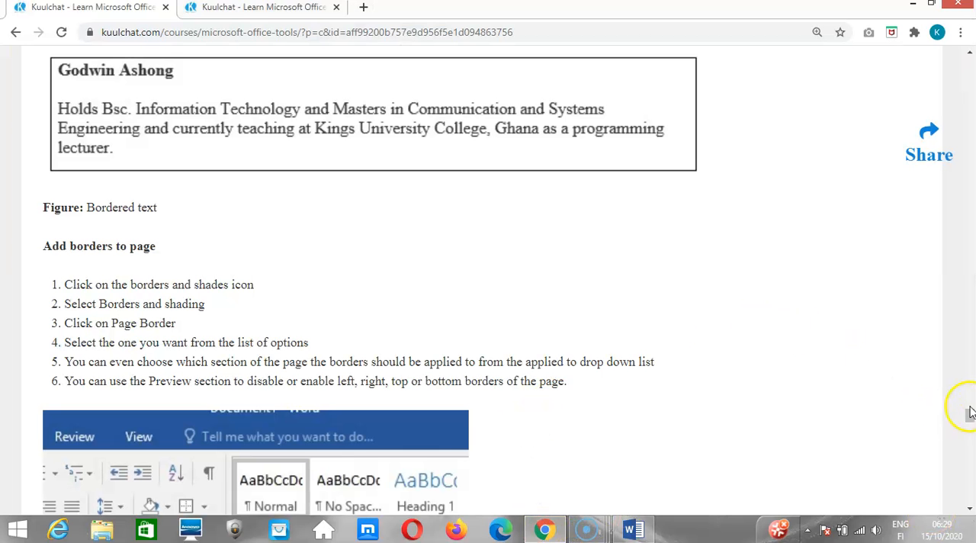
left_click_drag(970, 414, 969, 447)
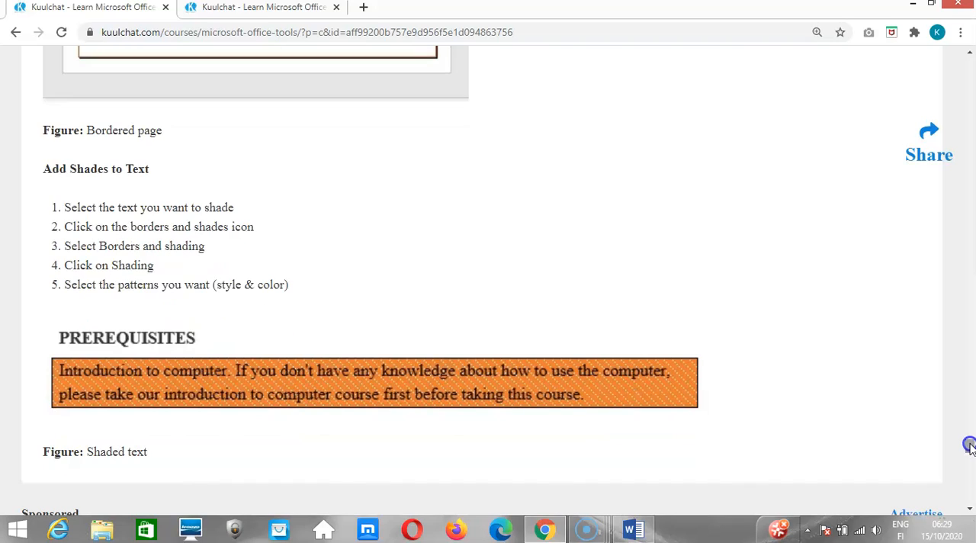
Switch back to Word and set the shading pattern style of the paragraph under PREREQUISITES to 90%.
left_click(633, 531)
left_click(595, 406)
left_click_drag(962, 438, 972, 192)
left_click(377, 250)
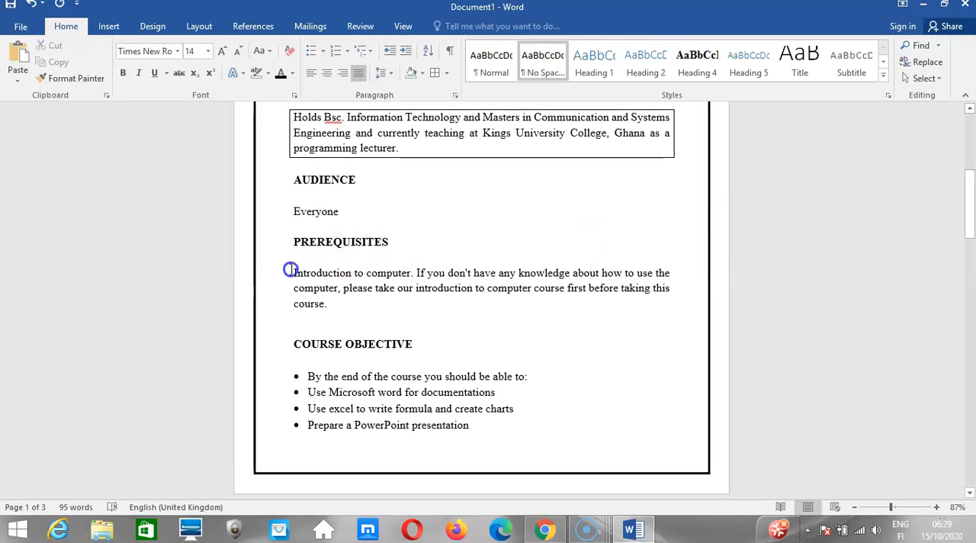
left_click_drag(290, 270, 331, 303)
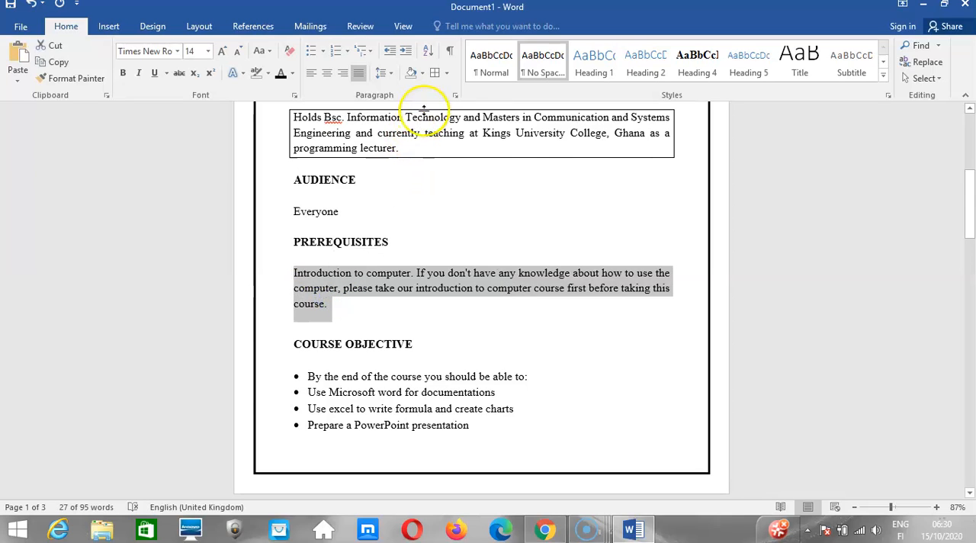
left_click(448, 74)
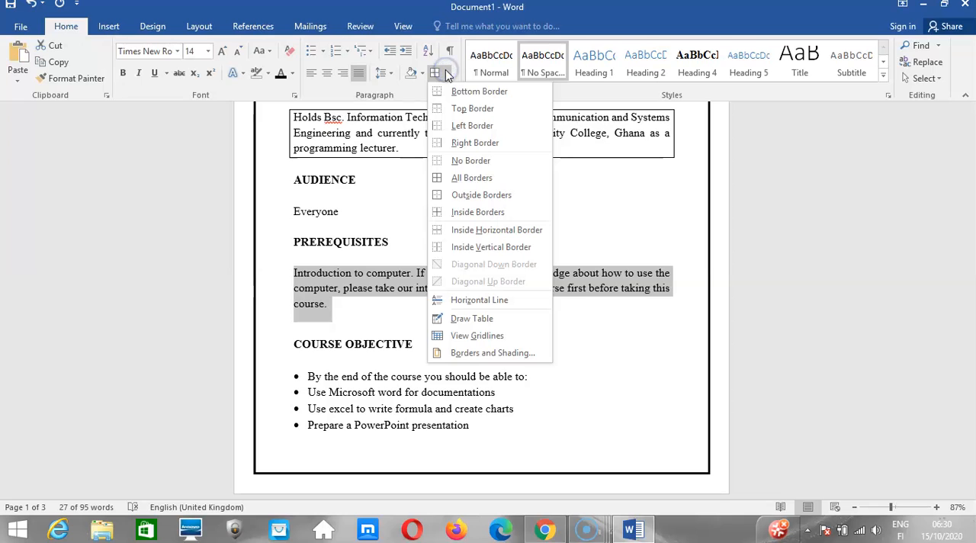
left_click(465, 350)
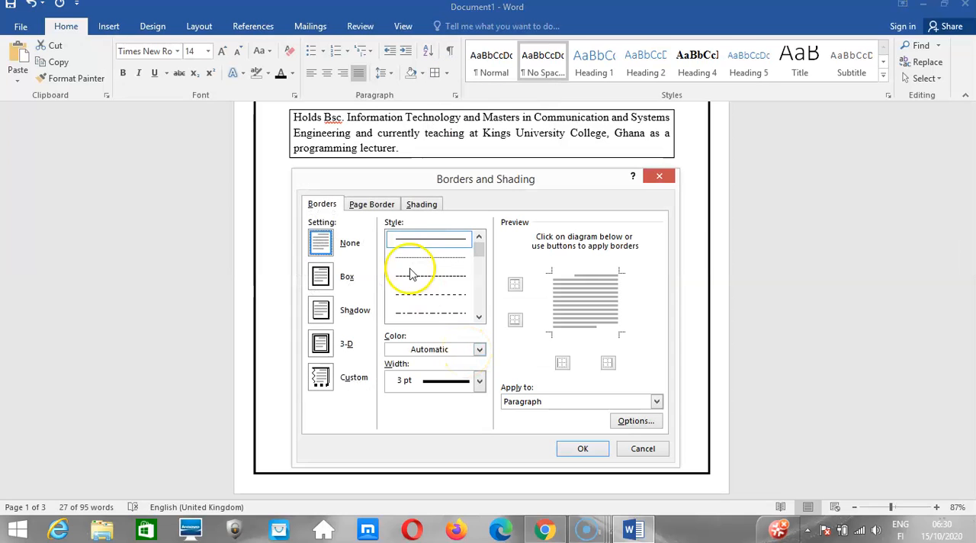
left_click(419, 206)
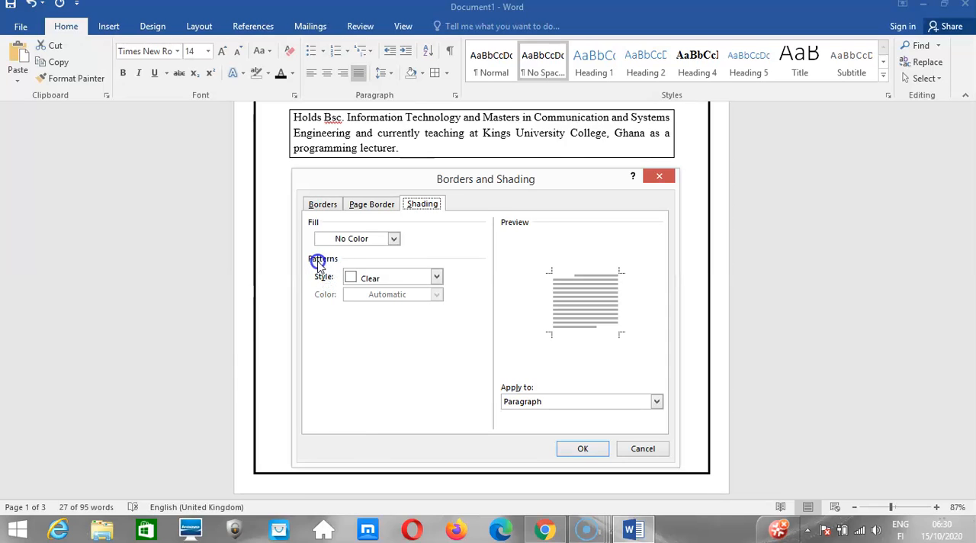
left_click(435, 278)
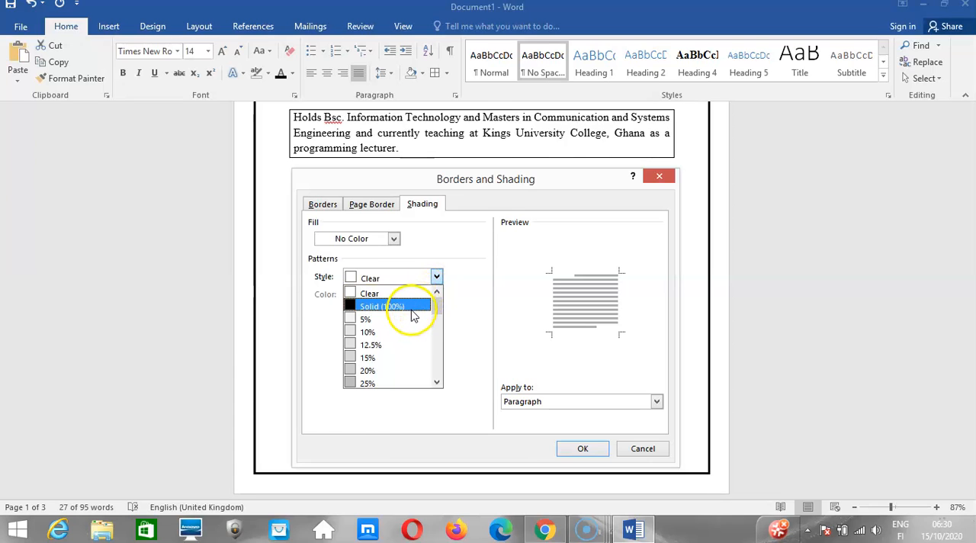
left_click_drag(435, 303, 433, 359)
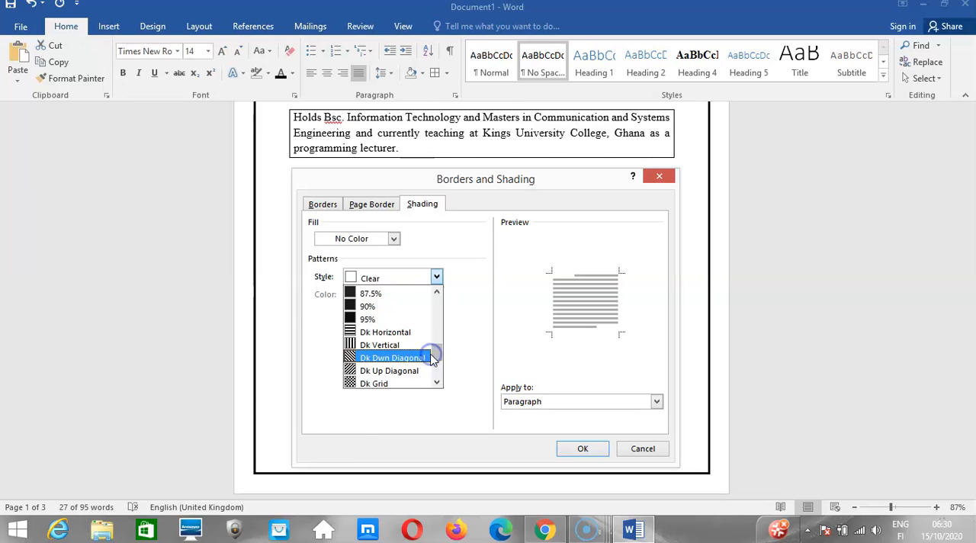
left_click(385, 306)
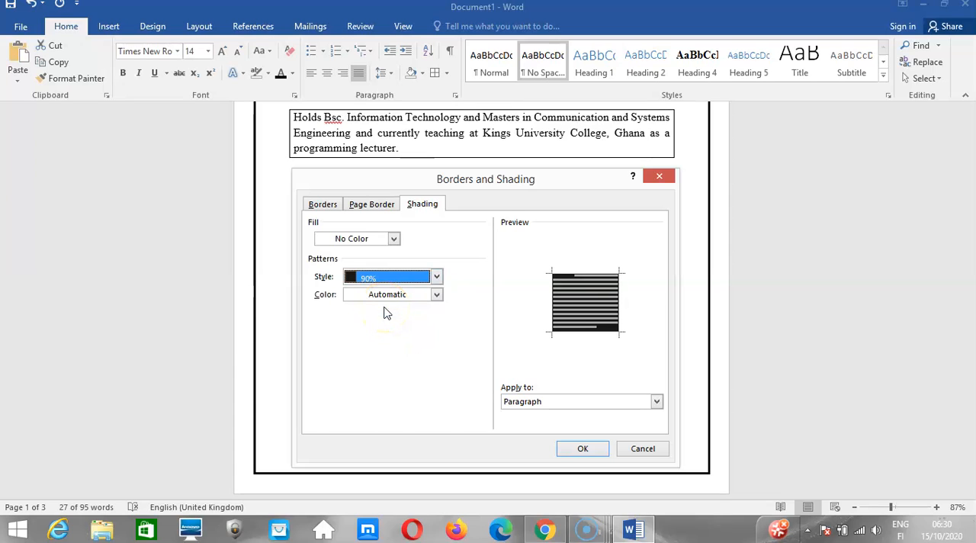
Set the pattern color to standard red and apply the shading to the prerequisites paragraph.
left_click(437, 295)
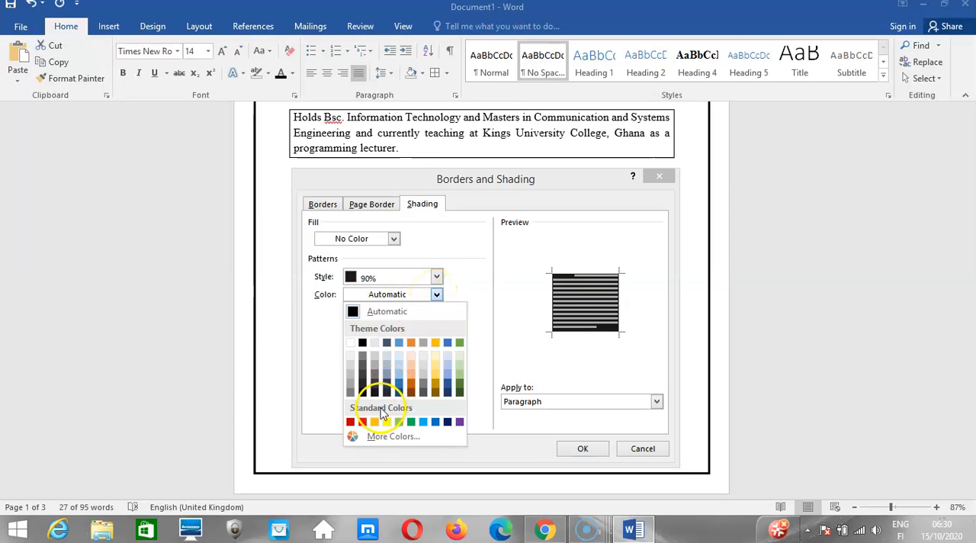
left_click(361, 422)
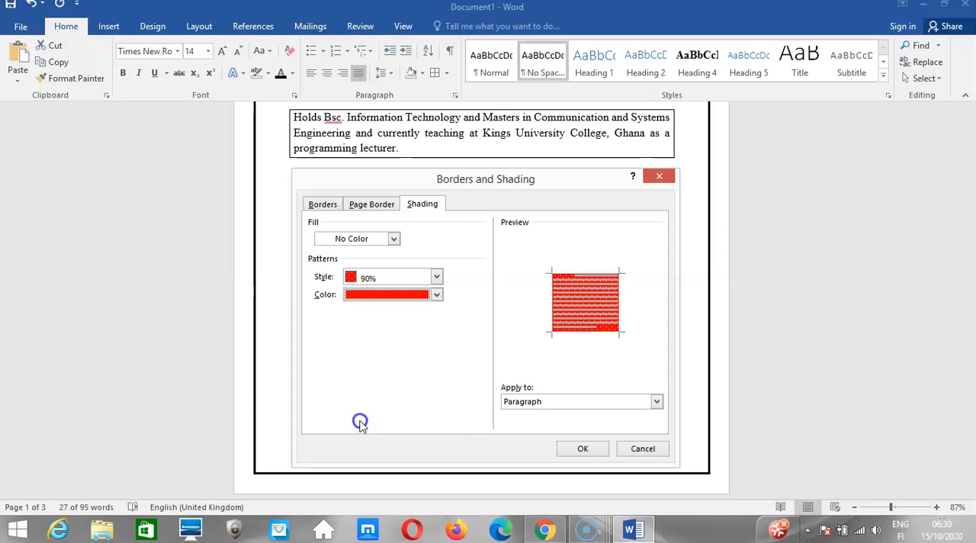
left_click(564, 449)
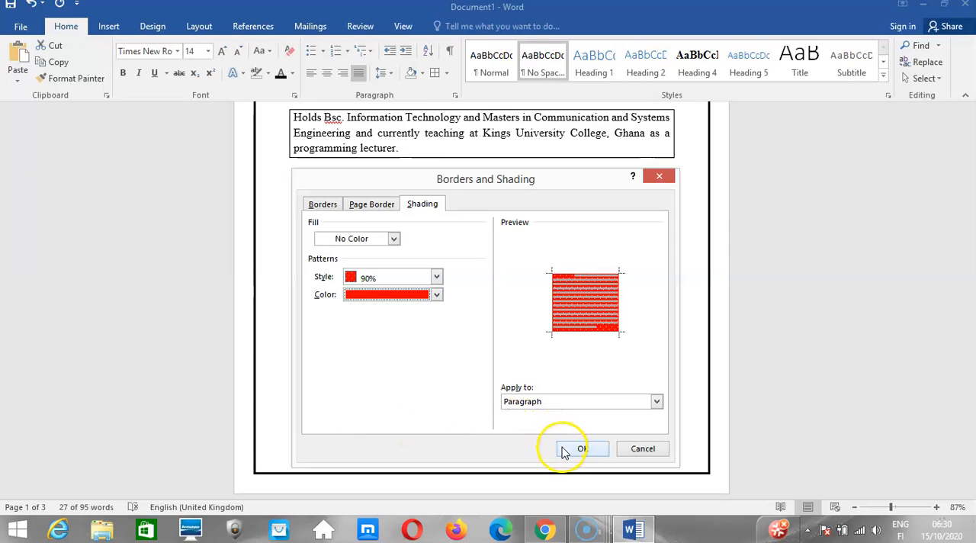
left_click(425, 309)
Add All Borders around the red-shaded paragraph under PREREQUISITES.
left_click(294, 273)
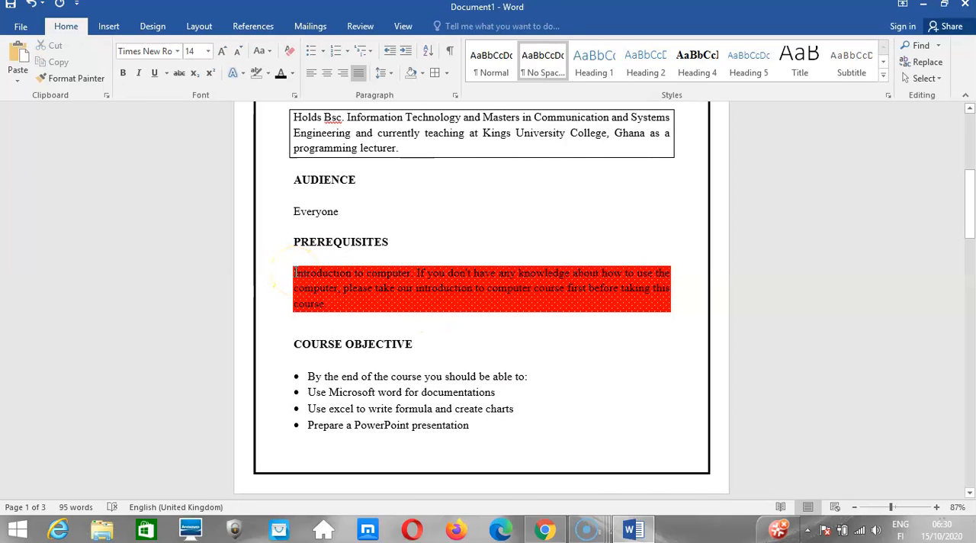
left_click_drag(295, 273, 355, 312)
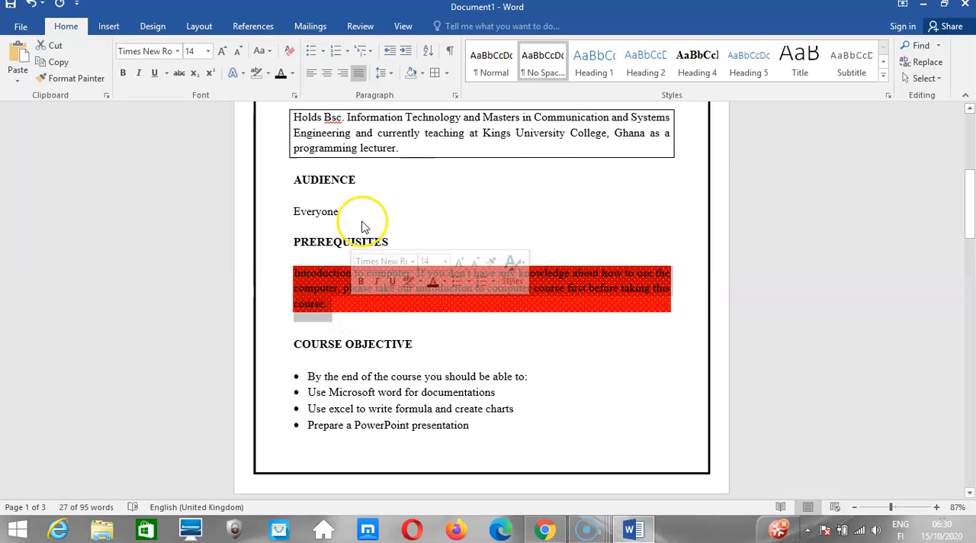
left_click(446, 78)
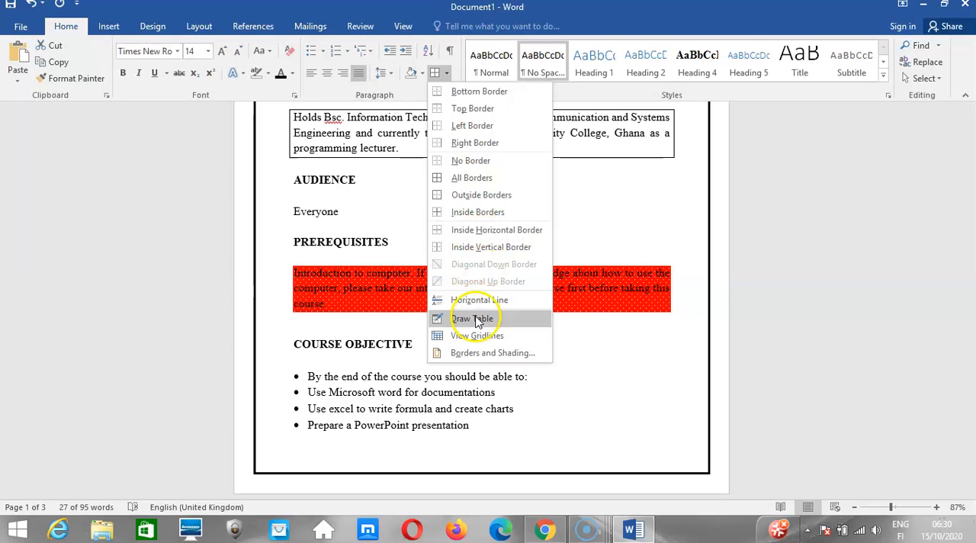
left_click(472, 179)
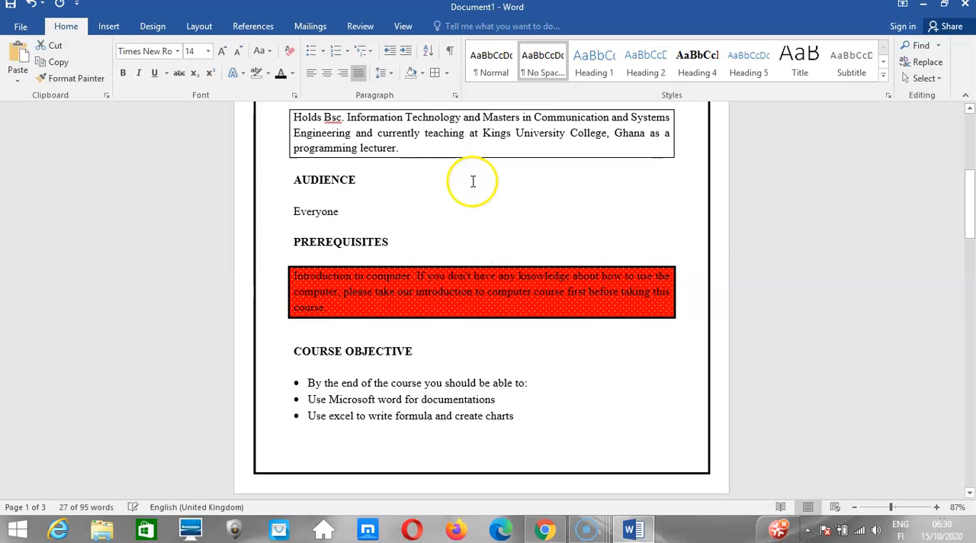
left_click(413, 305)
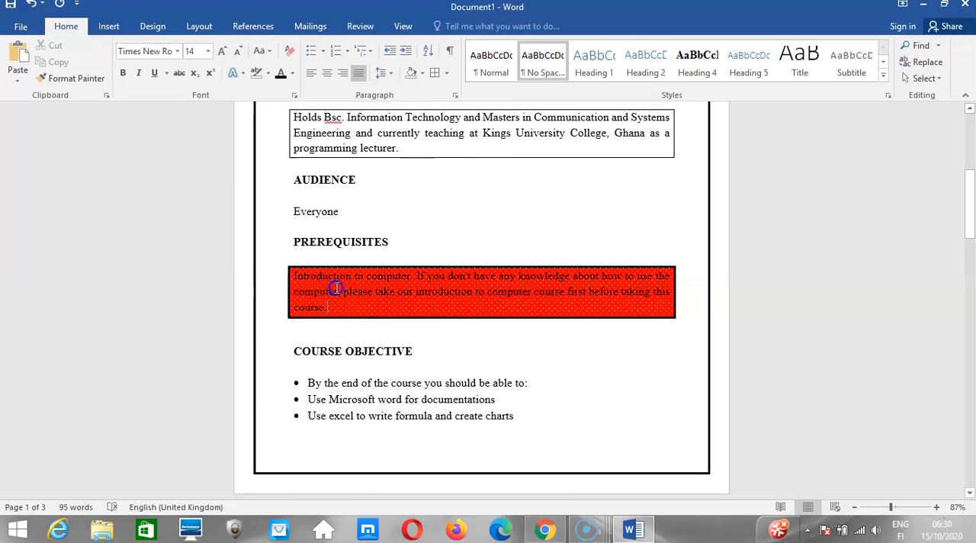
left_click(418, 265)
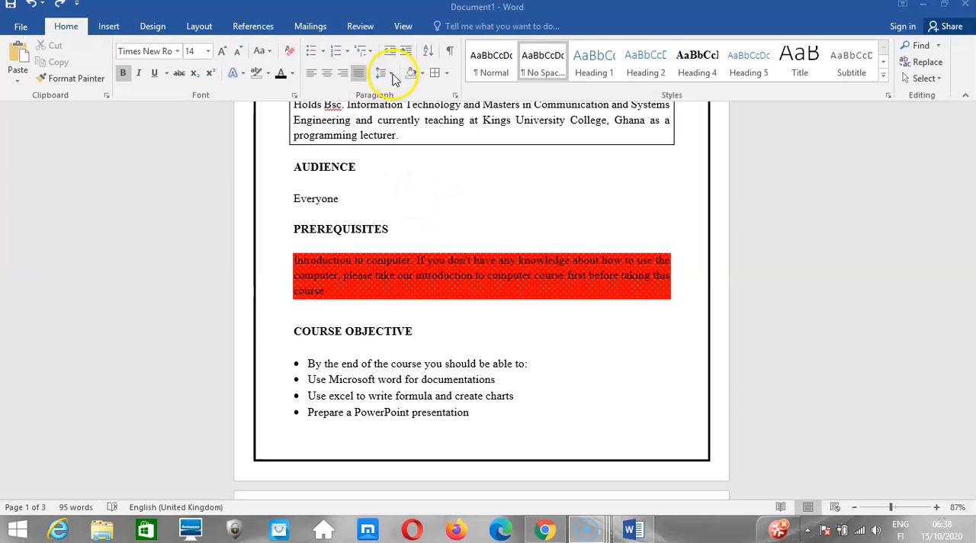
Select the red-shaded prerequisites paragraph again and reapply All Borders to it.
left_click(446, 75)
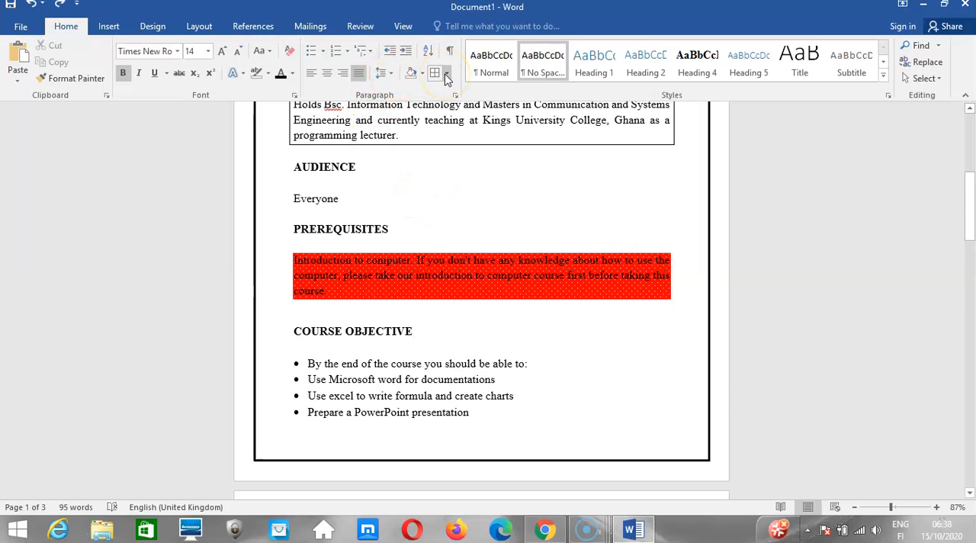
left_click(295, 261)
left_click_drag(318, 264, 338, 291)
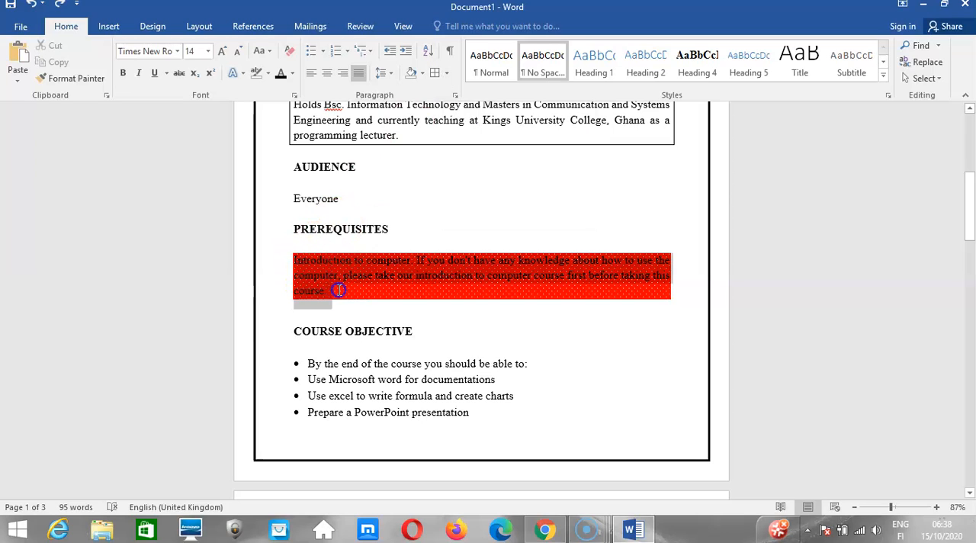
left_click(449, 74)
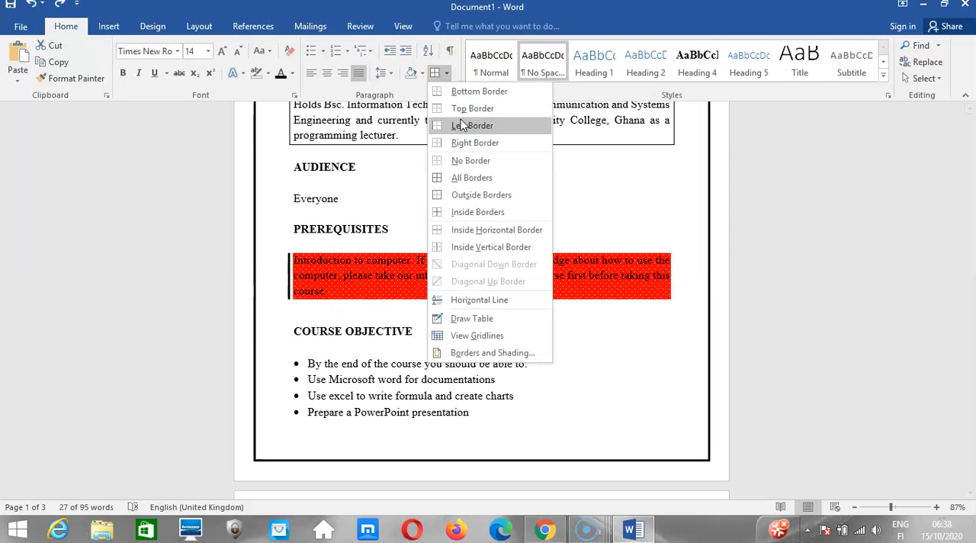
left_click(460, 177)
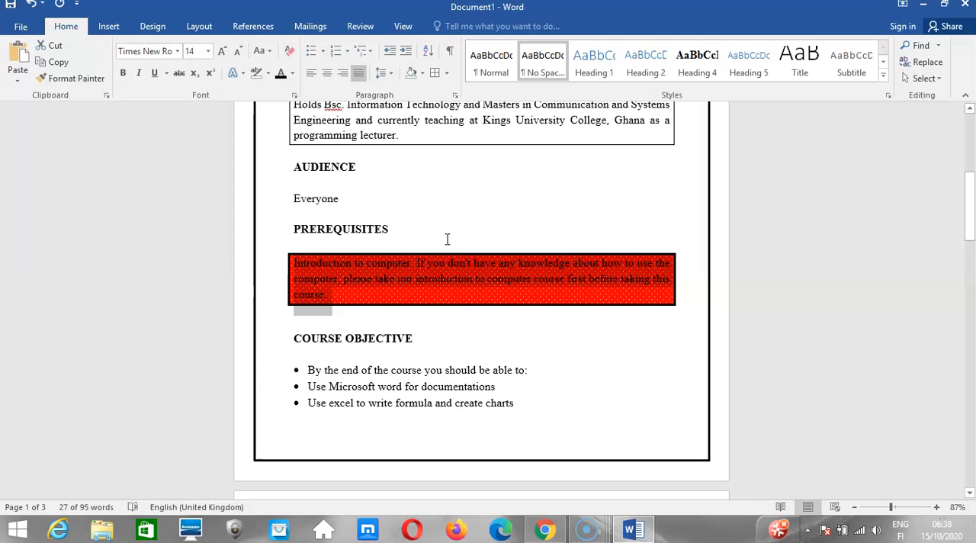
left_click(405, 233)
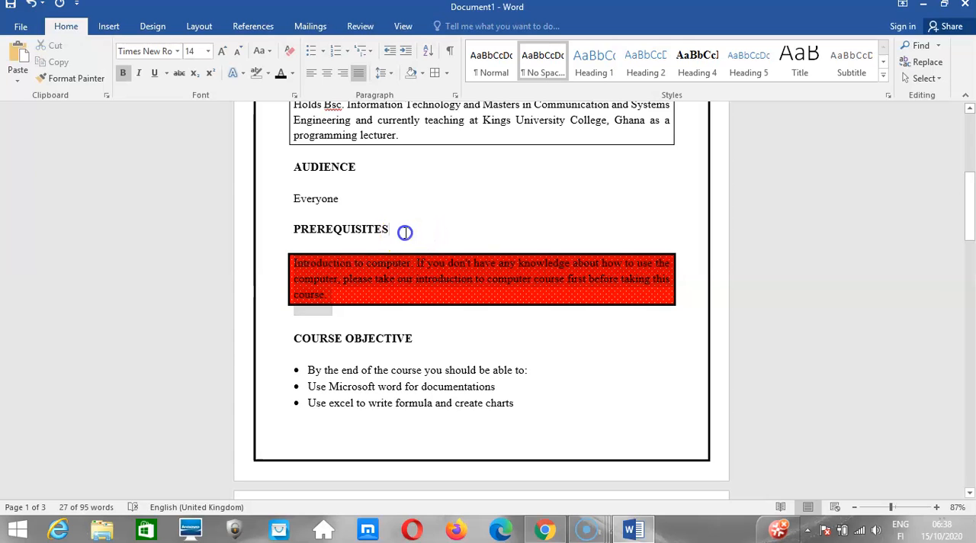
Look over the bordered document pages and examine the page border's scope options in the Borders and Shading dialog.
left_click_drag(971, 220, 972, 157)
left_click_drag(971, 190, 971, 279)
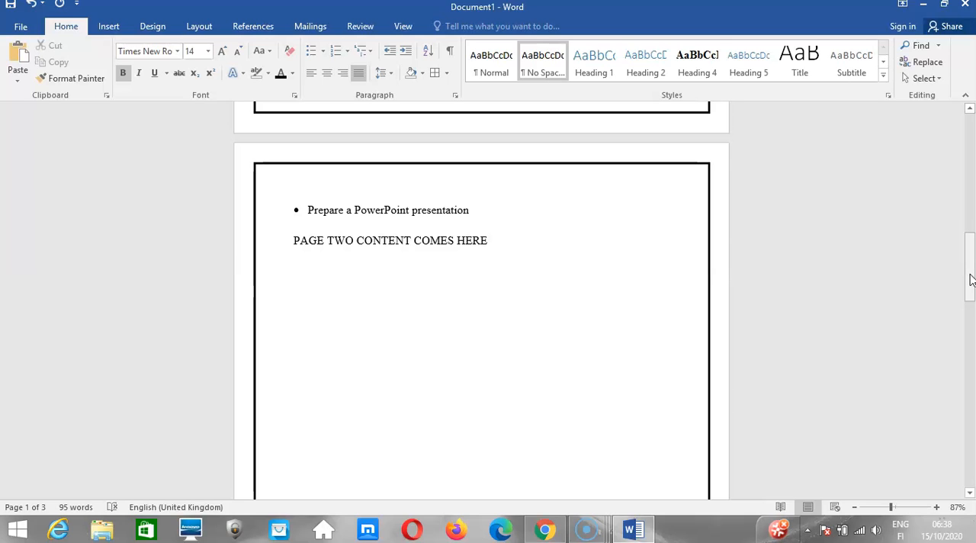
mouse_move(971, 279)
left_mouse_down()
mouse_move(971, 372)
mouse_move(971, 270)
left_mouse_up()
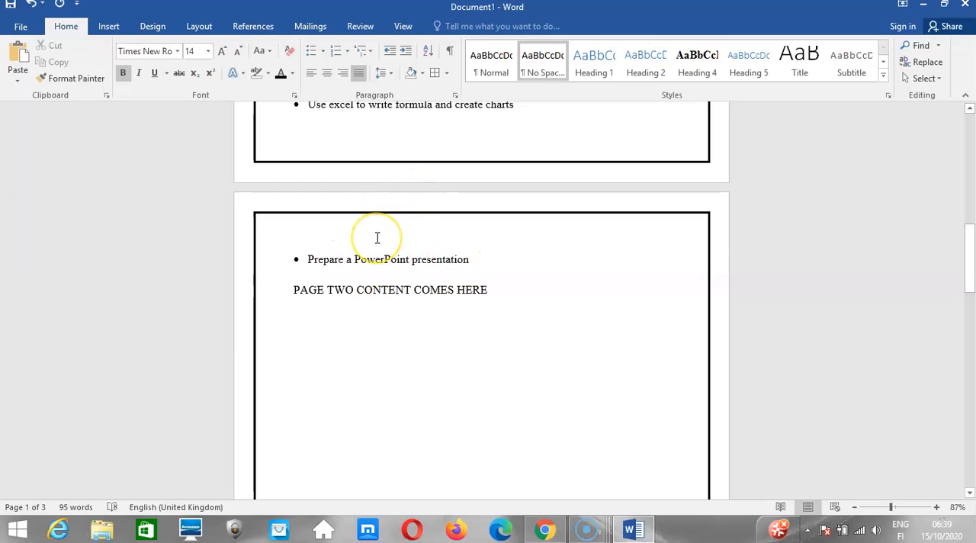
left_click(446, 73)
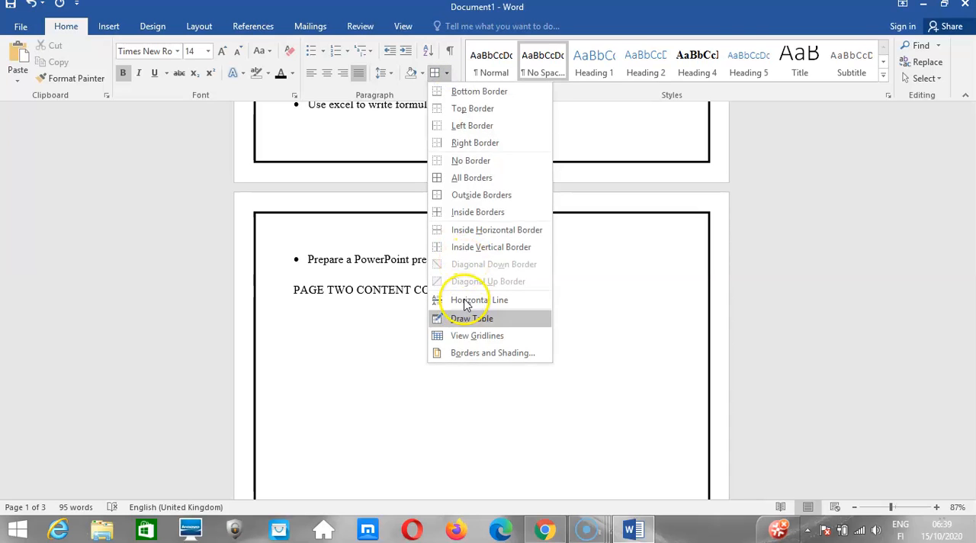
left_click(472, 352)
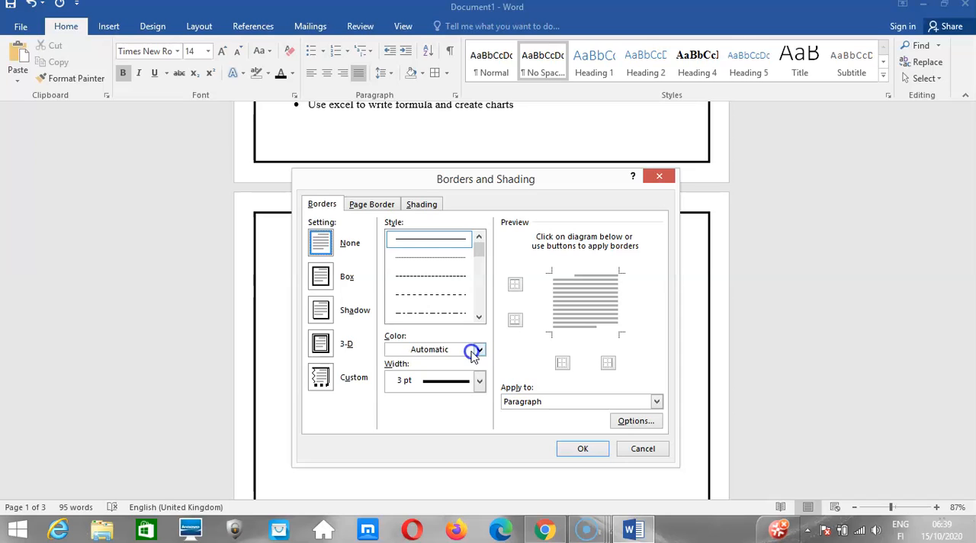
left_click(385, 204)
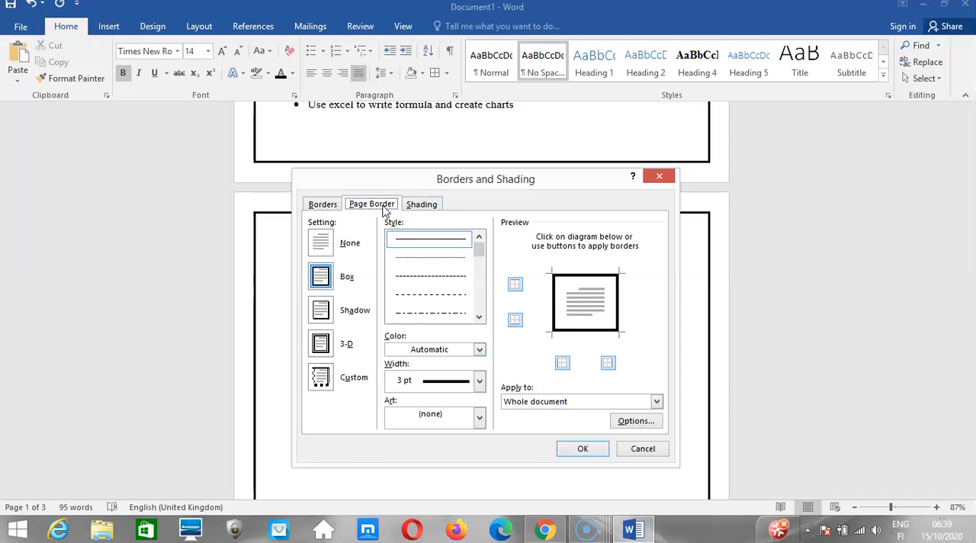
left_click(532, 402)
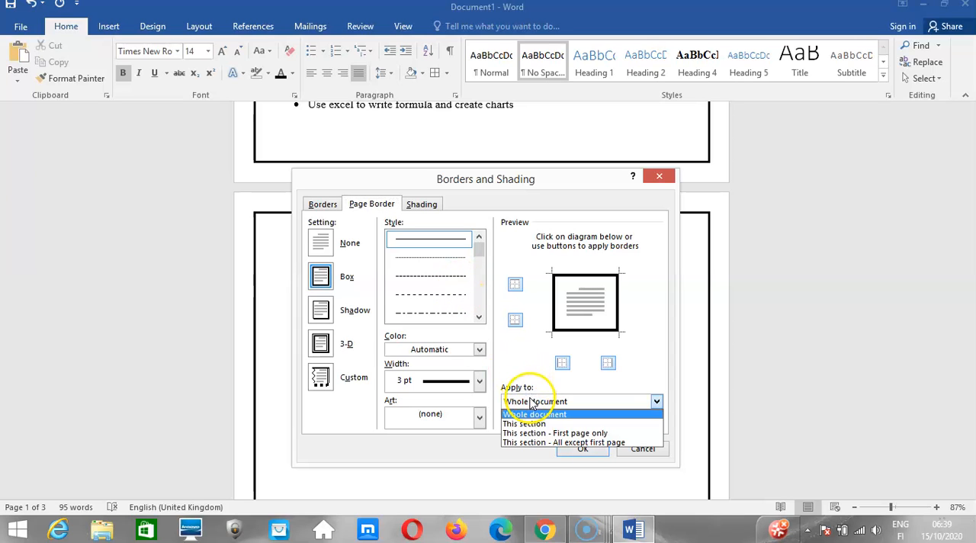
left_click(576, 443)
left_click(578, 452)
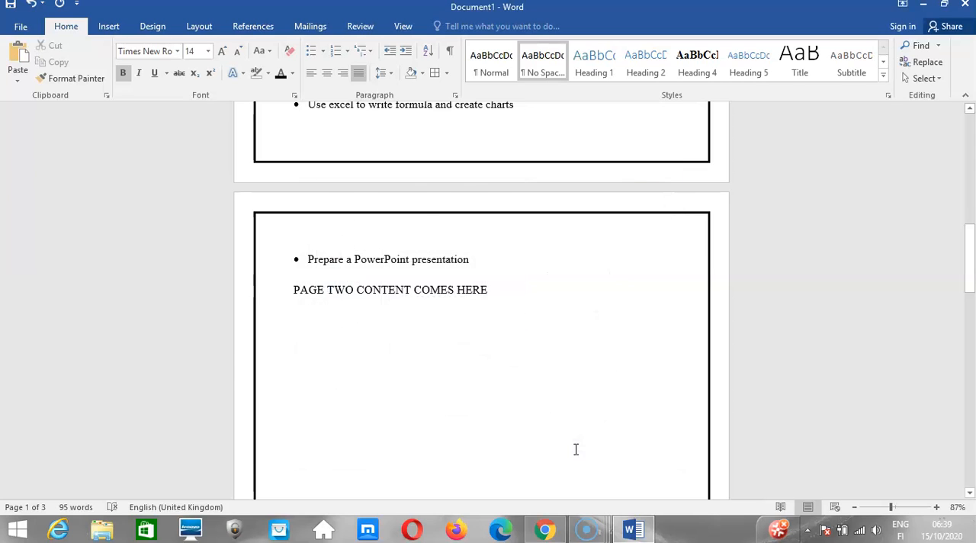
scroll(503, 311, "up", 3)
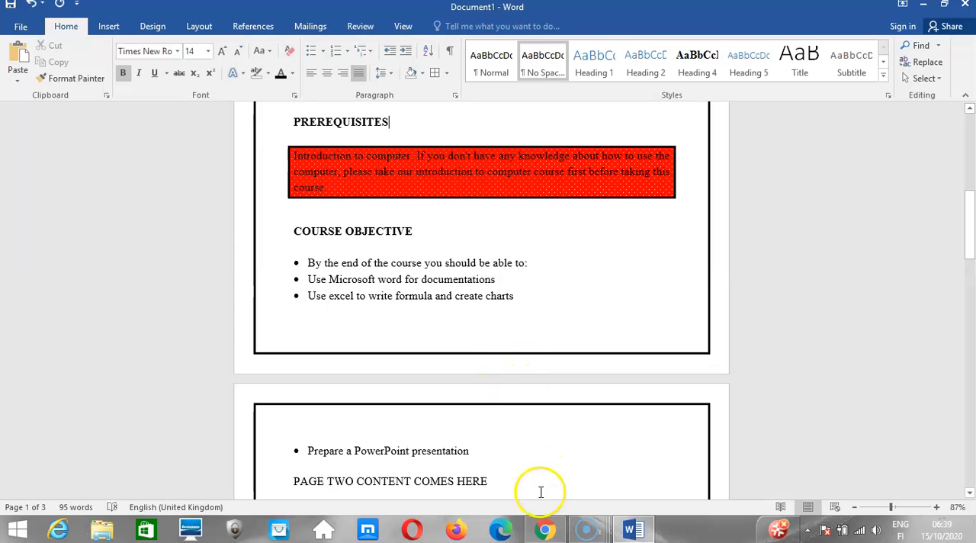
Switch to Chrome and review the Add Shades to Text instructions in the Week 2 lesson on Kuulchat.
left_click(544, 531)
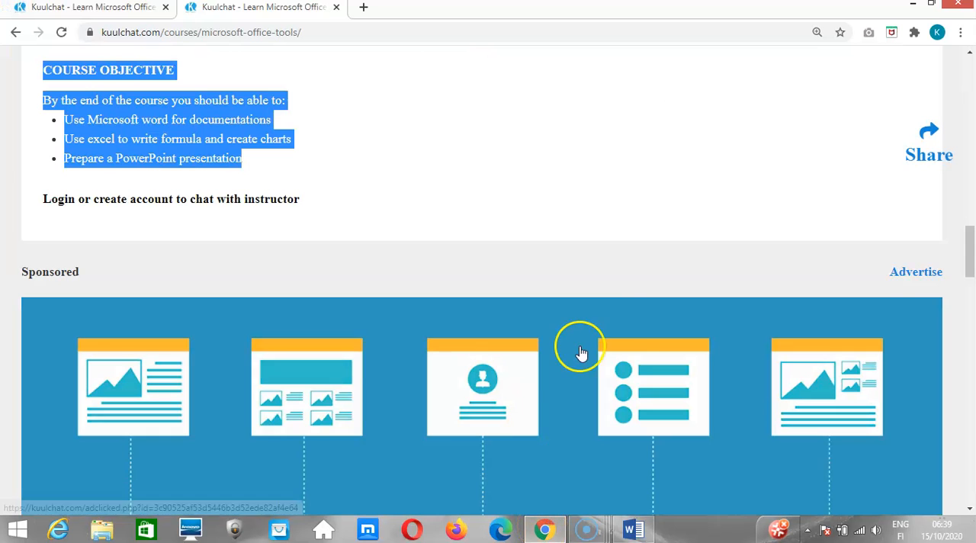
left_click(970, 266)
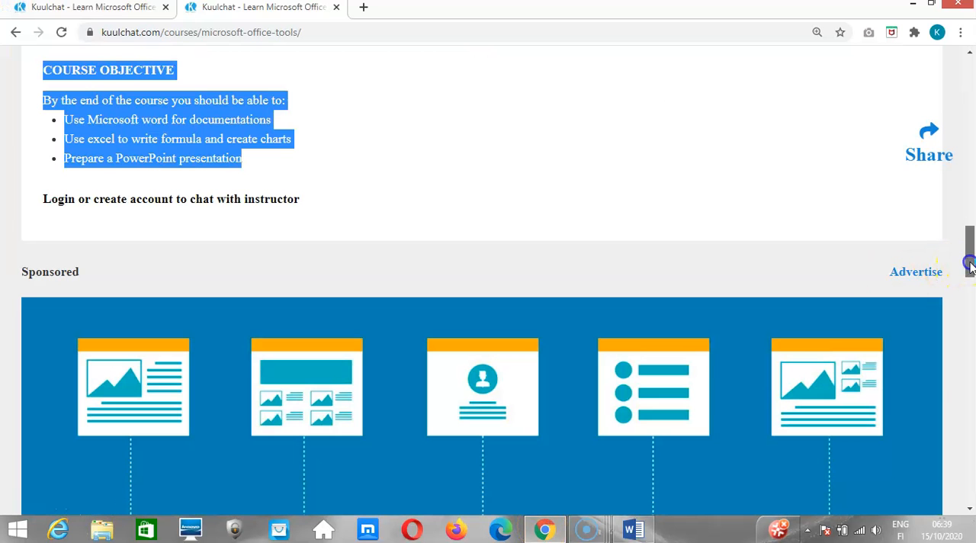
left_click_drag(971, 265, 971, 197)
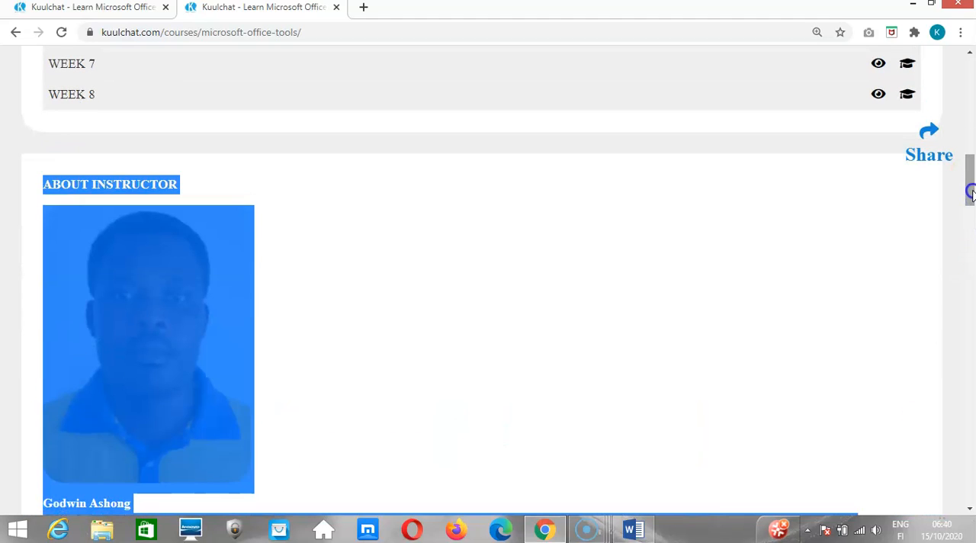
left_click(135, 9)
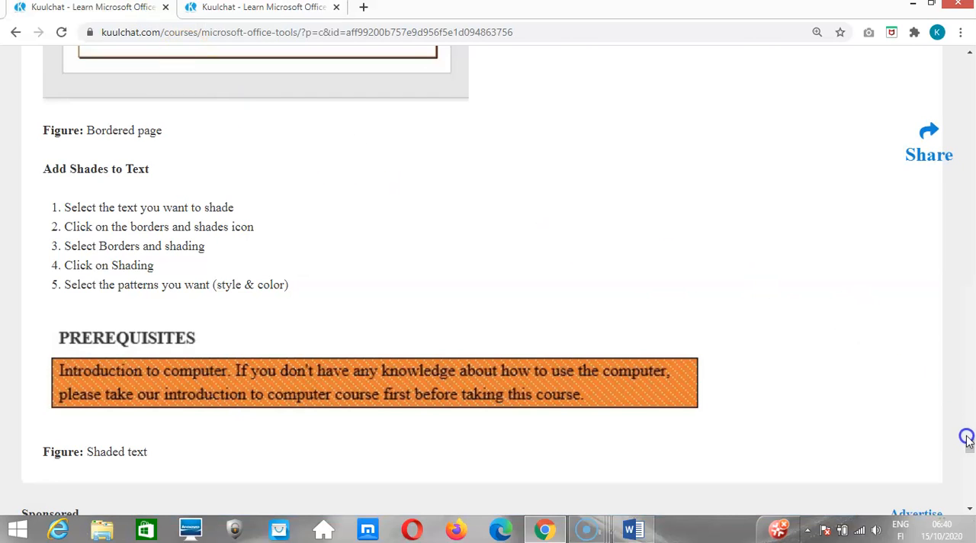
scroll(968, 443, "up", 1)
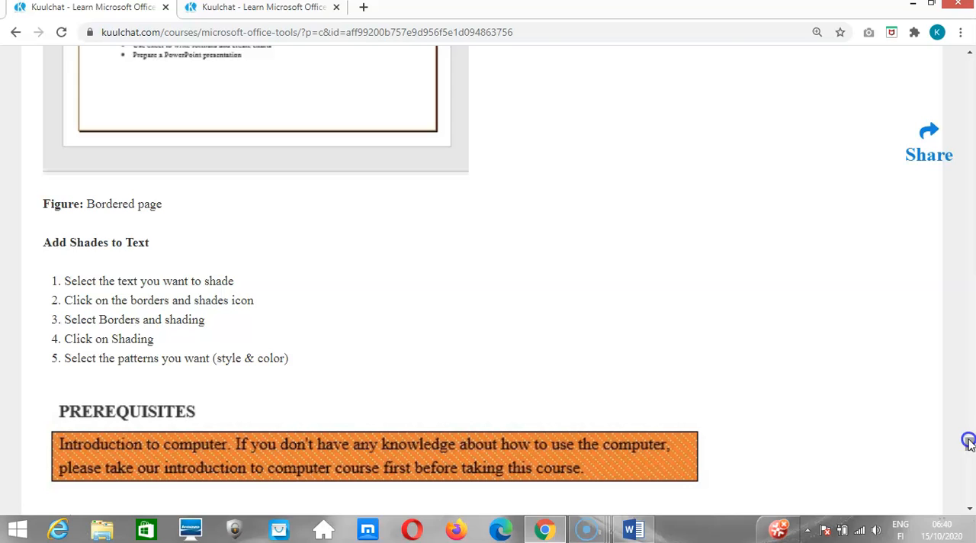
Return to Word and review the shading and paragraph border settings in the Borders and Shading dialog, leaving them unapplied.
mouse_move(632, 531)
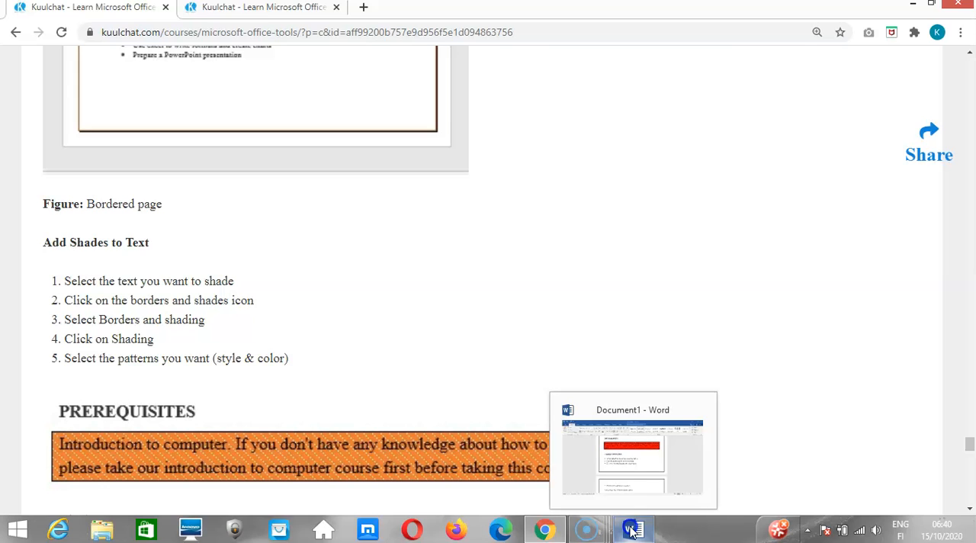
left_click(632, 466)
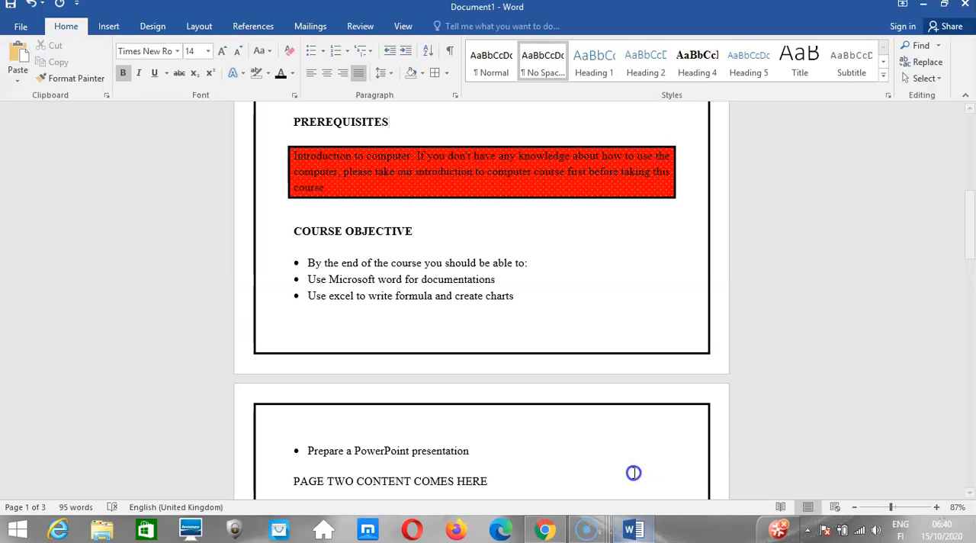
left_click(449, 77)
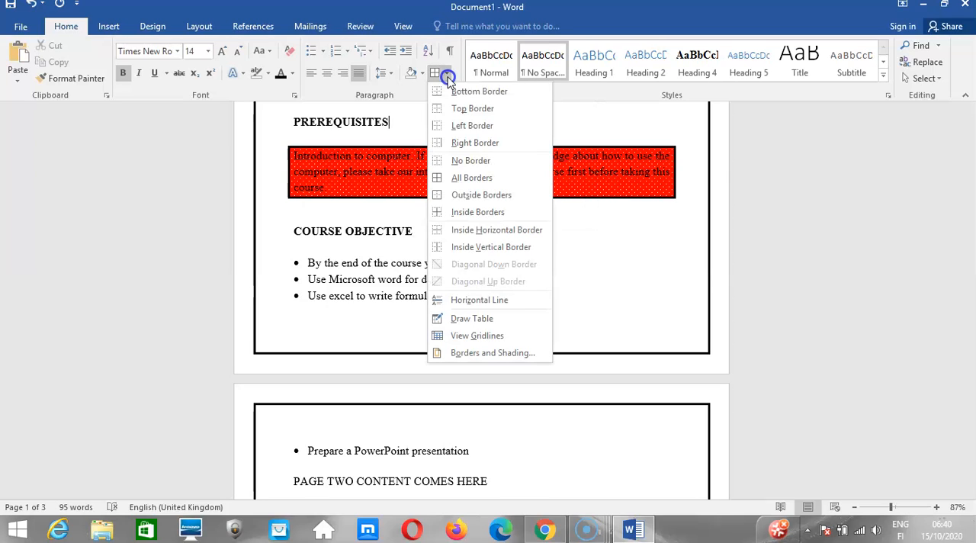
left_click(475, 354)
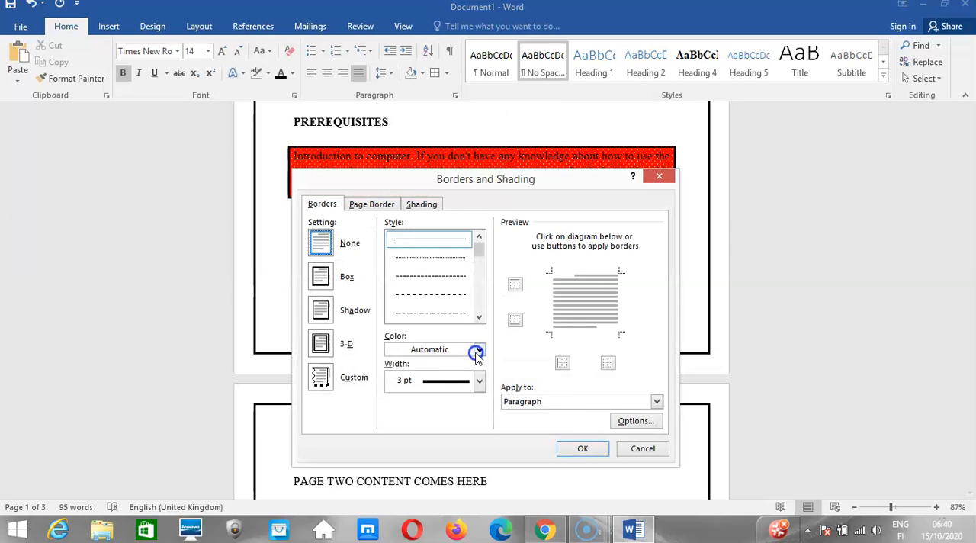
left_click(418, 205)
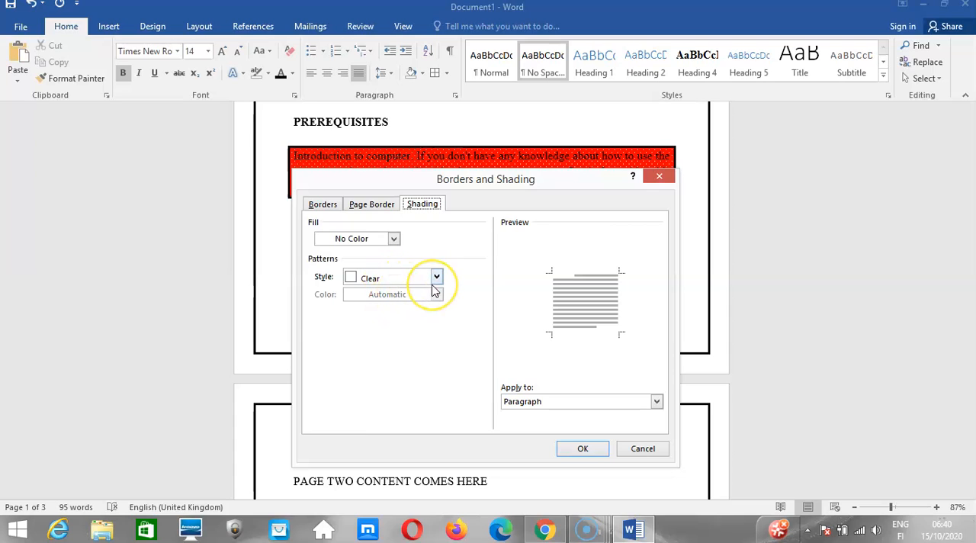
left_click(331, 209)
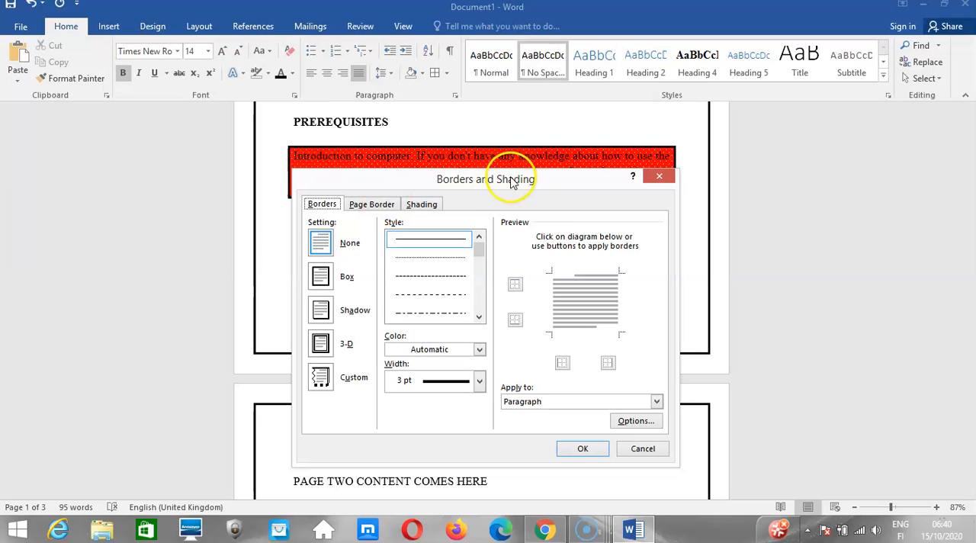
left_click(657, 177)
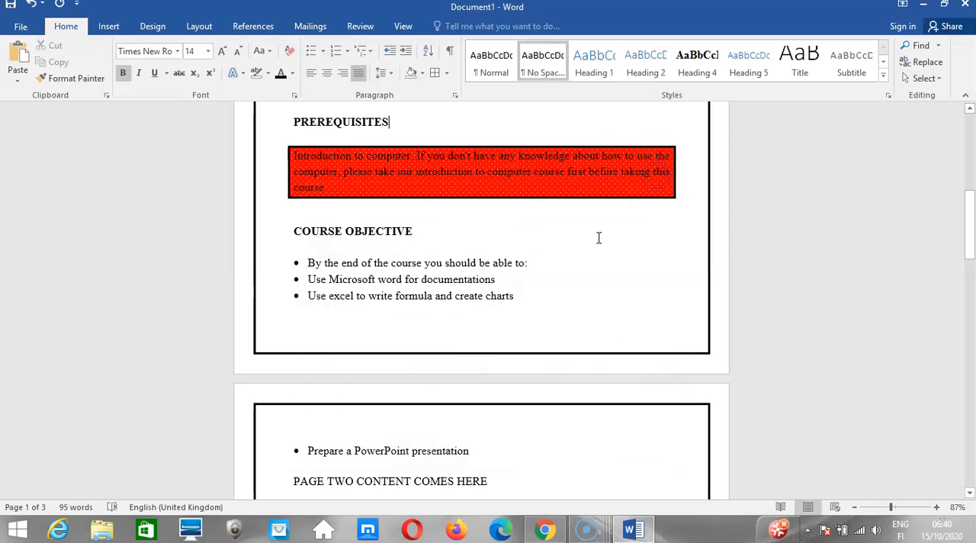
Switch to Chrome and read back through the lesson's sections on bordered pages, line spacing and indenting a list.
left_click(541, 529)
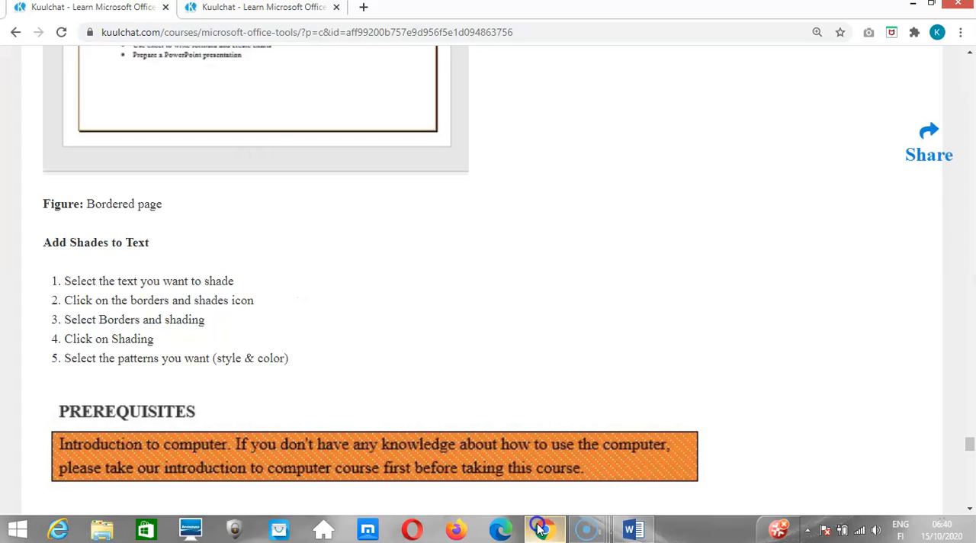
left_click_drag(969, 449, 969, 434)
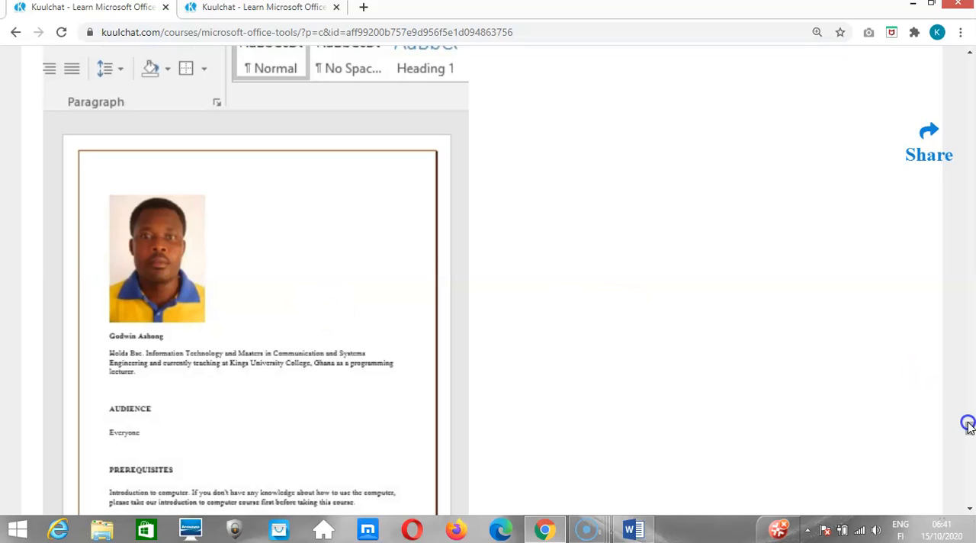
left_click_drag(968, 427, 970, 370)
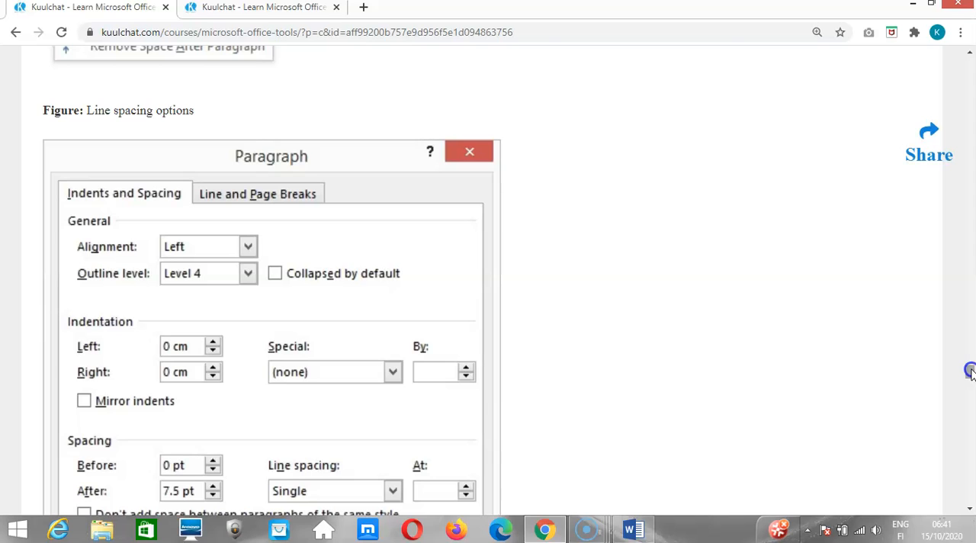
left_click_drag(969, 371, 970, 358)
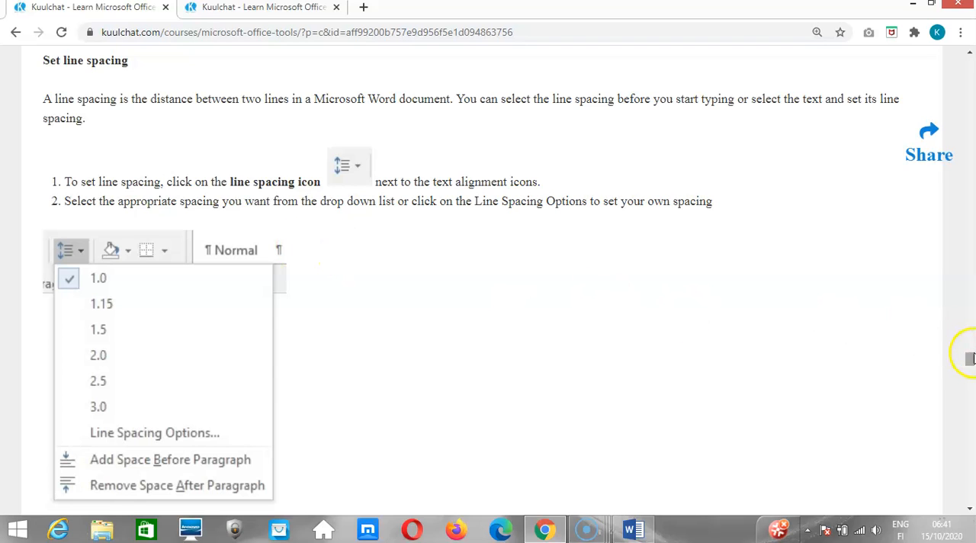
left_click_drag(969, 360, 970, 381)
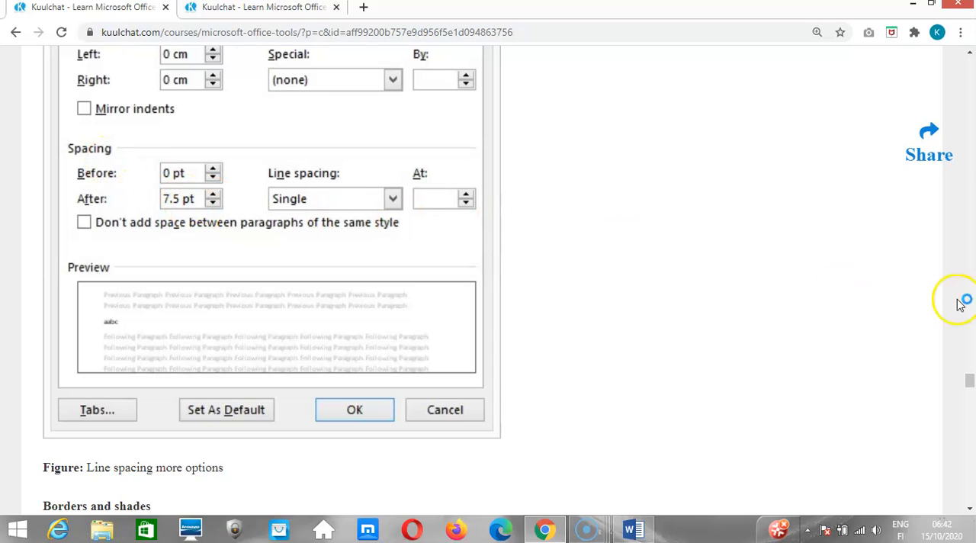
left_click_drag(970, 382, 970, 329)
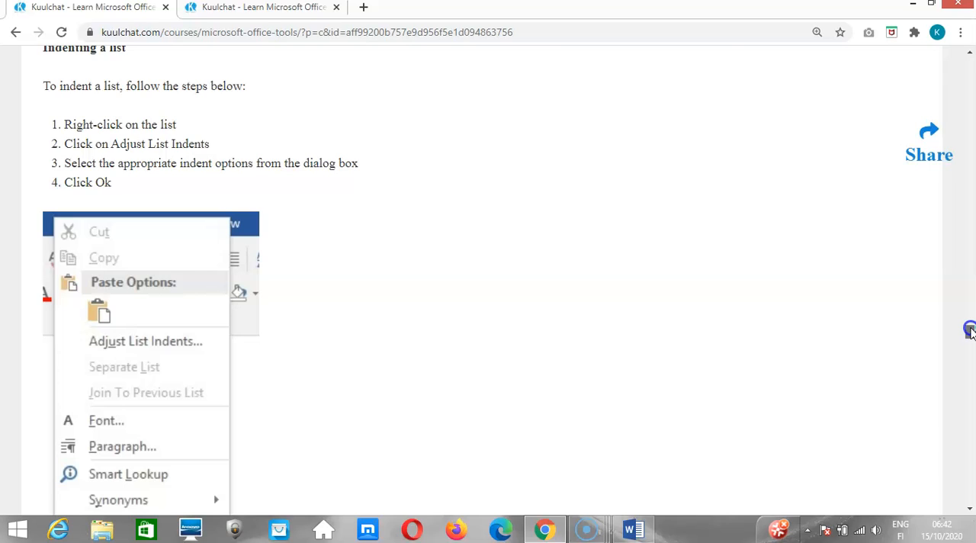
left_click_drag(970, 329, 970, 343)
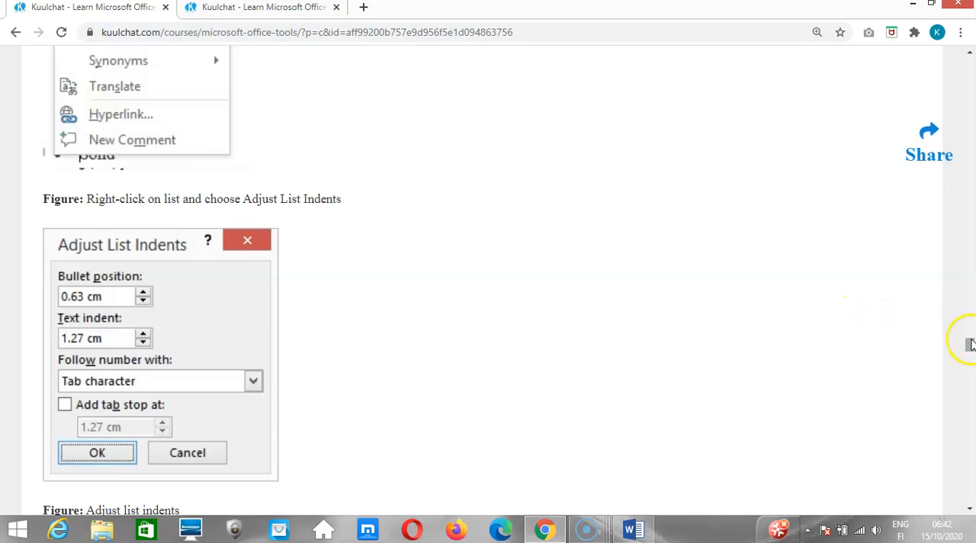
Review the earlier lesson sections on creating lists, subscript and superscript, text decoration, paragraph indents and text alignment.
left_click_drag(970, 345, 970, 270)
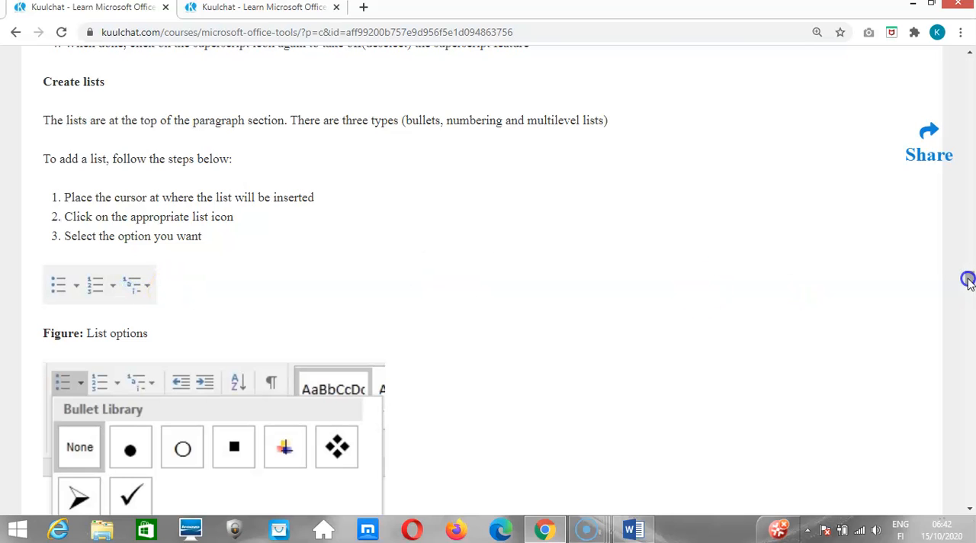
left_click_drag(968, 281, 968, 268)
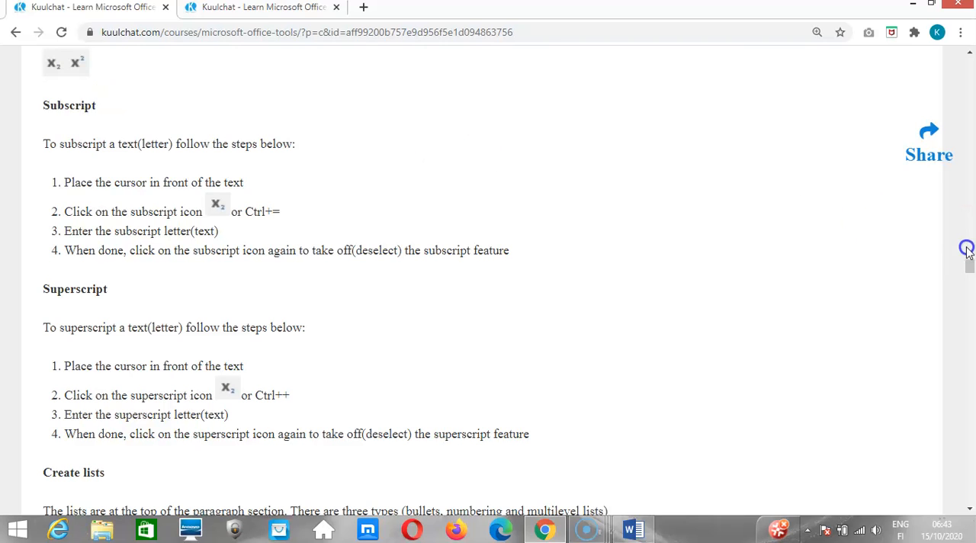
left_click_drag(969, 264, 968, 246)
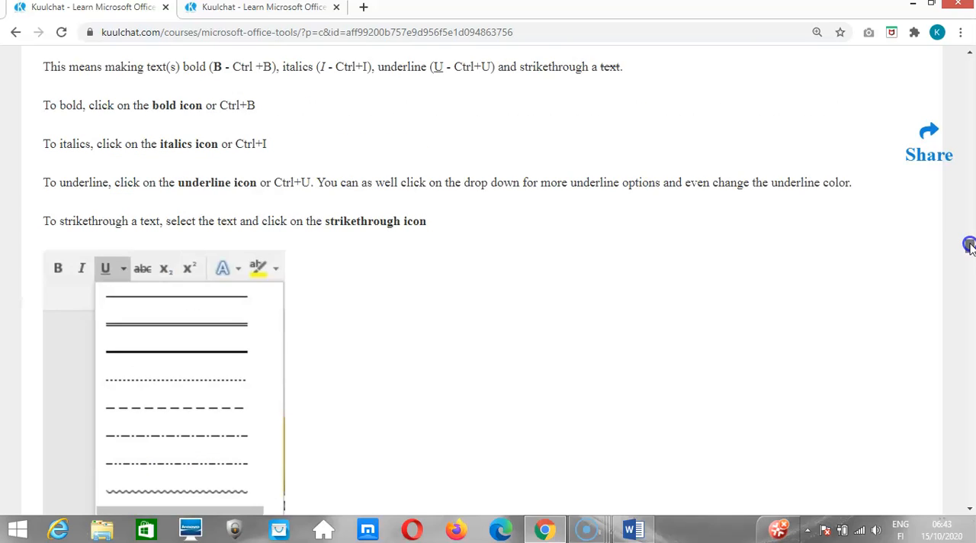
left_click_drag(968, 245, 968, 239)
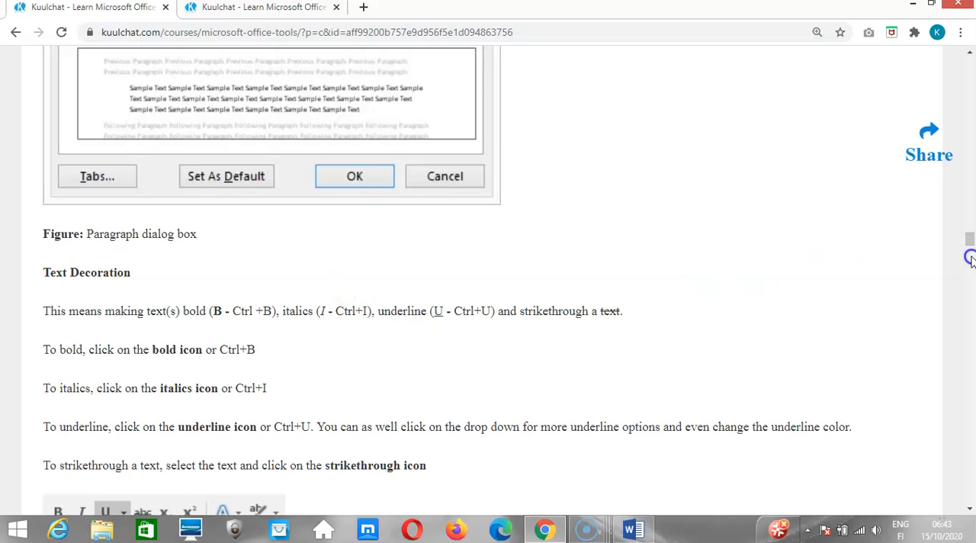
mouse_move(970, 240)
left_mouse_down()
mouse_move(970, 226)
mouse_move(970, 253)
left_mouse_up()
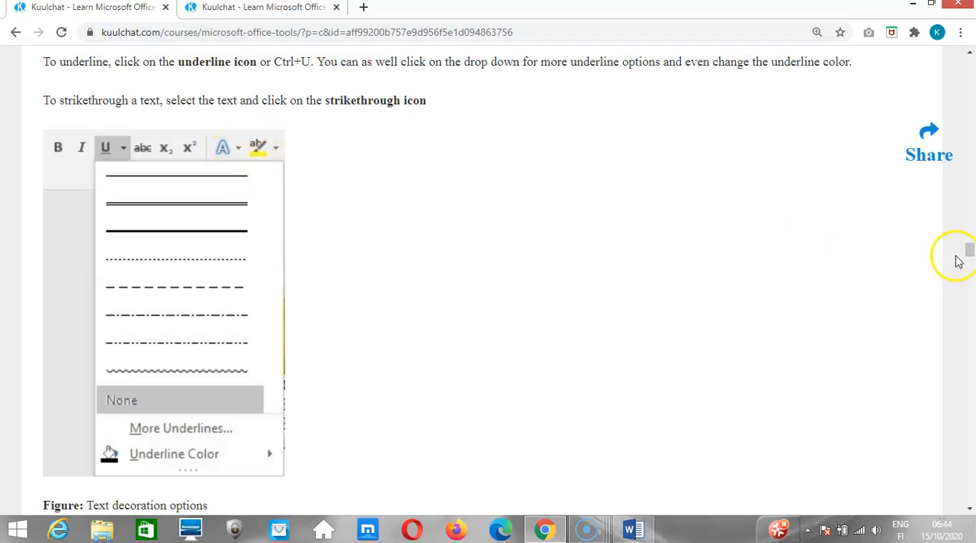
left_click_drag(970, 251, 970, 215)
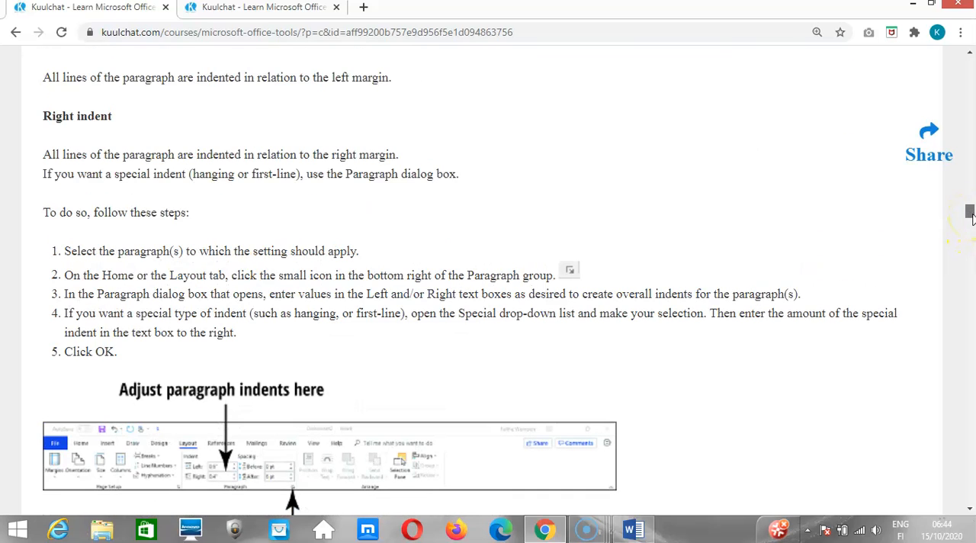
left_click_drag(970, 217, 971, 192)
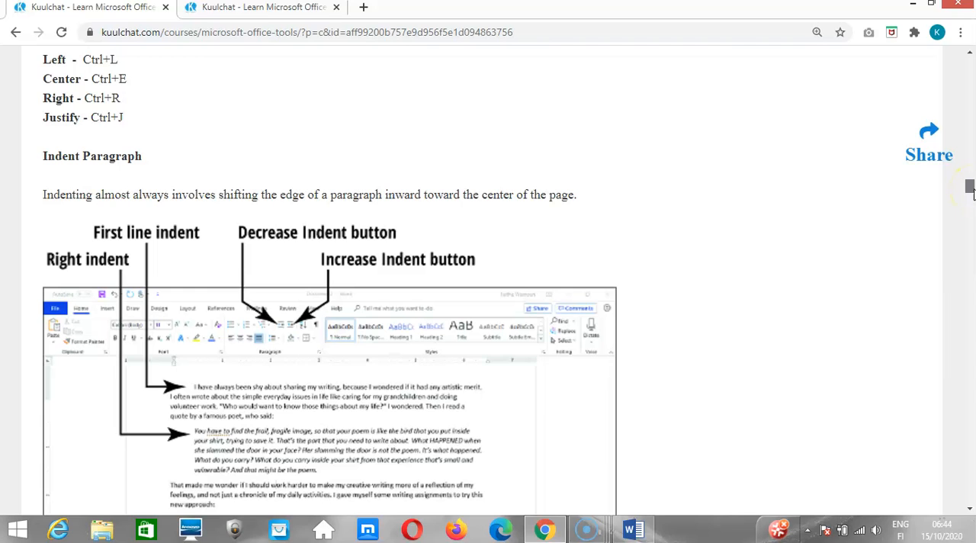
left_click_drag(970, 193, 970, 179)
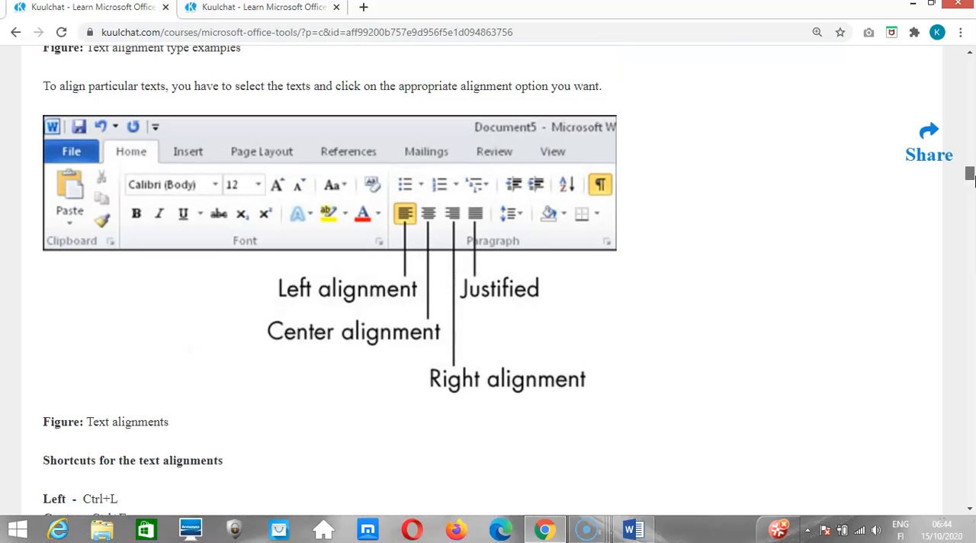
Review the lesson's sections on text alignment shortcuts, text color, text case and the formal font type and size settings.
left_click_drag(971, 179, 971, 185)
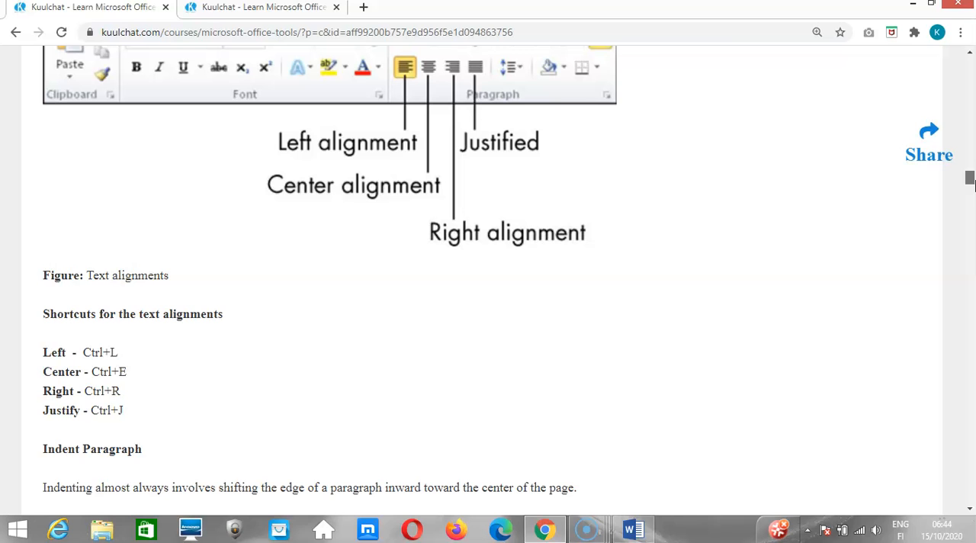
left_click_drag(971, 183, 972, 158)
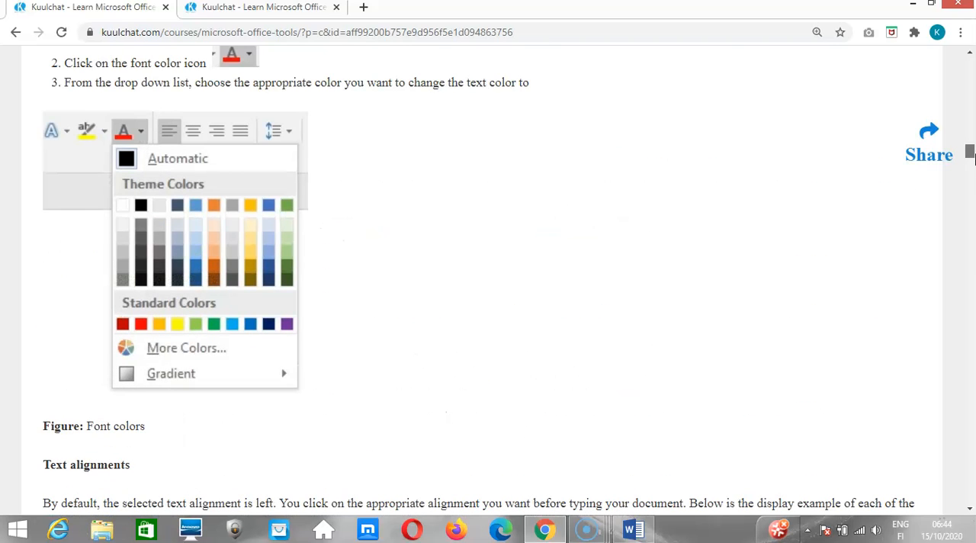
left_click_drag(971, 154, 972, 153)
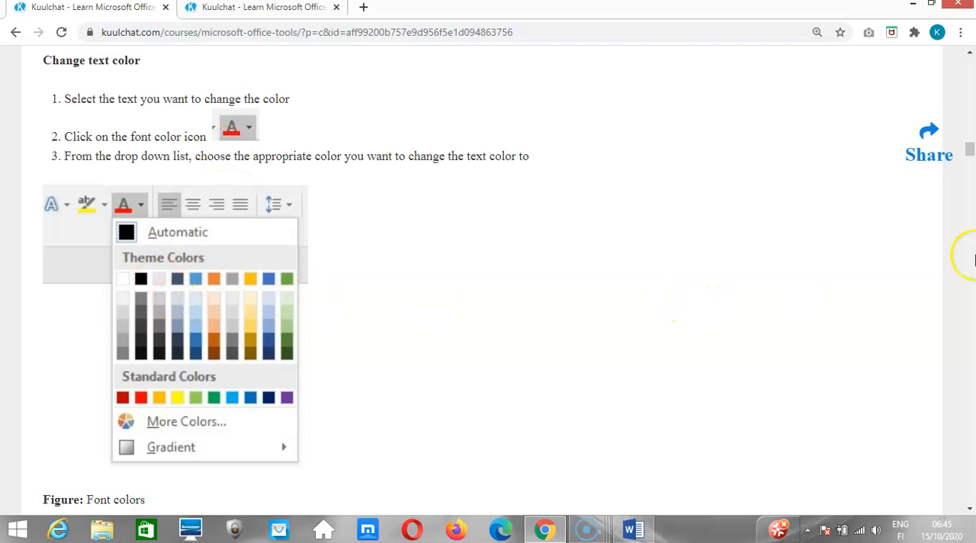
left_click_drag(971, 155, 970, 135)
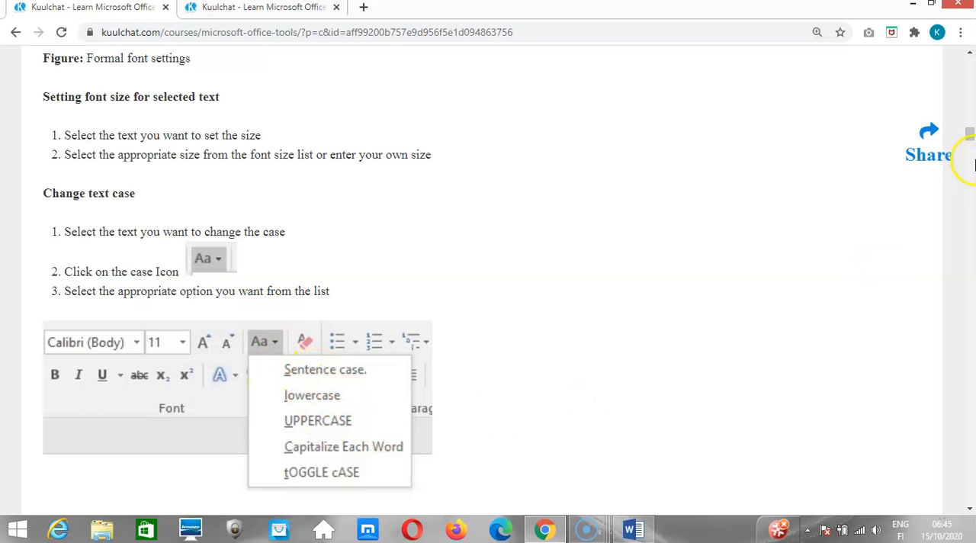
left_click(969, 137)
left_click_drag(970, 138, 970, 129)
left_click(561, 250)
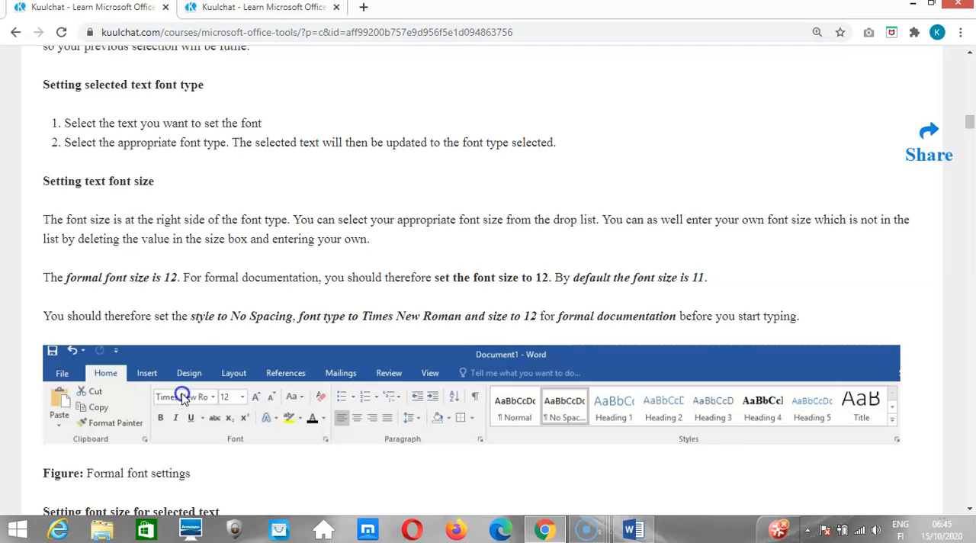
left_click(893, 283)
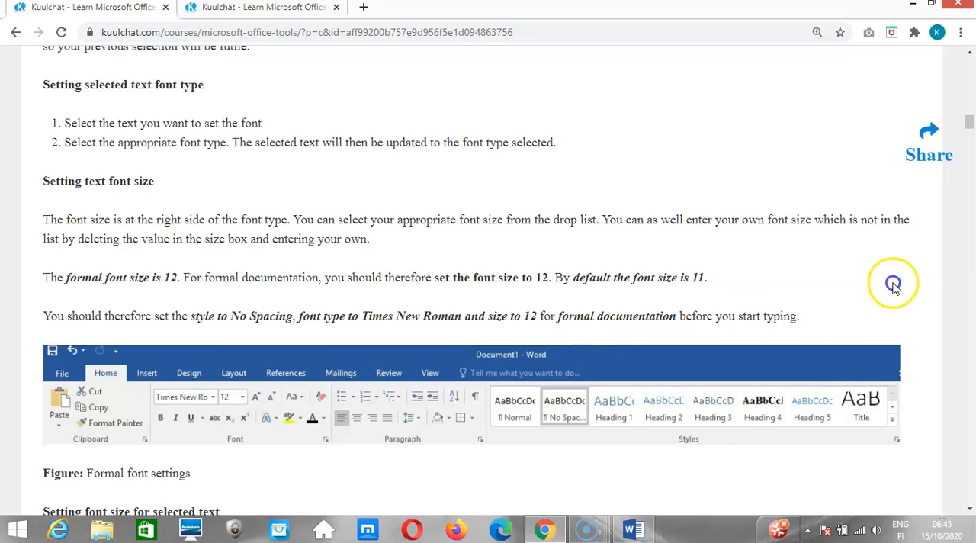
left_click(224, 344)
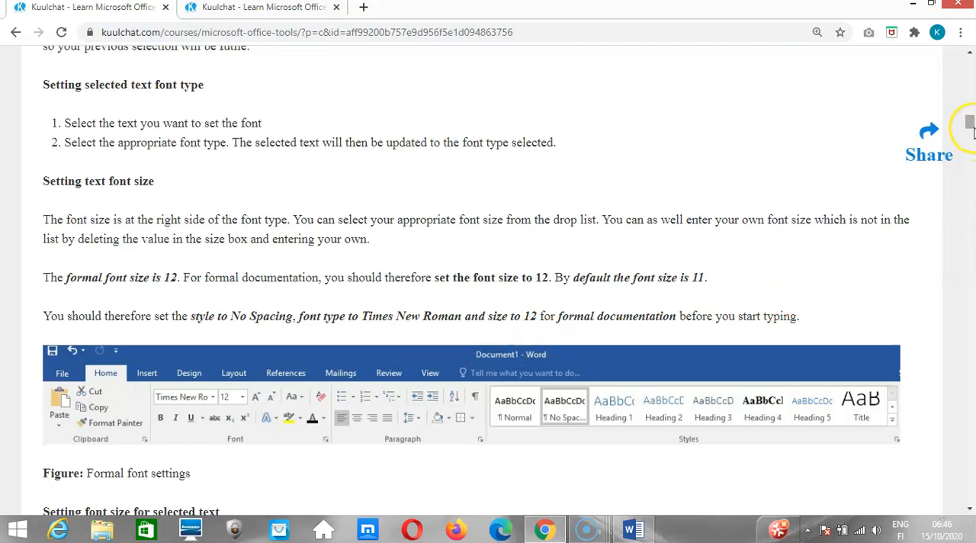
Review the section on setting the text font before typing and the Week 2 topics in the course outline.
left_click_drag(969, 122, 970, 100)
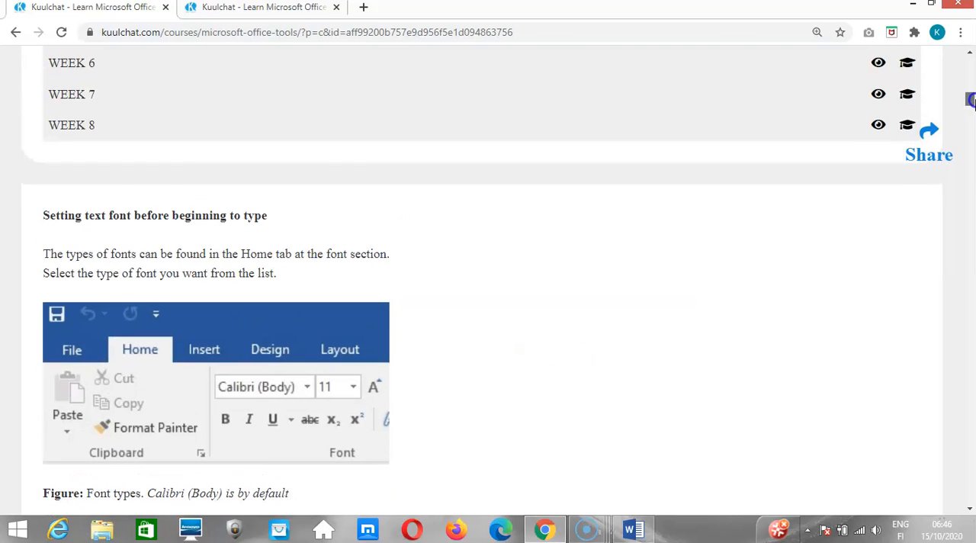
left_click_drag(970, 100, 969, 95)
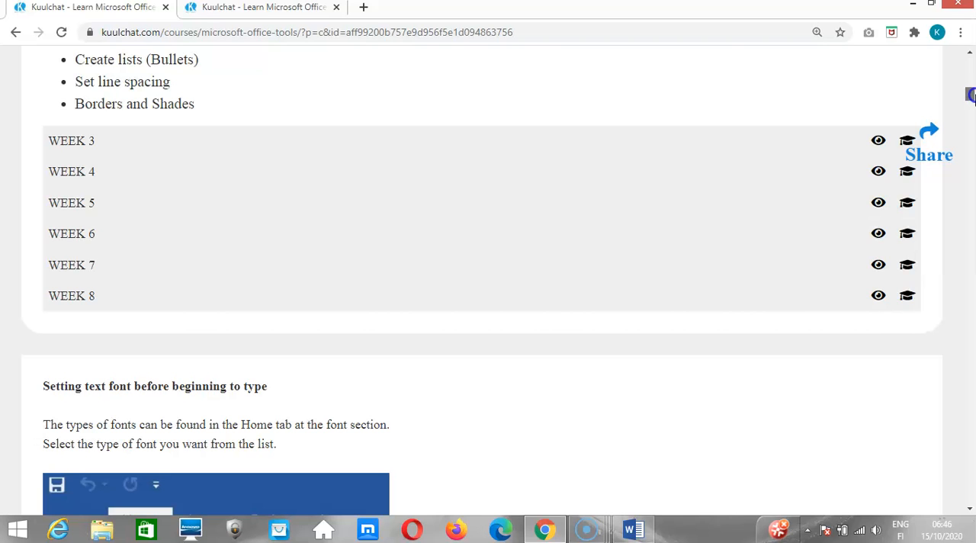
scroll(970, 94, "up", 4)
scroll(971, 88, "up", 3)
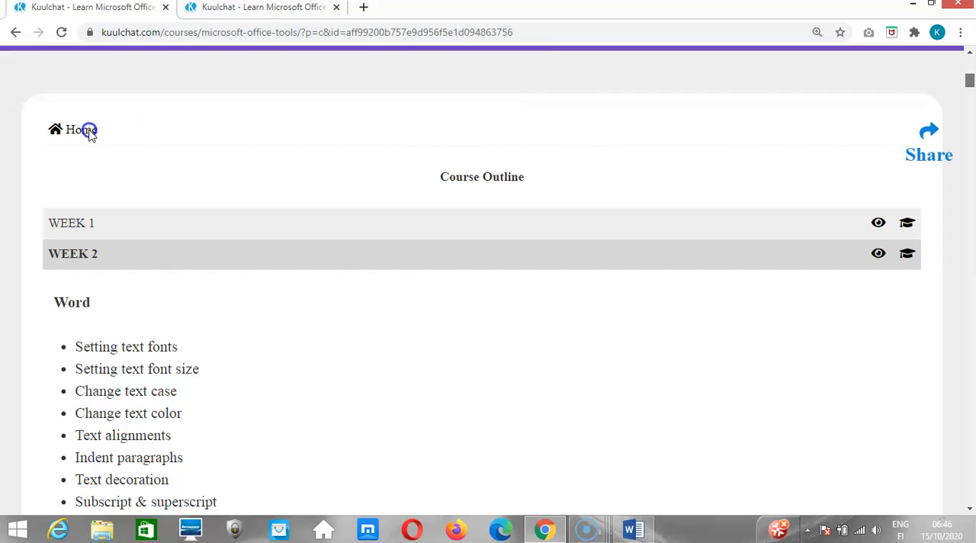
Open the Microsoft Office Tools course home page and locate the link for chatting with the instructor.
left_click(64, 131)
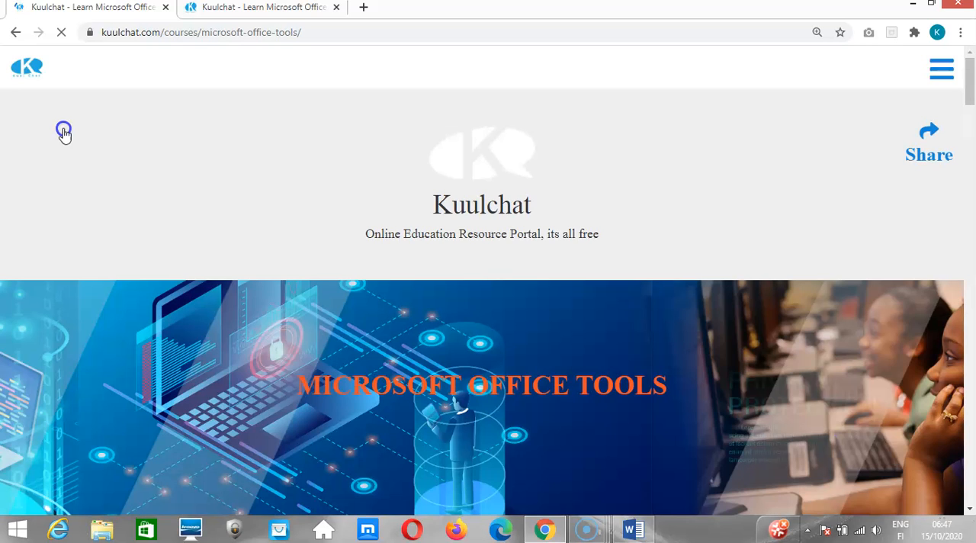
left_click(368, 155)
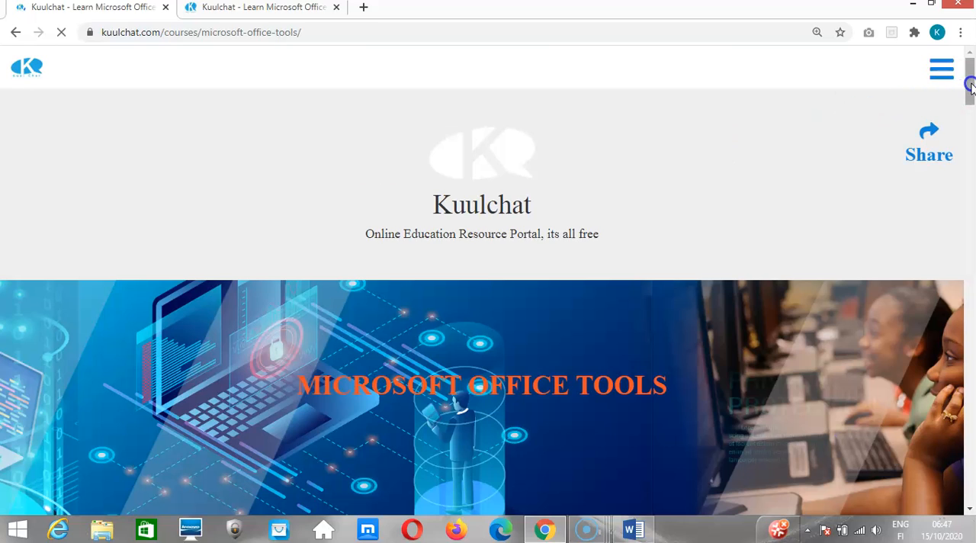
left_click_drag(970, 84, 971, 245)
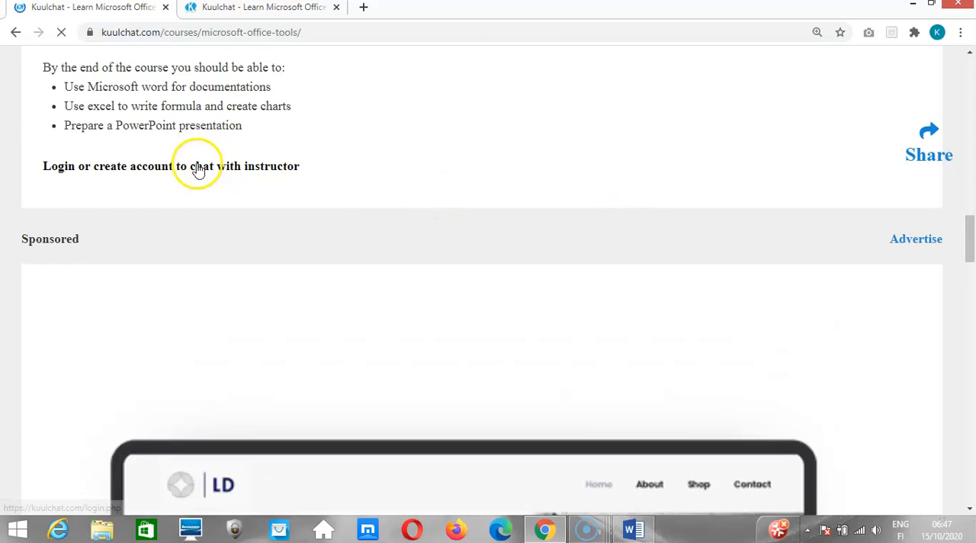